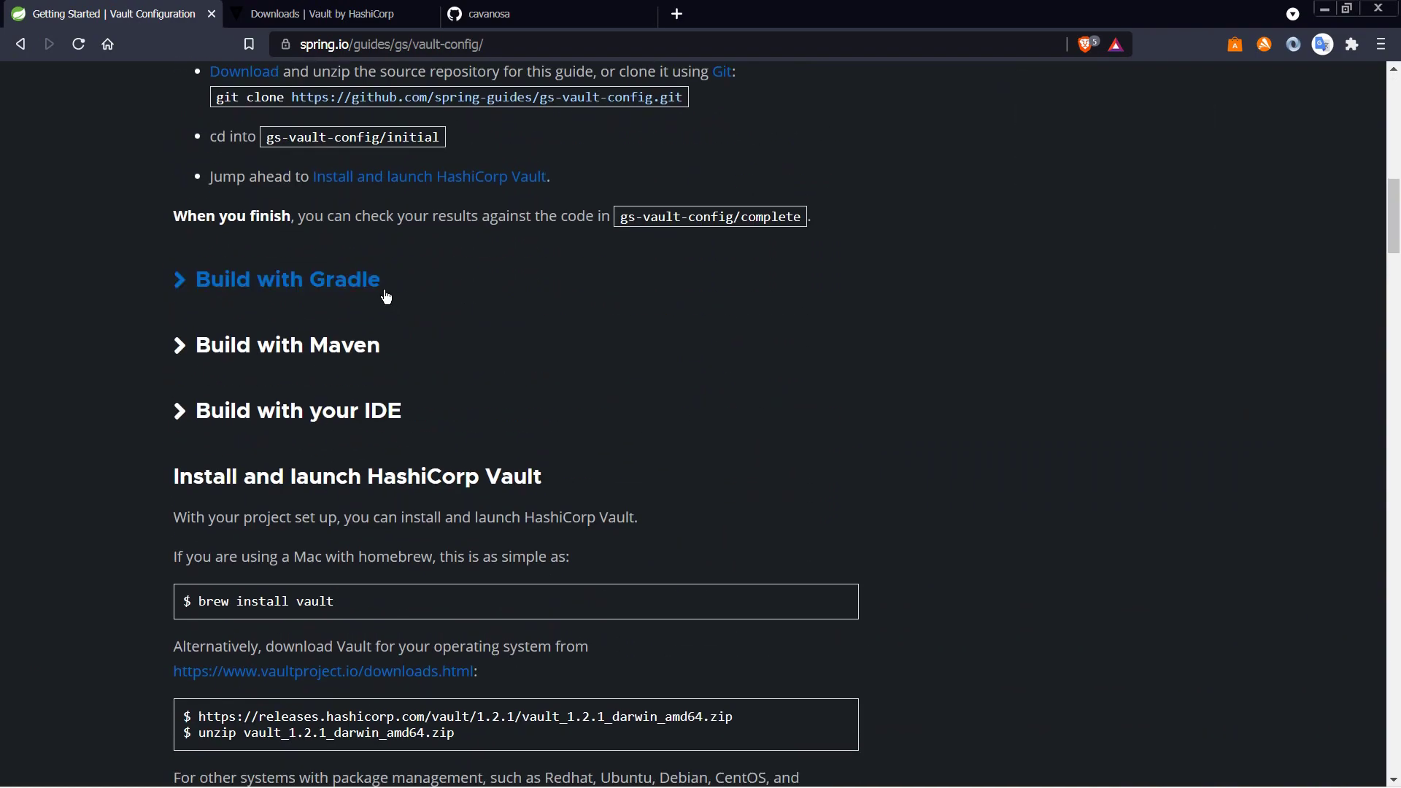
Step: Read through the spring.io Vault configuration guide, then bring the 'Downloads | Vault by HashiCorp' tab forward
scroll(524, 373, down, 1)
scroll(522, 374, up, 7)
scroll(521, 373, down, 11)
scroll(522, 376, down, 15)
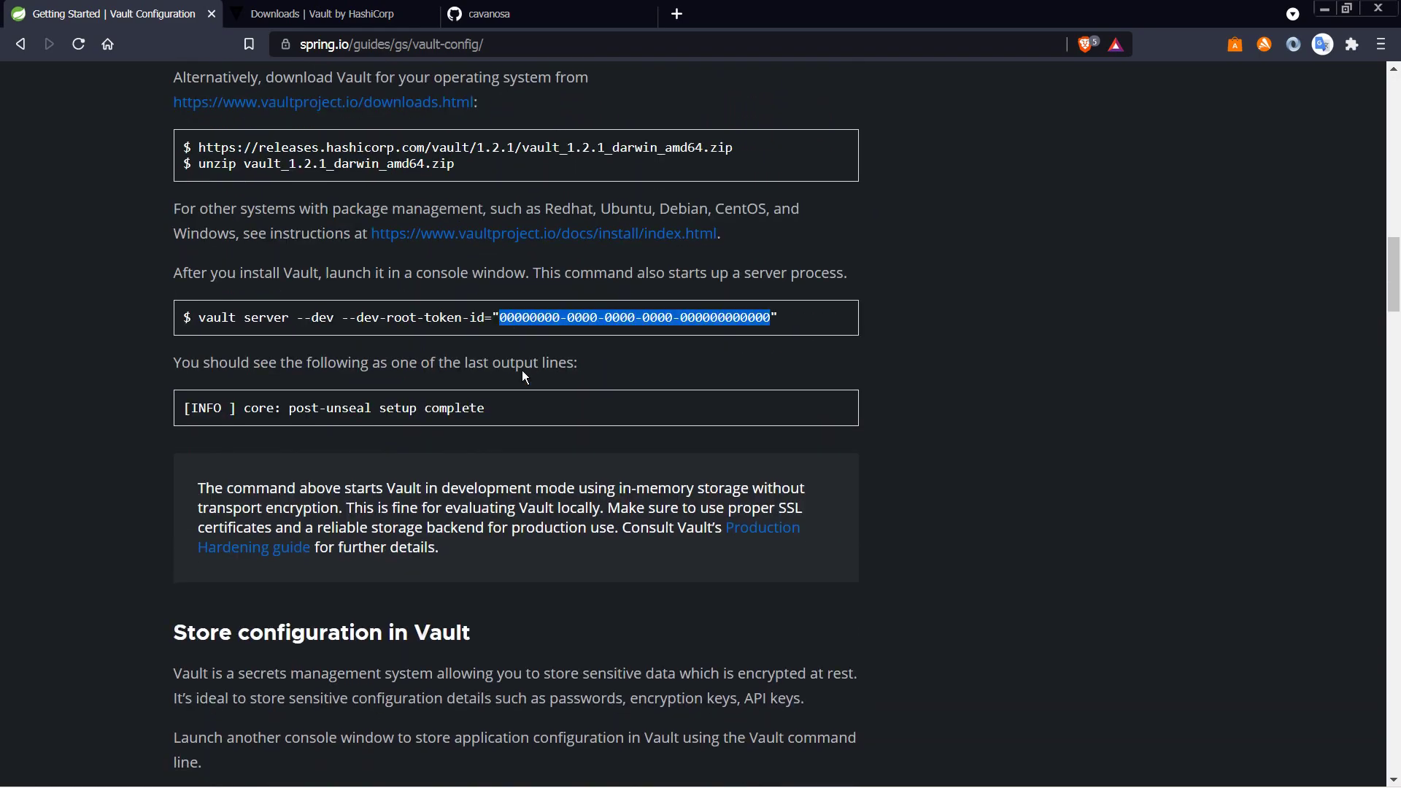
scroll(526, 372, down, 12)
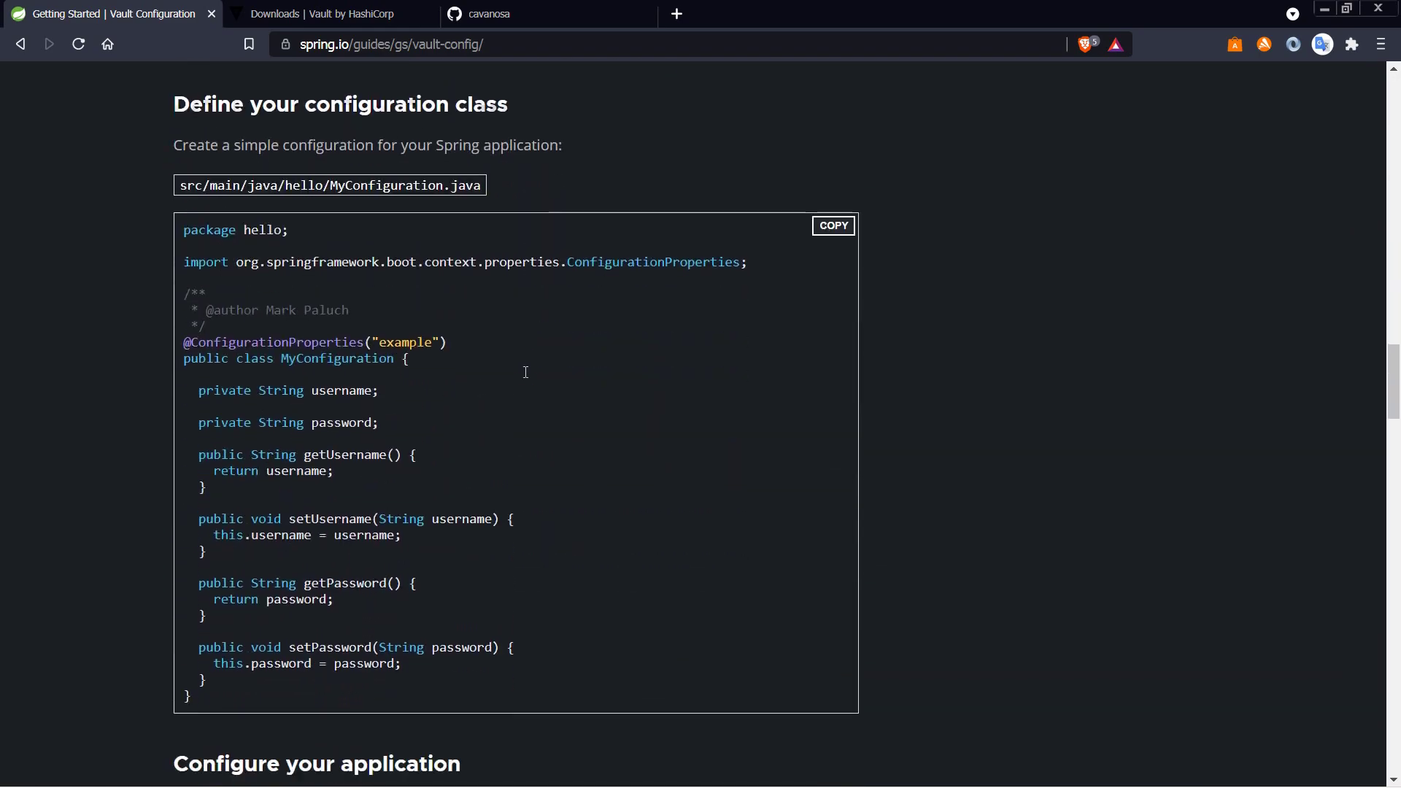
scroll(451, 335, down, 9)
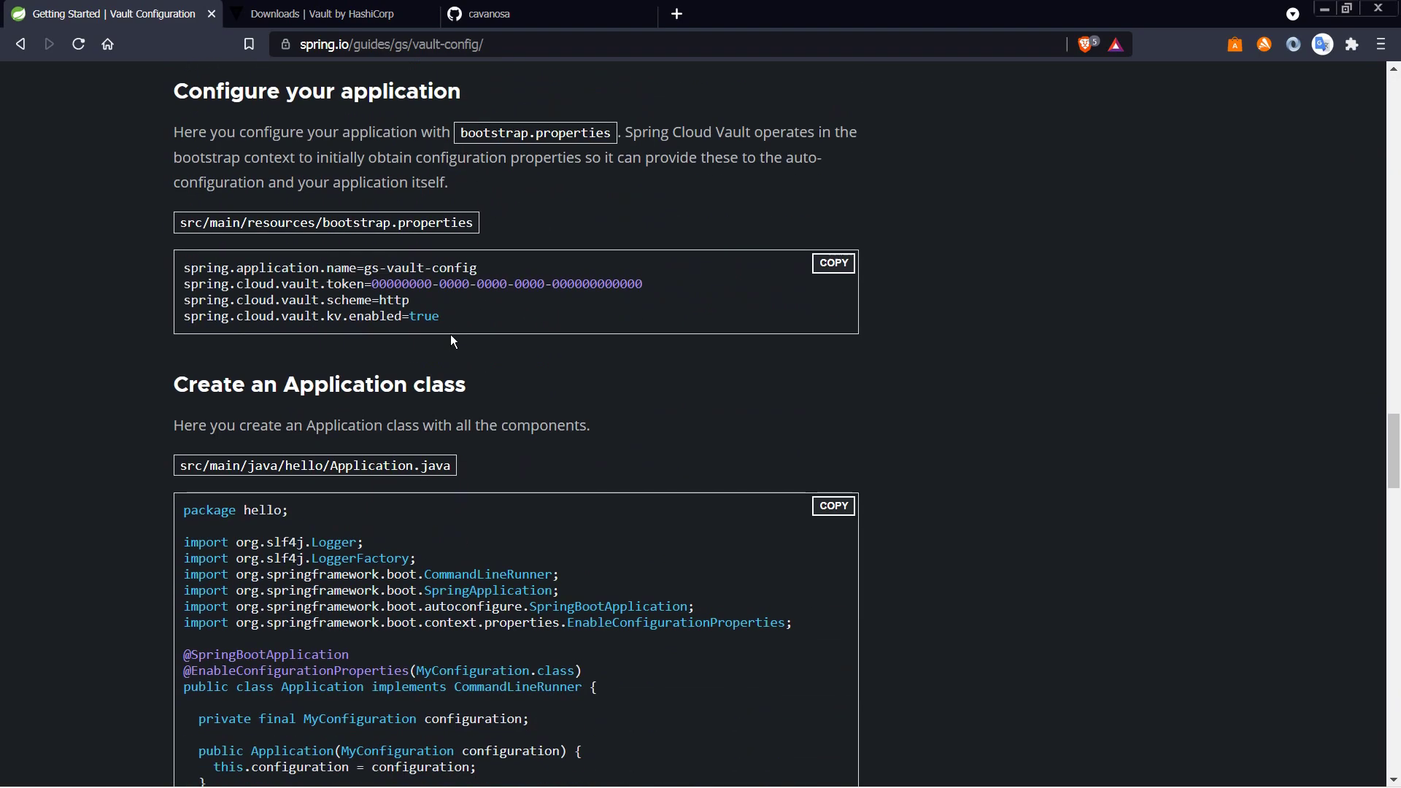
scroll(449, 334, down, 6)
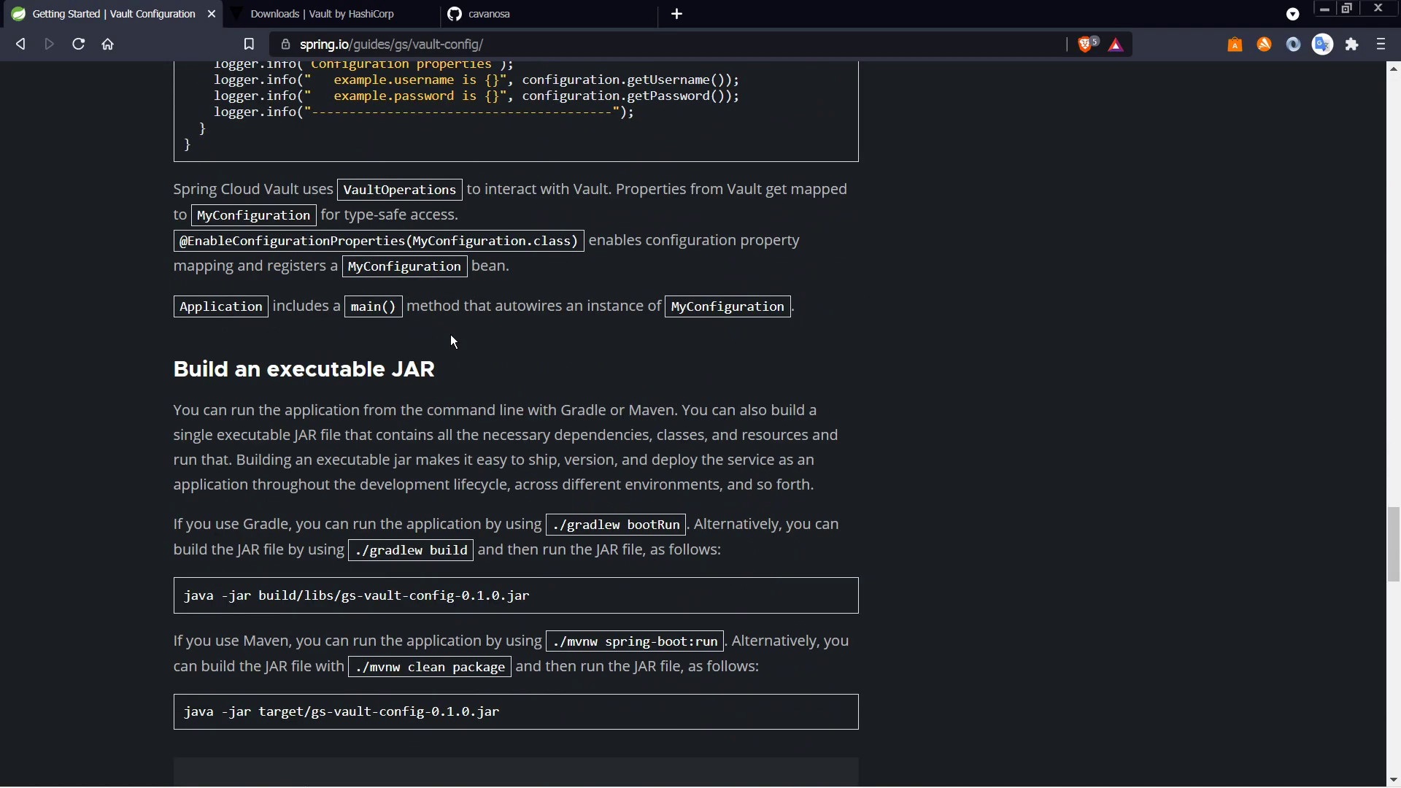
scroll(449, 334, up, 12)
scroll(458, 339, up, 20)
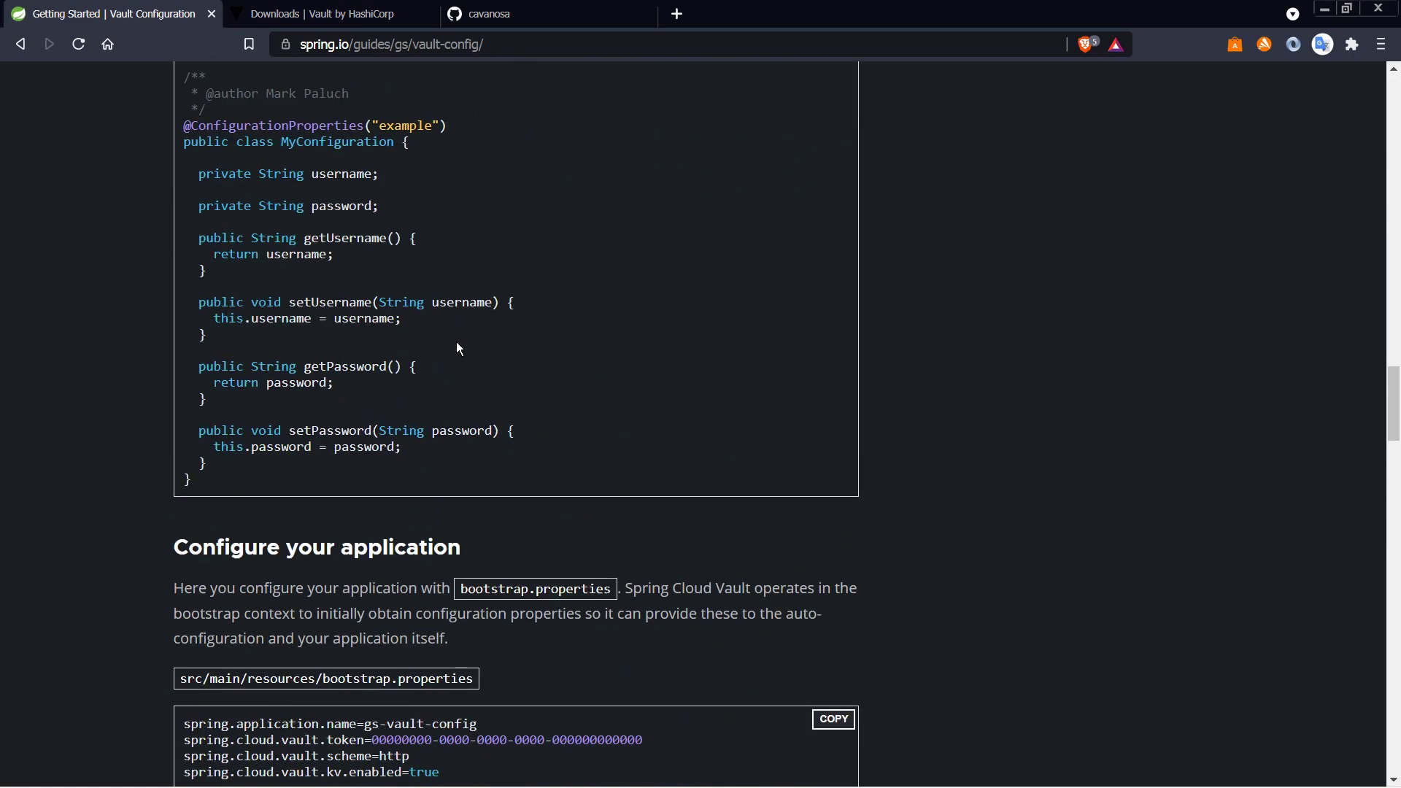
scroll(457, 340, up, 15)
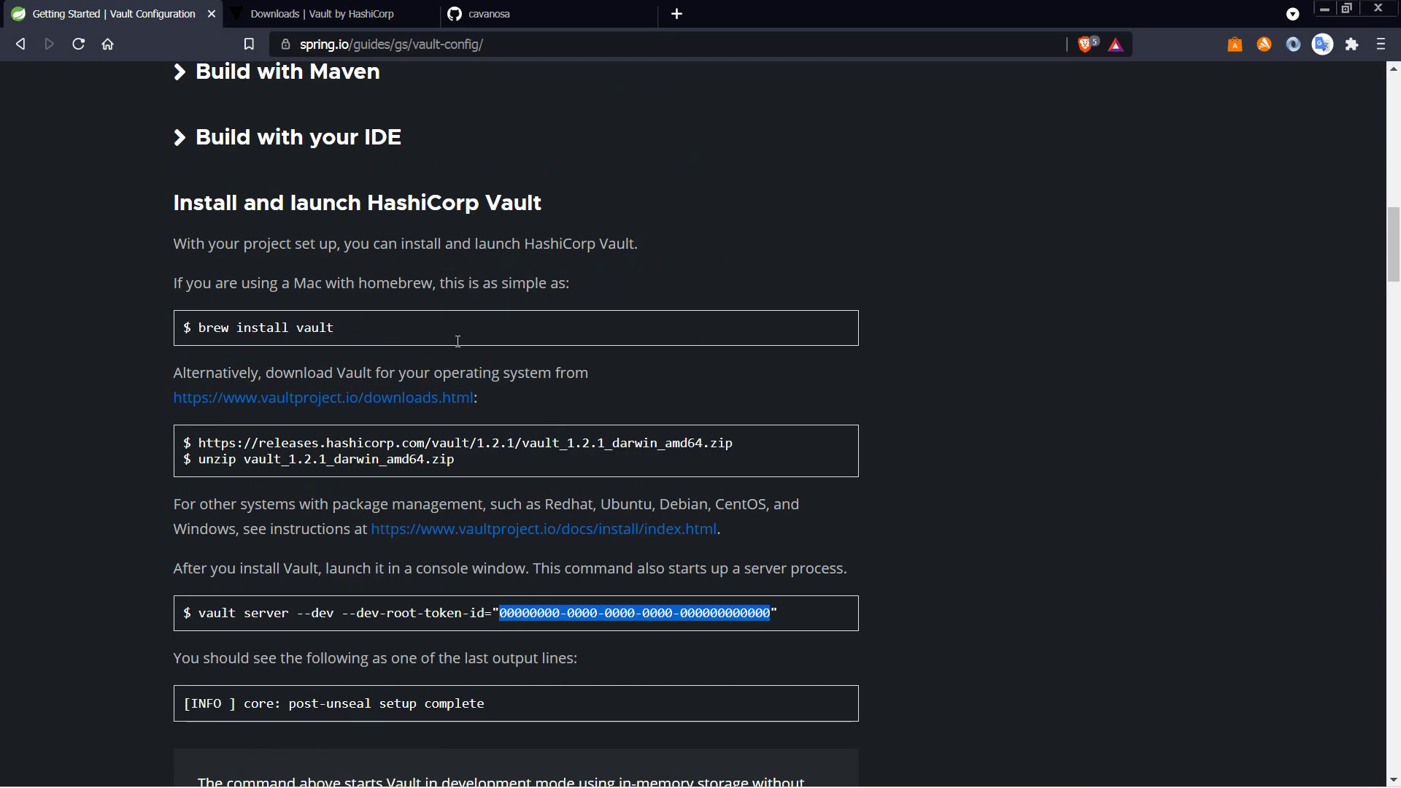
click(321, 14)
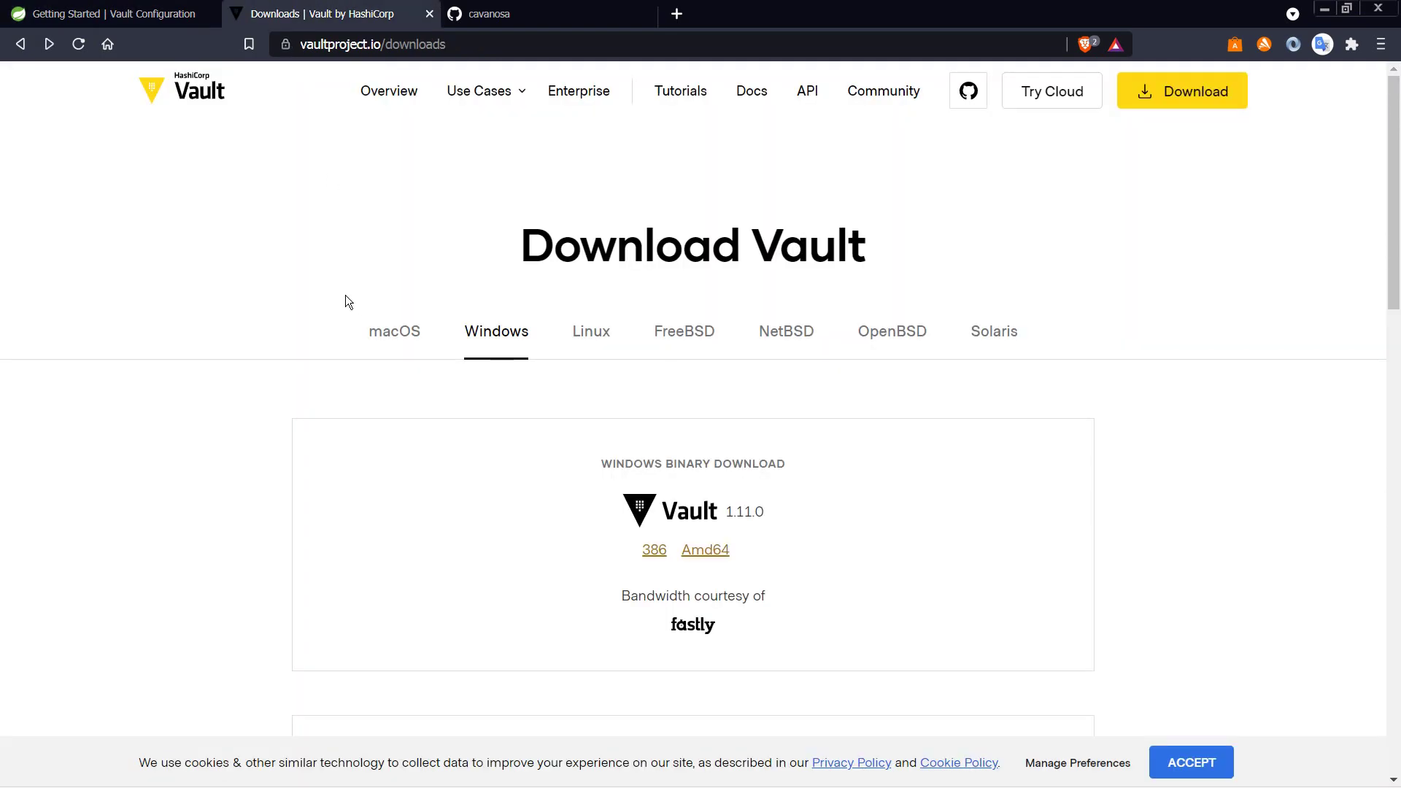
Step: Download the Windows Amd64 build of Vault 1.11.0 (vault_1.11.0_windows_amd64.zip) into Descargas
click(191, 96)
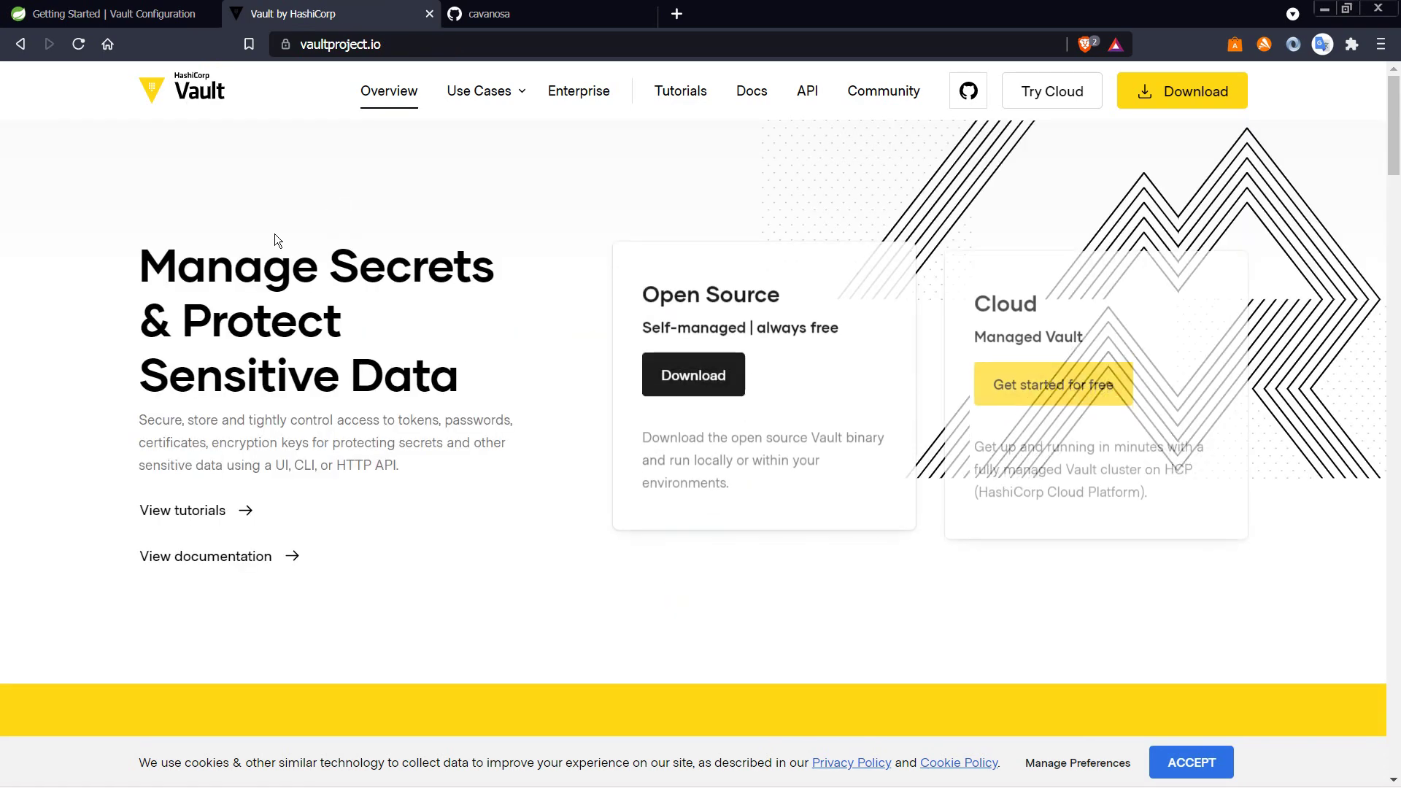
click(678, 369)
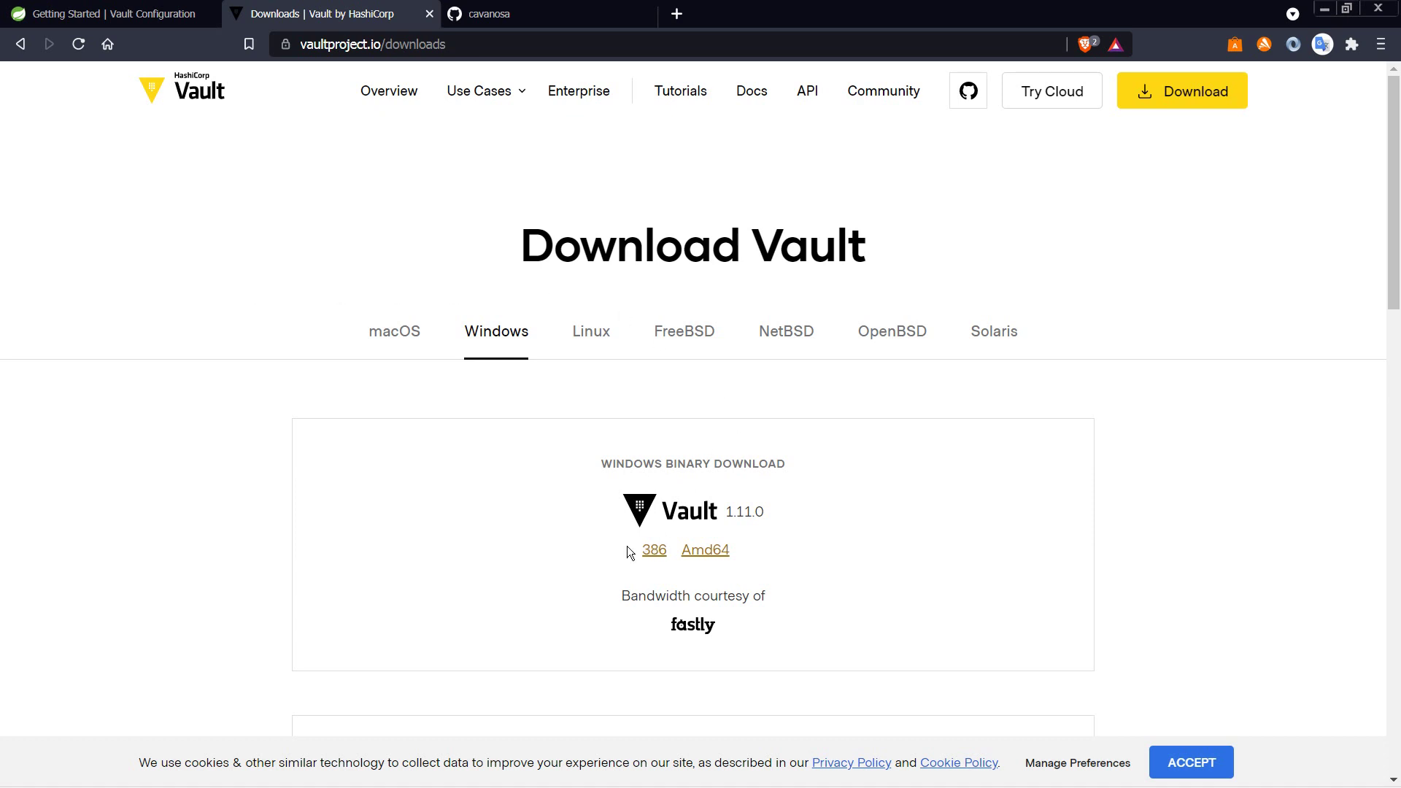
click(396, 345)
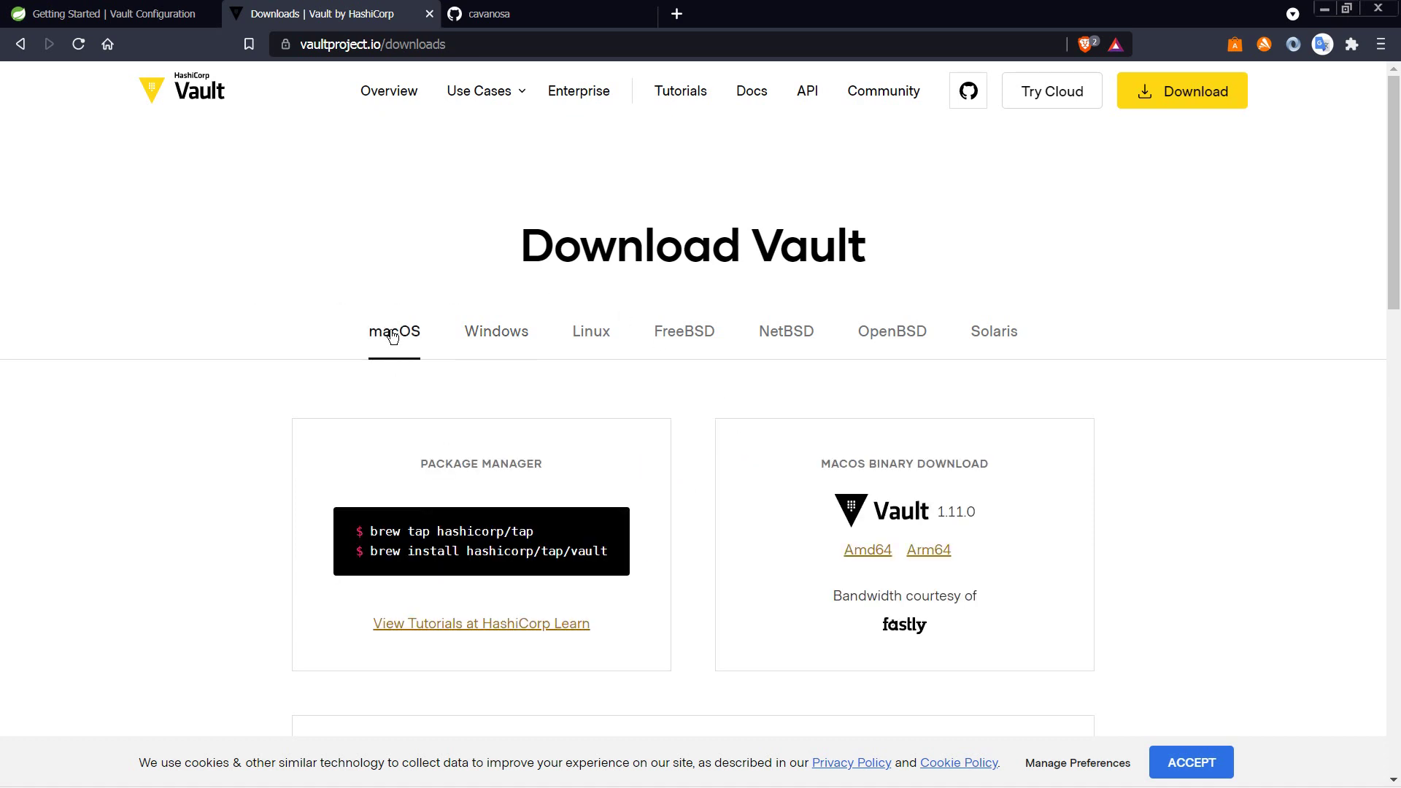
click(473, 337)
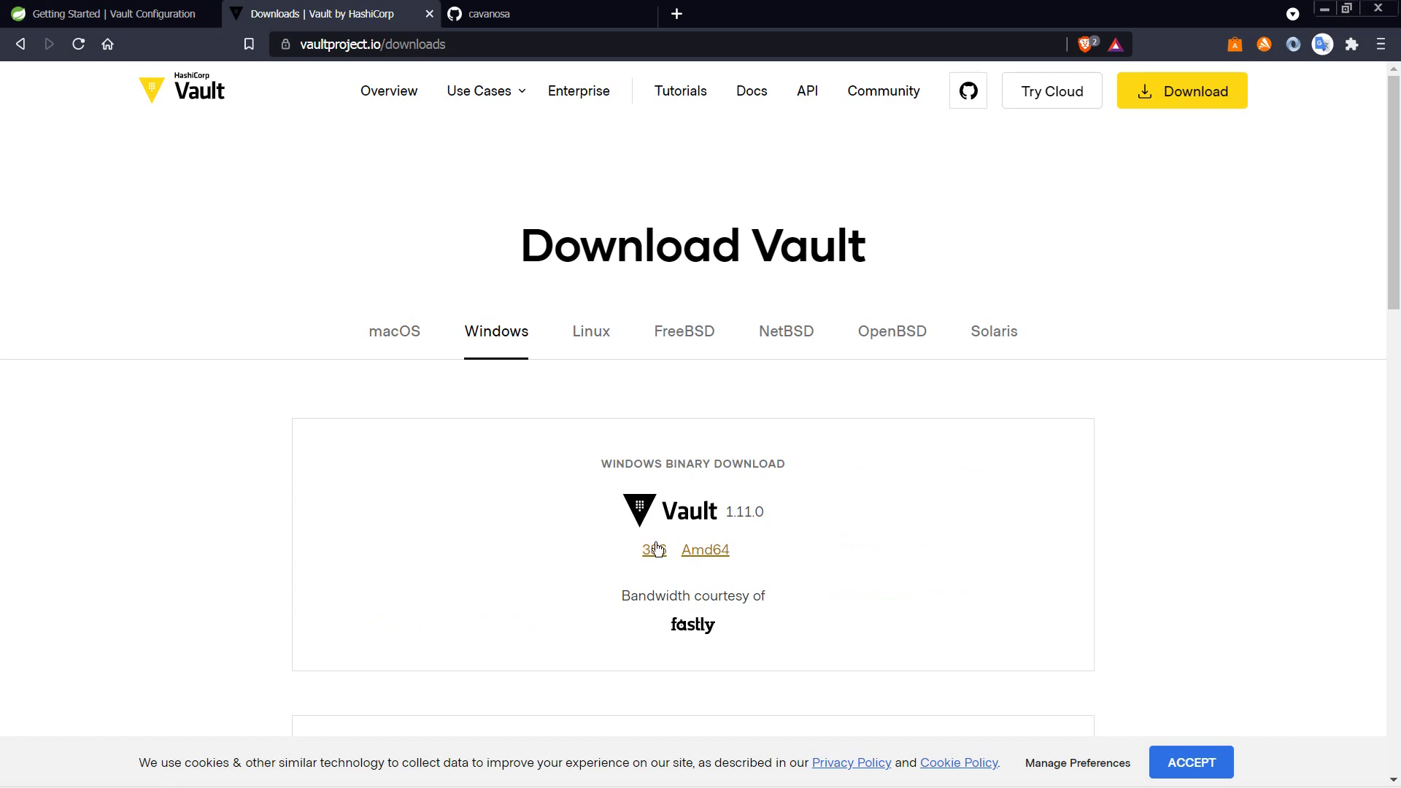
click(700, 551)
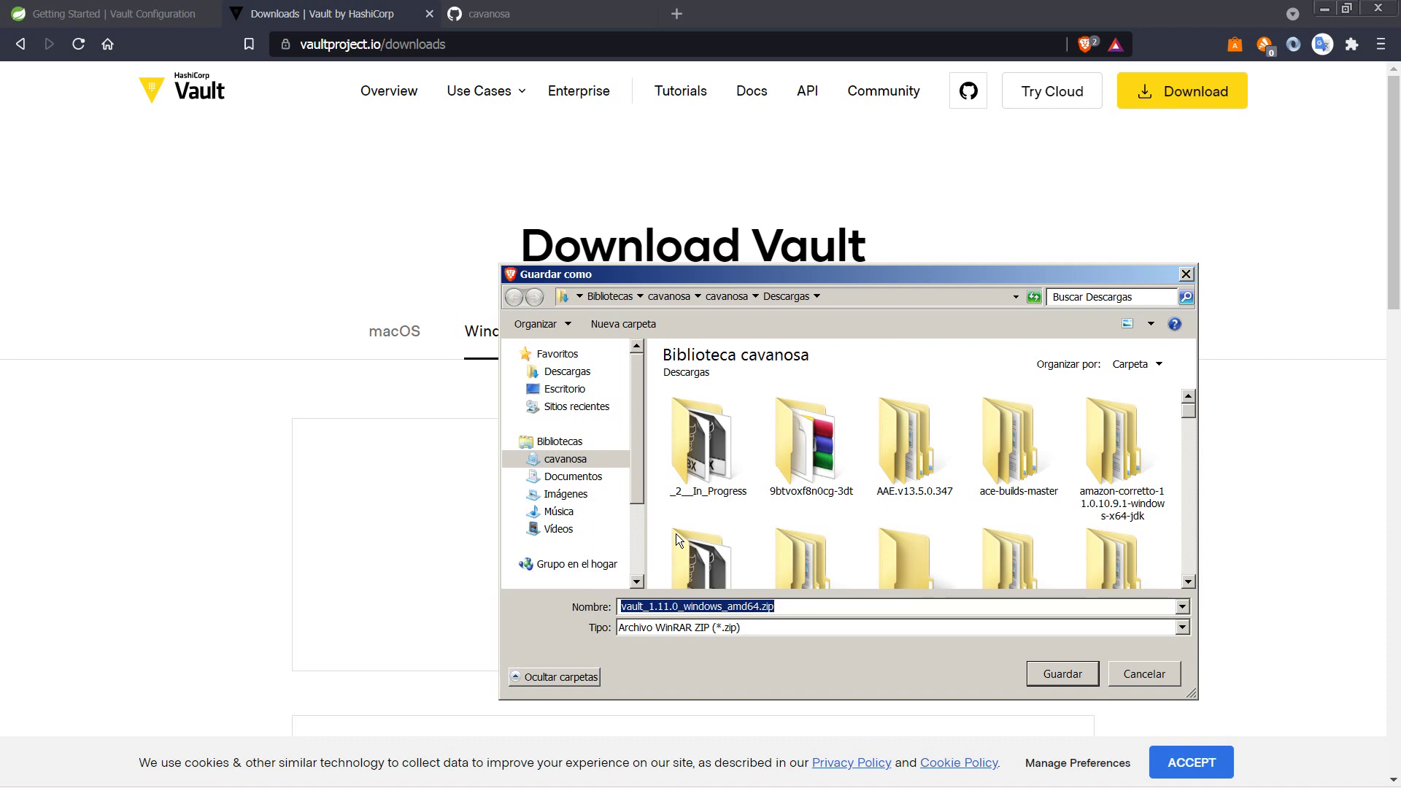
click(1053, 668)
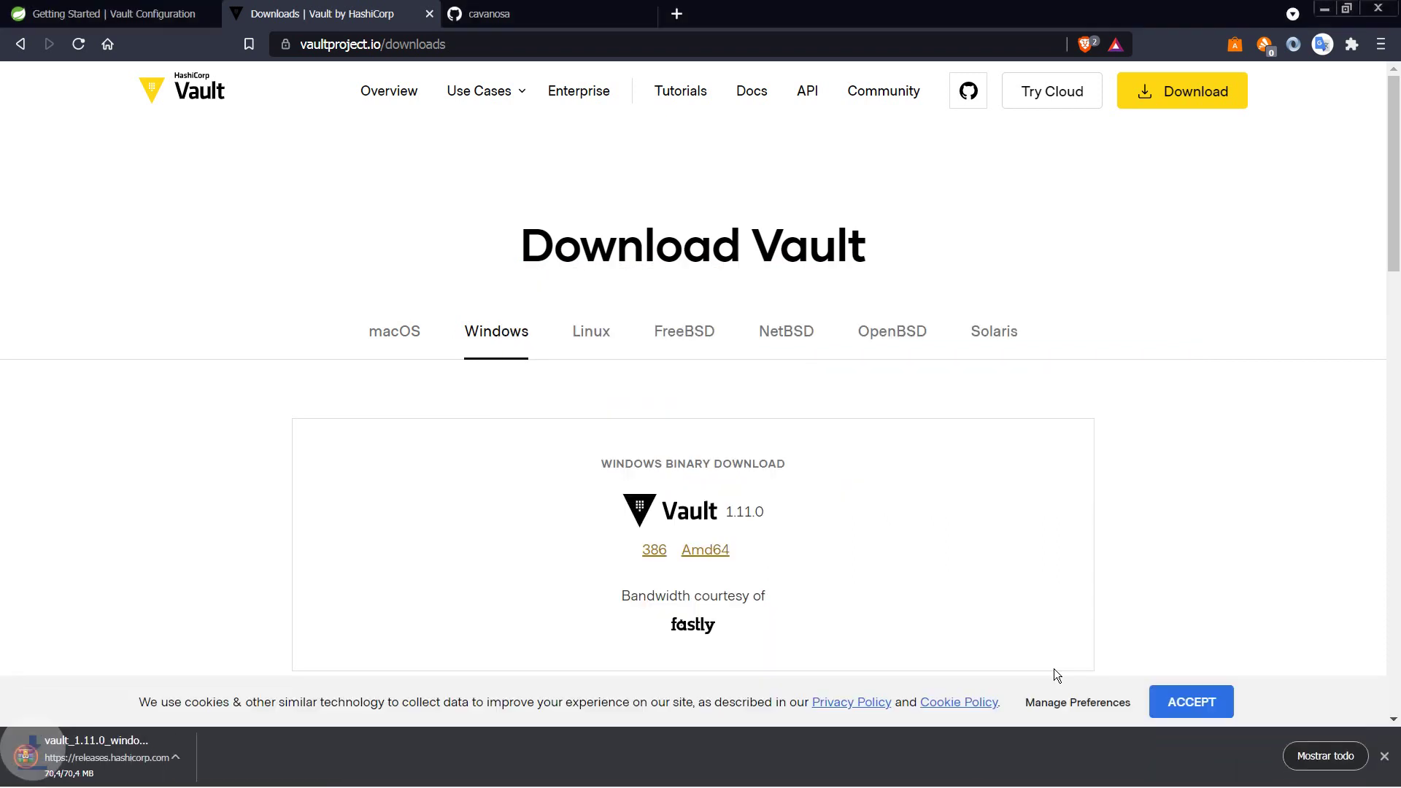
Step: Locate the downloaded Vault zip and extract it into a vault_1.11.0_windows_amd64 folder
right_click(133, 750)
click(154, 709)
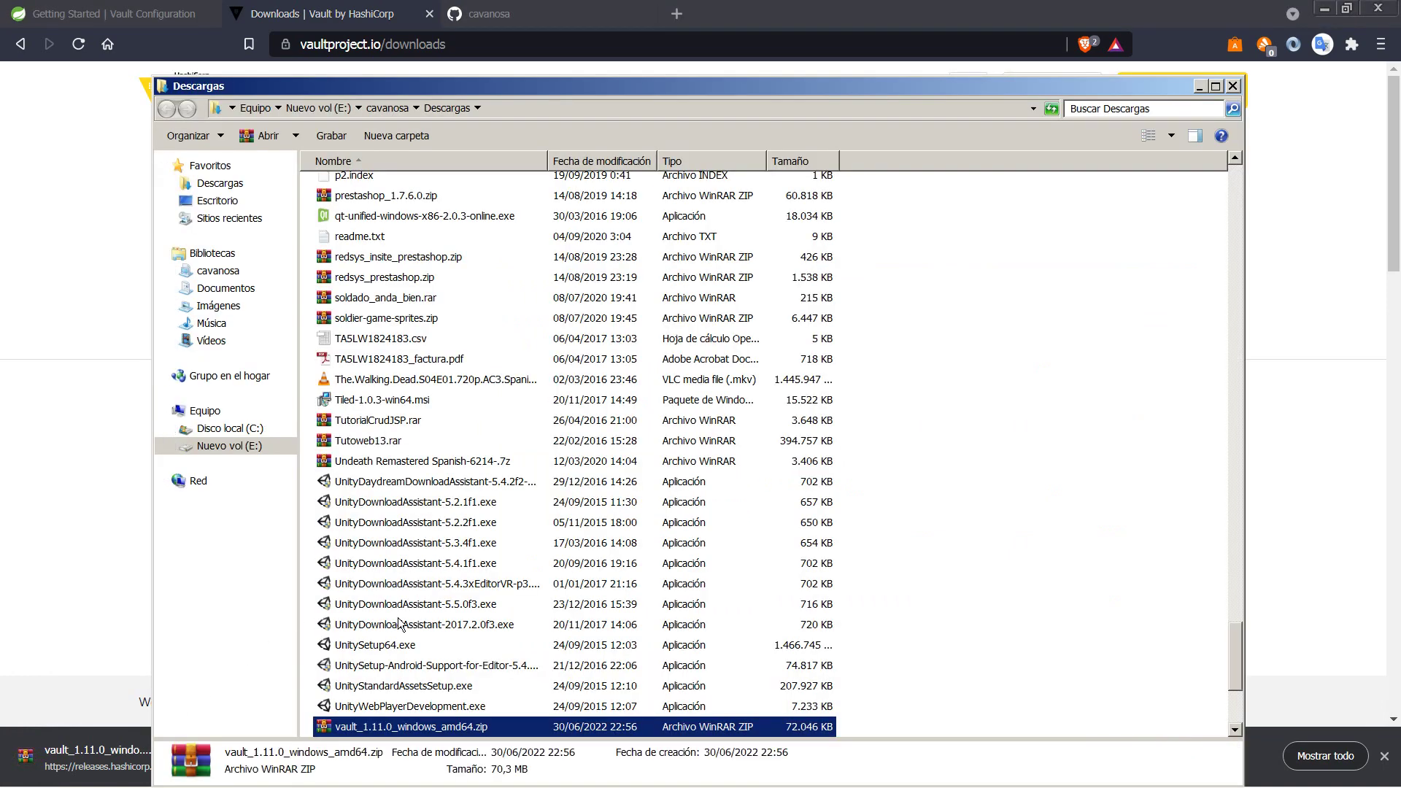
right_click(407, 728)
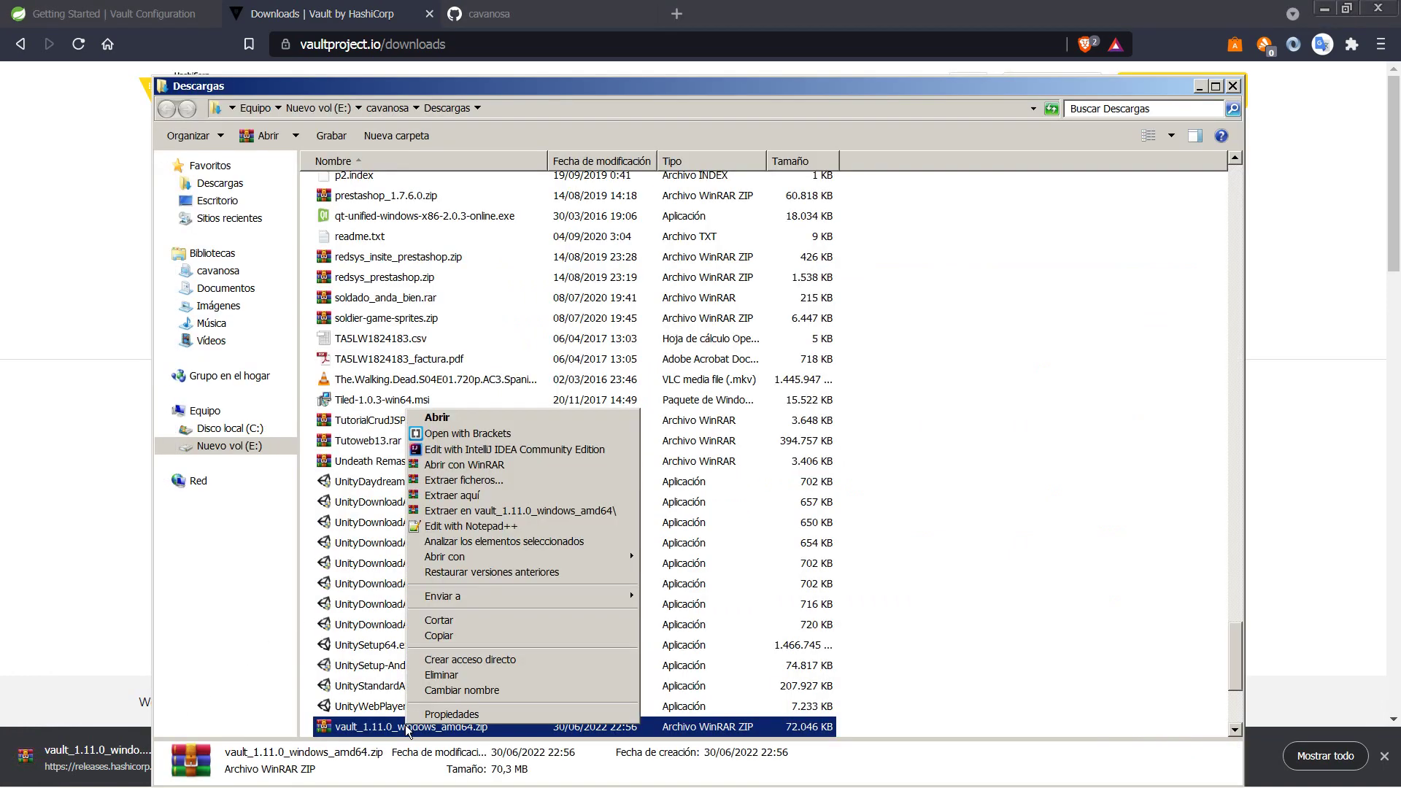
click(469, 510)
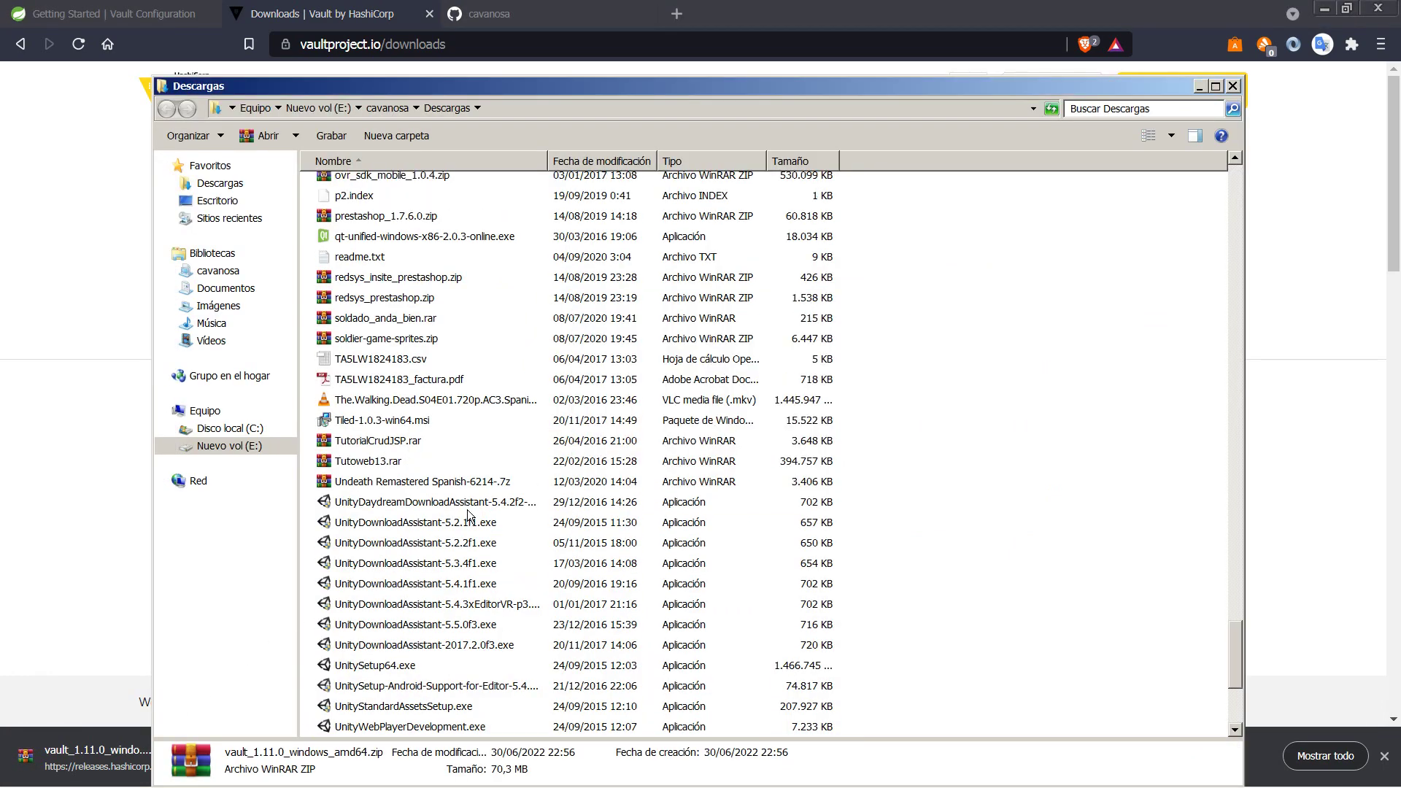
Step: Delete the Vault zip and open the extracted vault_1.11.0_windows_amd64 folder
scroll(469, 525, down, 4)
key(Delete)
key(Return)
scroll(475, 538, up, 20)
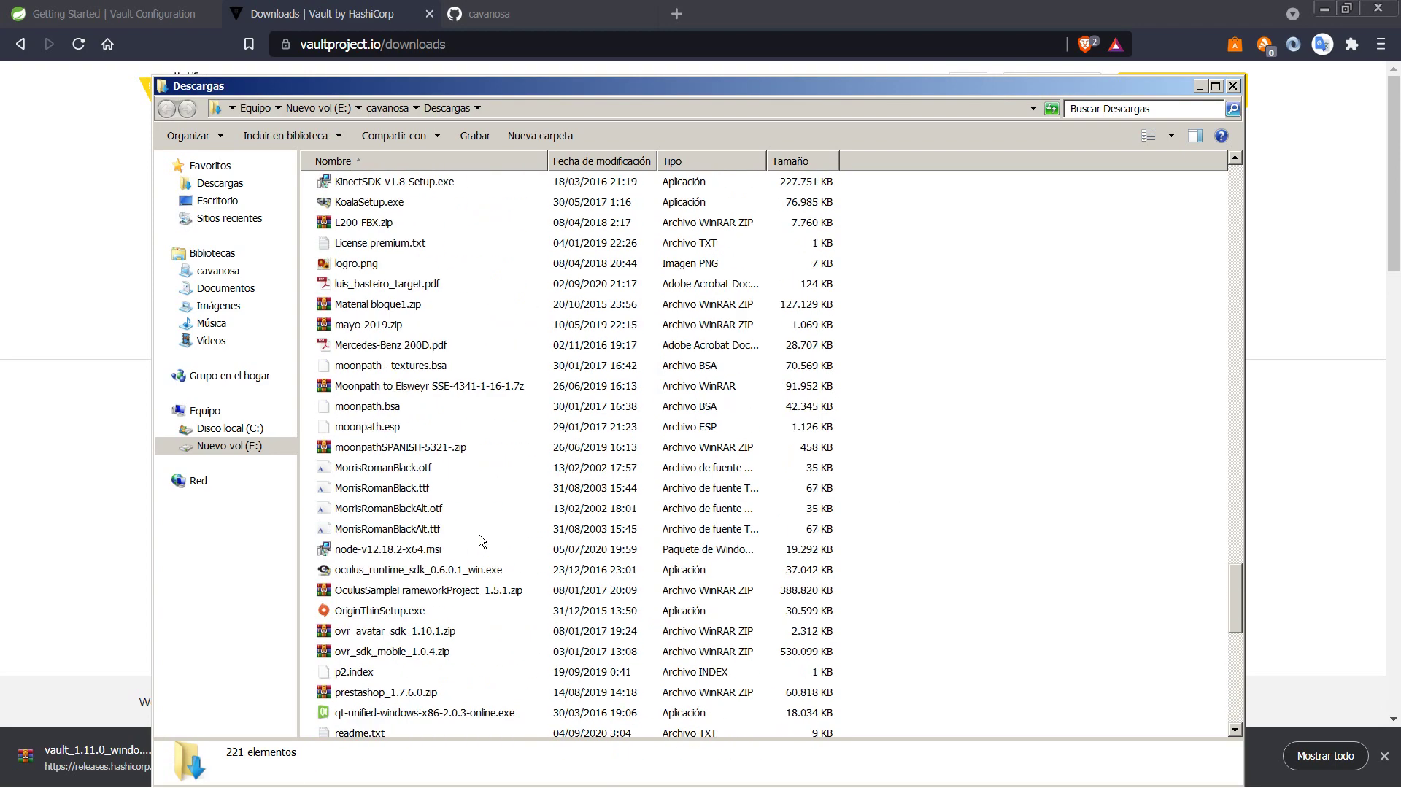
scroll(479, 540, up, 4)
key(v)
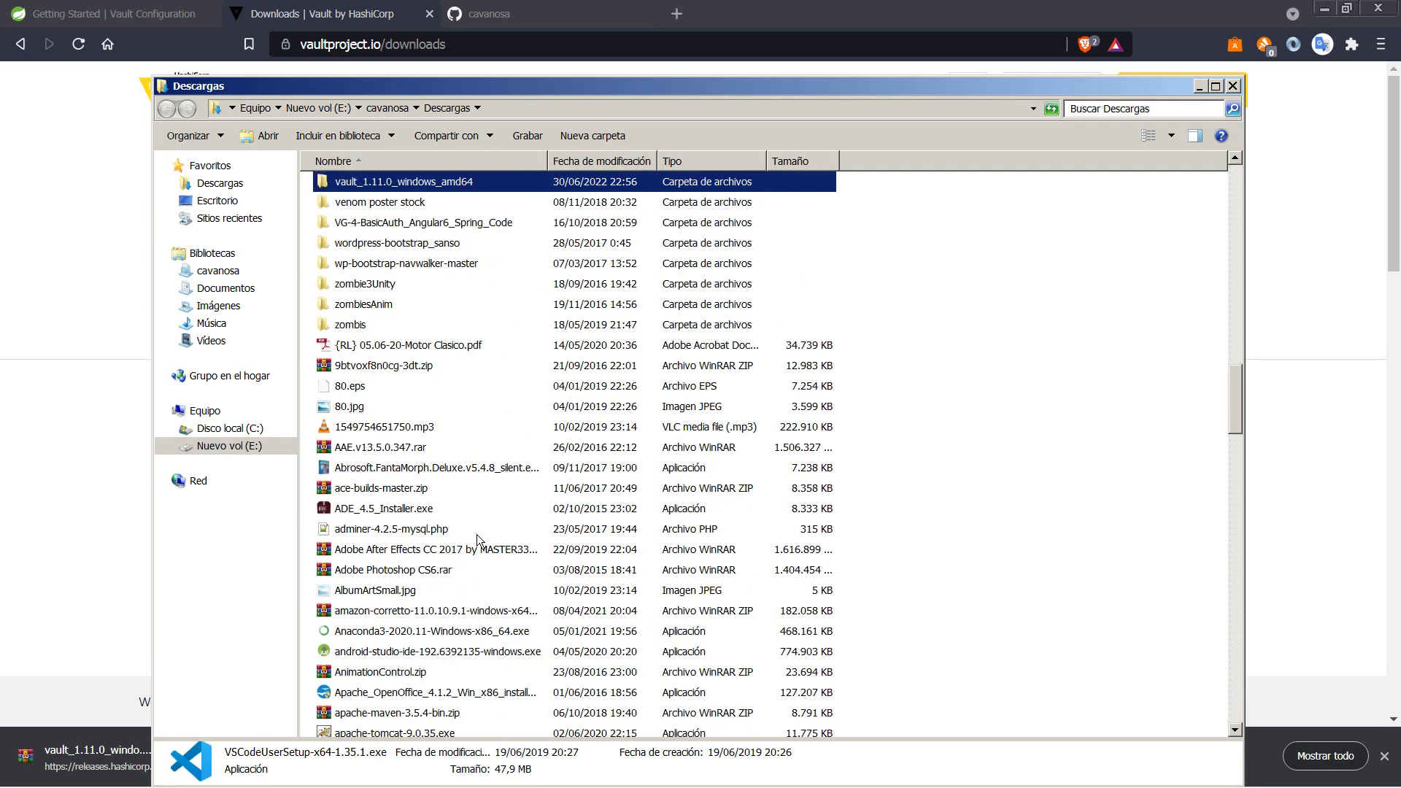
double_click(430, 184)
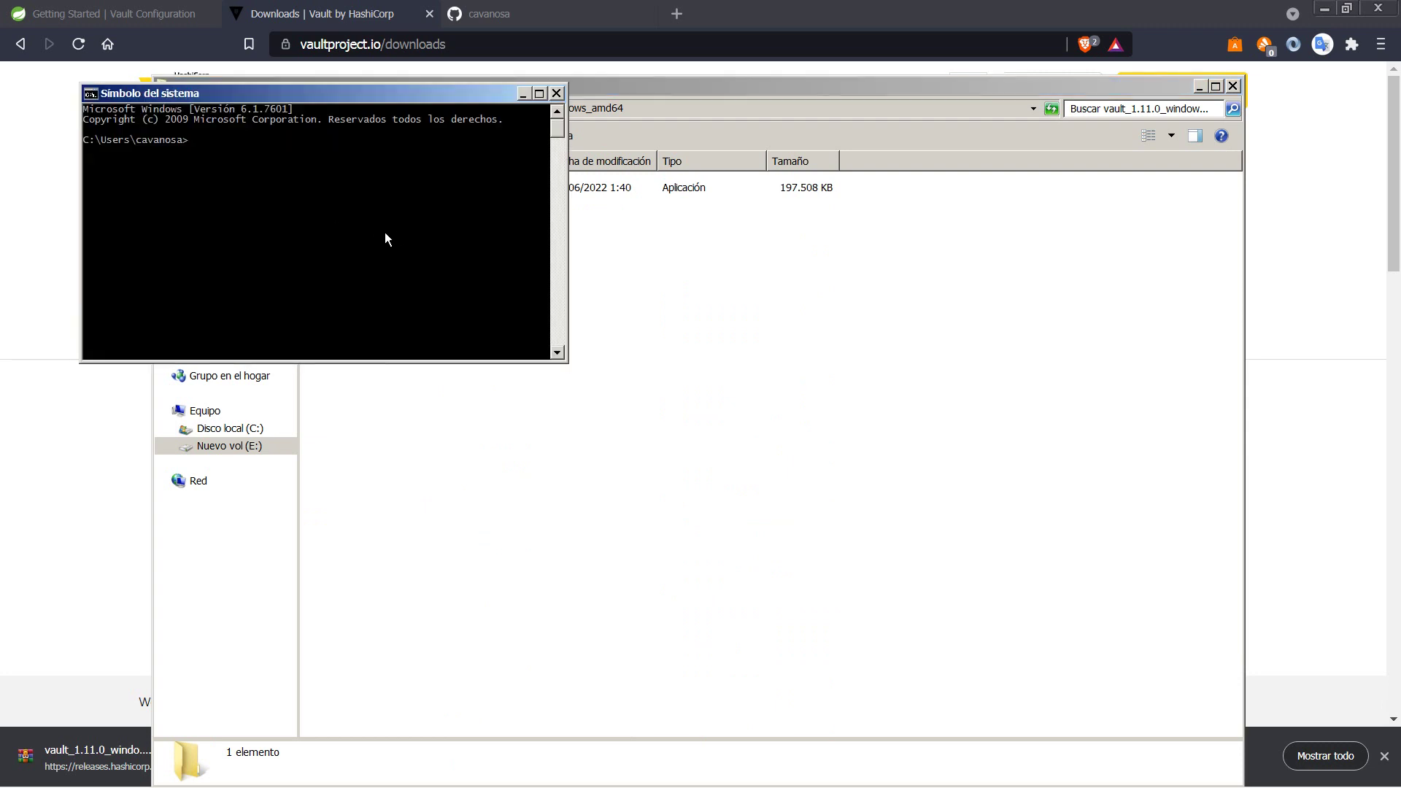
Step: Try running vault in Command Prompt, which isn't recognized, then close the prompt
text(vault)
key(Return)
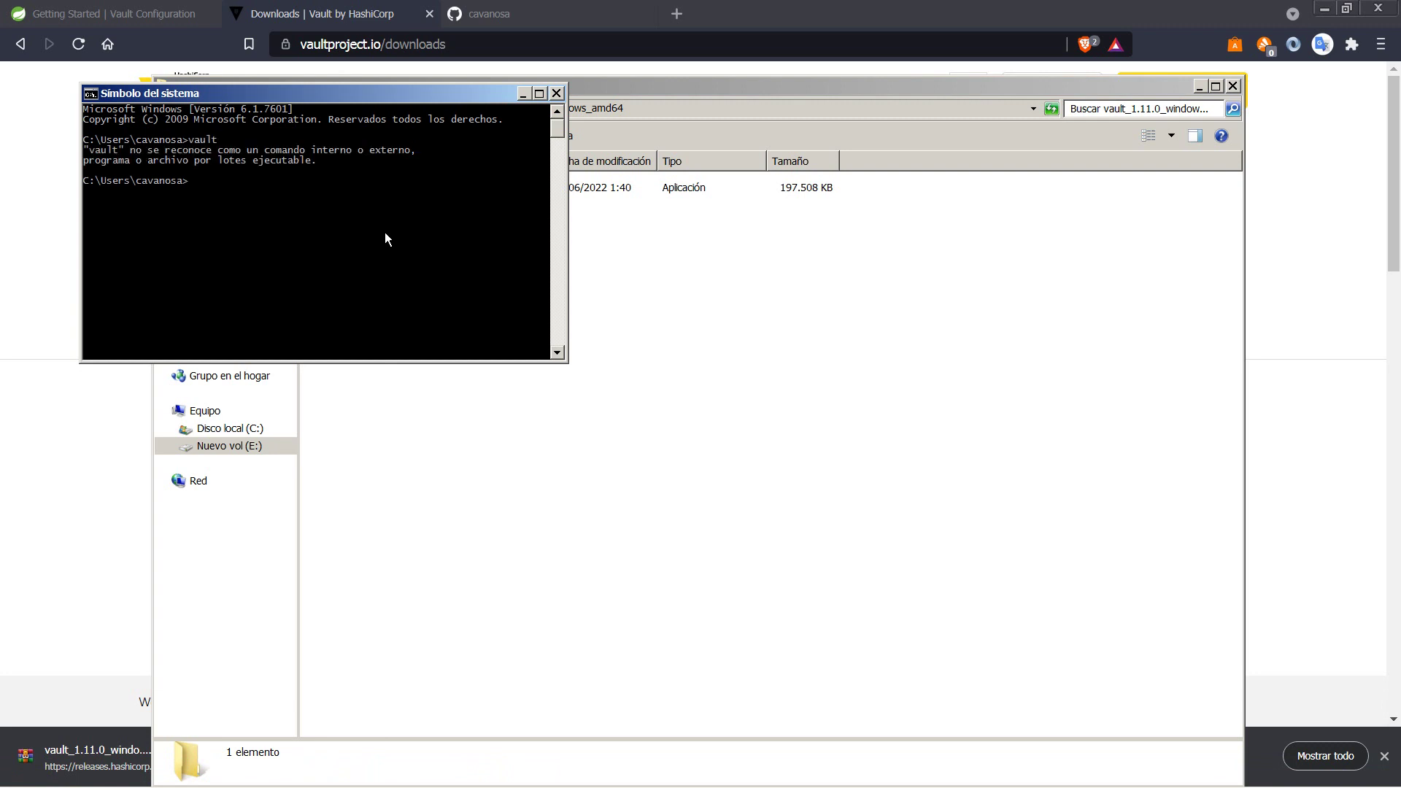
key(alt+F4)
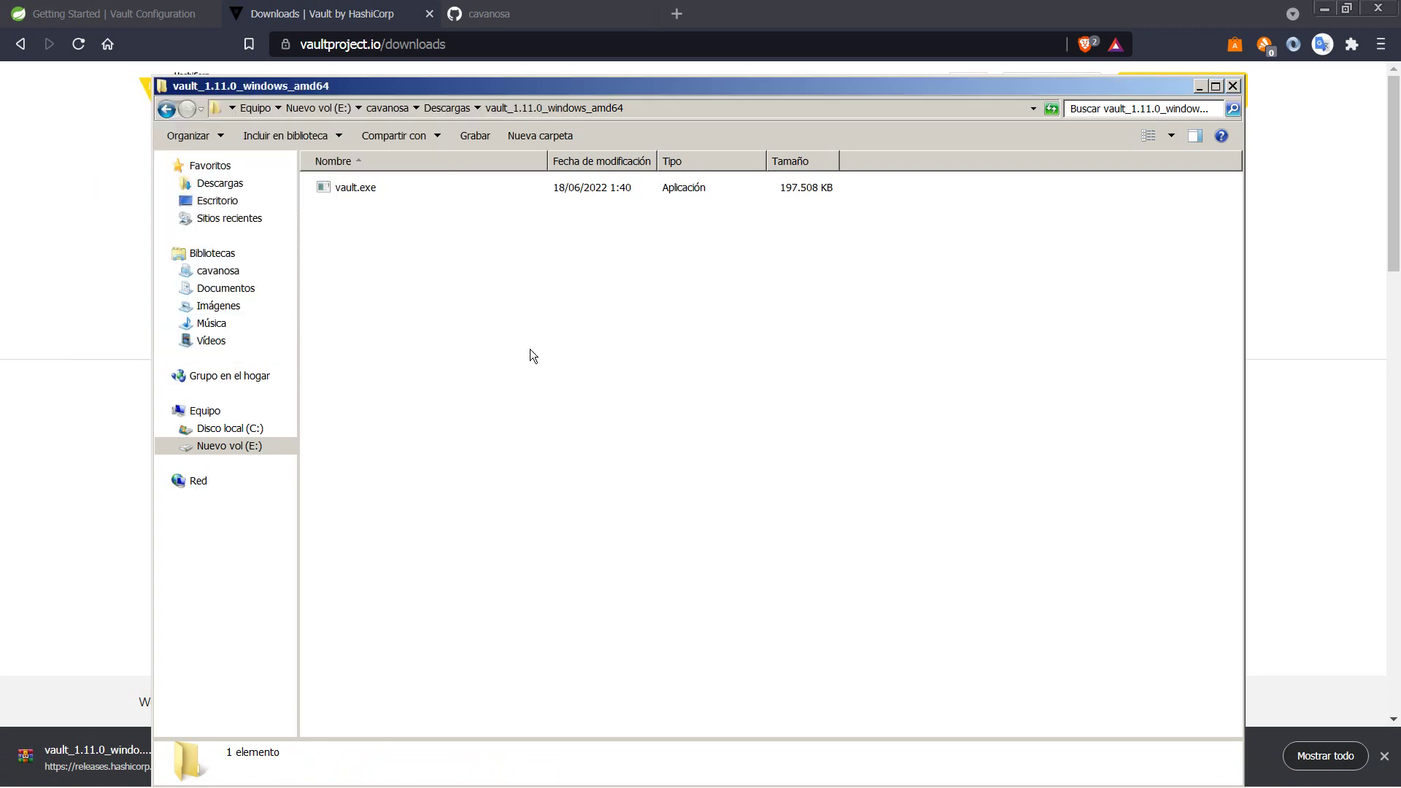
Step: Show the vault folder's full E: drive path in Explorer's address bar, then bring up Equipo's options from Start
click(628, 109)
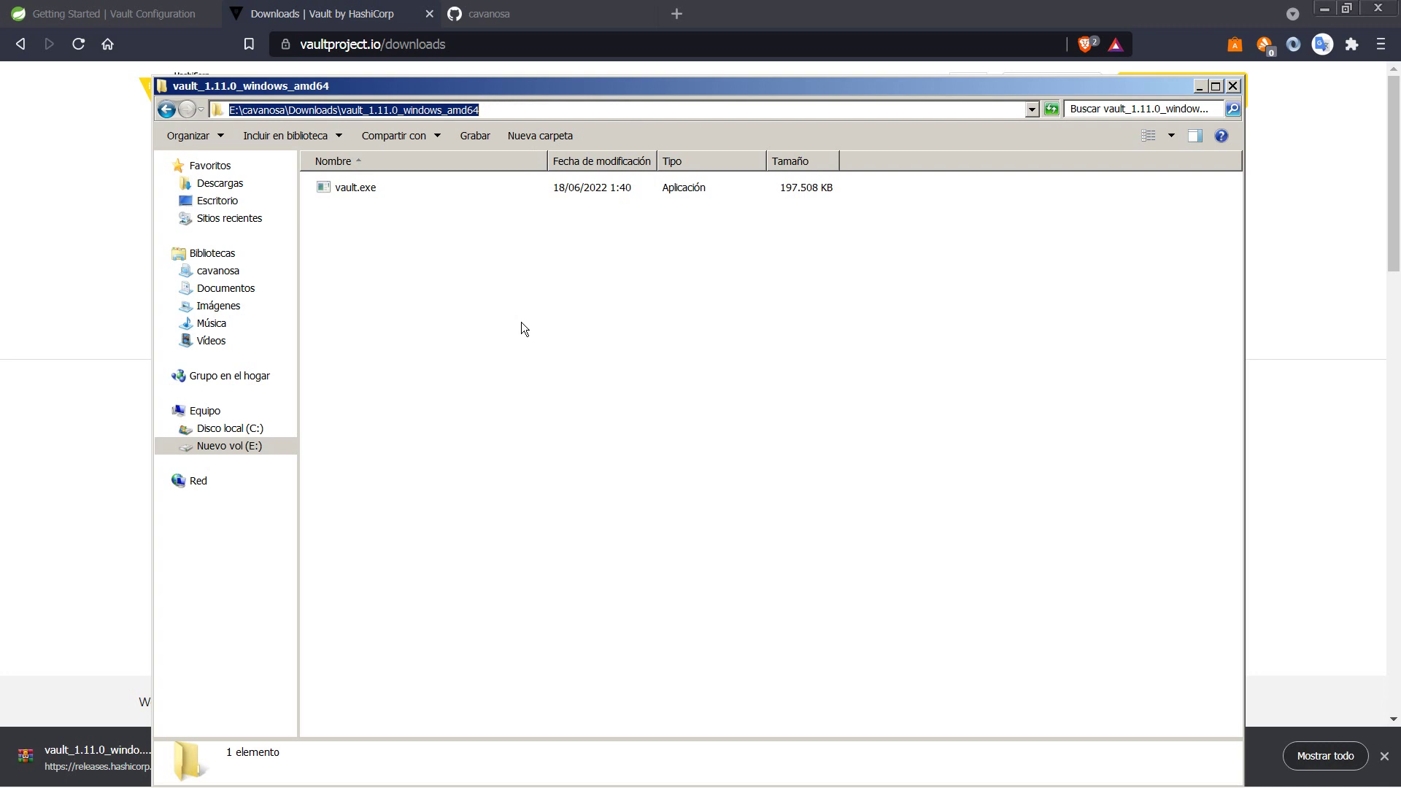
key(super)
right_click(277, 547)
Step: Open the system PATH variable for editing through Advanced system settings' Environment Variables
click(337, 674)
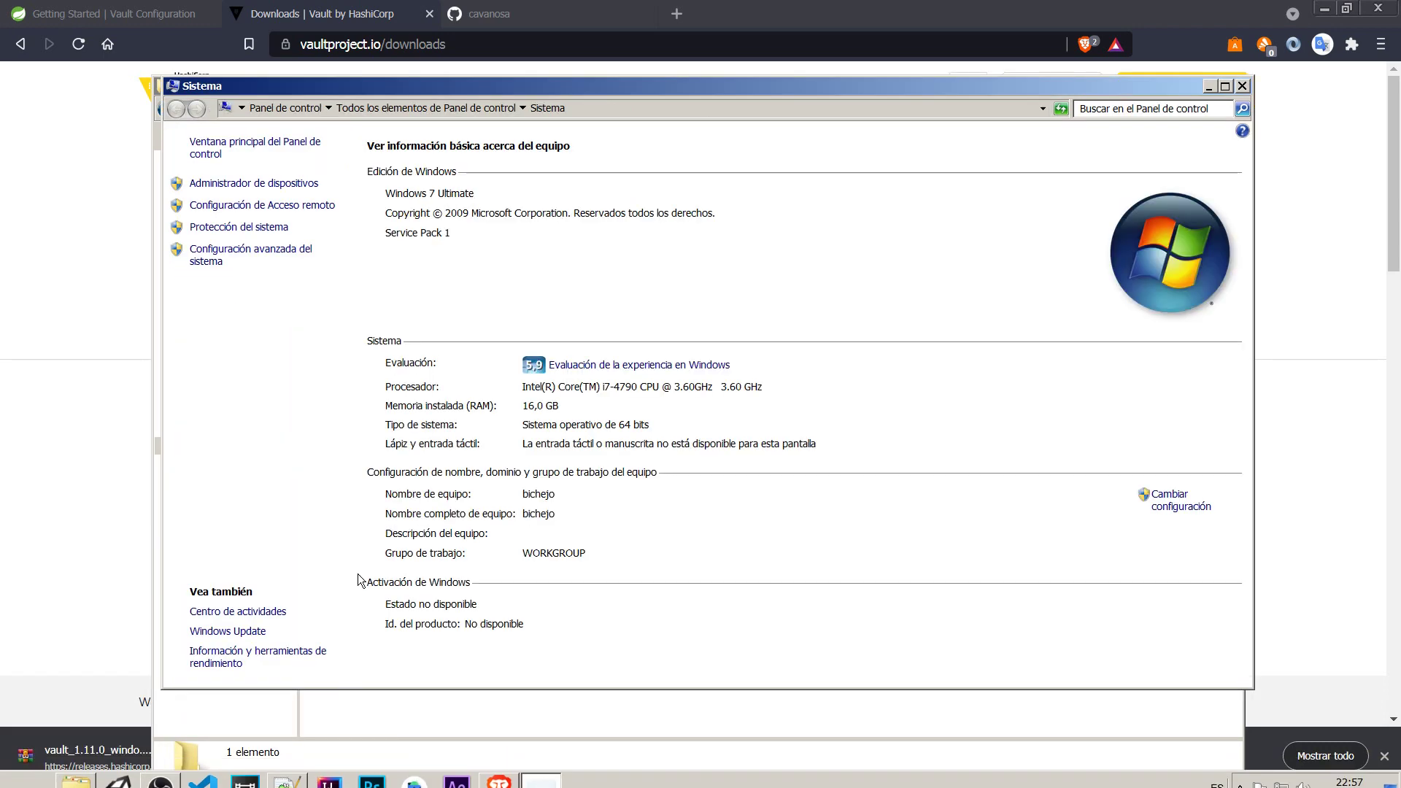
click(248, 252)
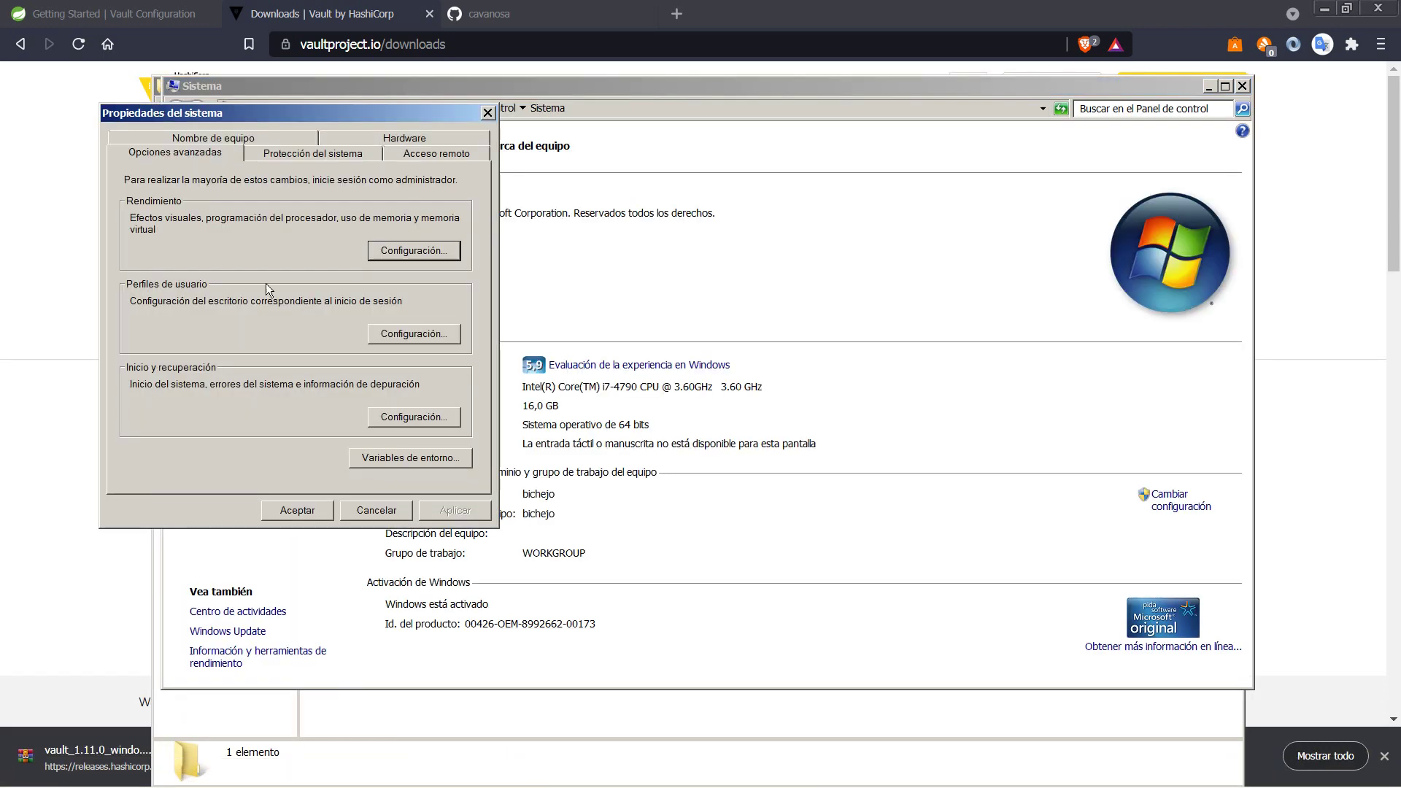
click(406, 457)
scroll(311, 422, down, 4)
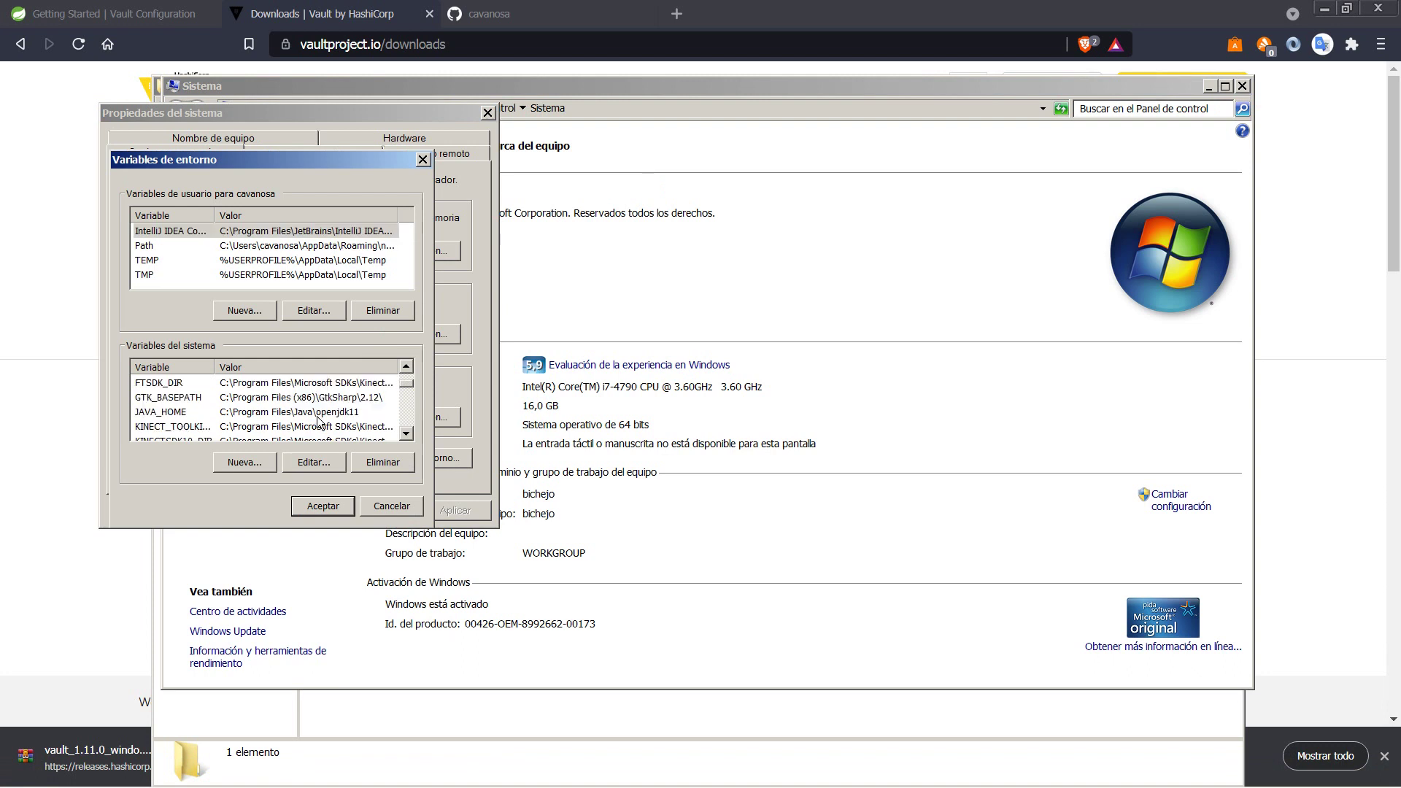
click(256, 398)
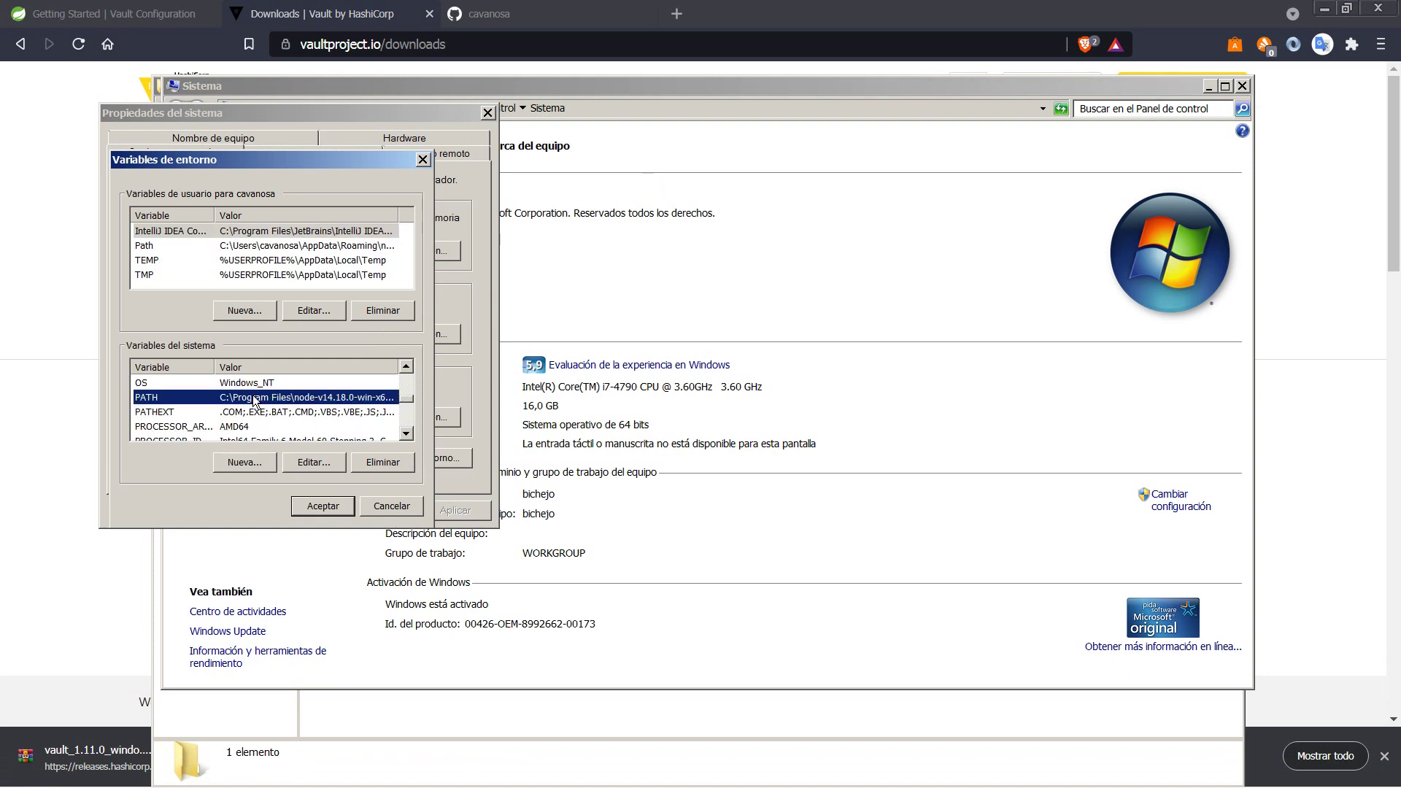
click(307, 460)
Step: Append ';' plus the vault_1.11.0_windows_amd64 folder path to PATH, save, and close the system windows
click(407, 264)
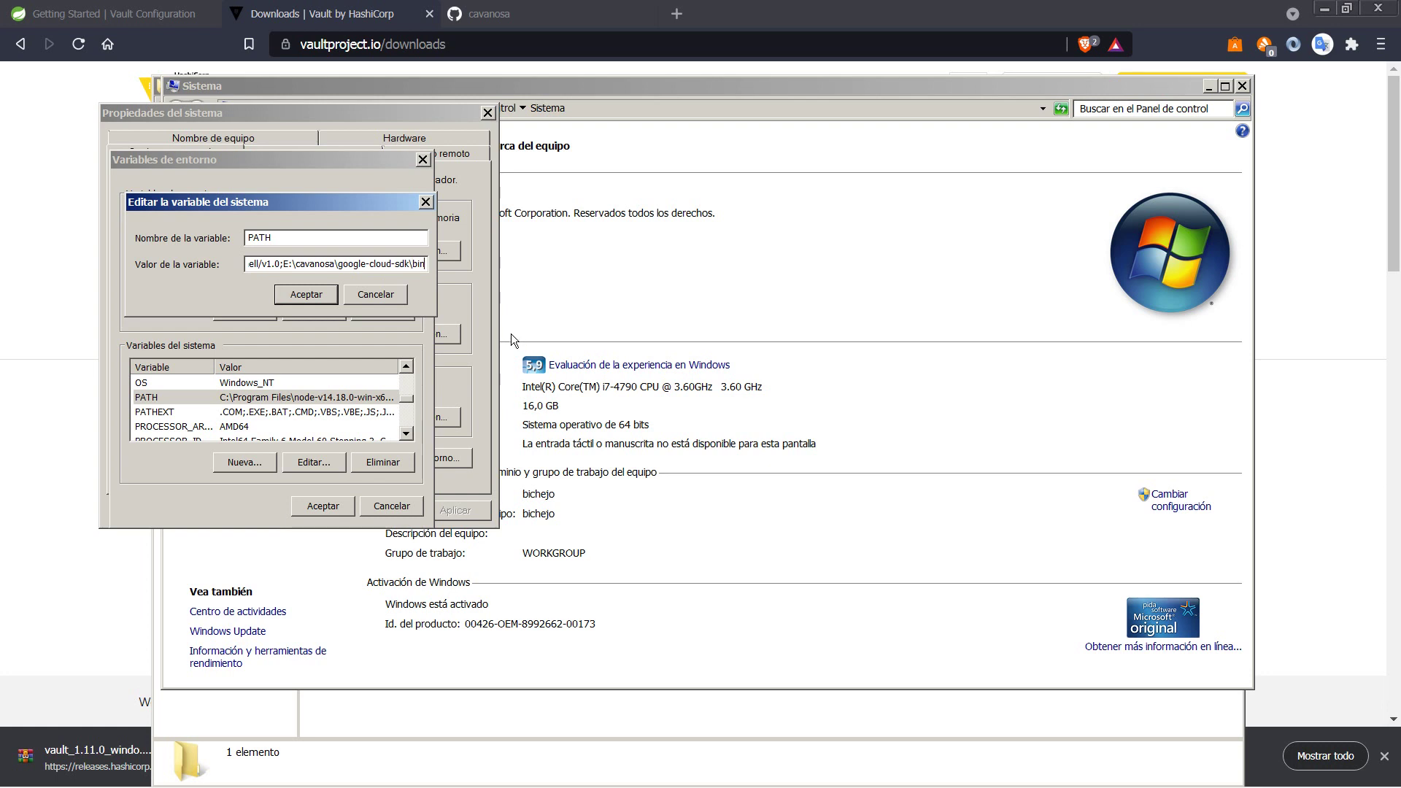
text(;)
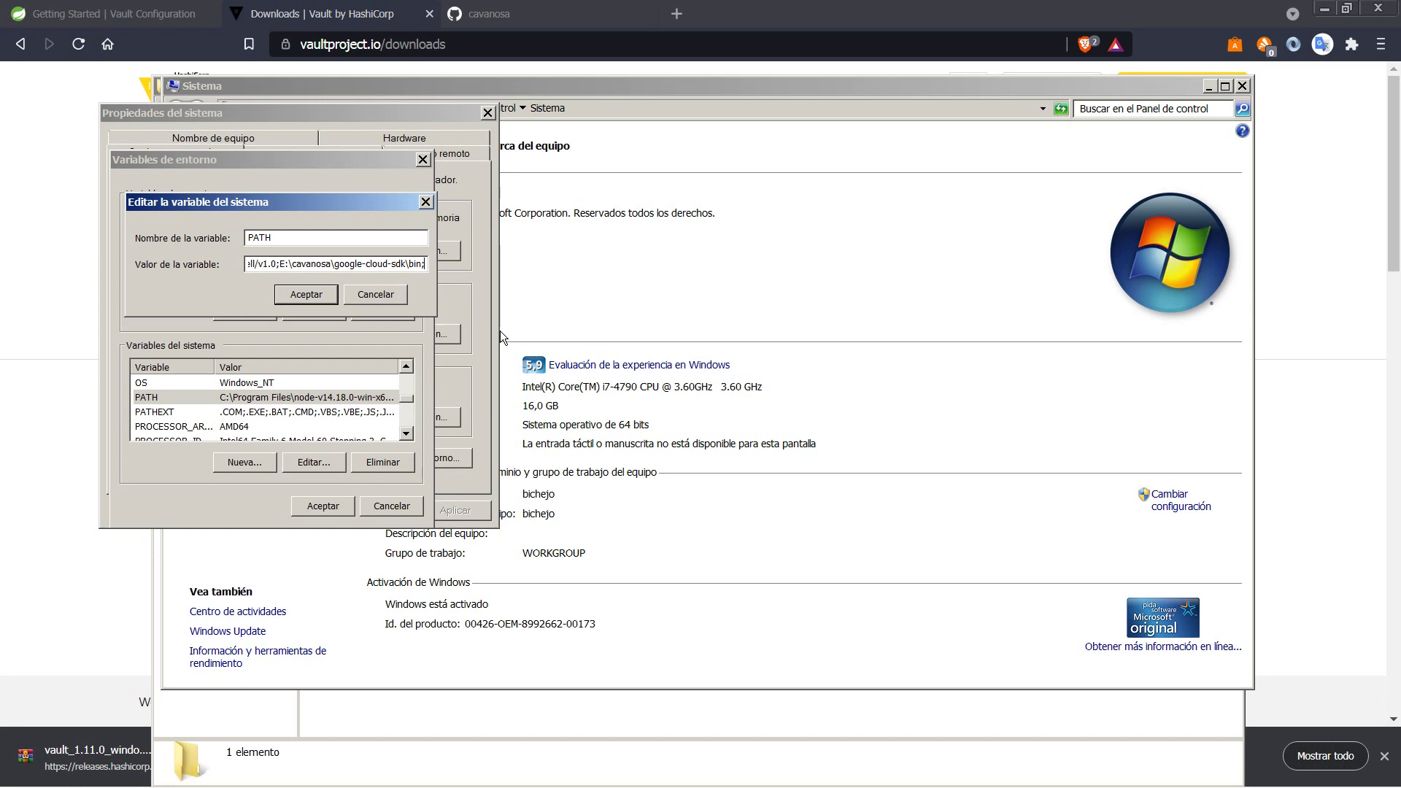
key(ctrl+v)
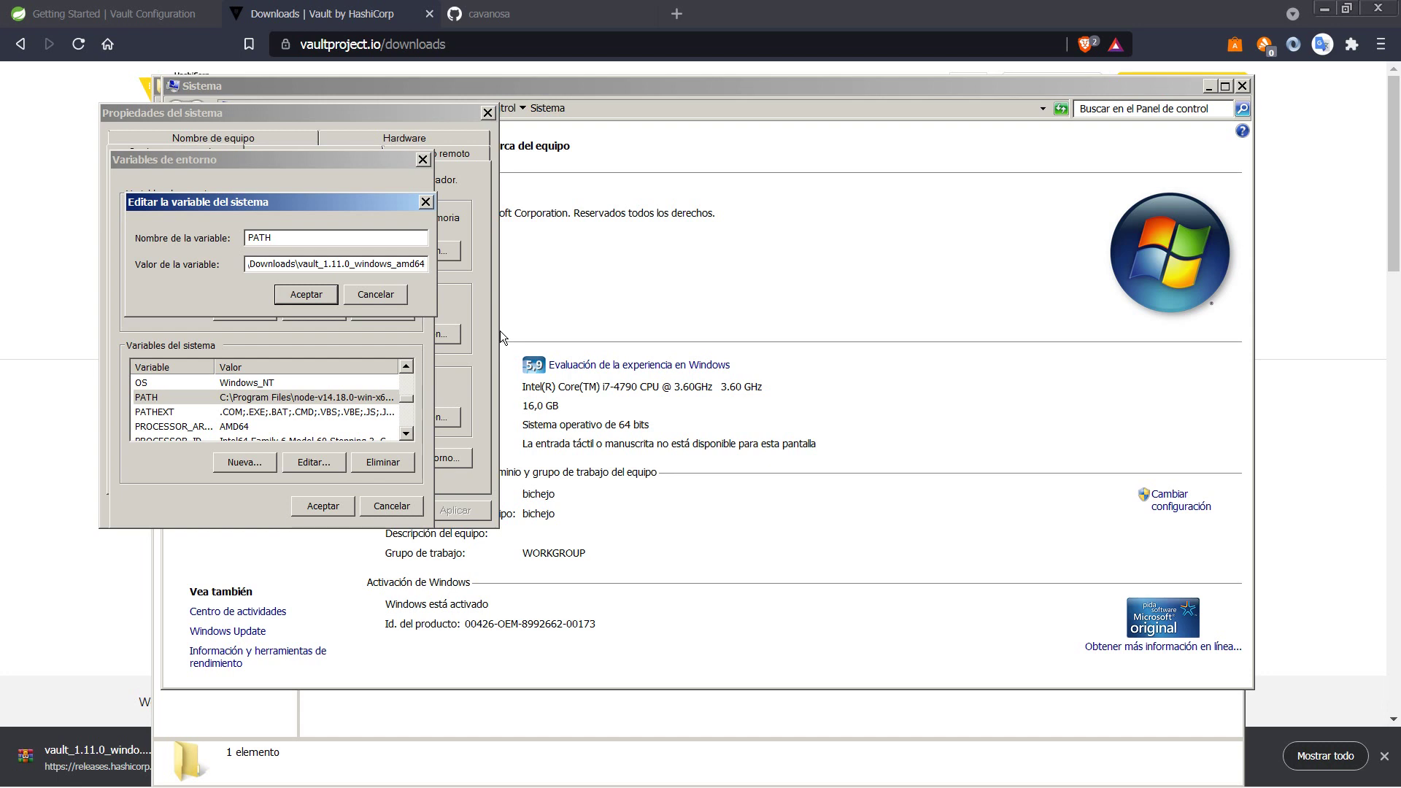
click(316, 294)
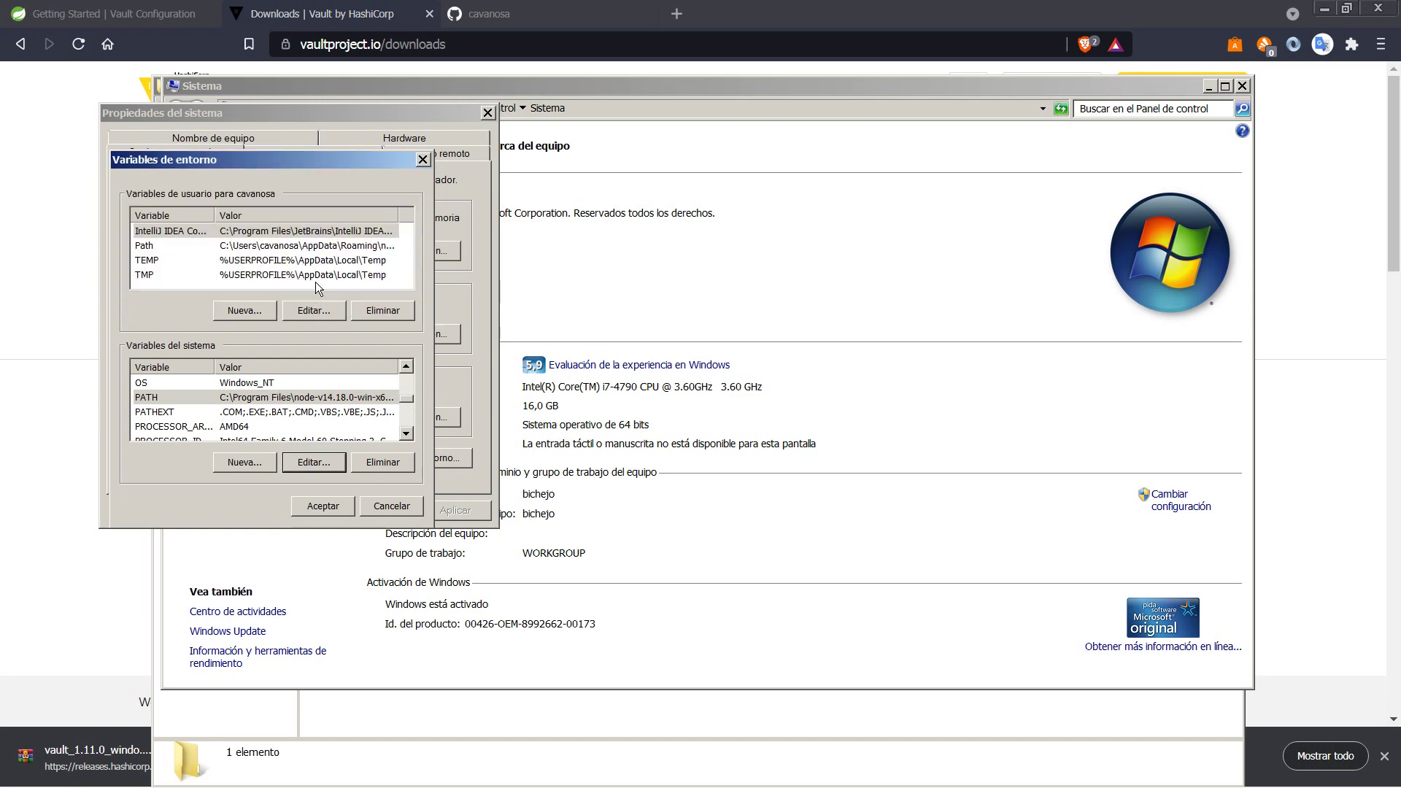
click(331, 505)
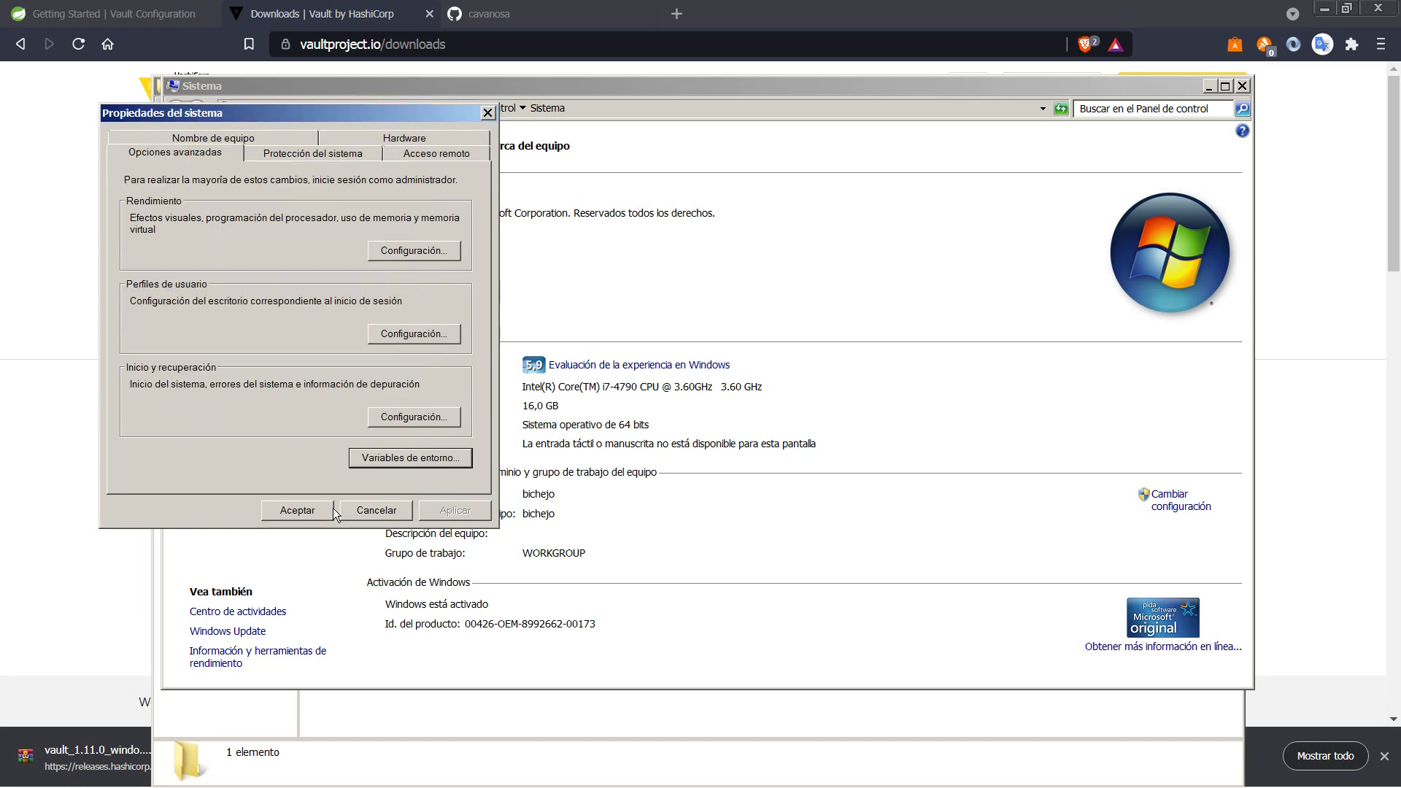
click(487, 115)
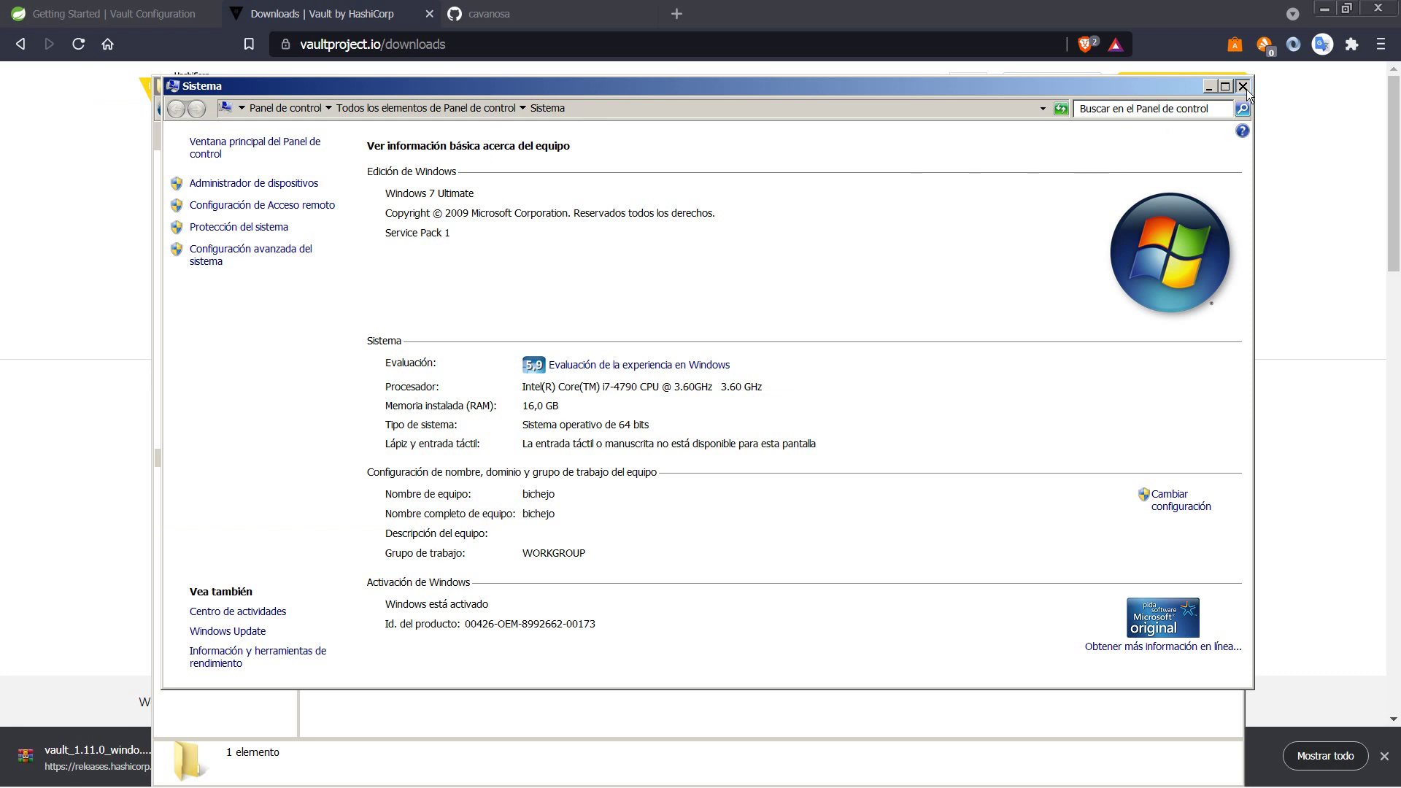
click(1242, 86)
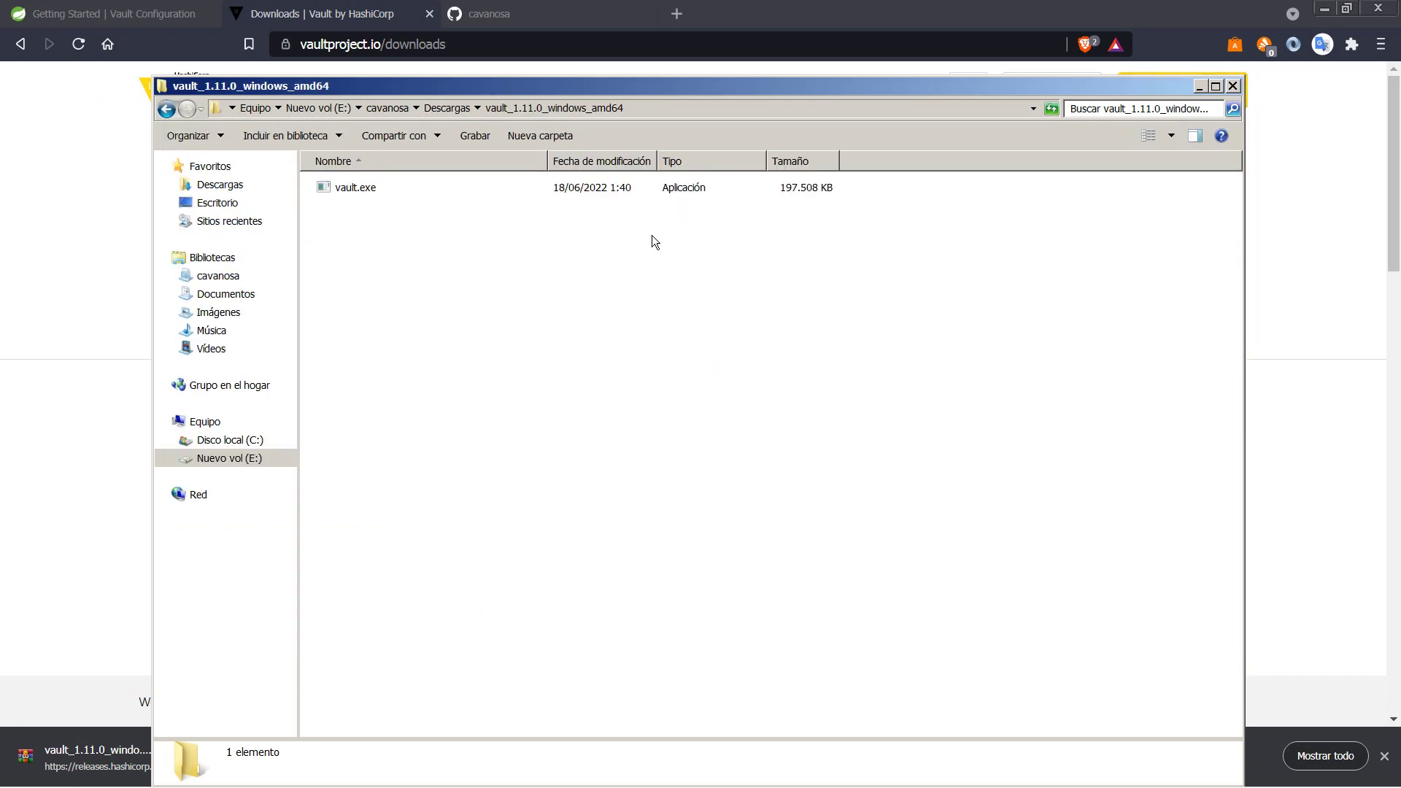
Step: Close the vault folder window and remove the Vault zip from Brave's downloads list
key(alt+F4)
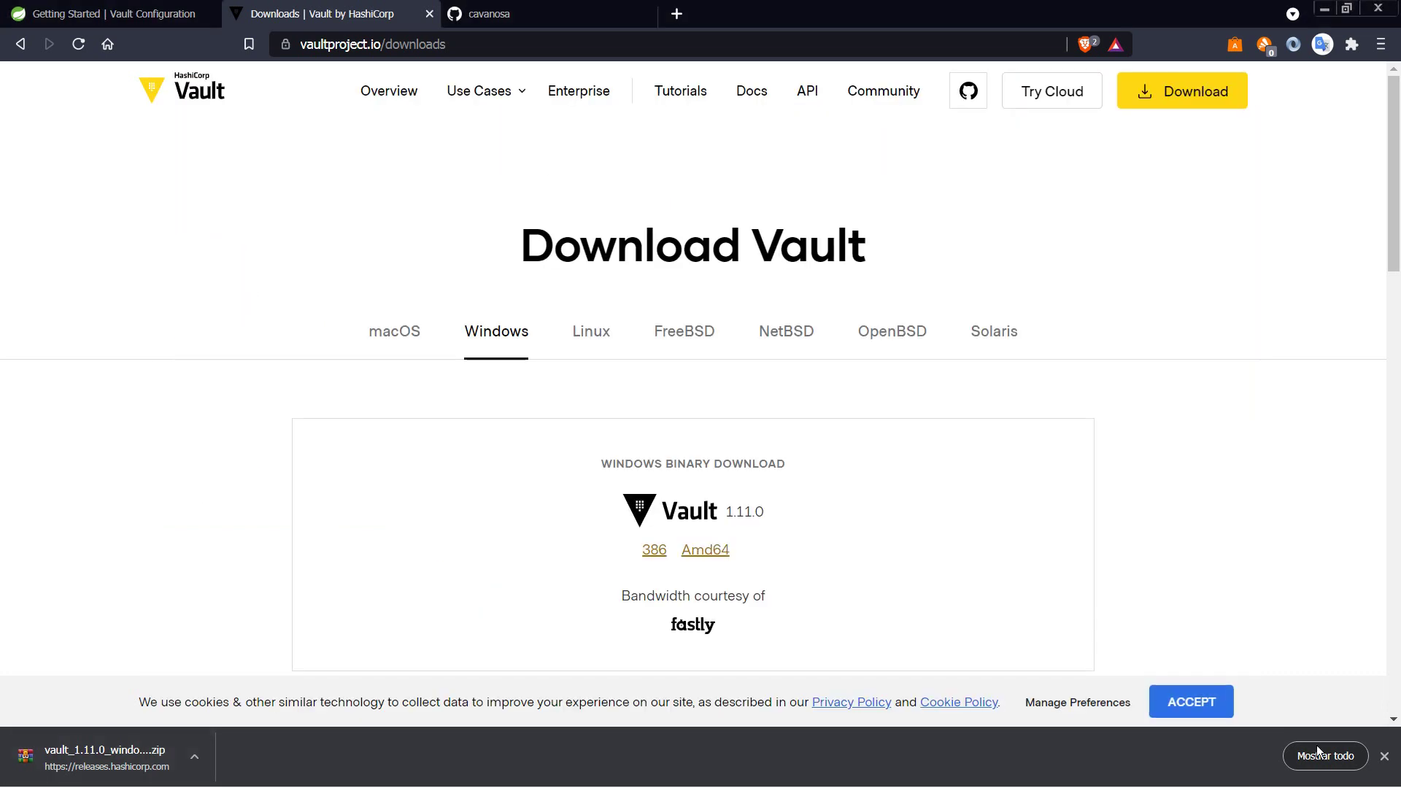
click(1325, 756)
click(987, 198)
click(869, 14)
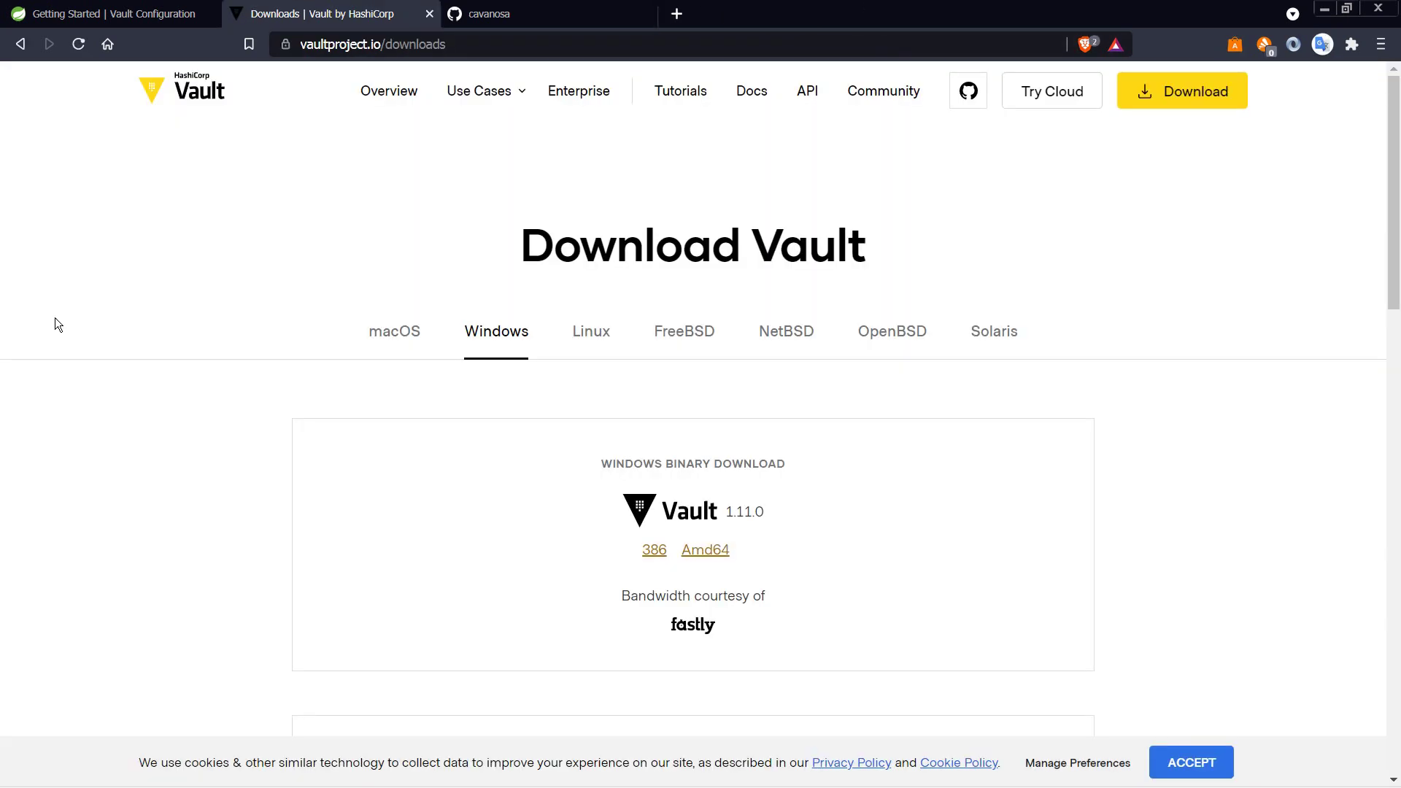
key(ctrl+alt+t)
Step: Scroll the spring.io Vault guide down to its Install and launch HashiCorp Vault section
click(139, 21)
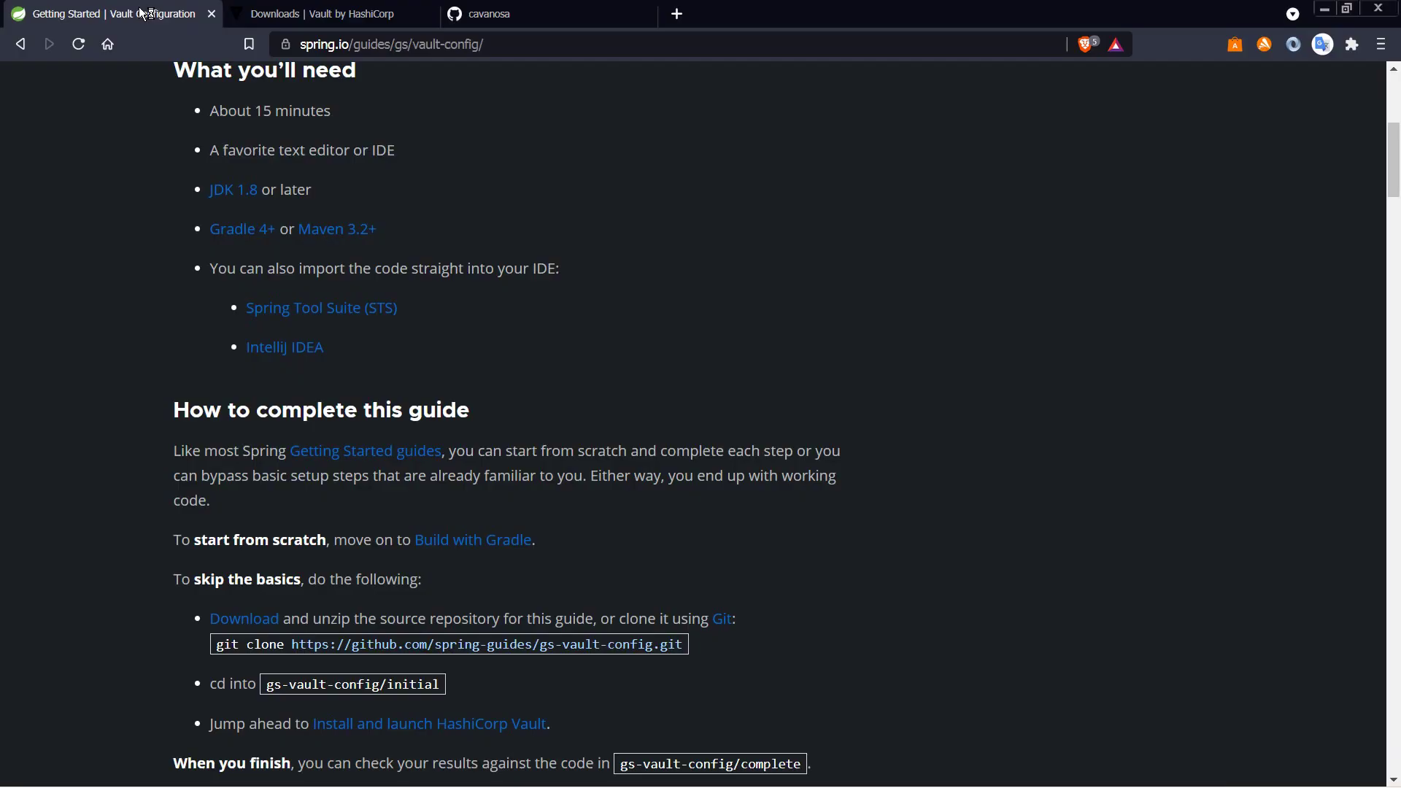
scroll(209, 299, down, 2)
scroll(212, 305, down, 2)
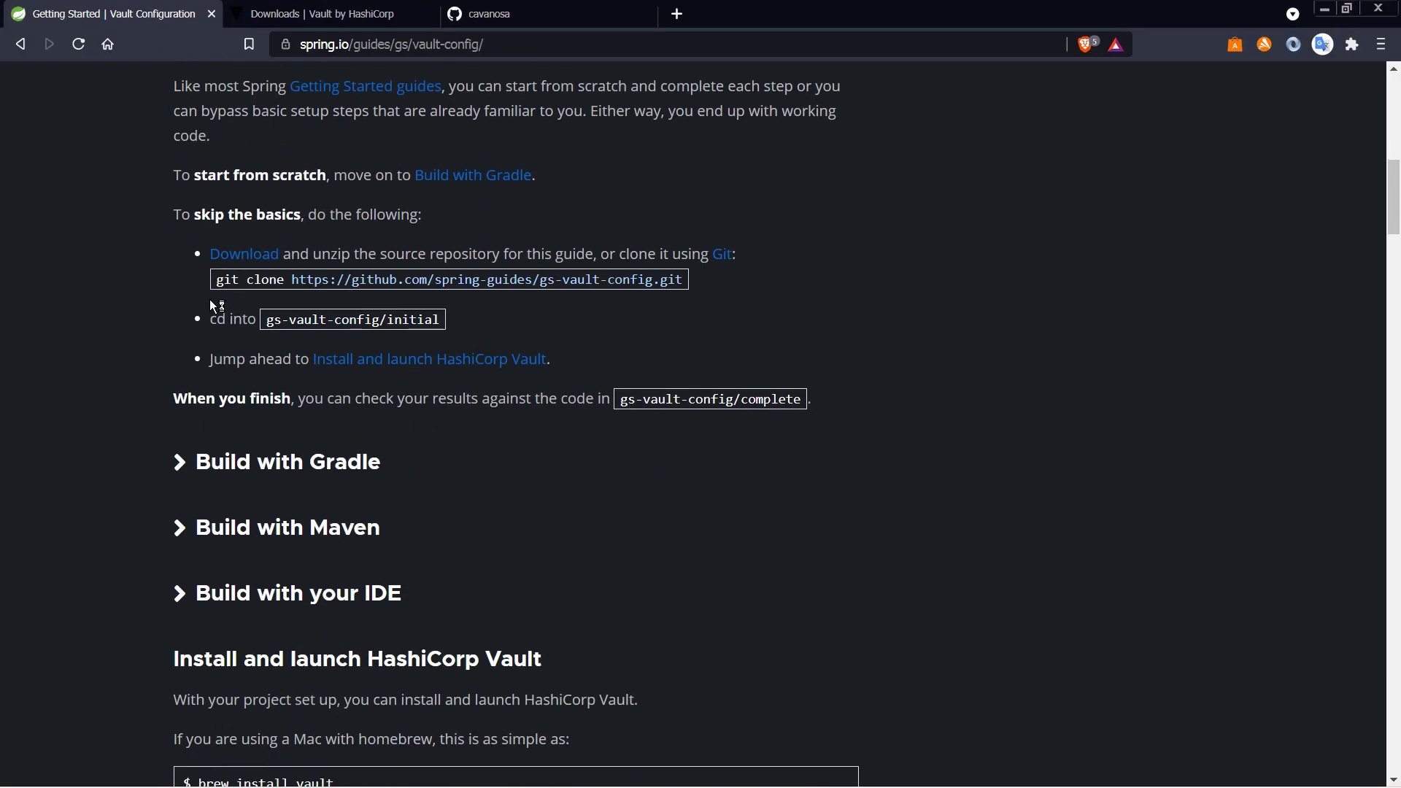
scroll(216, 305, down, 2)
scroll(123, 296, down, 3)
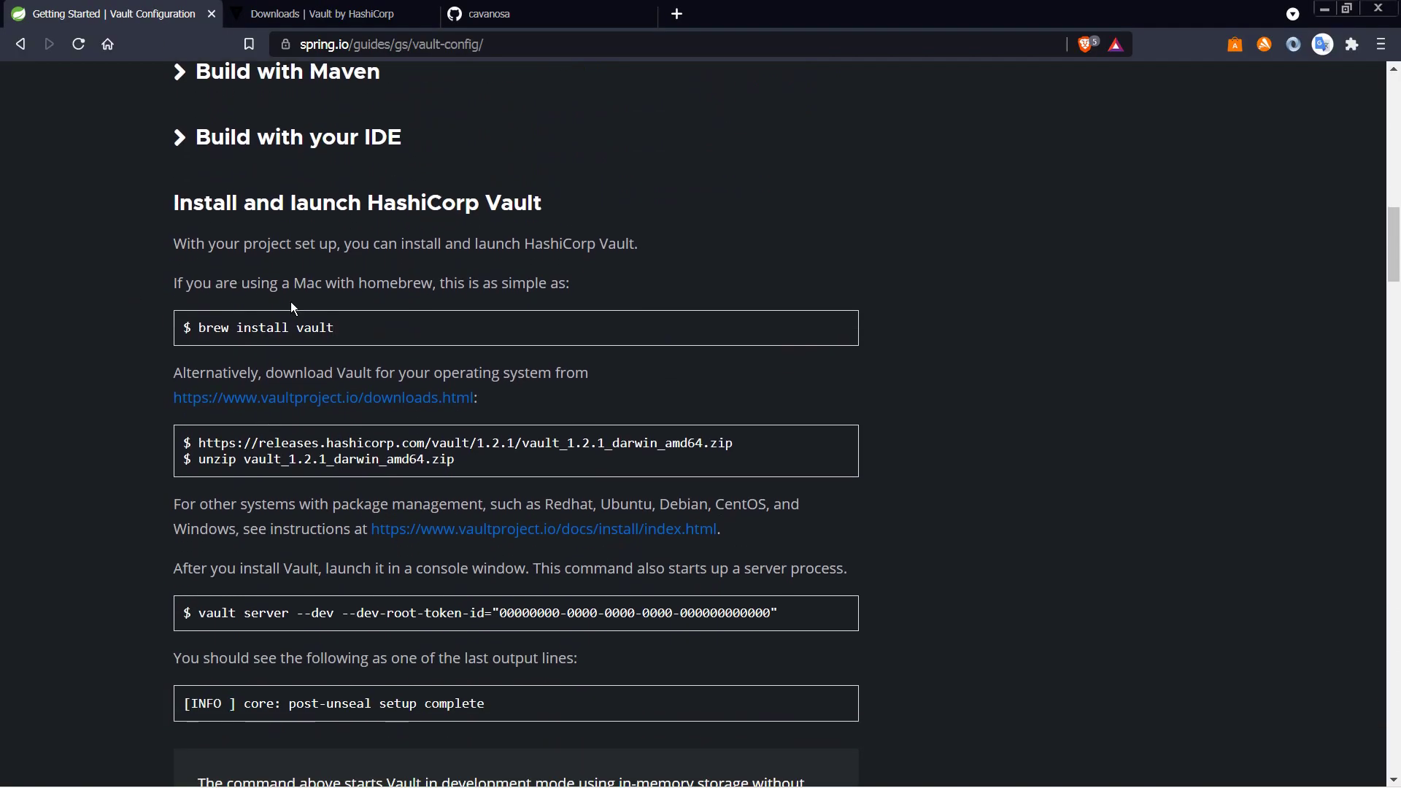
scroll(278, 292, down, 2)
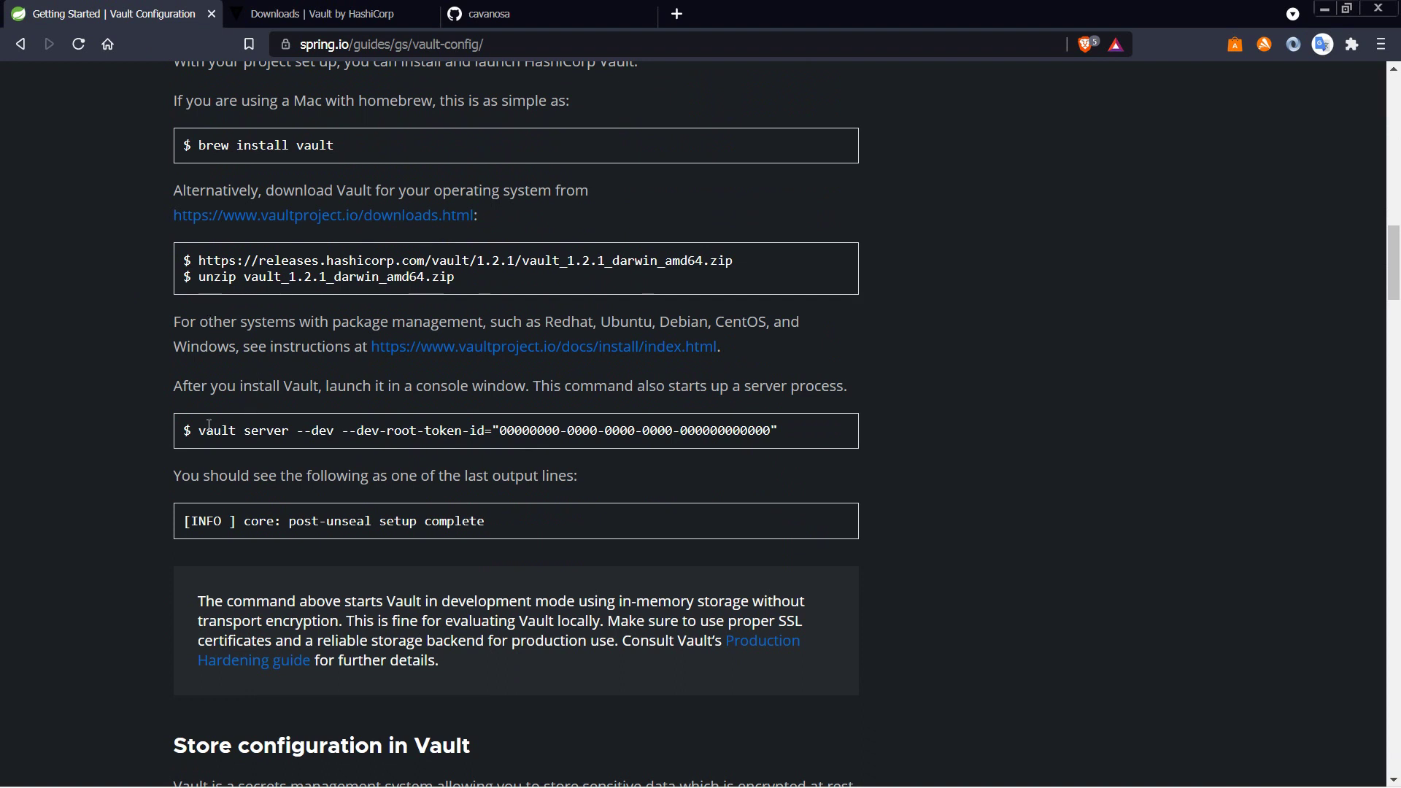
Step: Copy the 'vault server --dev' command from the guide's code block and launch Git Bash
drag(198, 430, 763, 443)
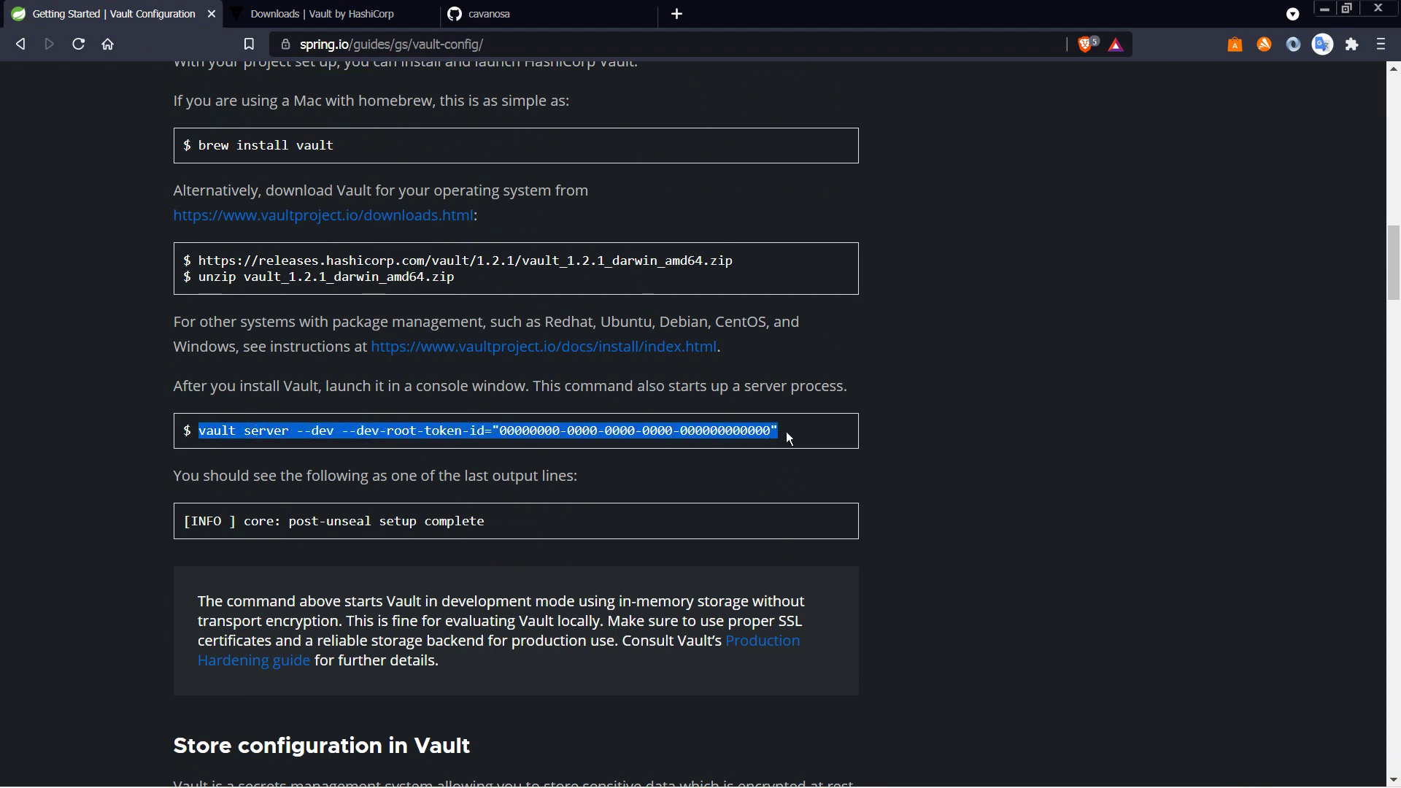
click(502, 434)
mouse_move(509, 428)
mouse_down()
mouse_move(766, 427)
mouse_move(509, 435)
mouse_up()
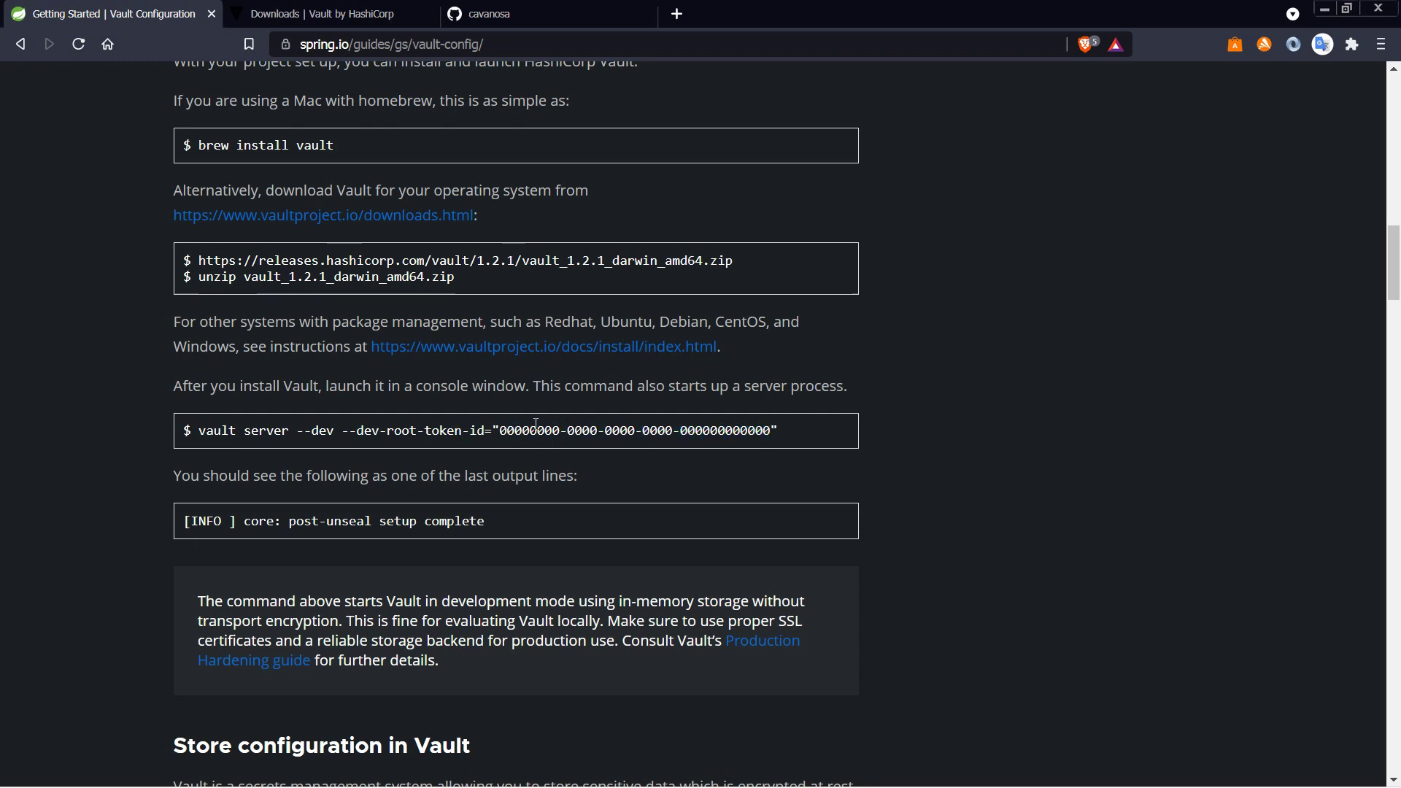
drag(197, 431, 332, 432)
right_click(331, 435)
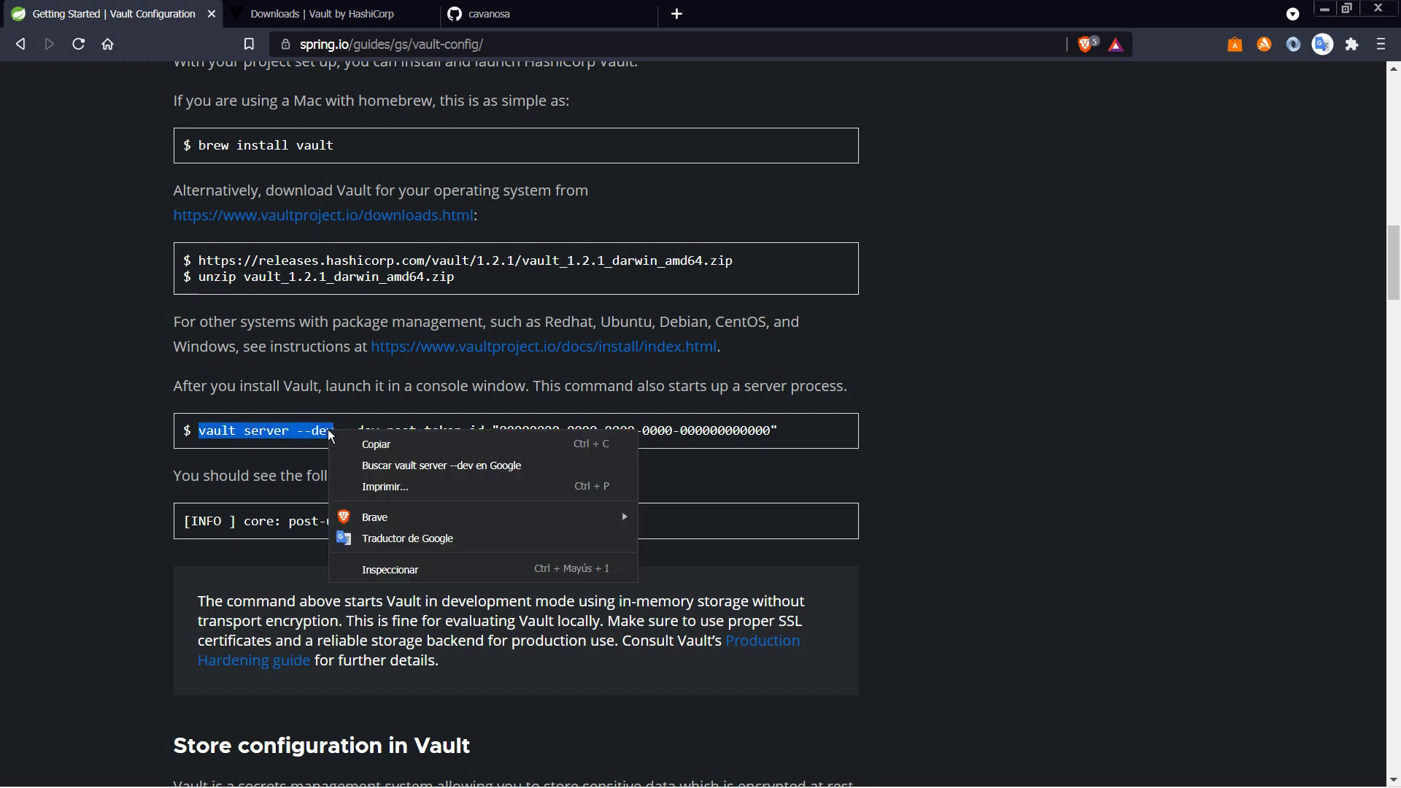
click(369, 445)
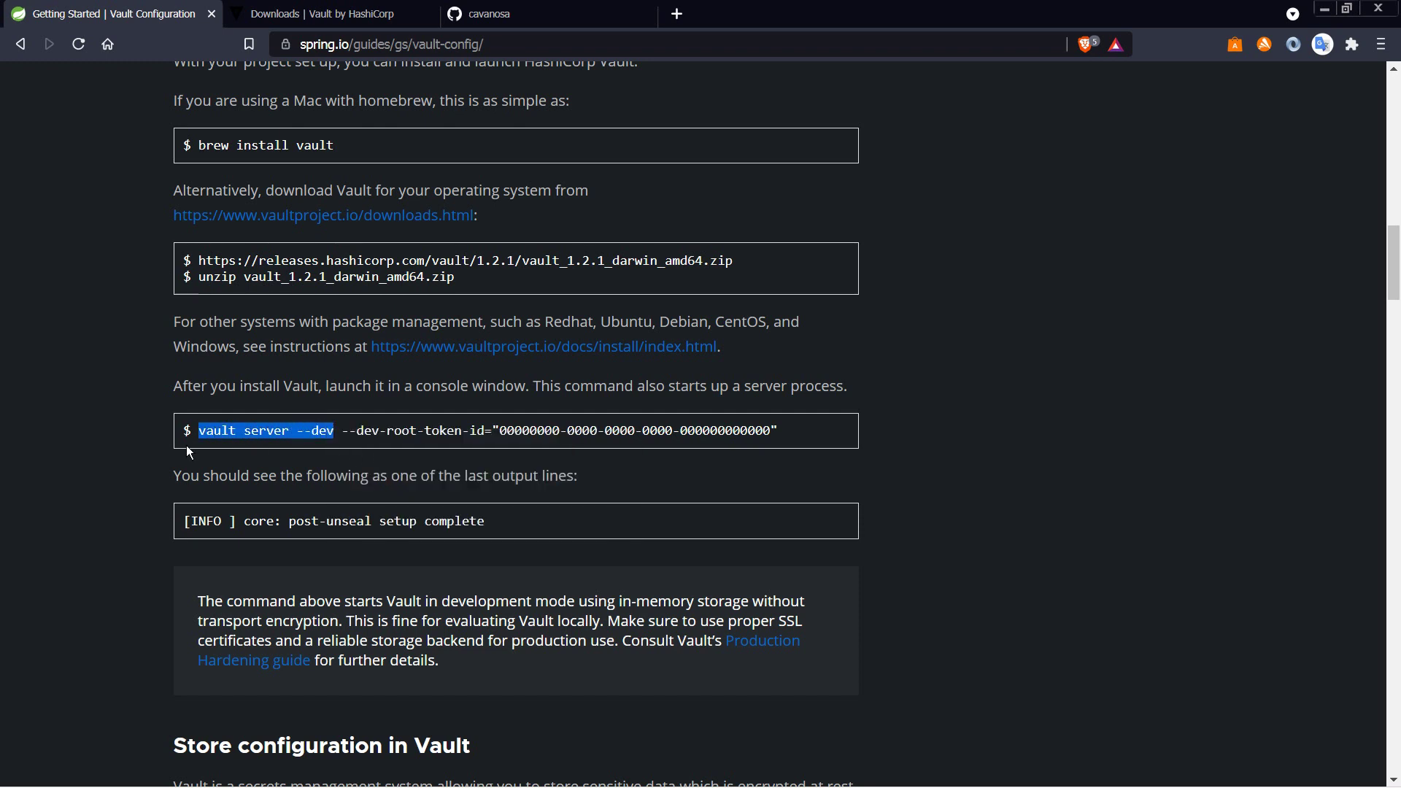
key(super+1)
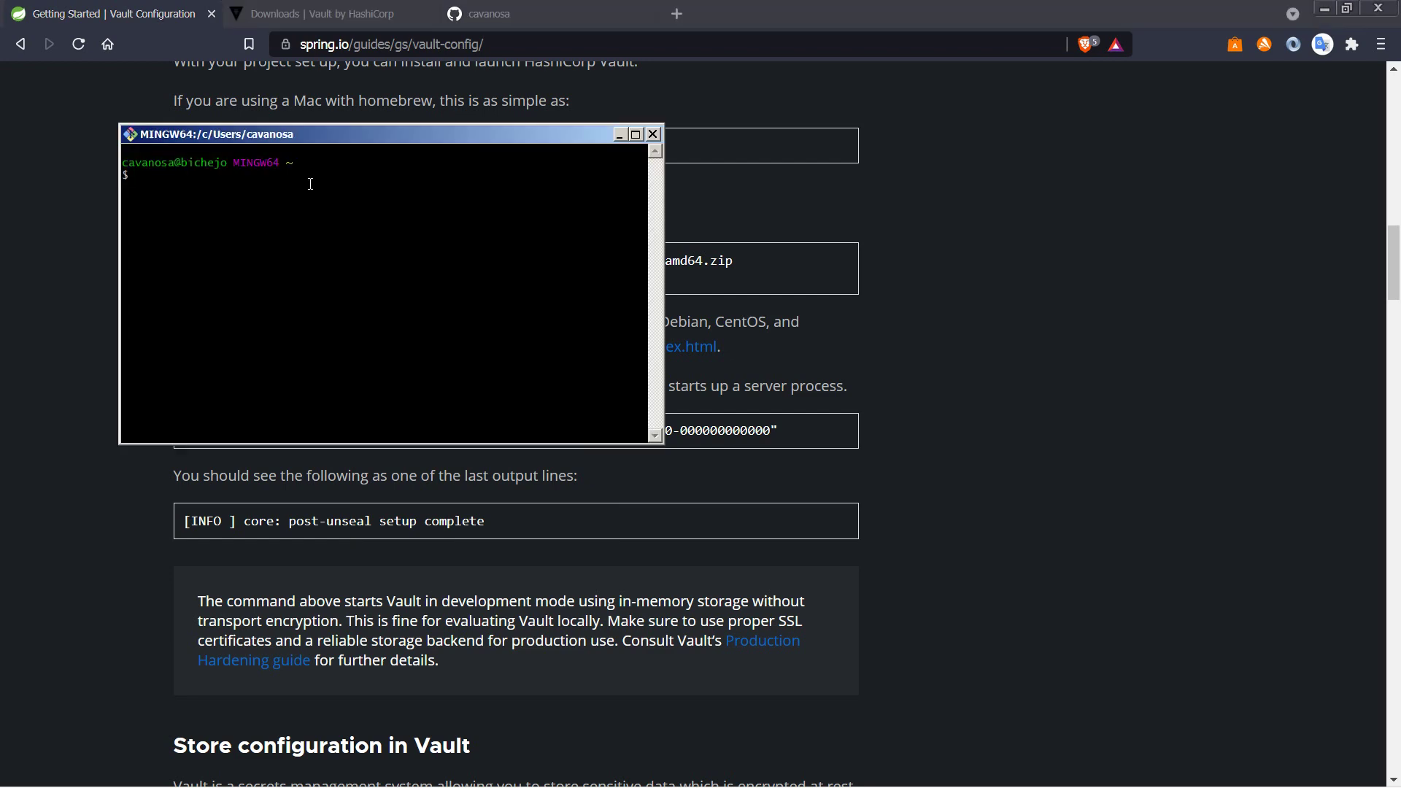
Step: Run 'vault server --dev' in Git Bash, copy the printed root token, and return to the guide
right_click(313, 181)
click(329, 228)
key(Return)
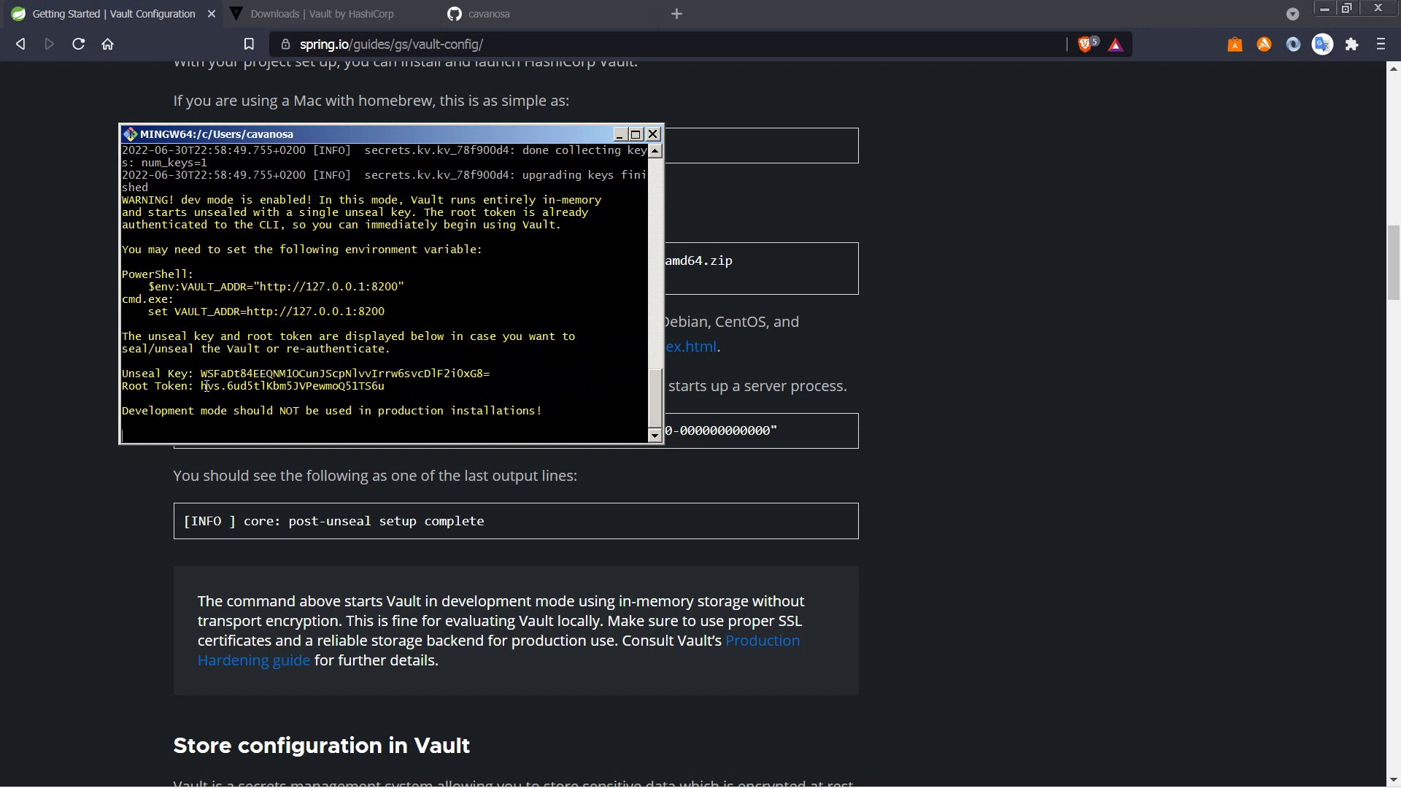
drag(204, 387, 390, 388)
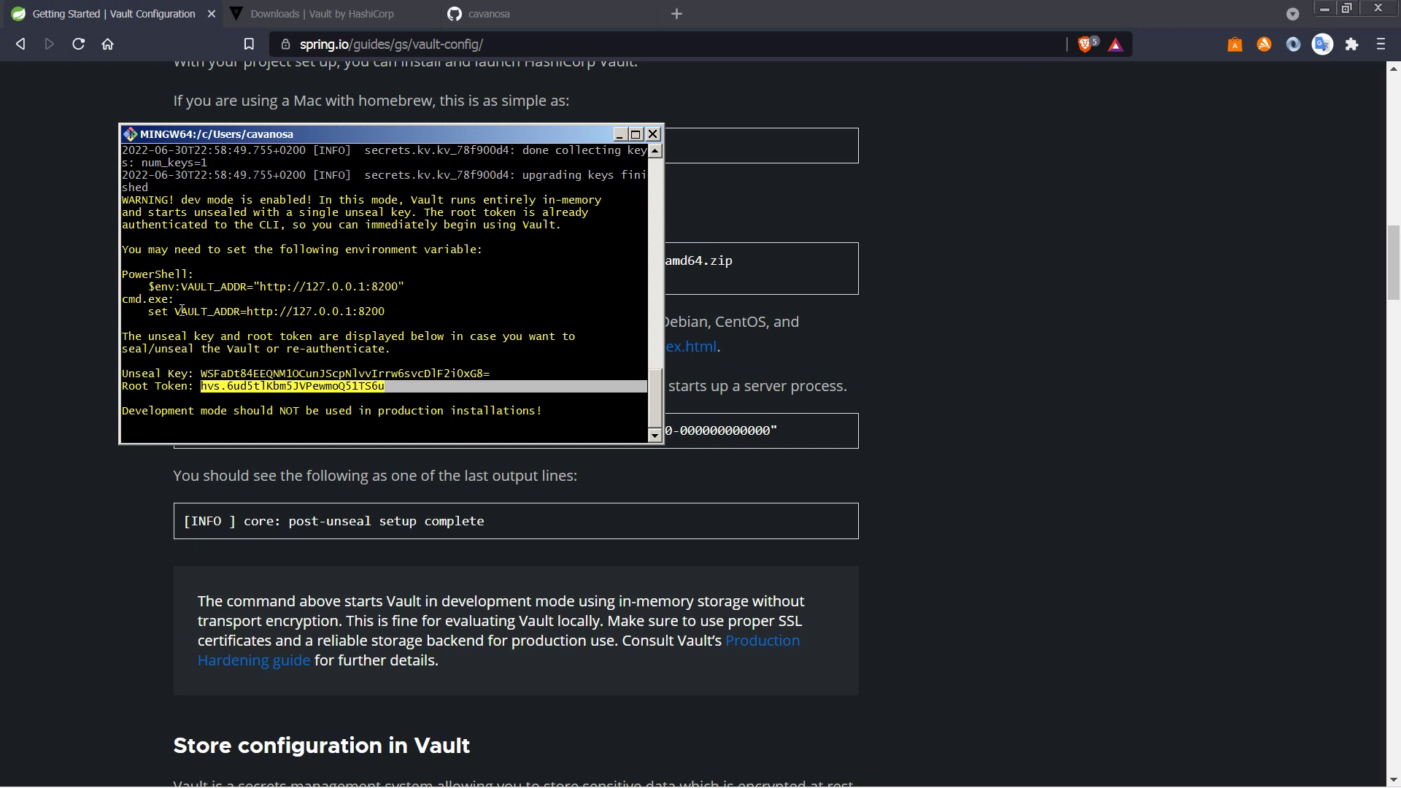
click(138, 48)
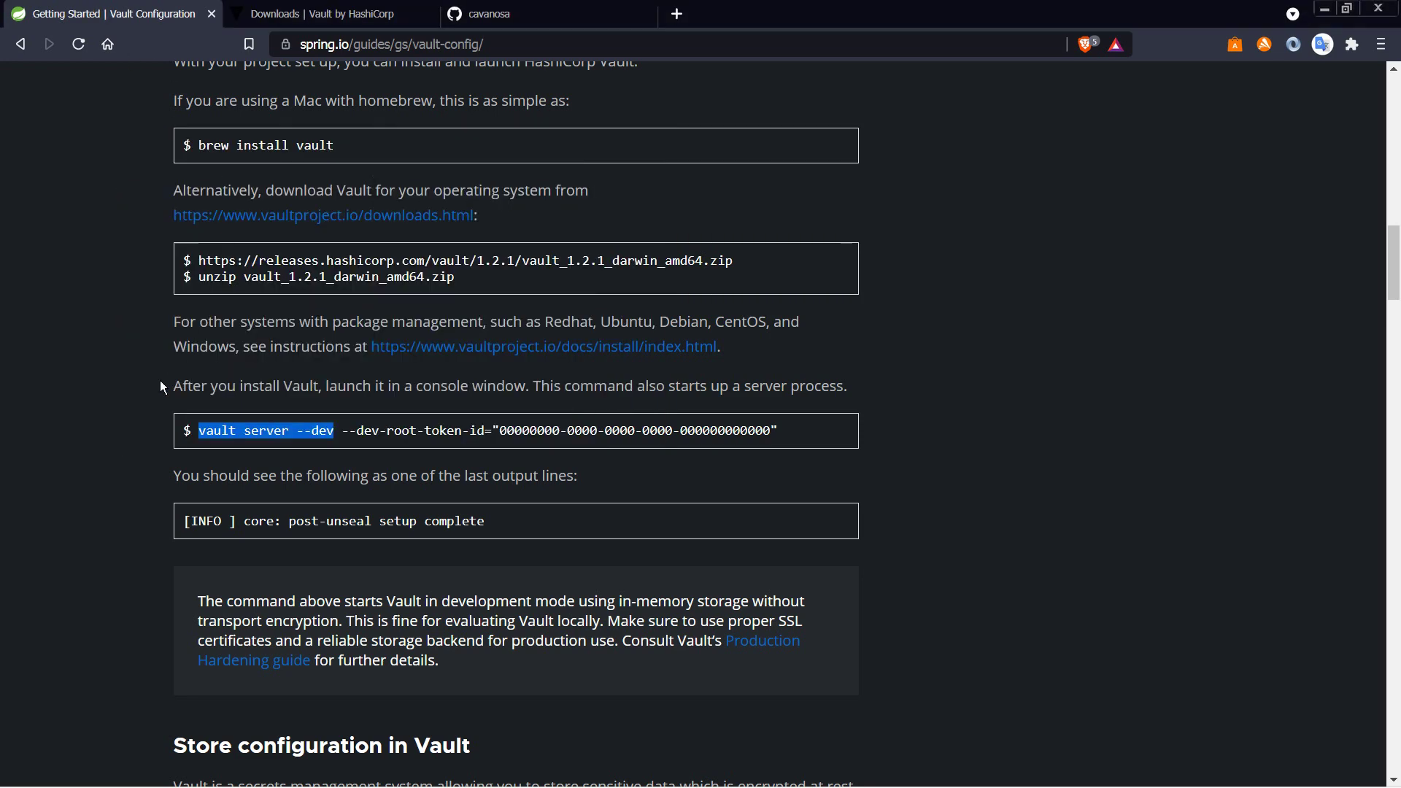
Step: Scroll to 'Store configuration in Vault', select VAULT_ADDR in the export block, then bring up the computer's options from Start
scroll(161, 386, up, 1)
scroll(161, 387, down, 2)
scroll(159, 380, down, 5)
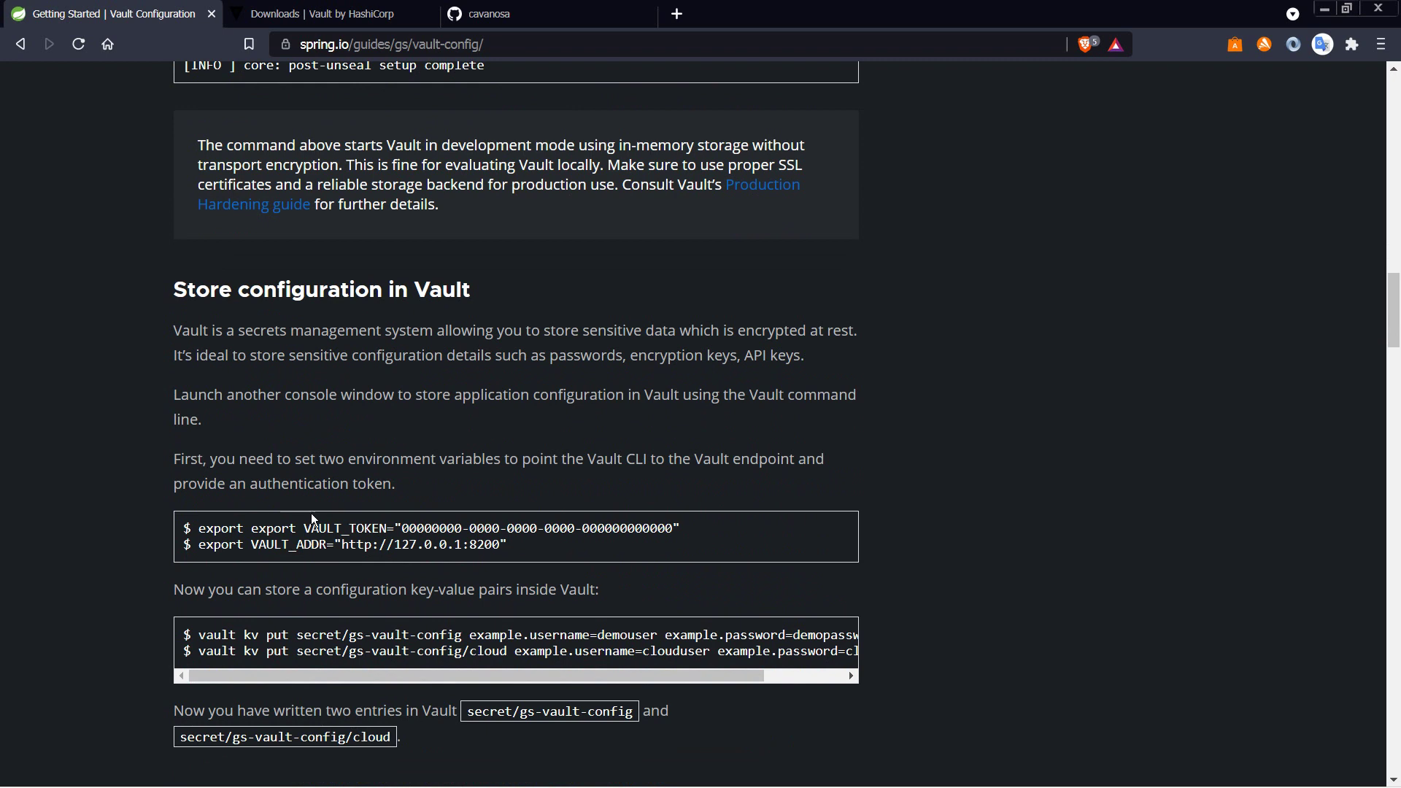
drag(254, 545, 328, 541)
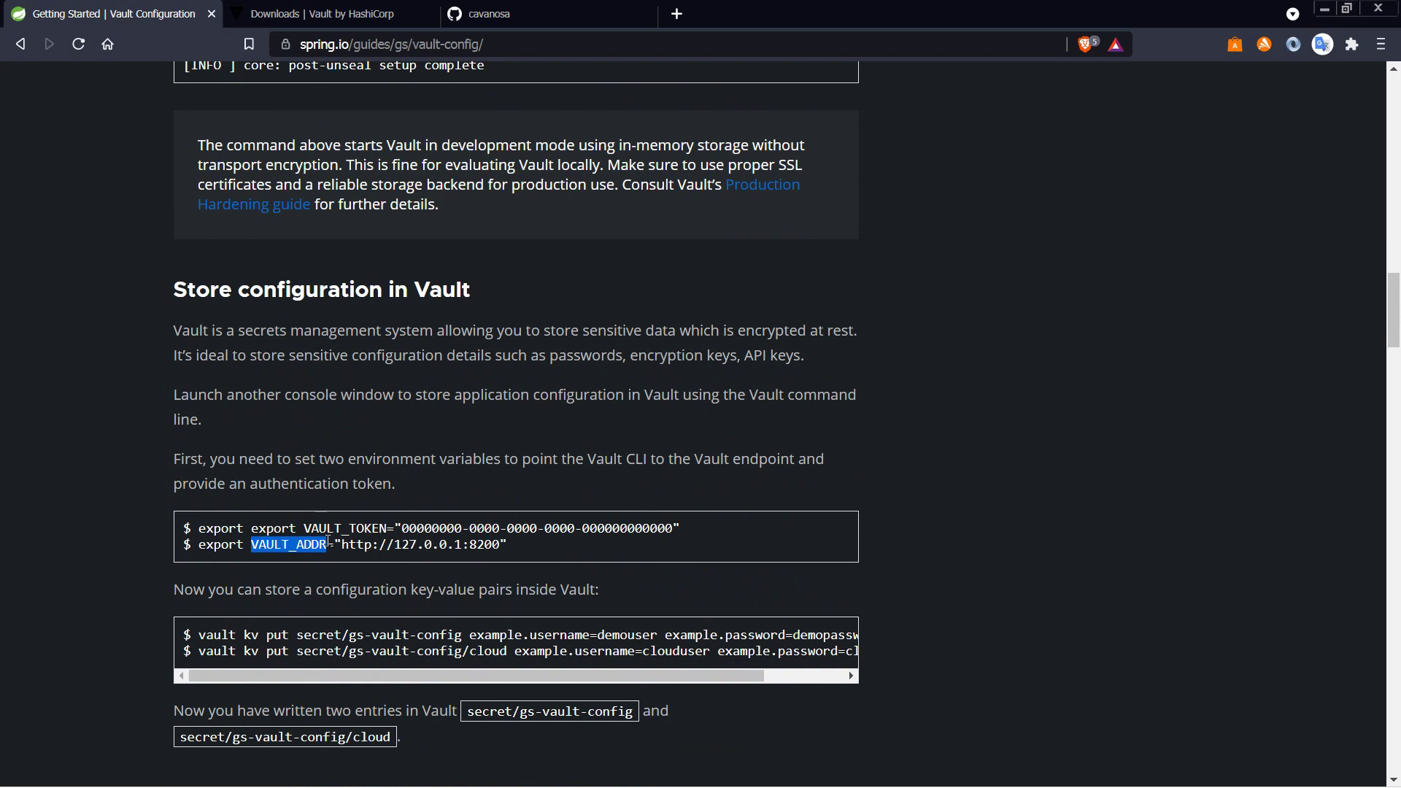
key(super)
right_click(272, 550)
Step: Start a new system variable from Environment Variables in Advanced system settings
click(356, 678)
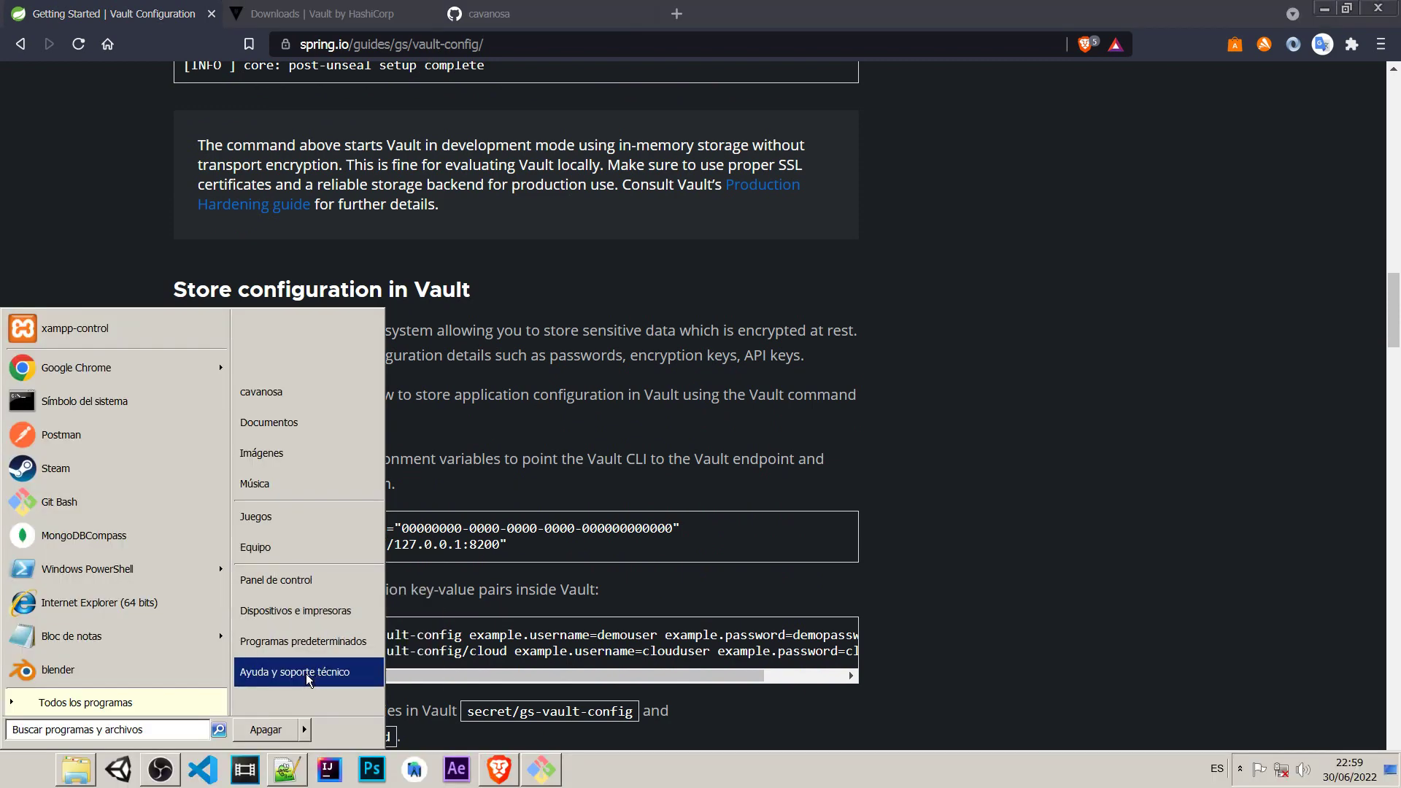
click(241, 251)
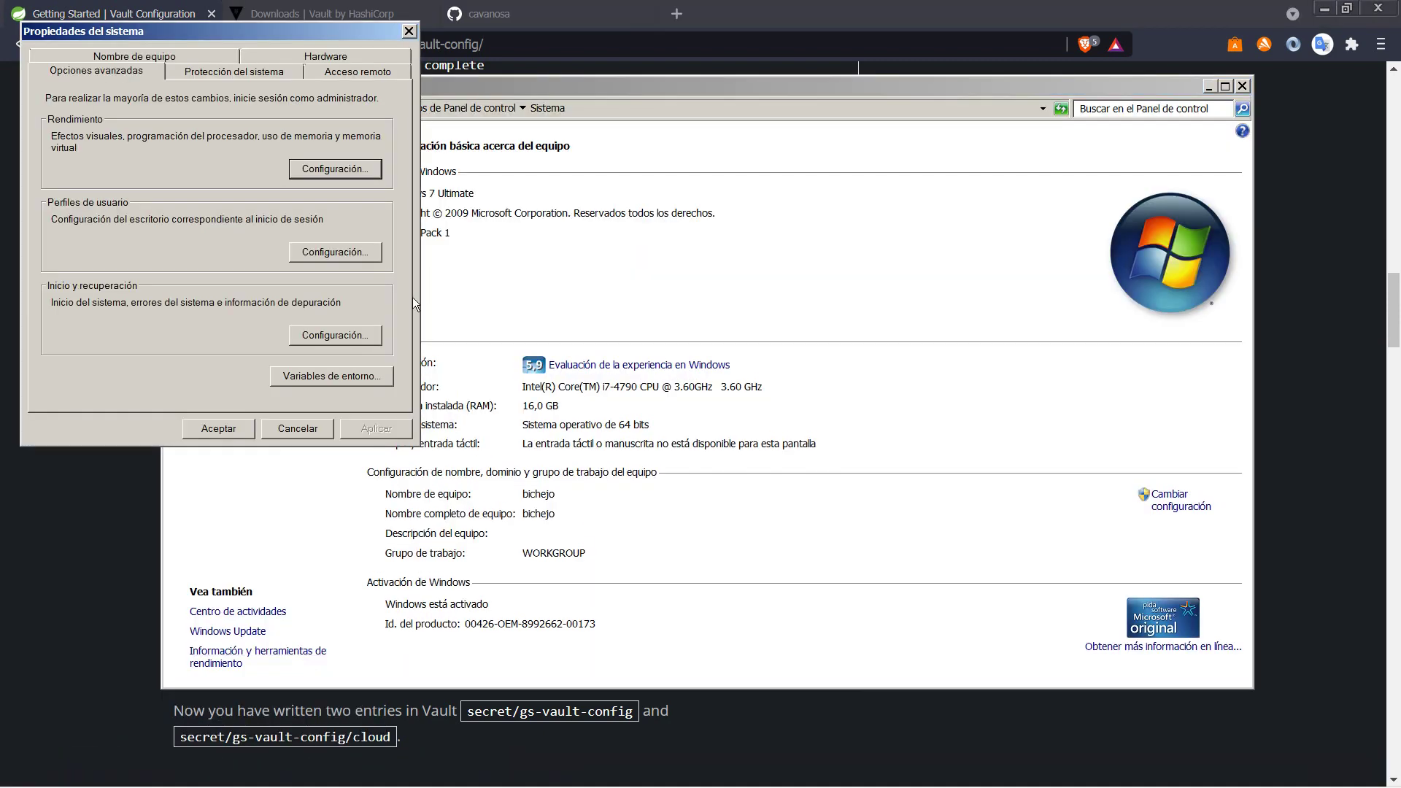
click(340, 374)
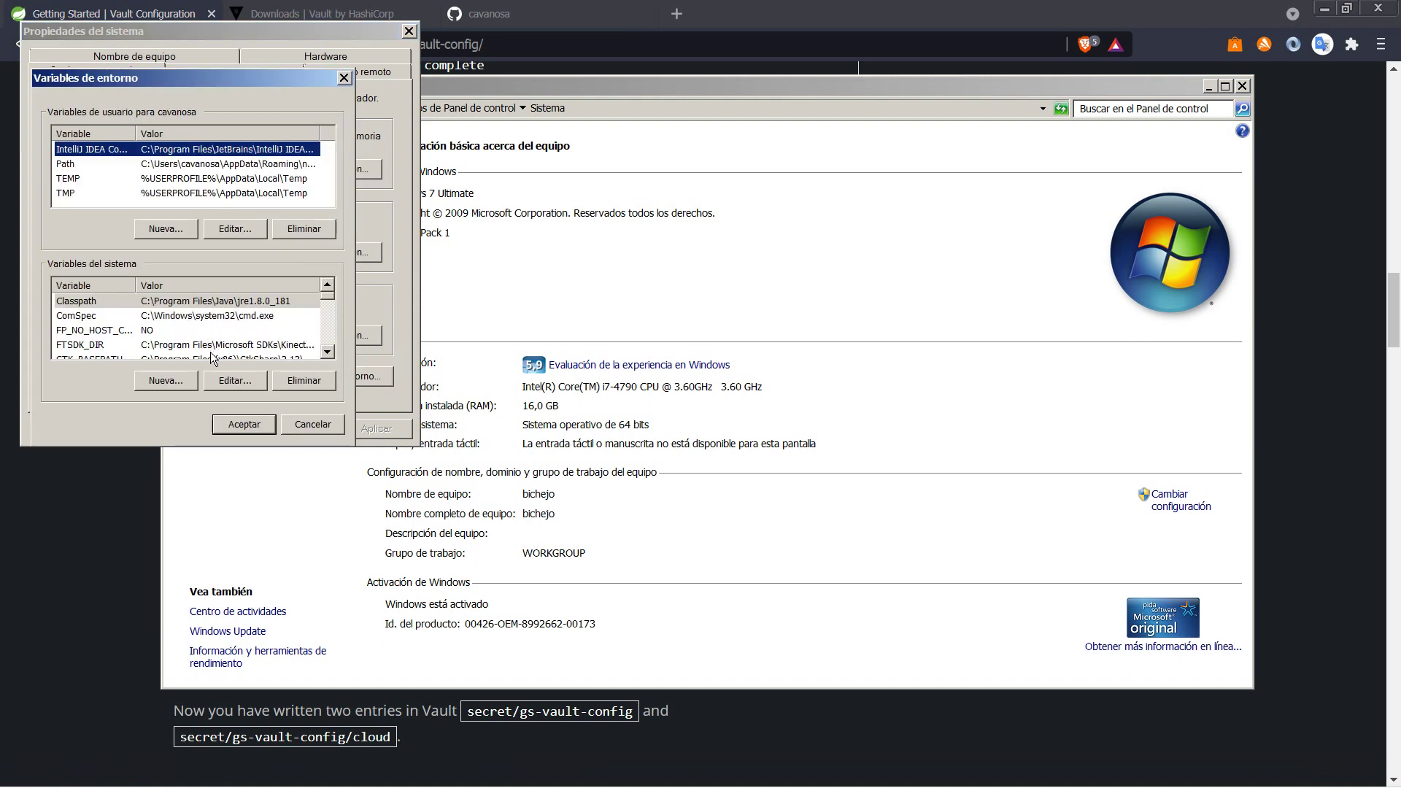
click(167, 380)
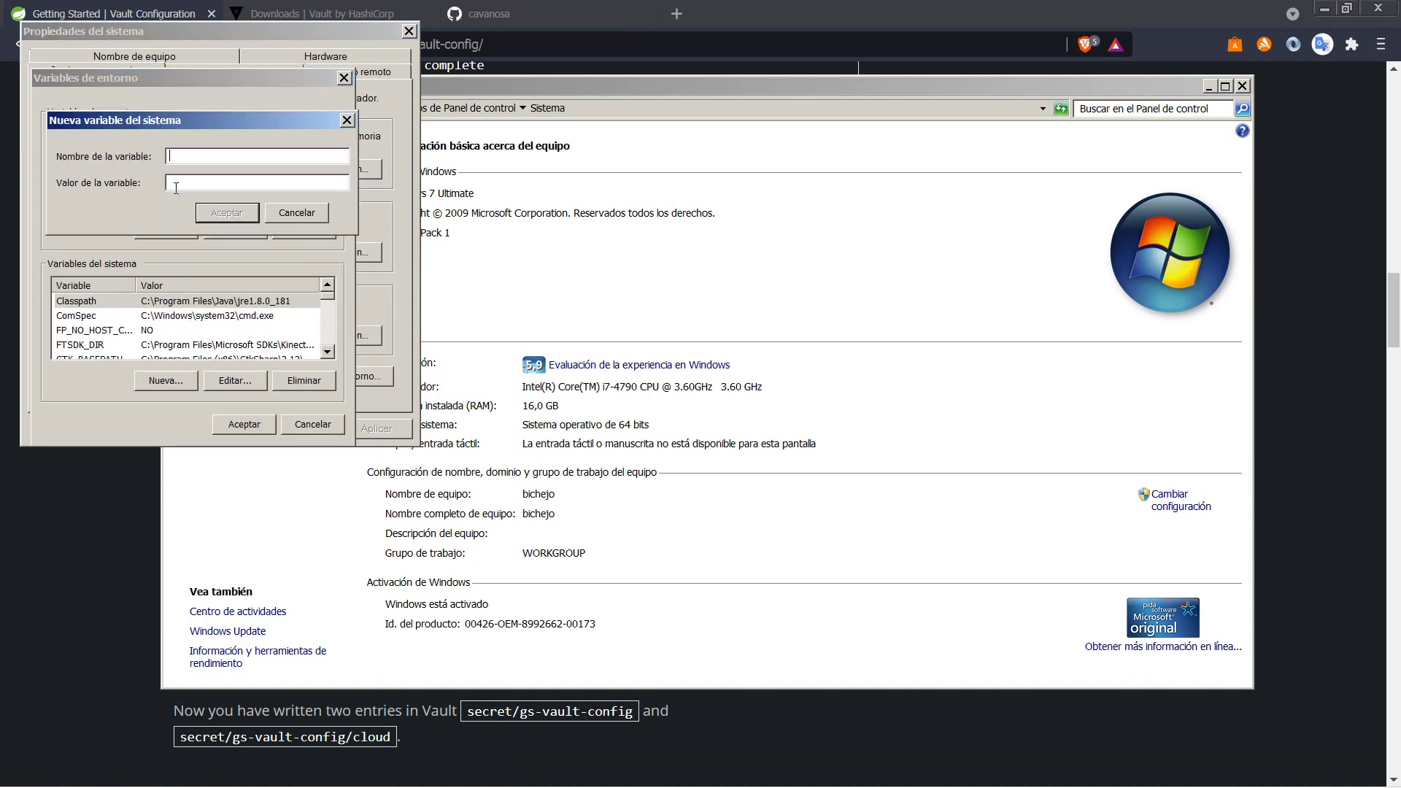
key(ctrl+v)
key(alt+Tab)
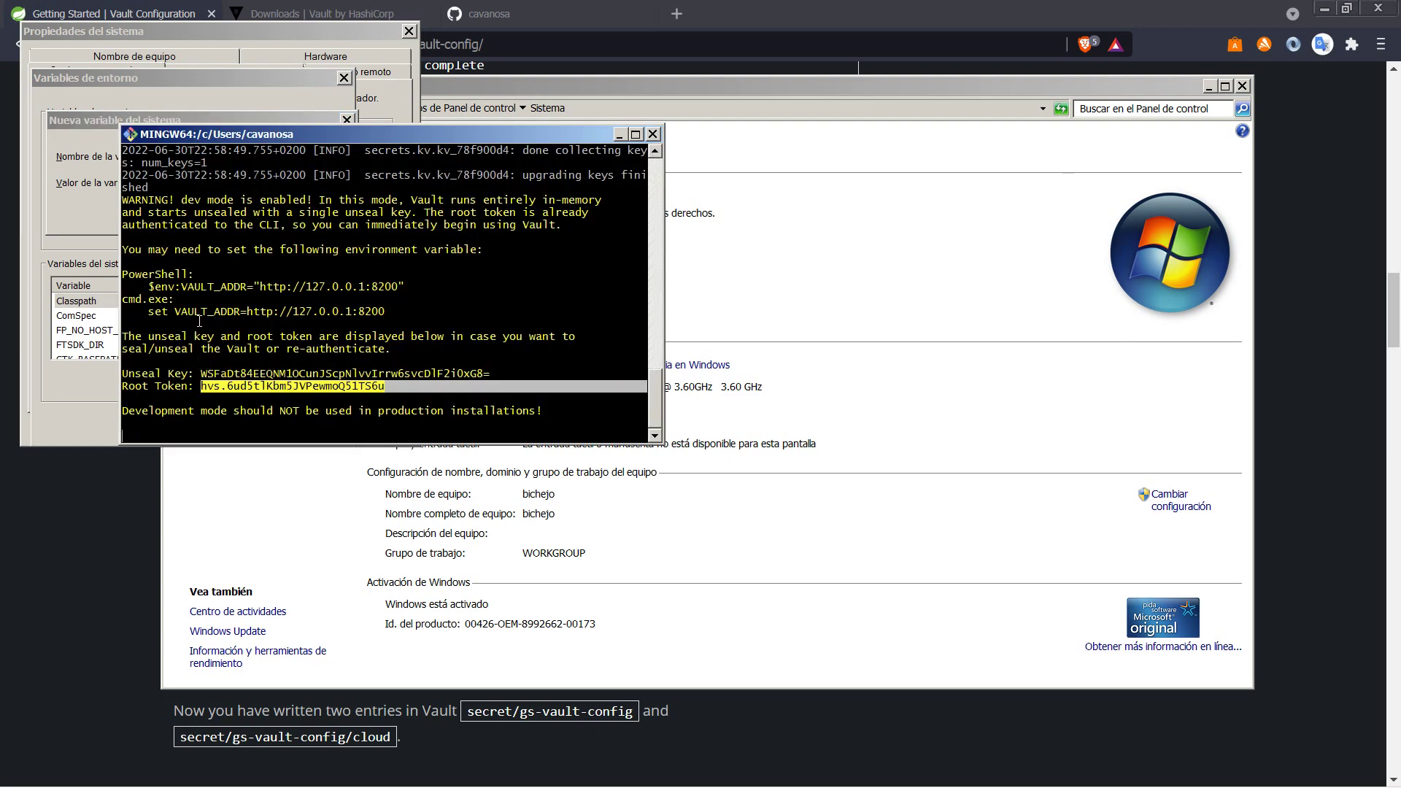
drag(175, 312, 383, 312)
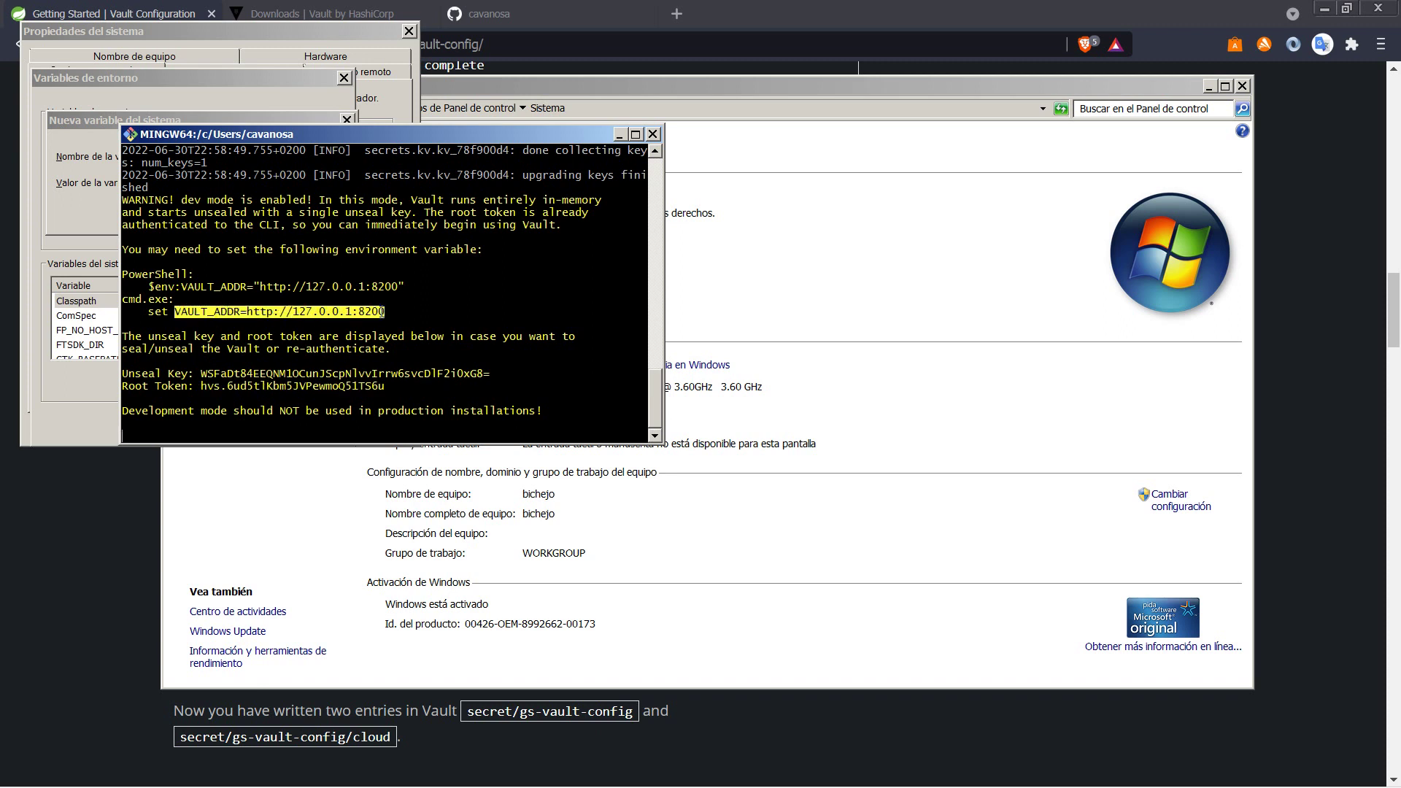
right_click(378, 310)
click(390, 321)
click(148, 140)
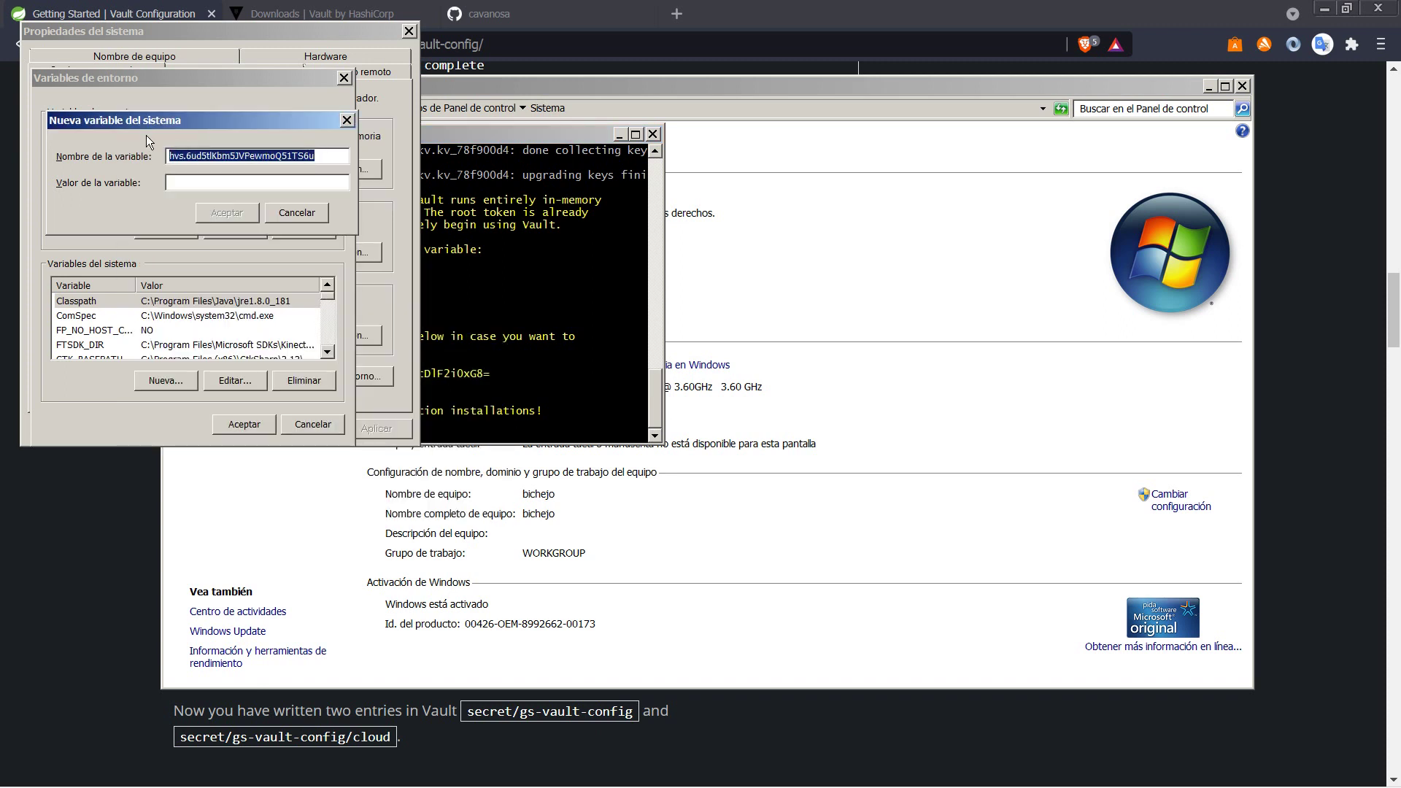
key(ctrl+v)
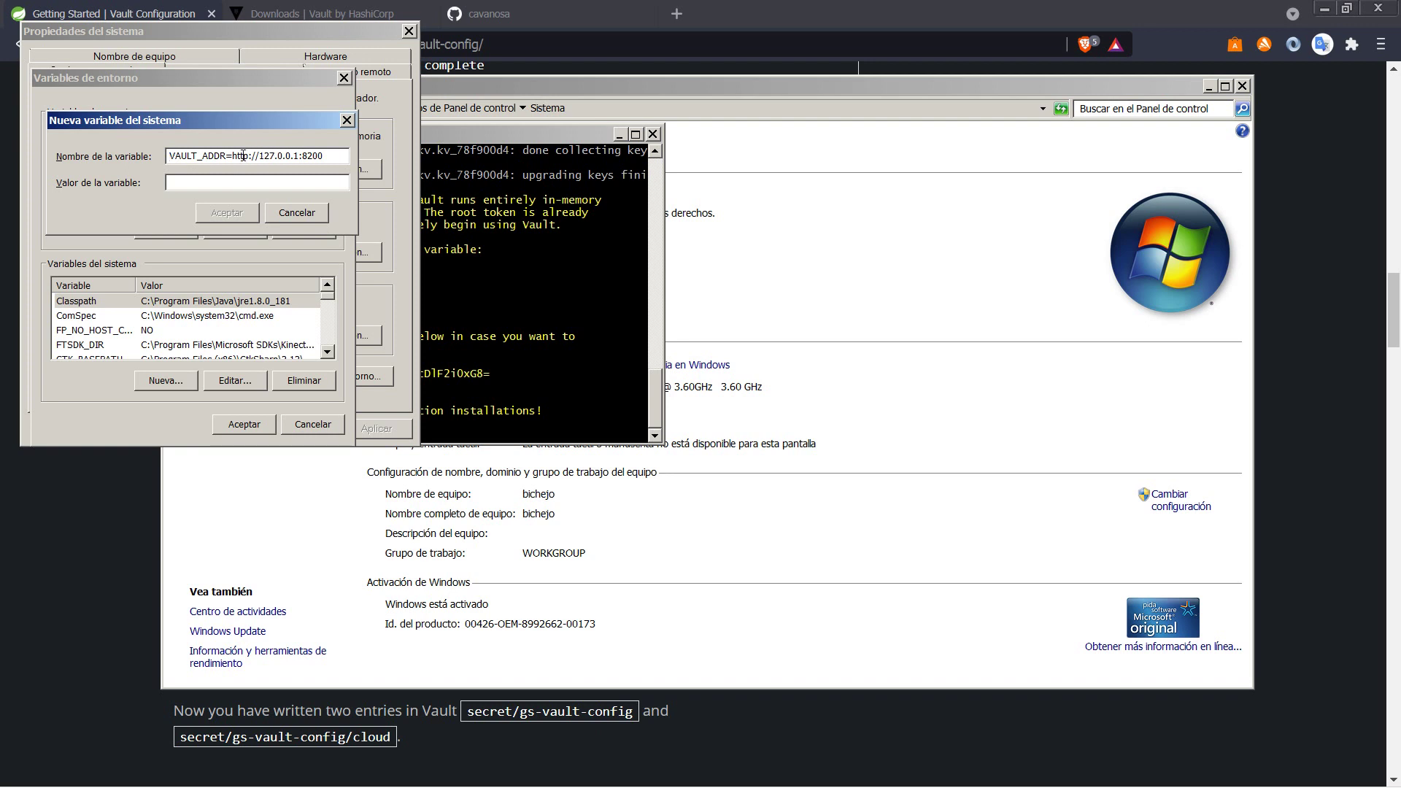
drag(232, 156, 322, 154)
key(BackSpace)
click(210, 181)
key(ctrl+v)
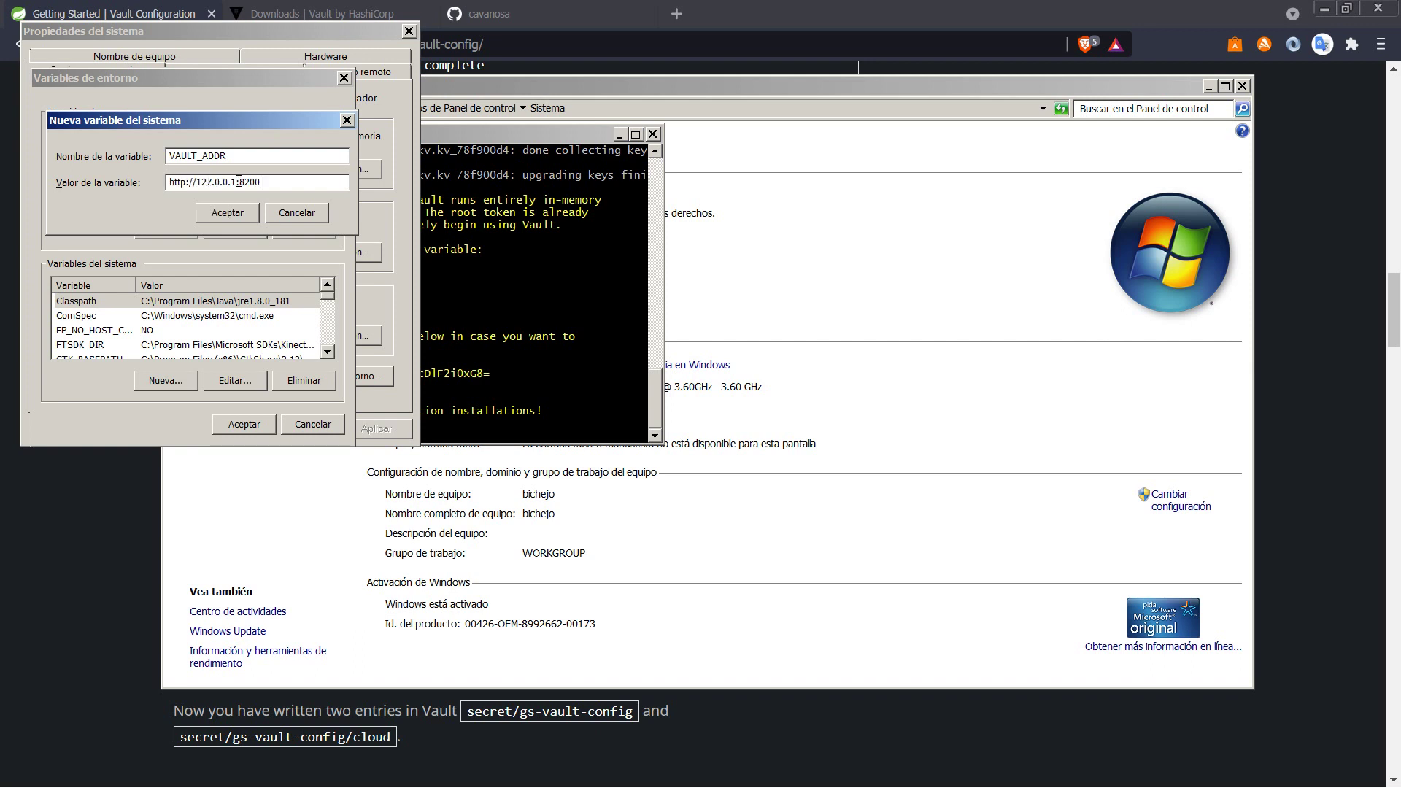
click(240, 215)
click(183, 346)
scroll(182, 347, down, 1)
scroll(183, 347, down, 5)
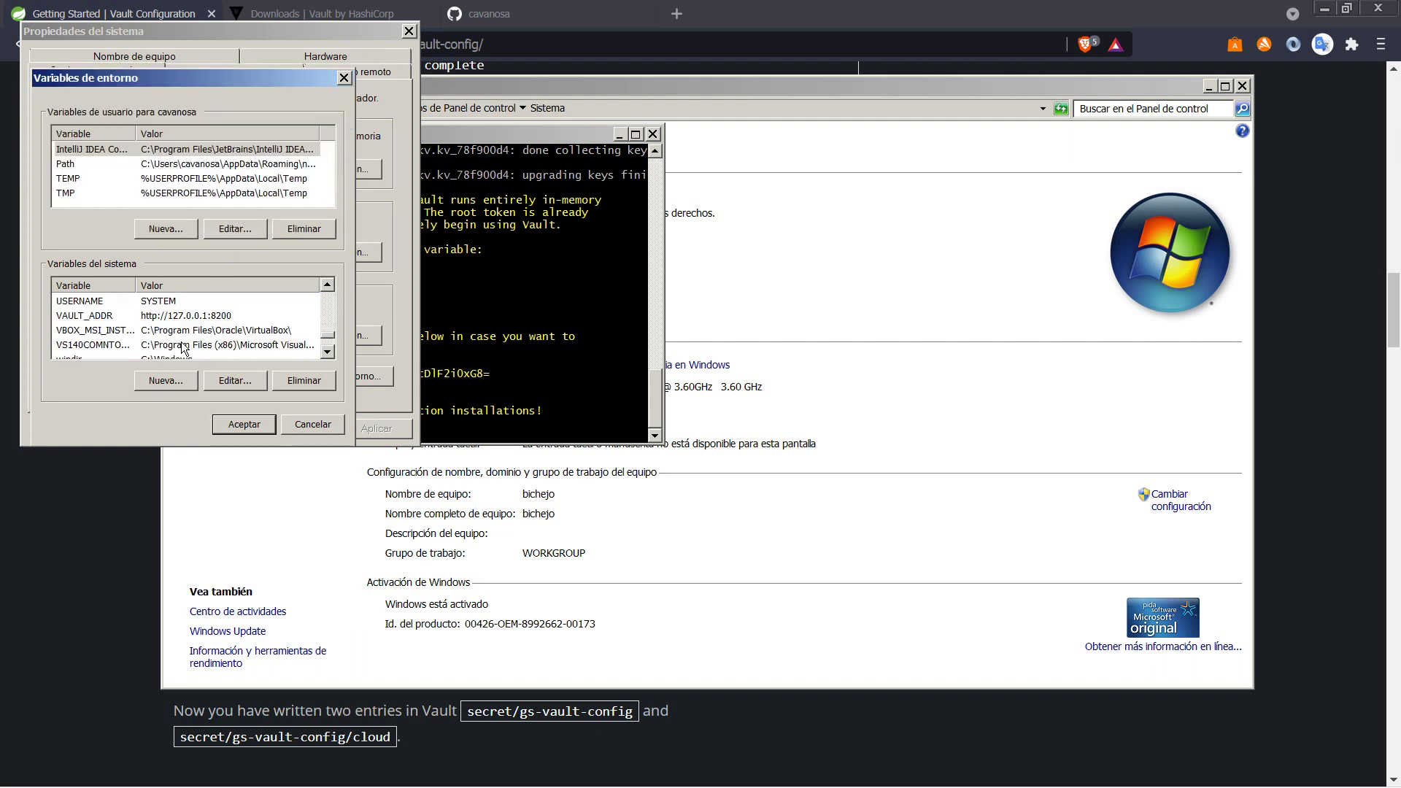
click(182, 316)
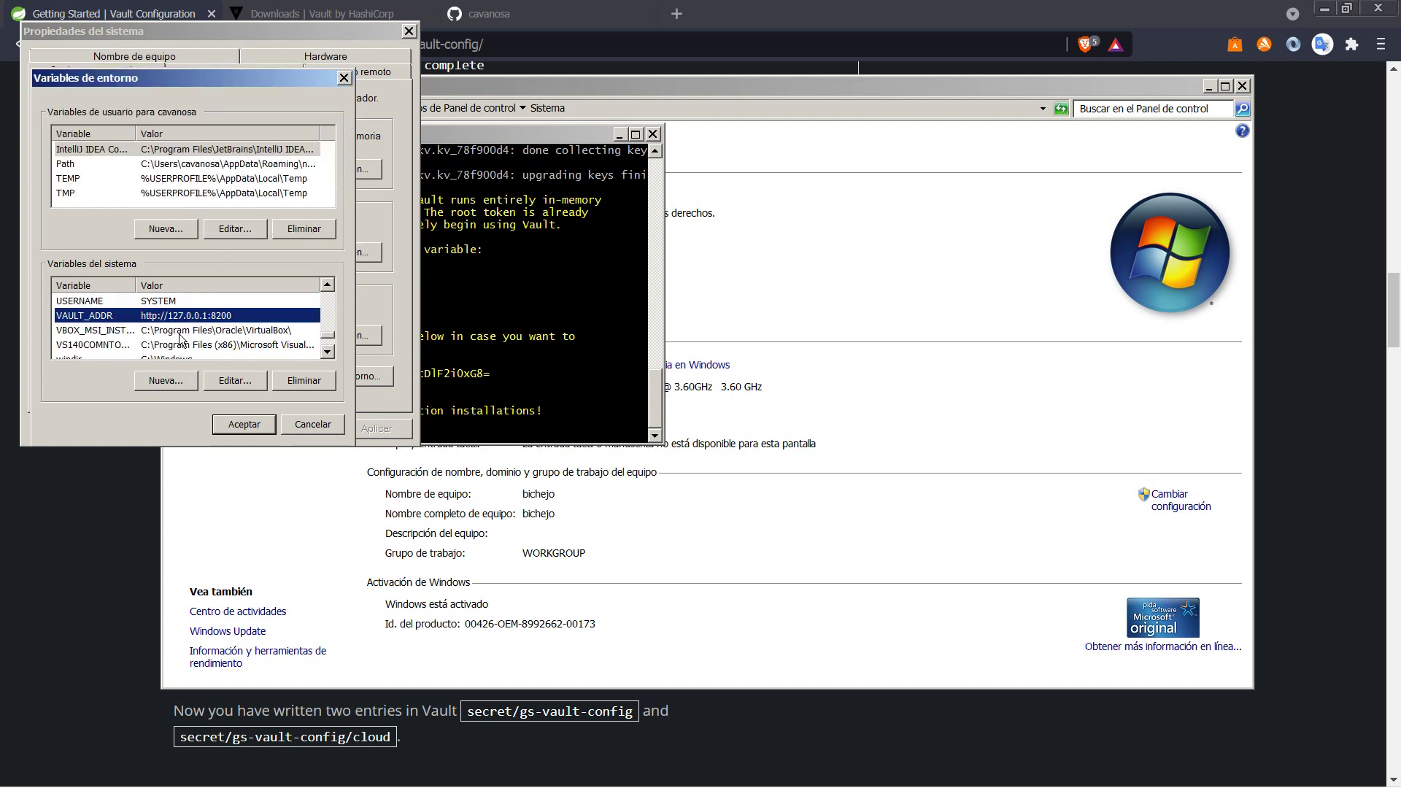
click(245, 425)
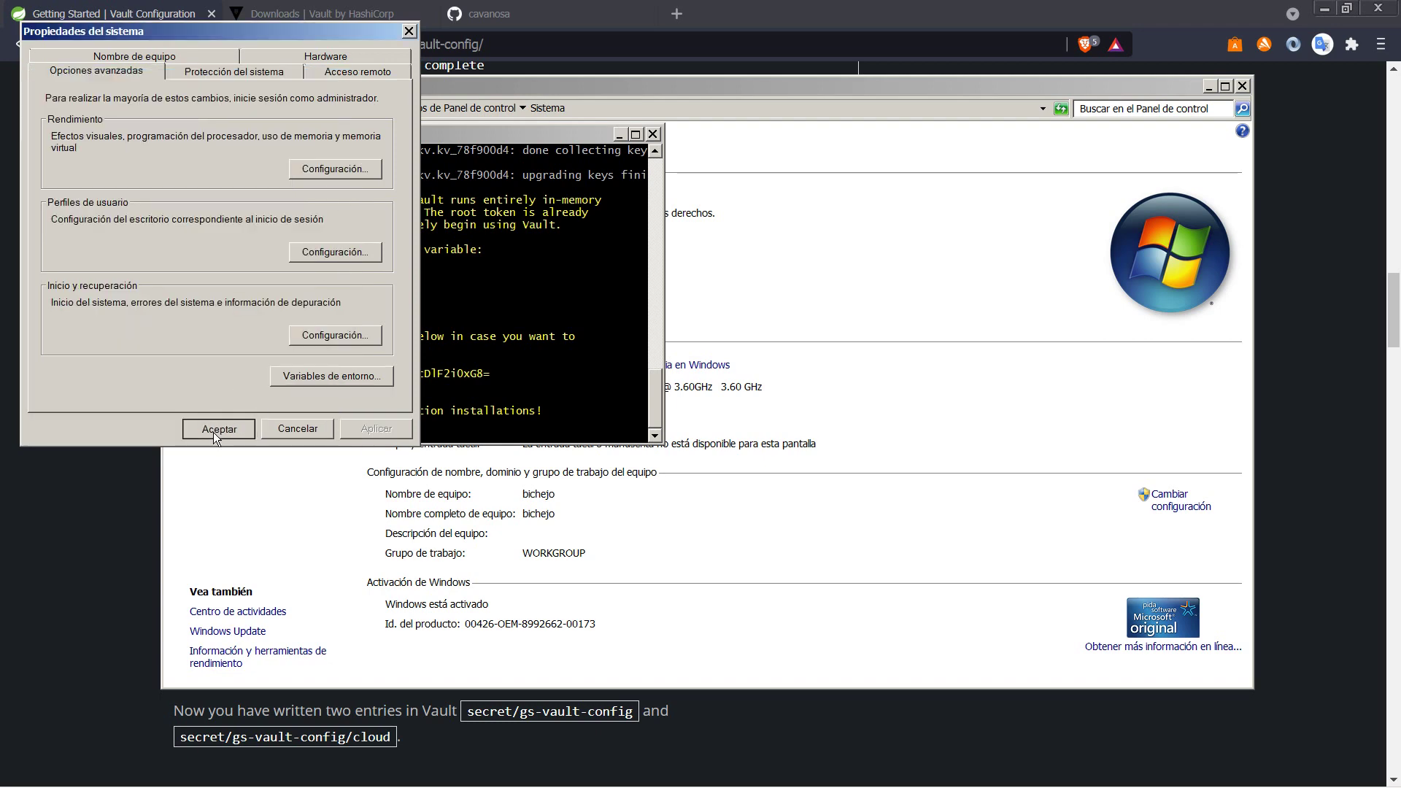
click(214, 429)
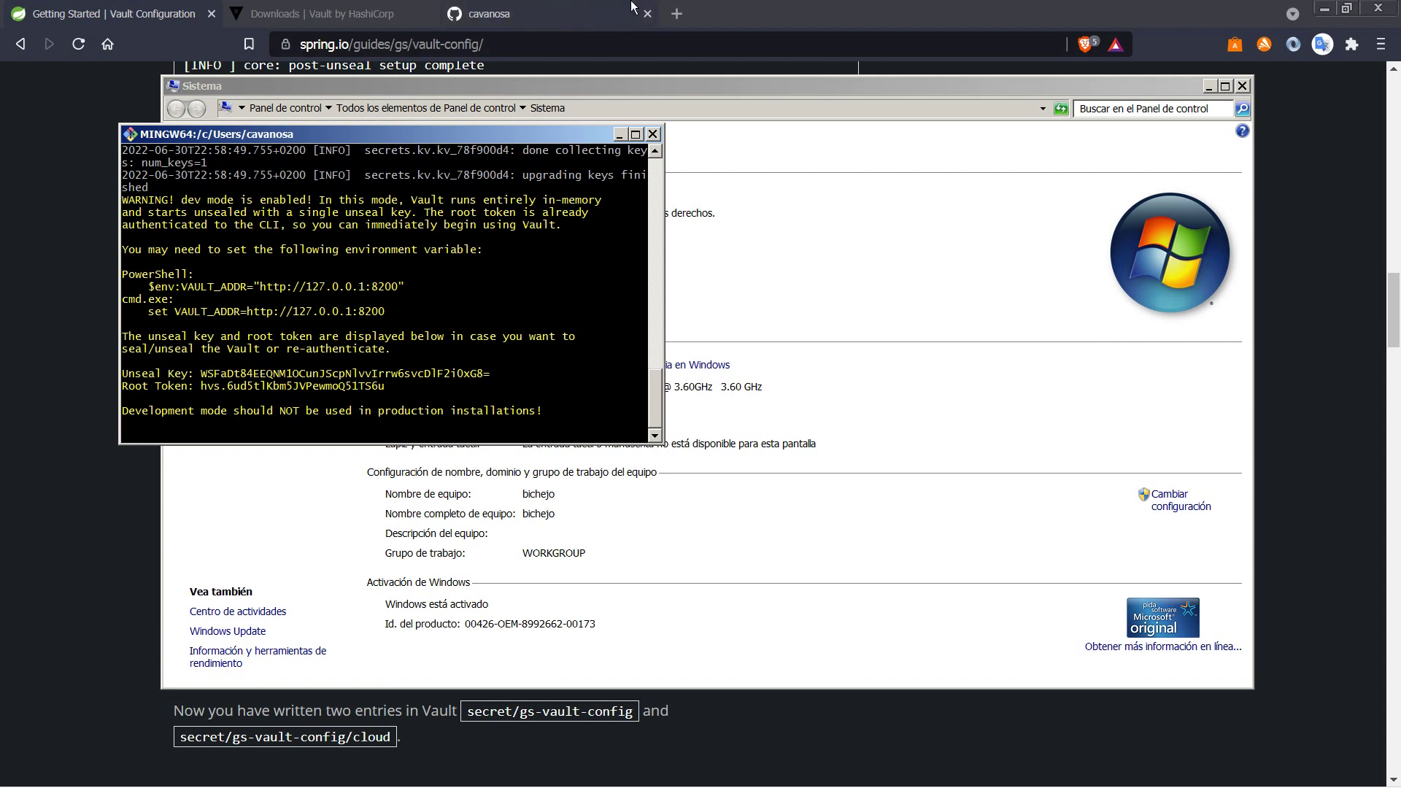
Step: Load localhost:8200/ui/ in a new tab and check the blank page's console errors in DevTools
click(676, 14)
text(localhost:)
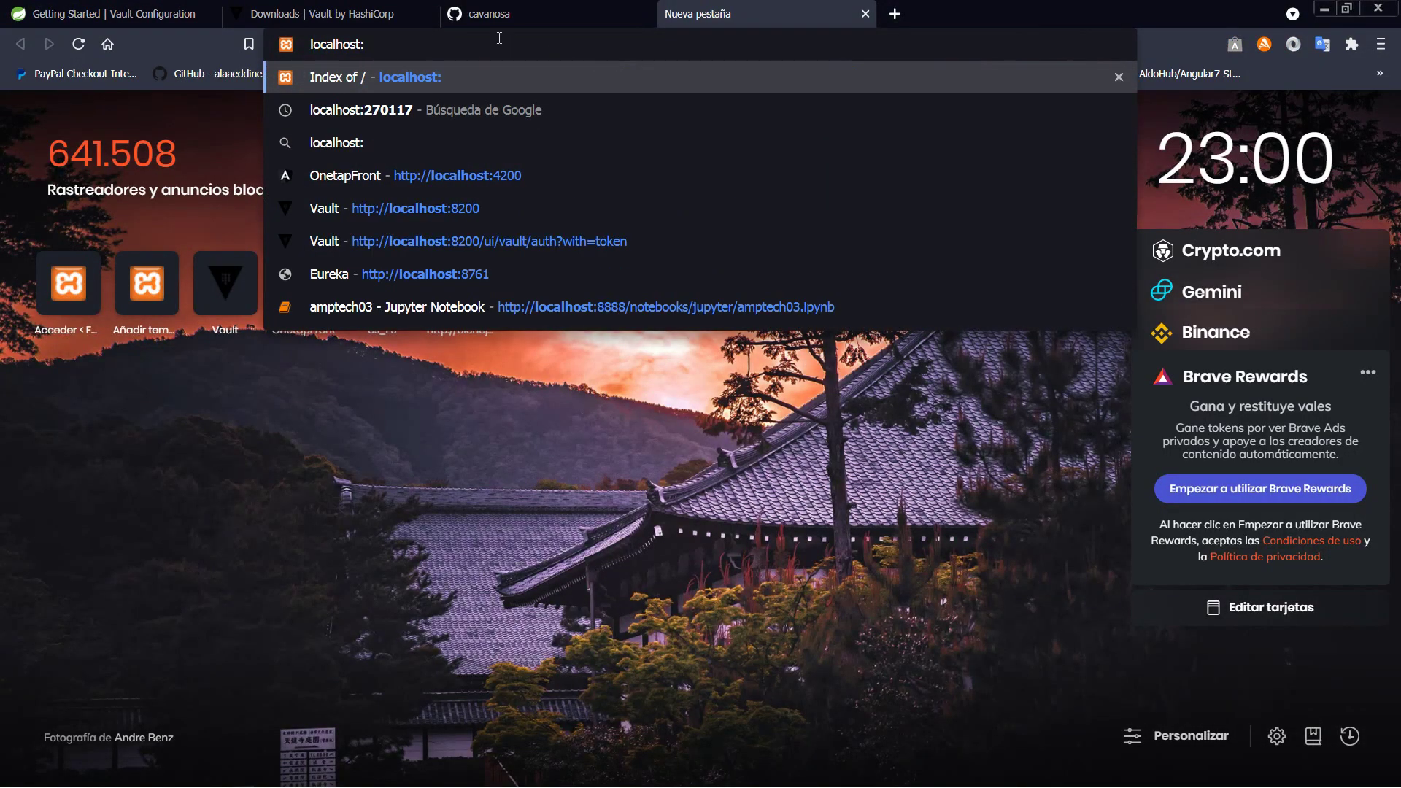
text(8200/ui/)
key(Return)
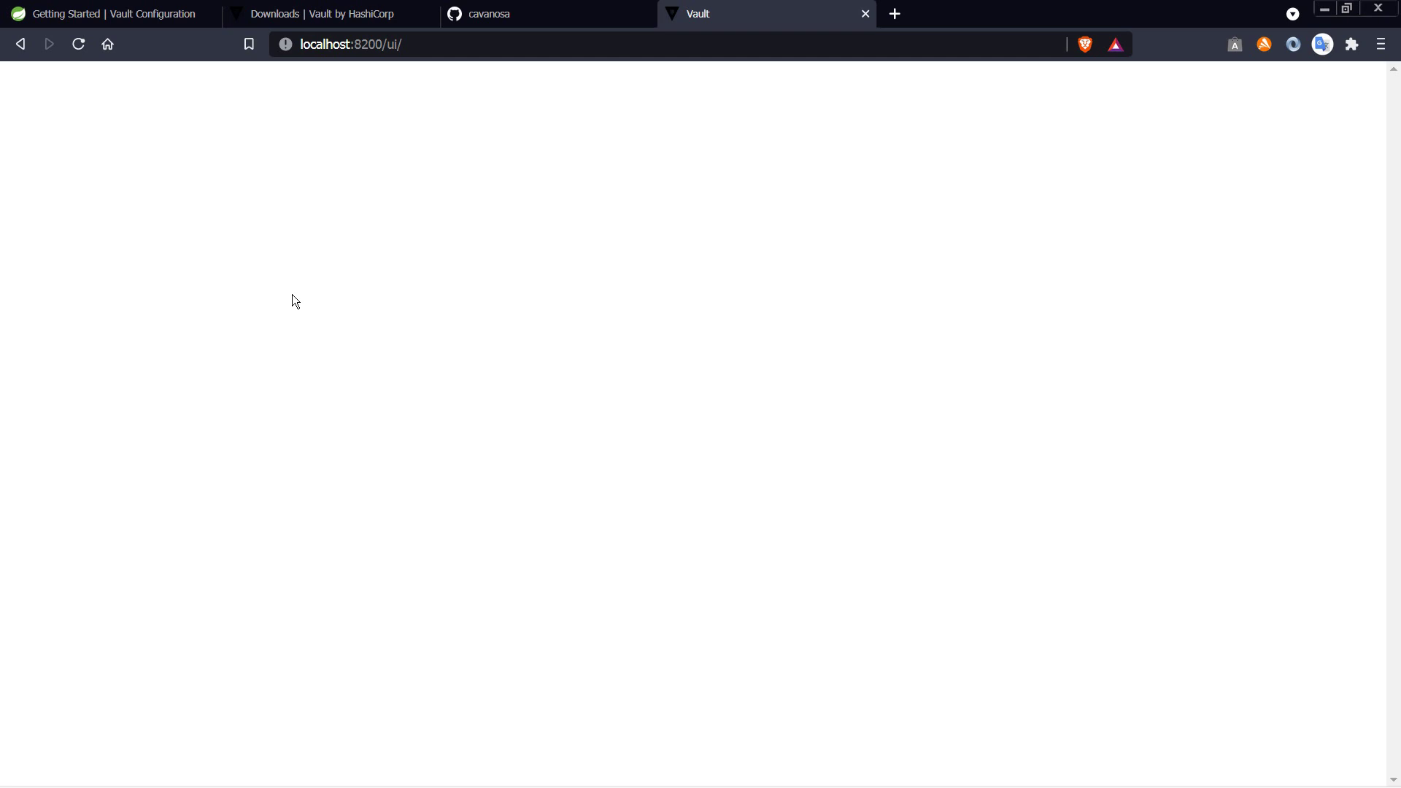
key(F12)
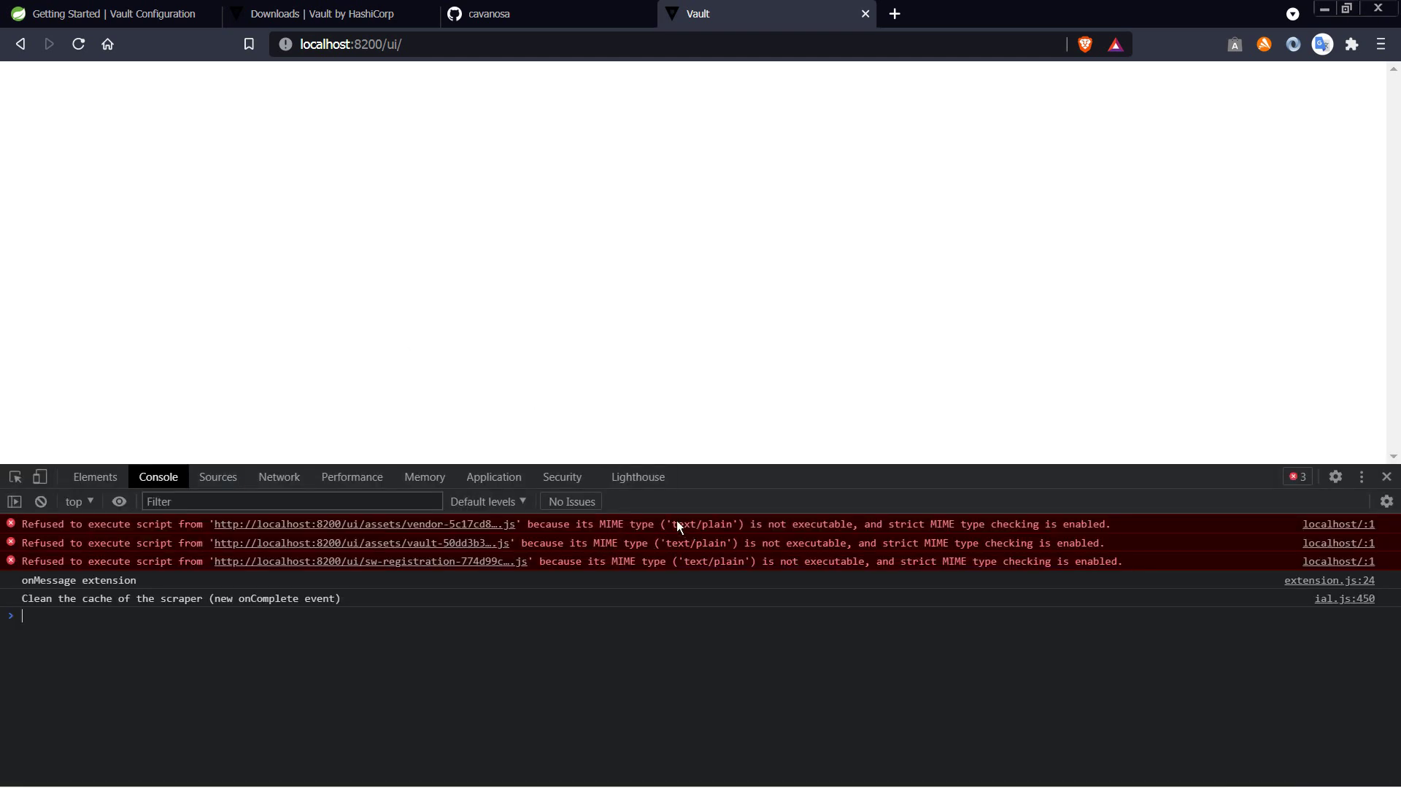
click(1386, 477)
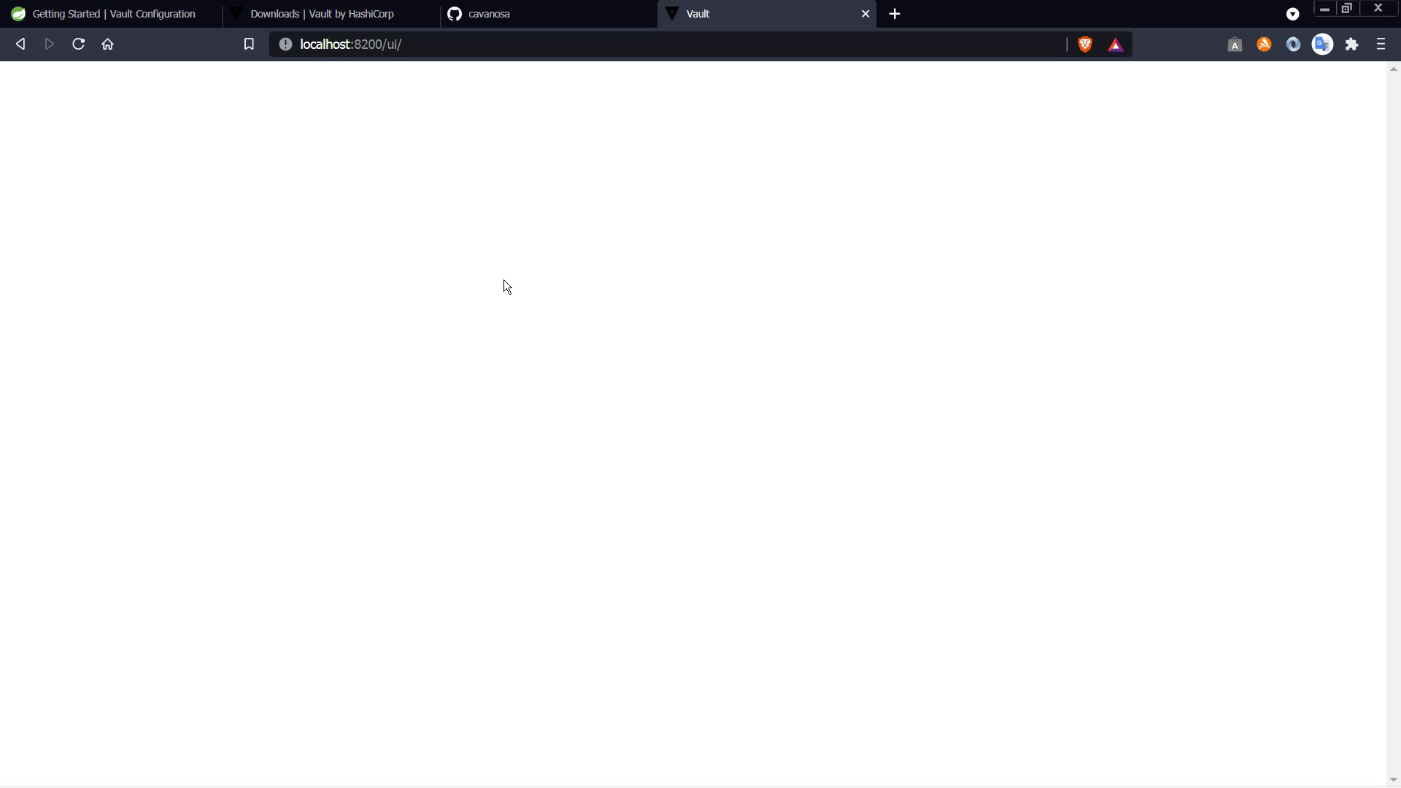
click(299, 13)
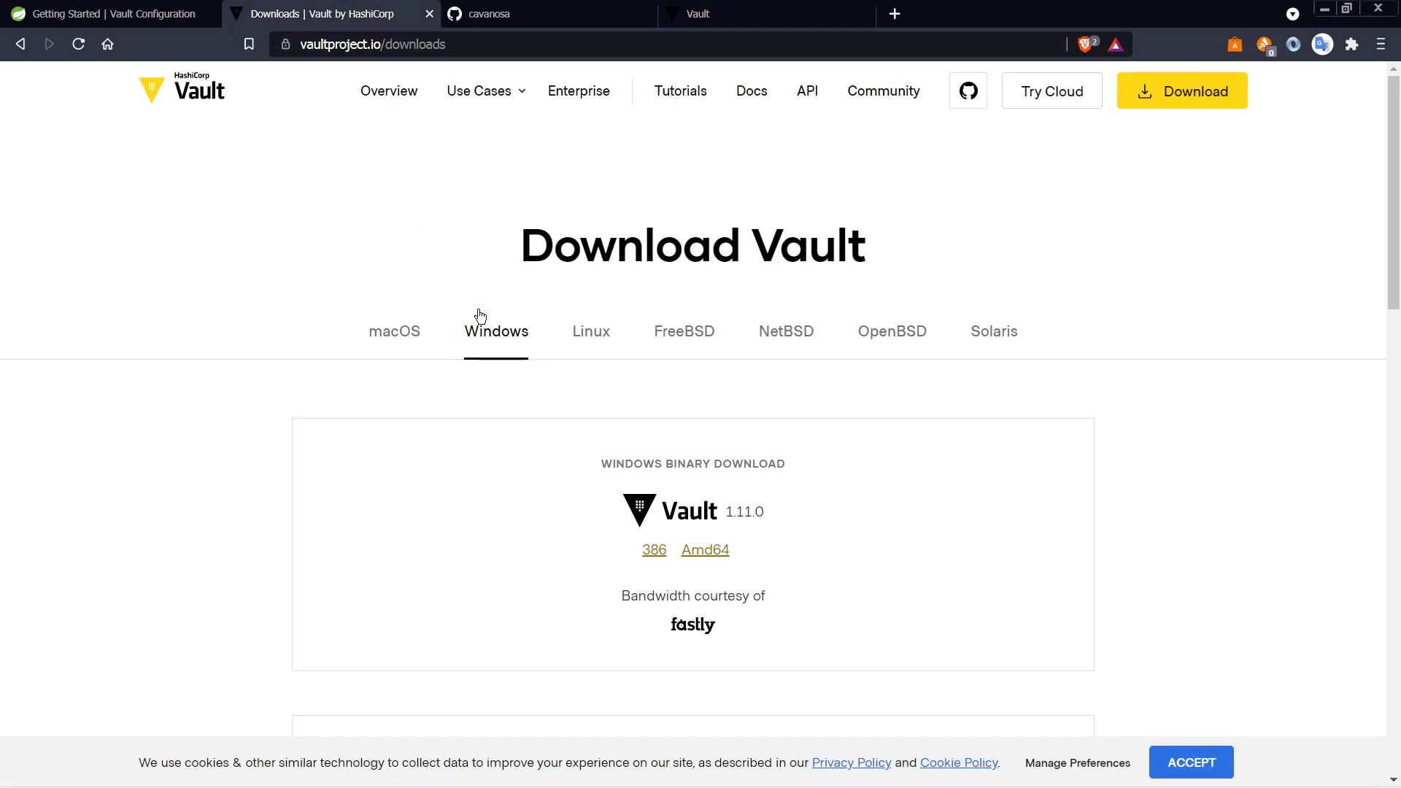
Step: Select Vault 1.8.8 in the Releases dropdown, then stop the Vault dev server with Ctrl+C
scroll(480, 315, down, 12)
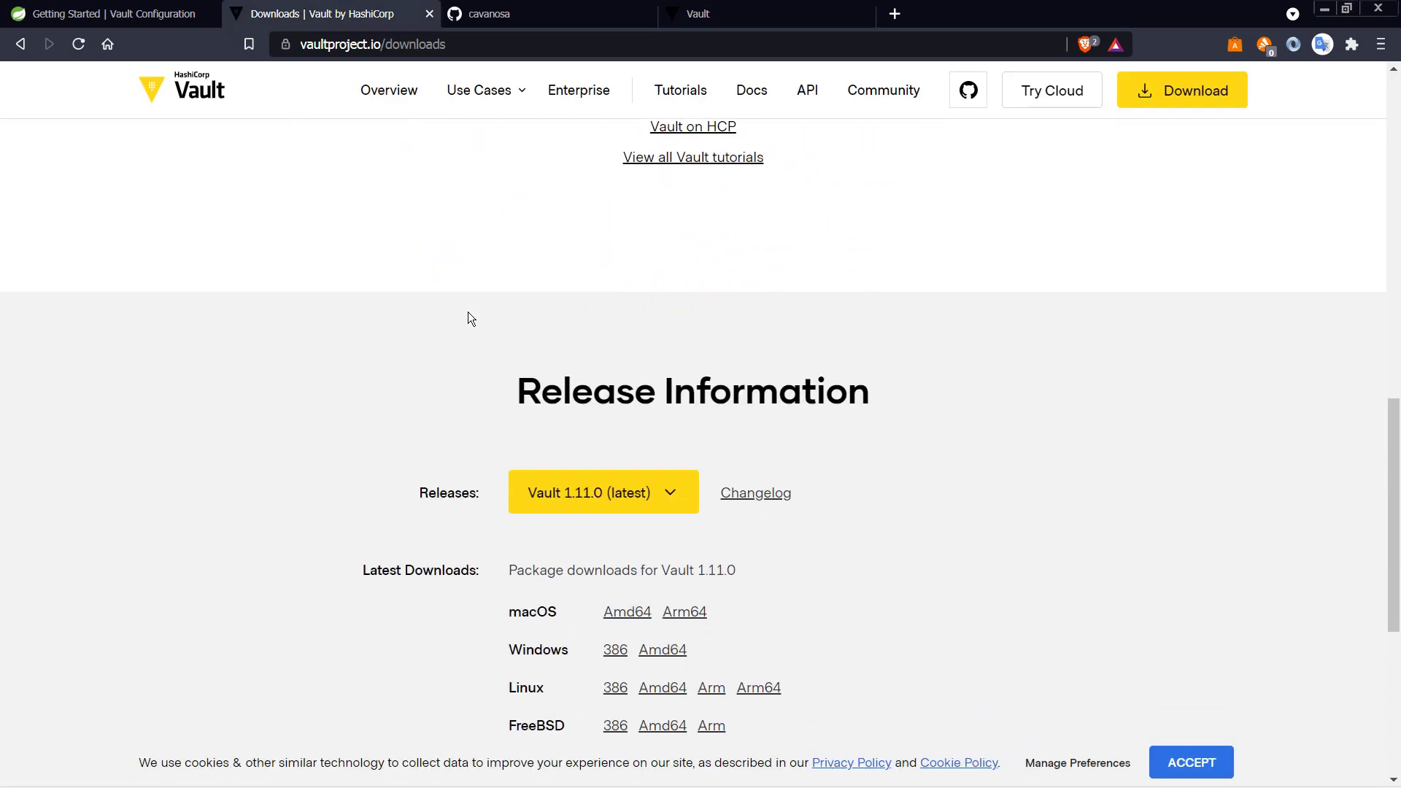
click(680, 500)
scroll(662, 525, down, 5)
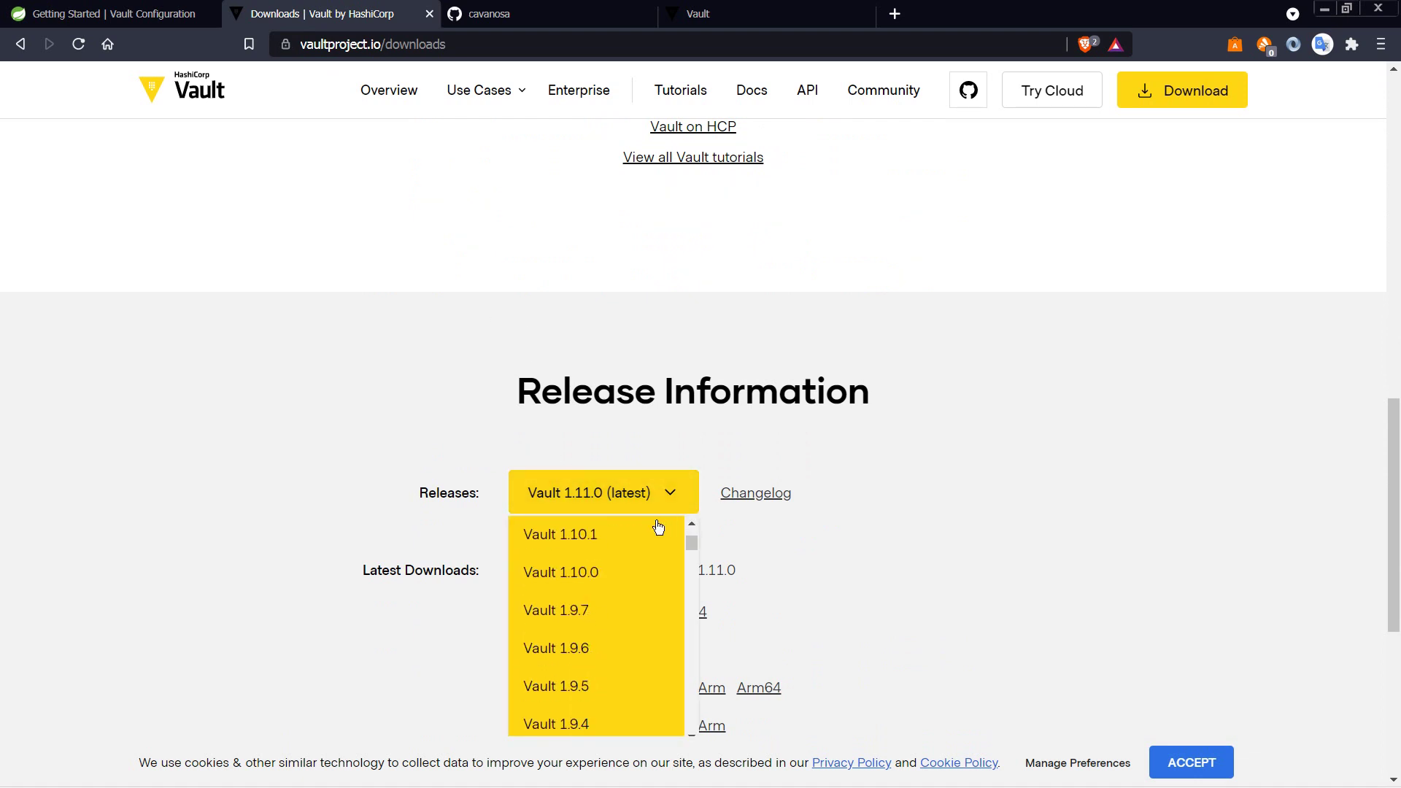
scroll(659, 526, down, 3)
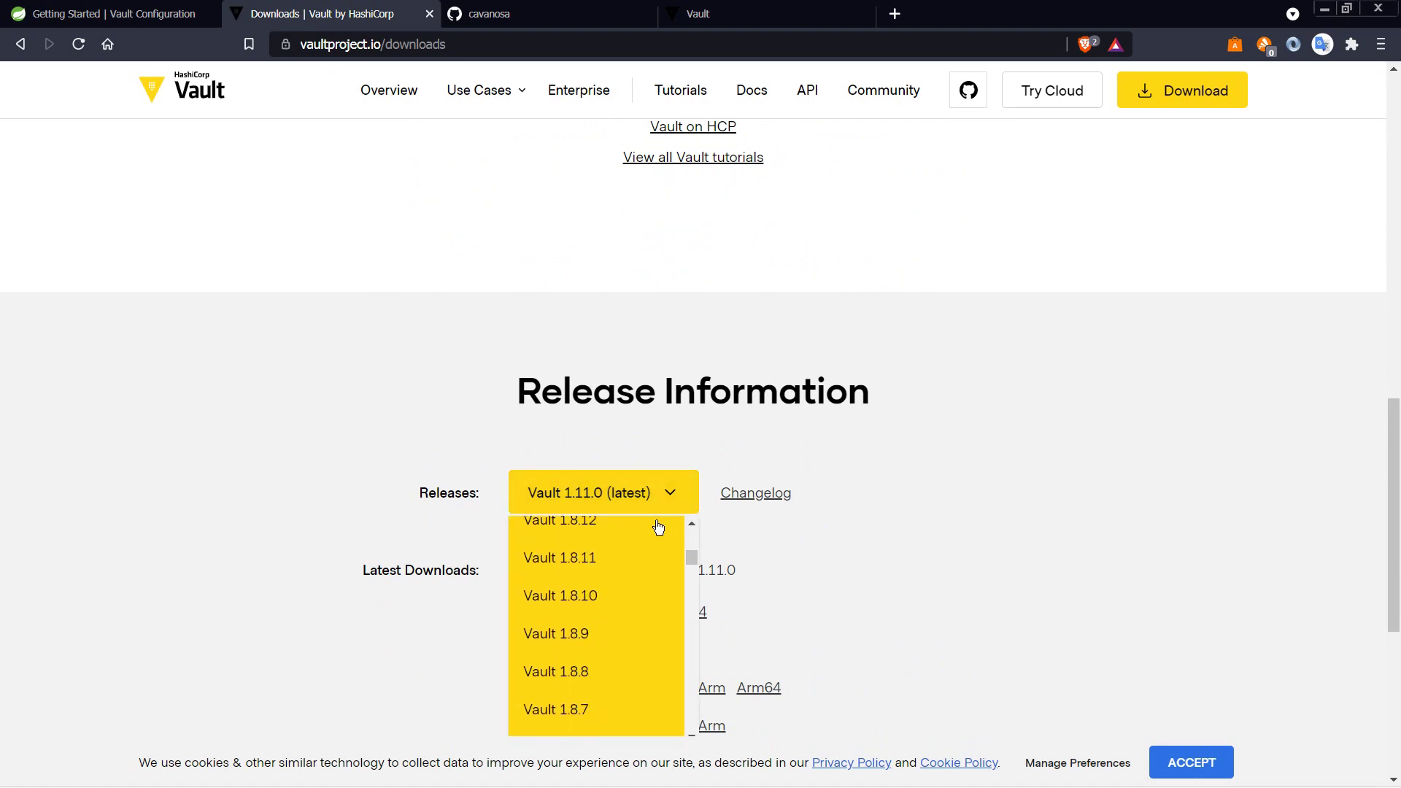
click(588, 675)
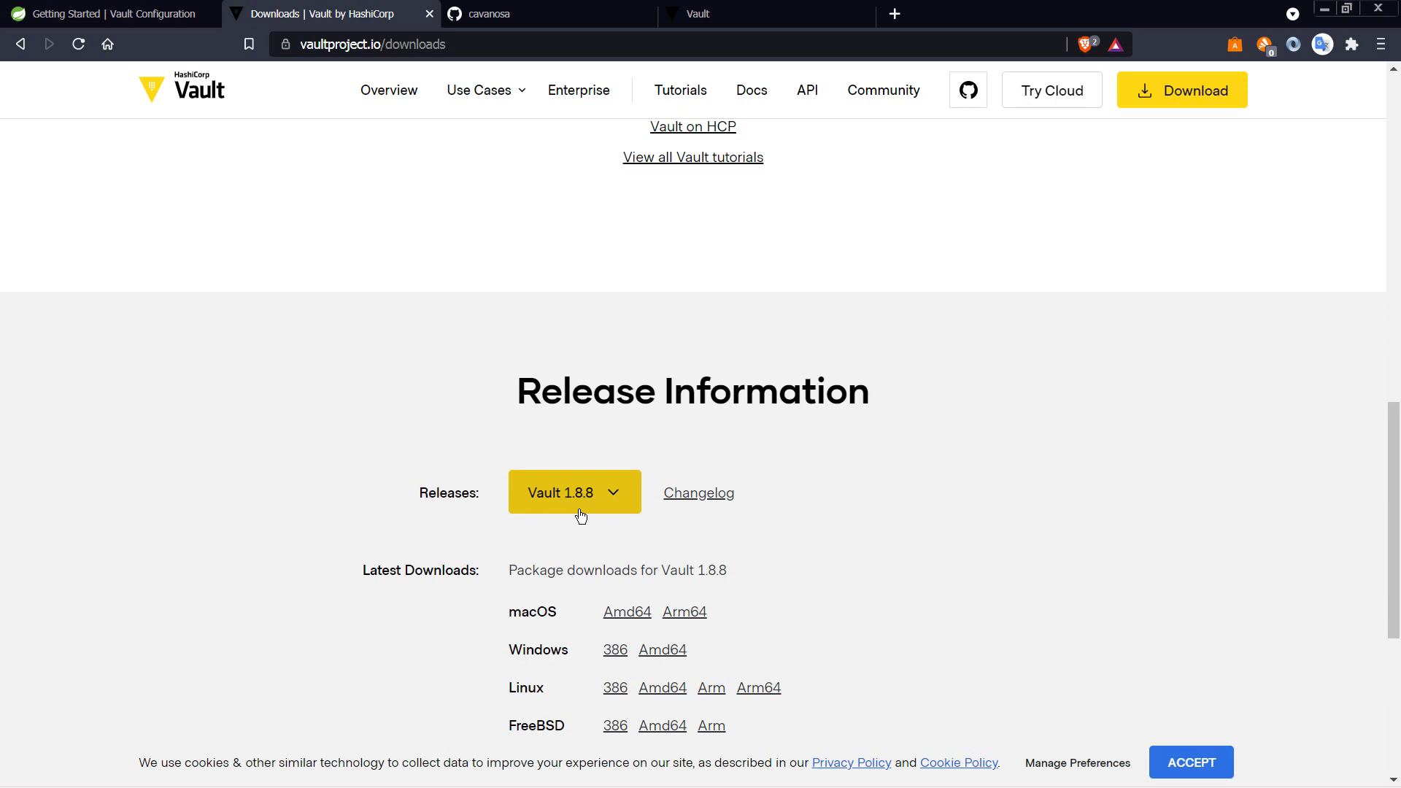
key(alt+Tab)
key(ctrl+c)
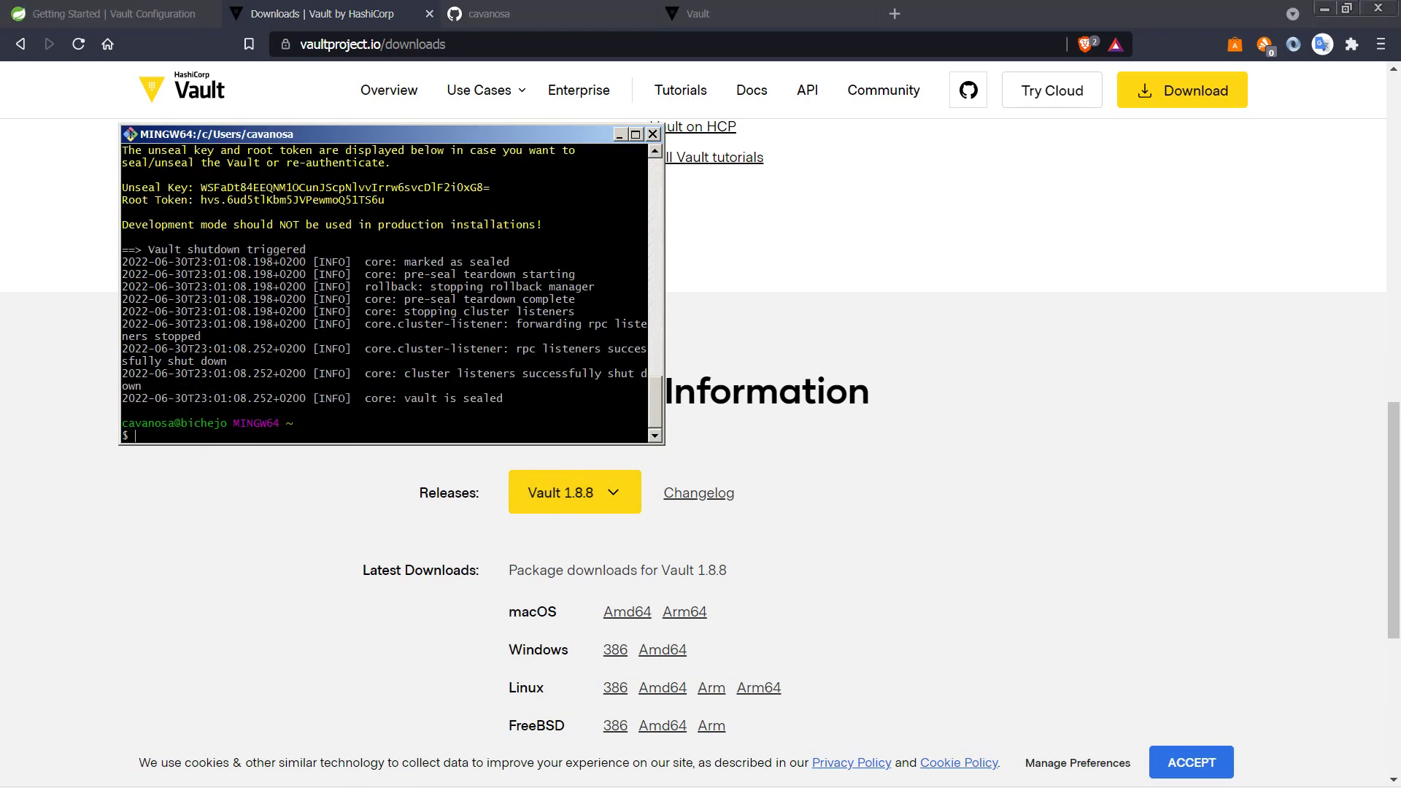
Step: Delete the vault_1.11.0_windows_amd64 folder from Descargas
key(alt+Tab)
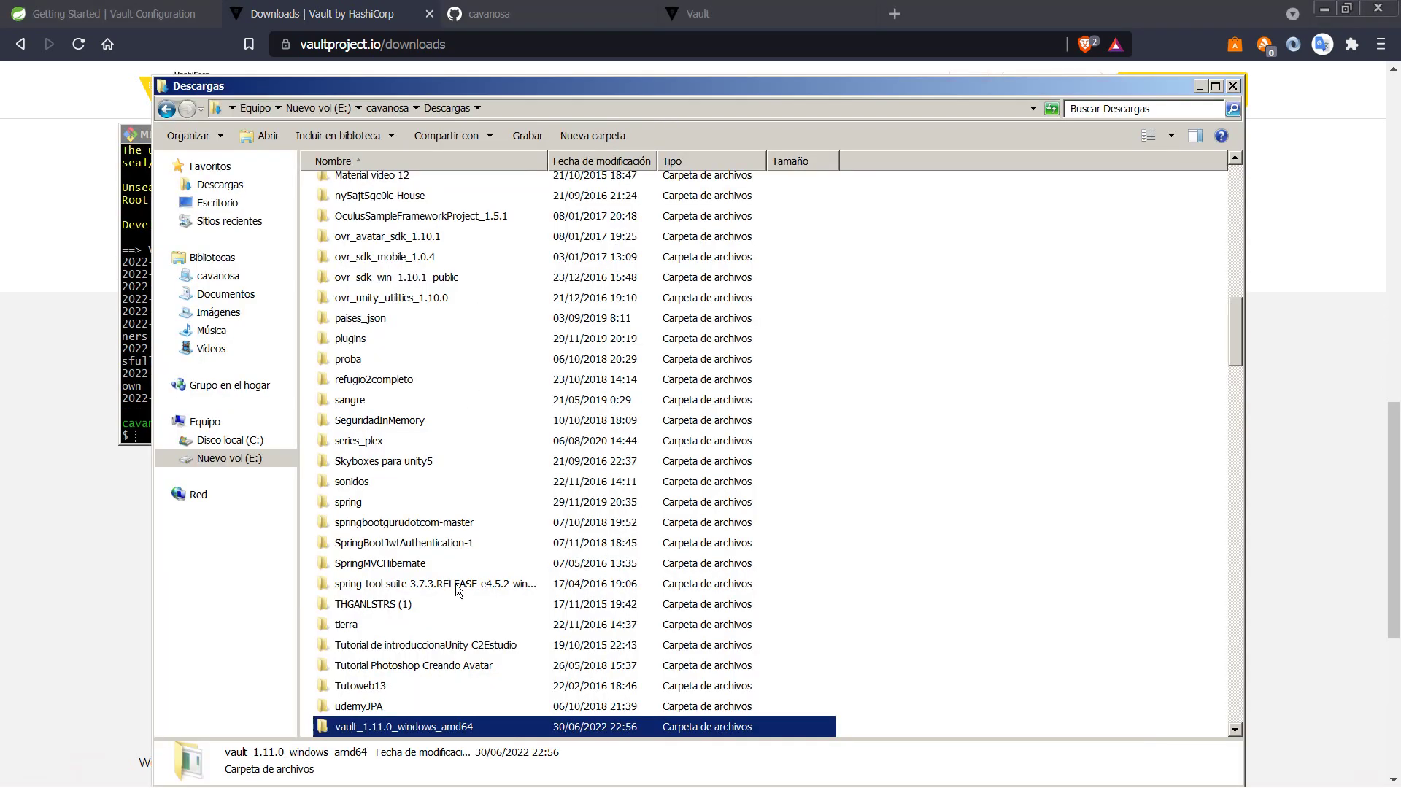
key(Delete)
key(Return)
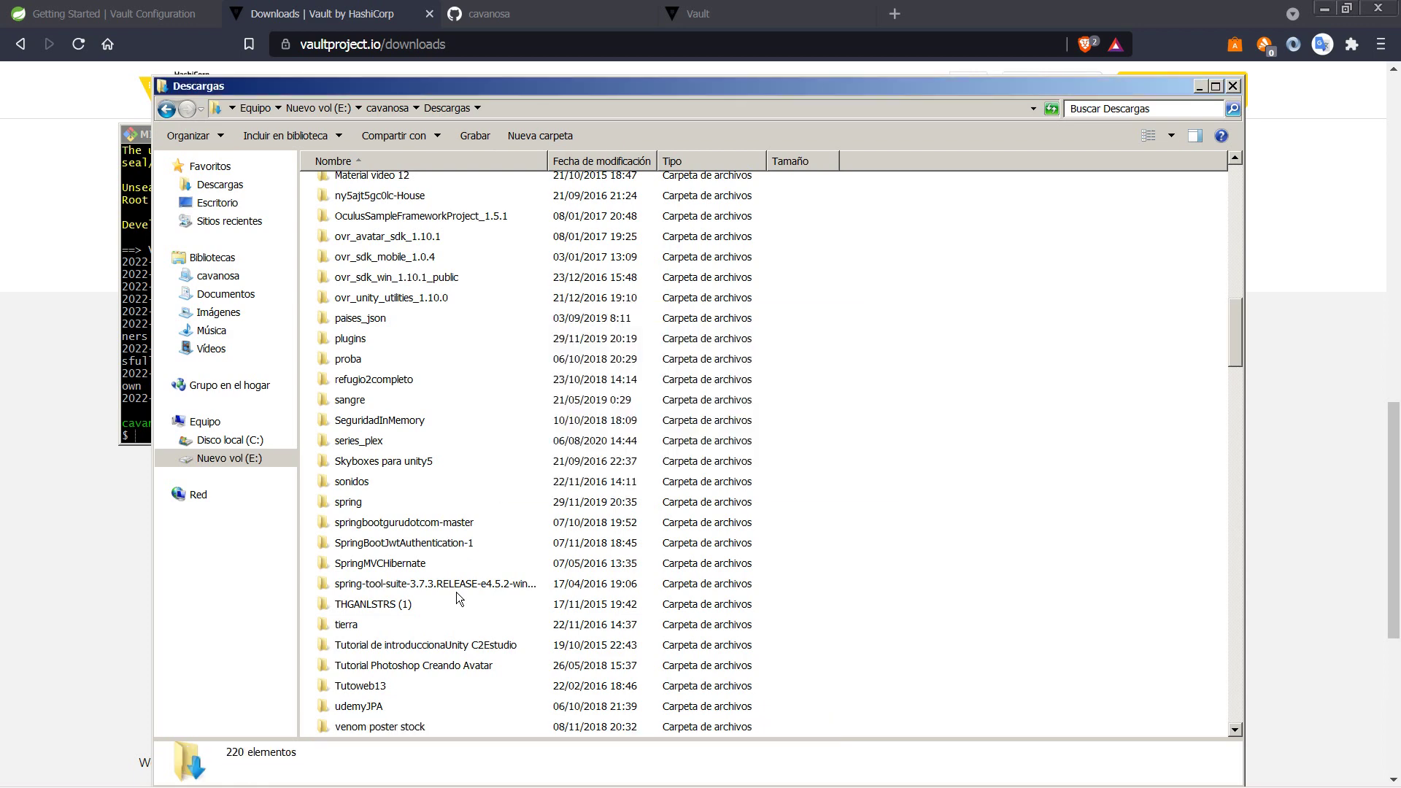
Step: Close the localhost Vault tab and return to the Vault downloads page
click(730, 8)
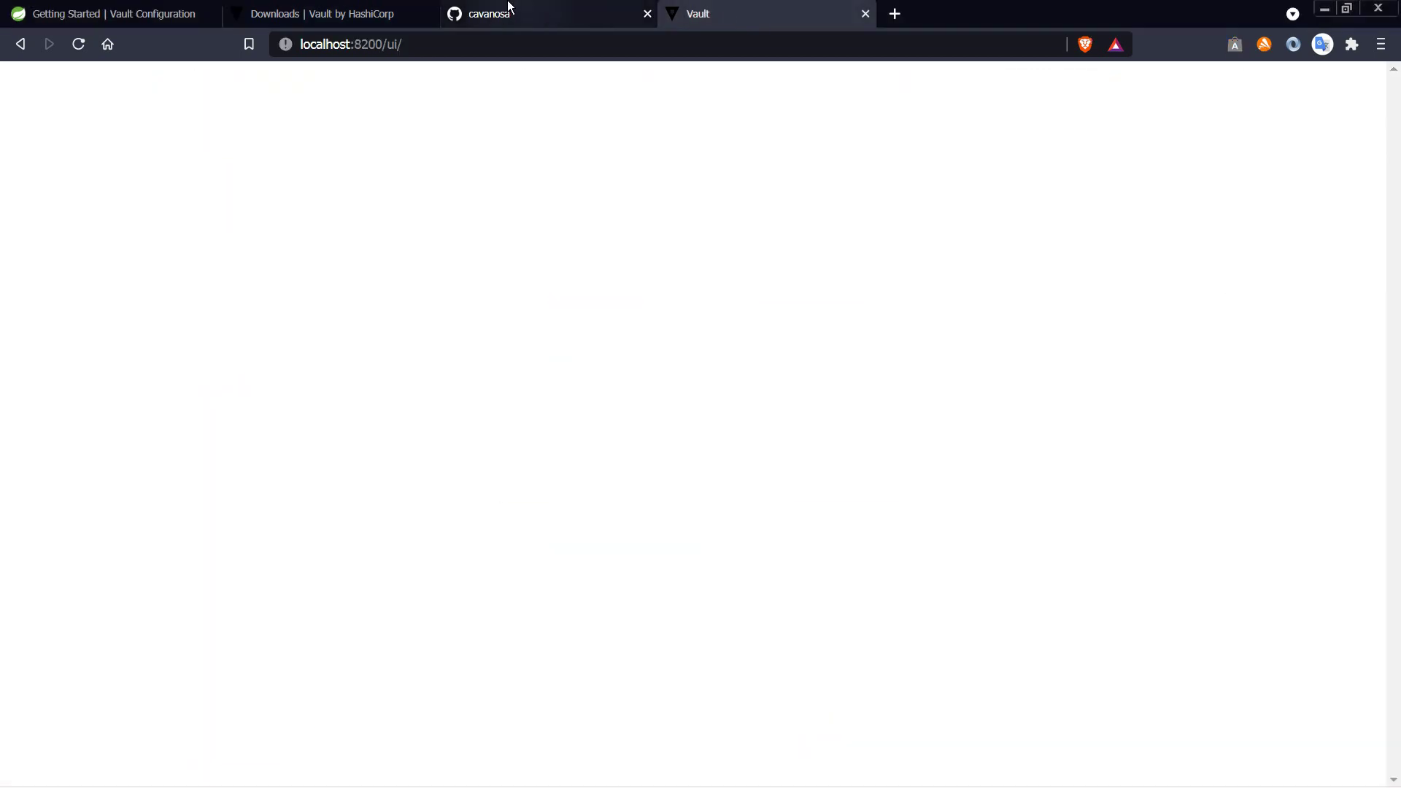
click(865, 14)
click(365, 14)
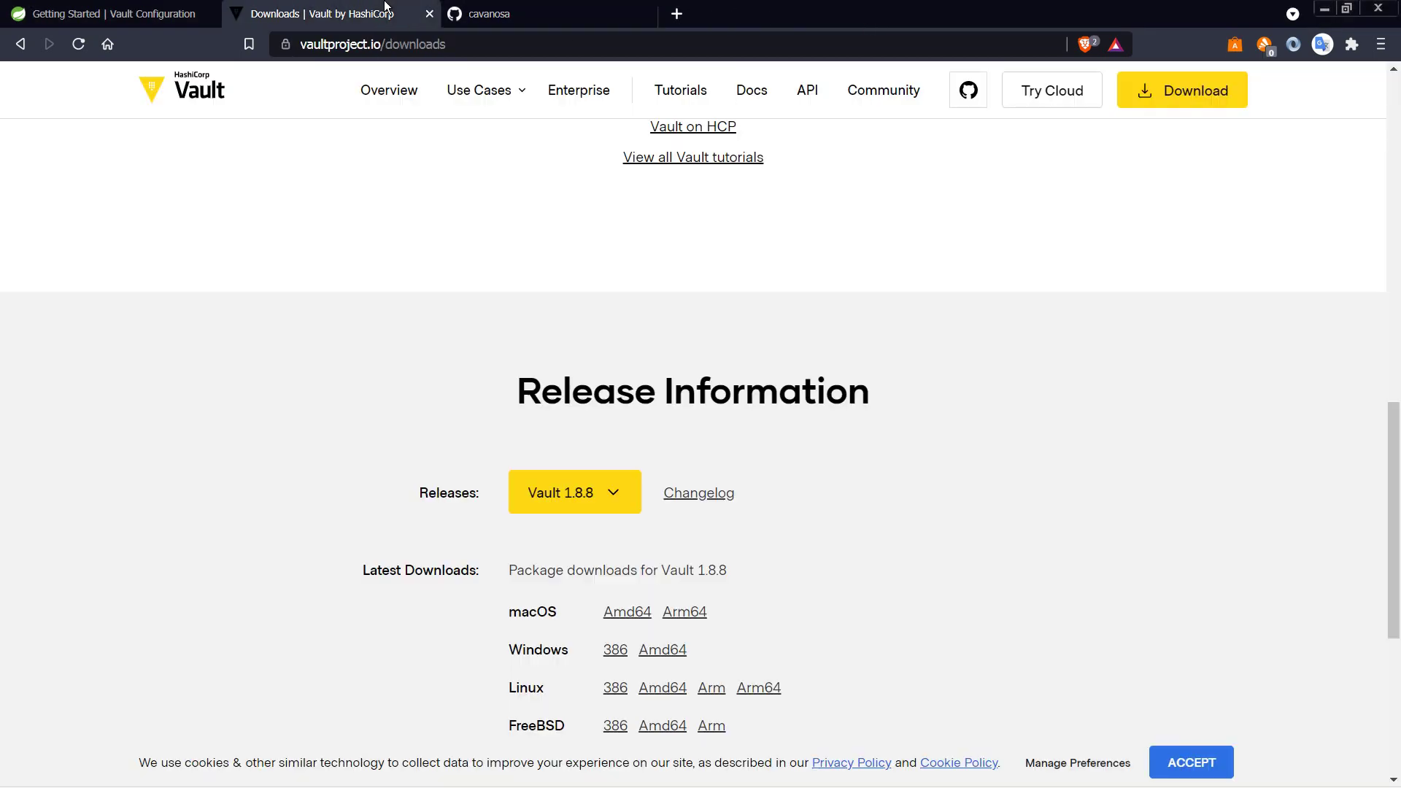
Step: Download the Vault 1.8.8 Windows Amd64 zip and show it in the Descargas folder
click(655, 650)
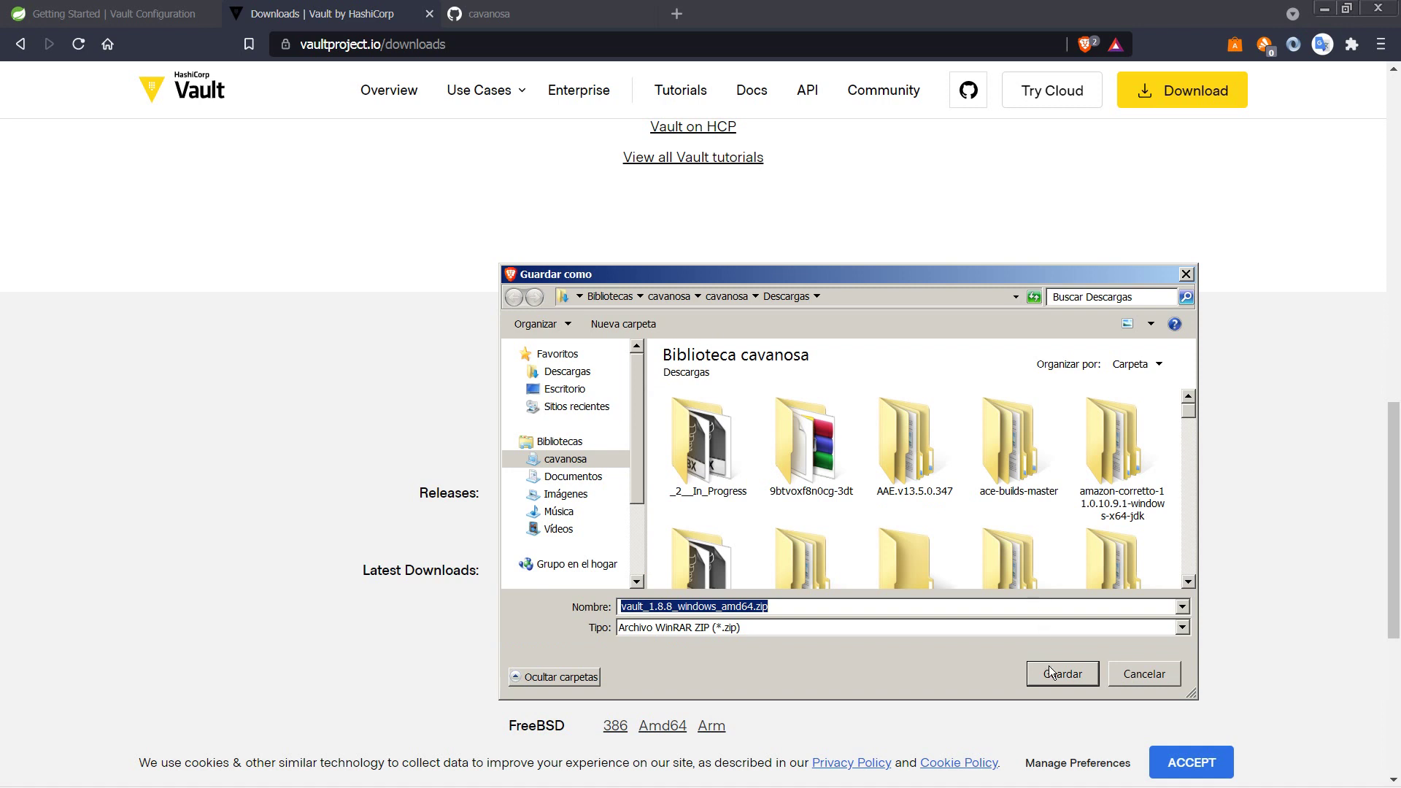
click(1049, 671)
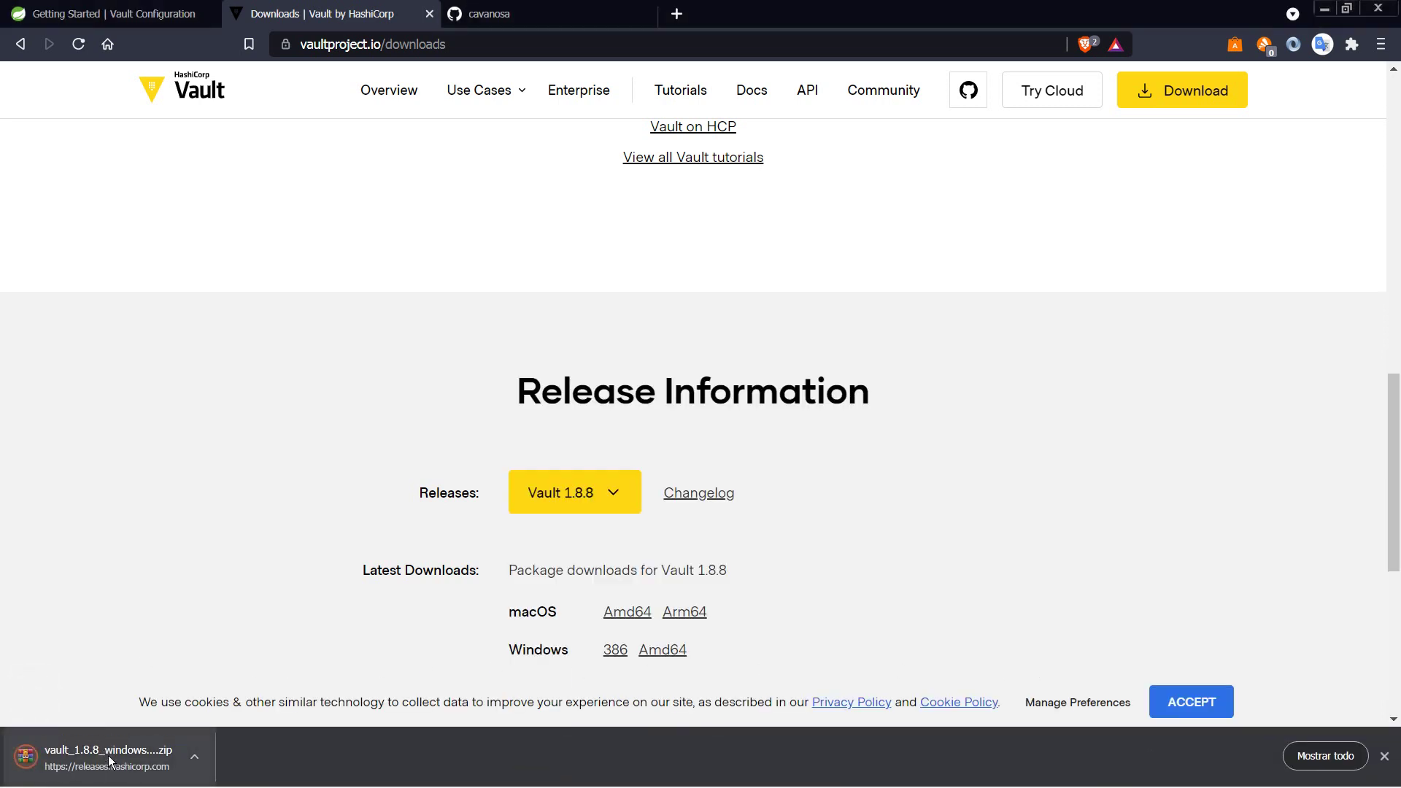
right_click(108, 755)
click(182, 712)
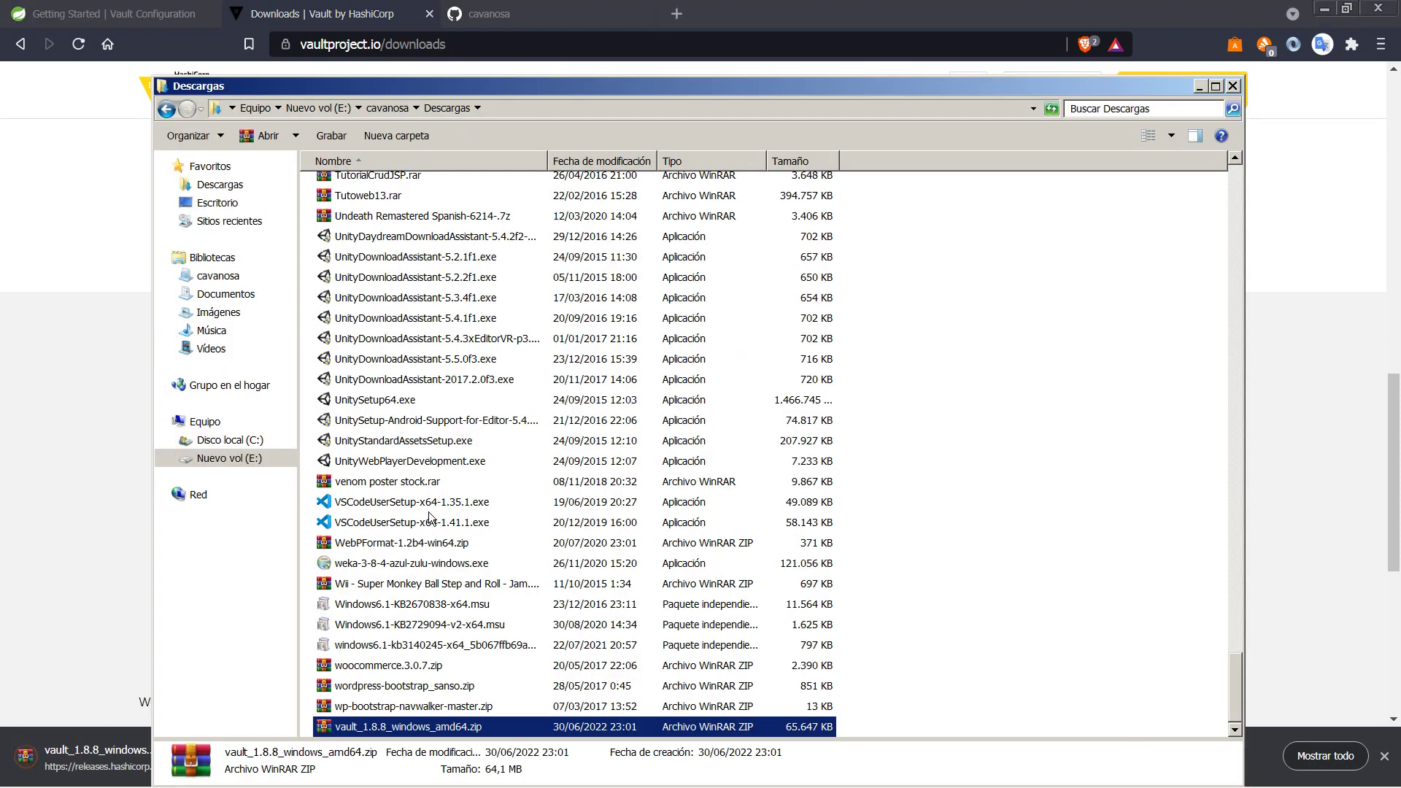
Step: Extract the zip into vault_1.8.8_windows_amd64 and delete the zip file
right_click(378, 728)
click(482, 515)
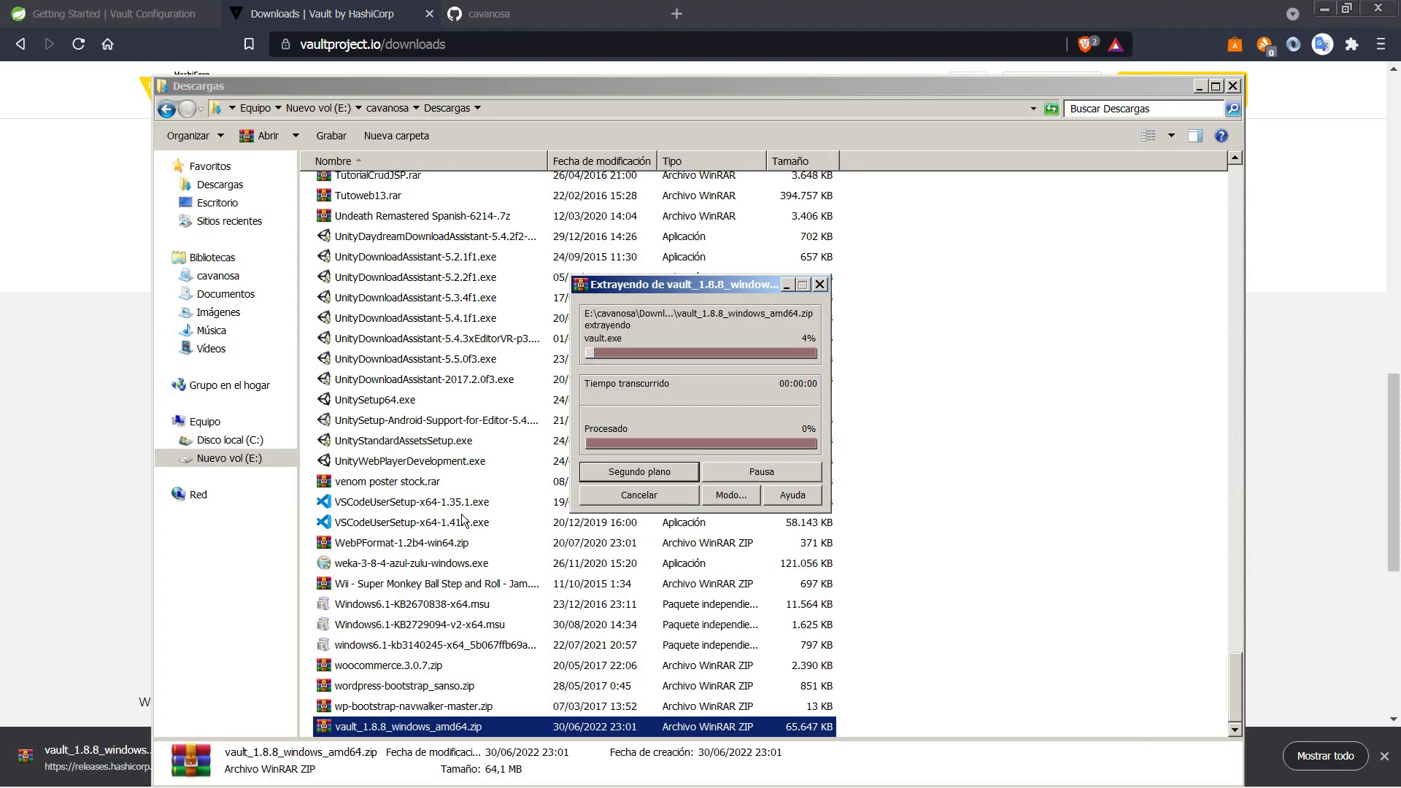
key(Delete)
key(Return)
scroll(461, 517, up, 3)
scroll(462, 518, up, 20)
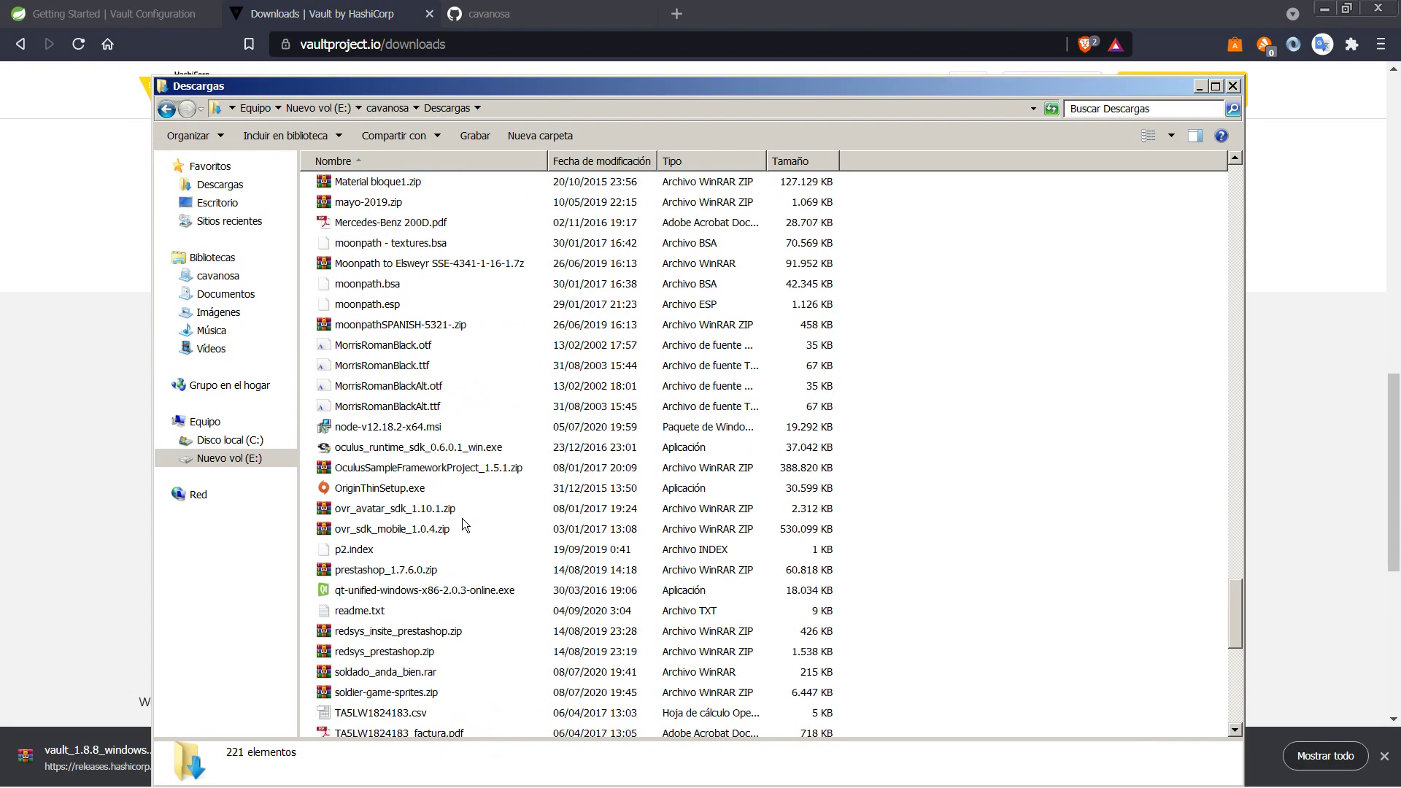
scroll(462, 518, down, 20)
Step: Open the vault_1.8.8_windows_amd64 folder and copy its full path
click(461, 522)
text(vault_1.8.8_windows_amd64)
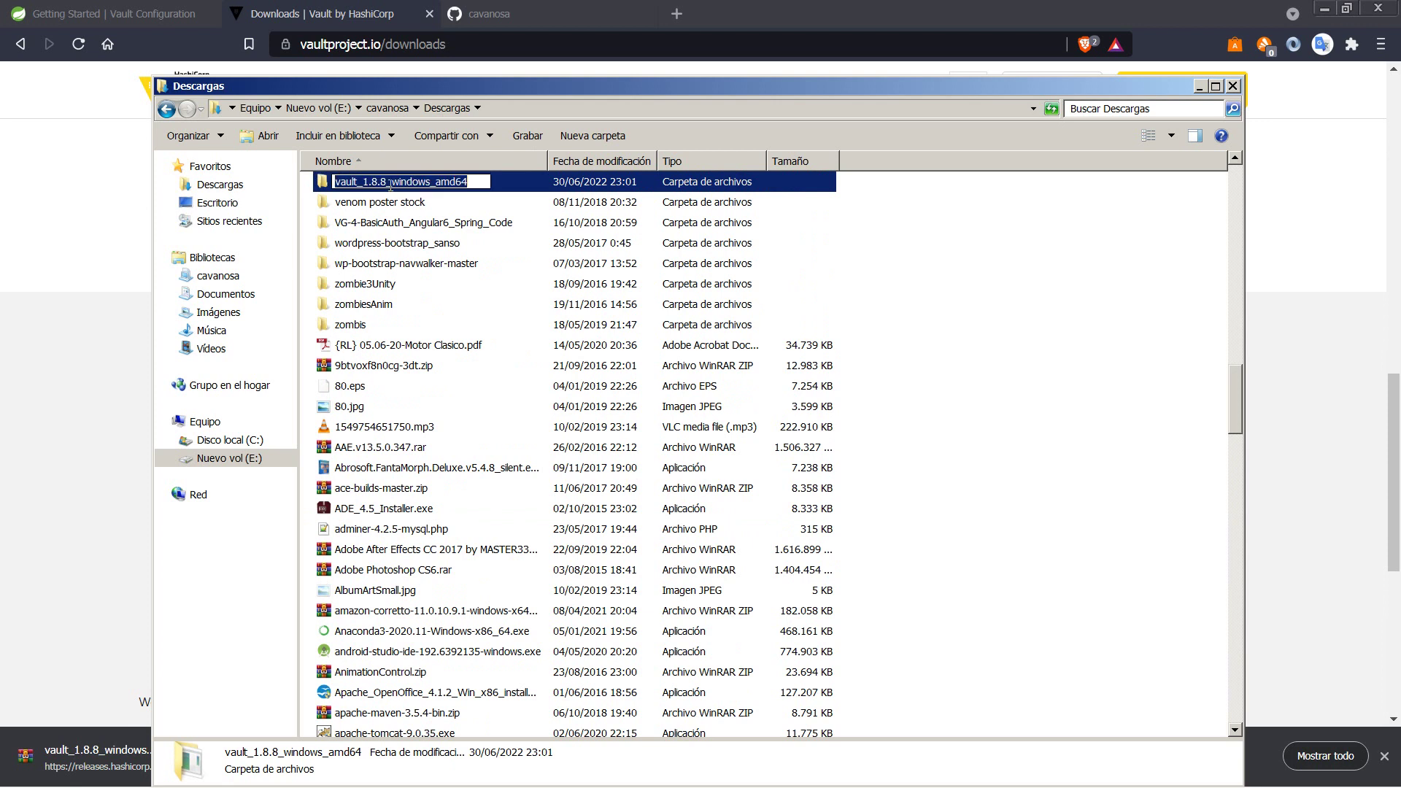
double_click(502, 183)
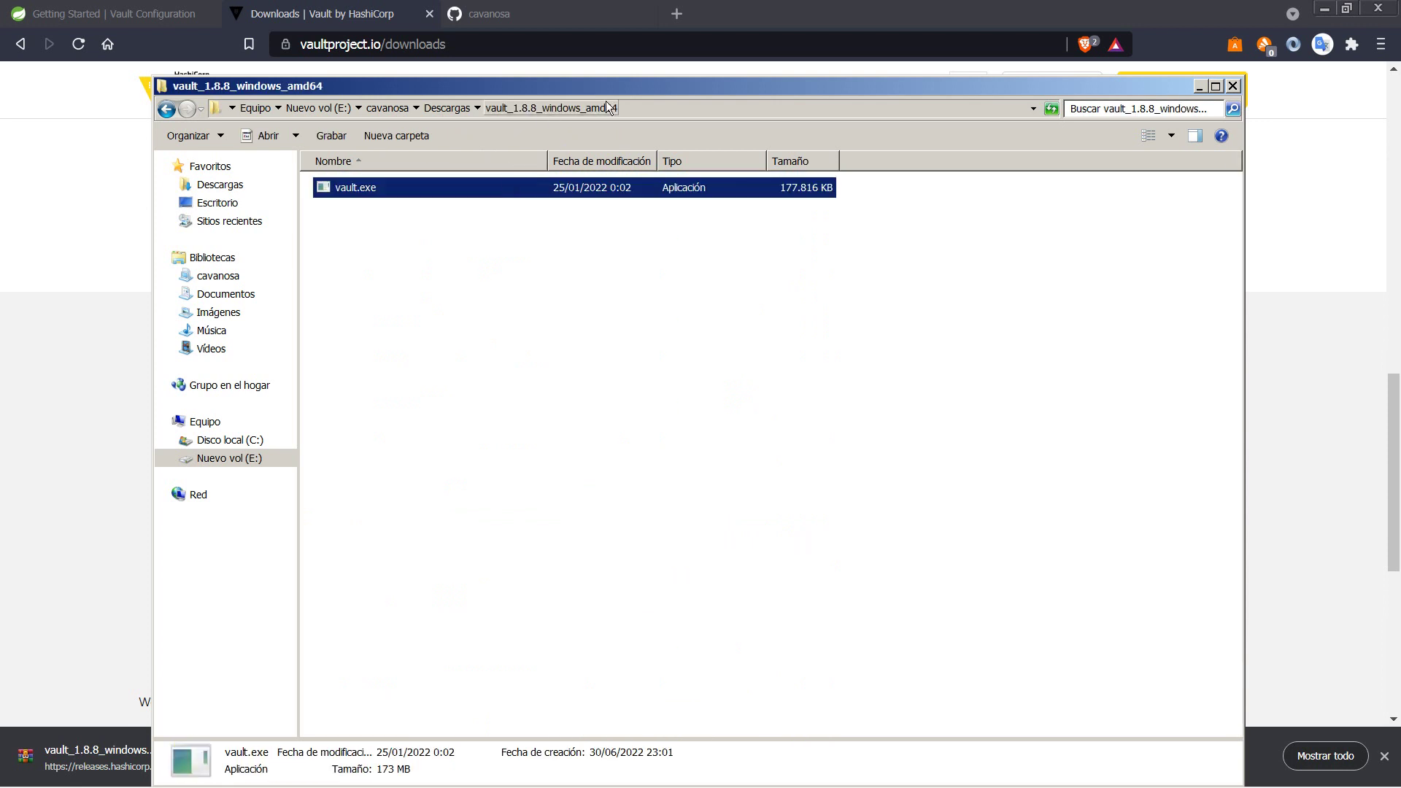
click(637, 105)
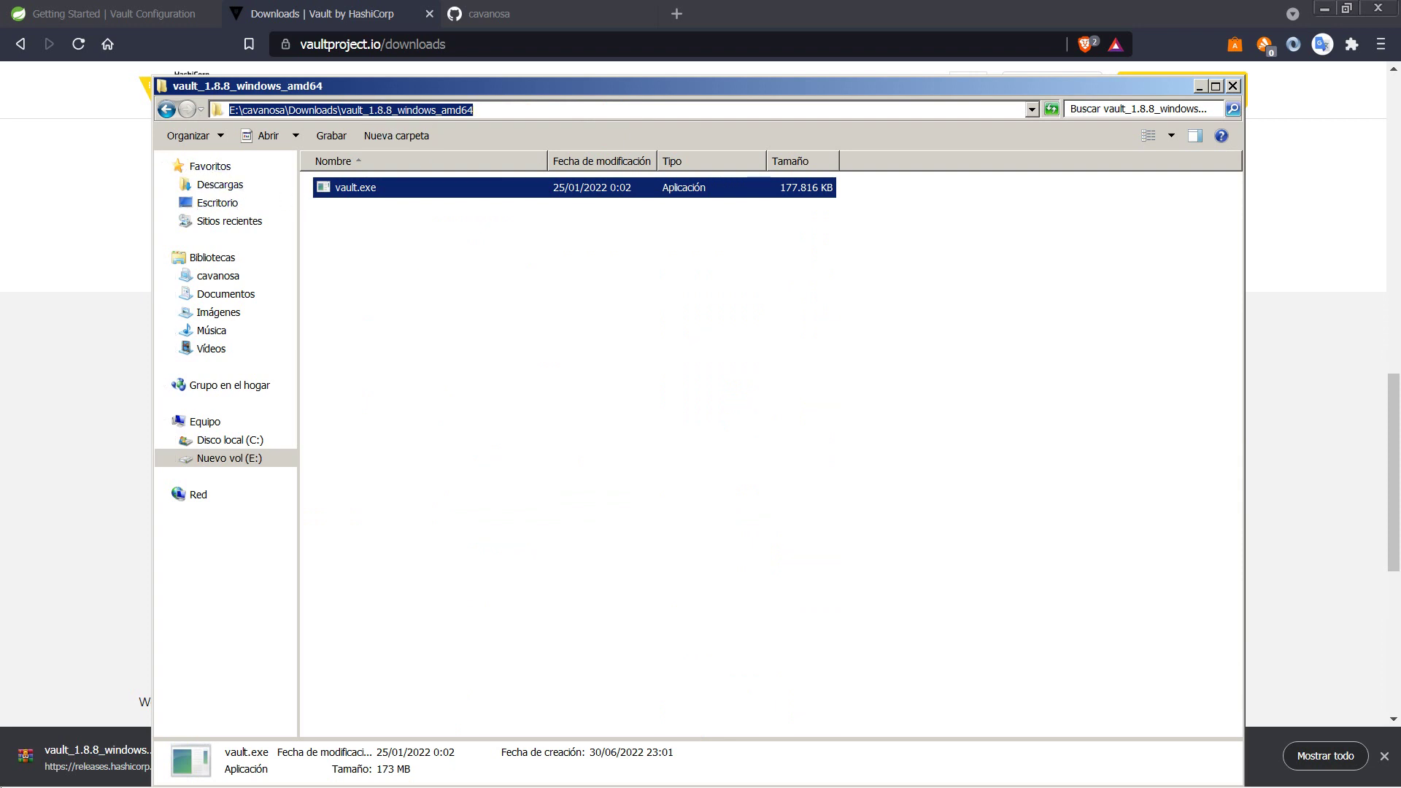
key(alt+Tab)
click(1324, 756)
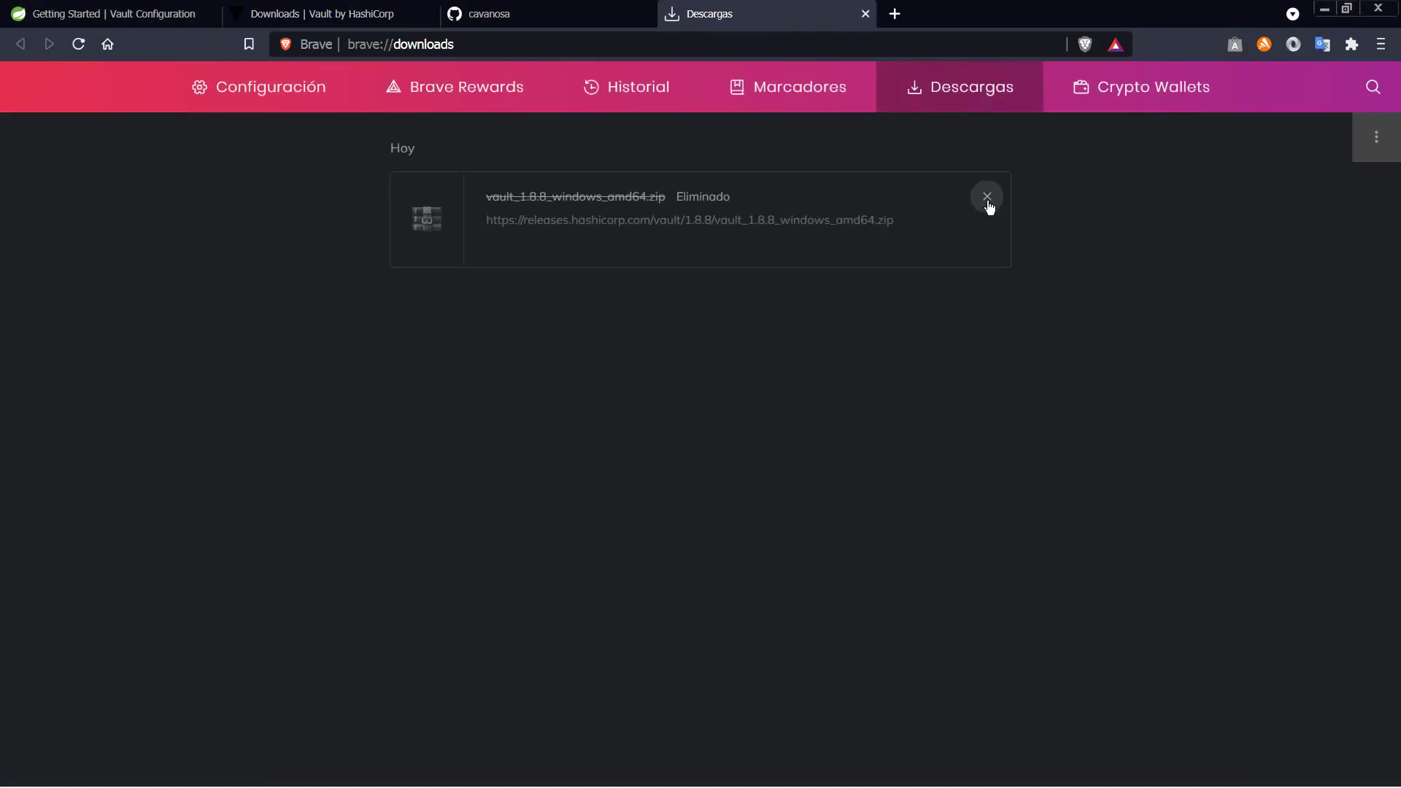
Step: Remove the zip from browser downloads and open Environment Variables via advanced system settings
click(988, 198)
click(866, 13)
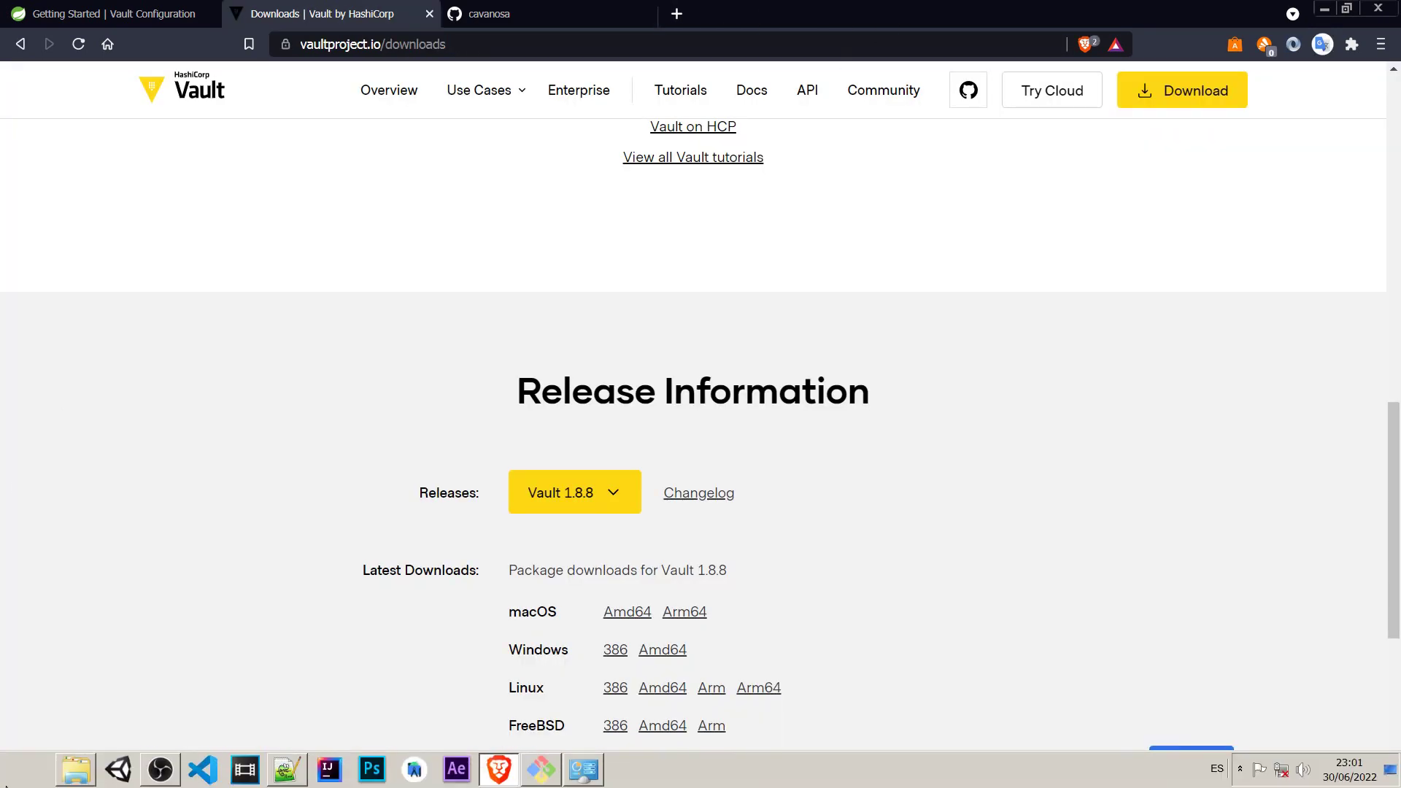
click(26, 768)
right_click(310, 548)
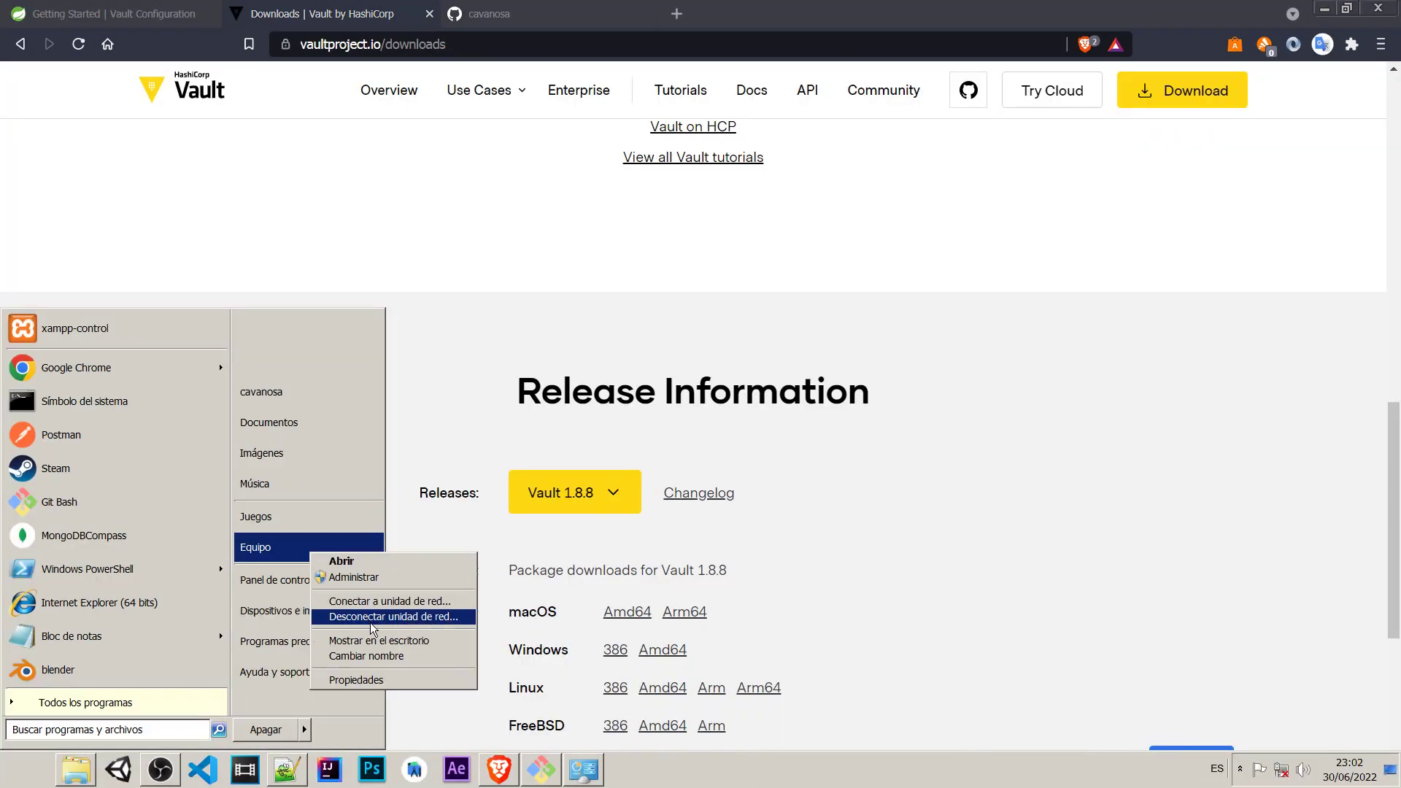
click(374, 680)
click(232, 257)
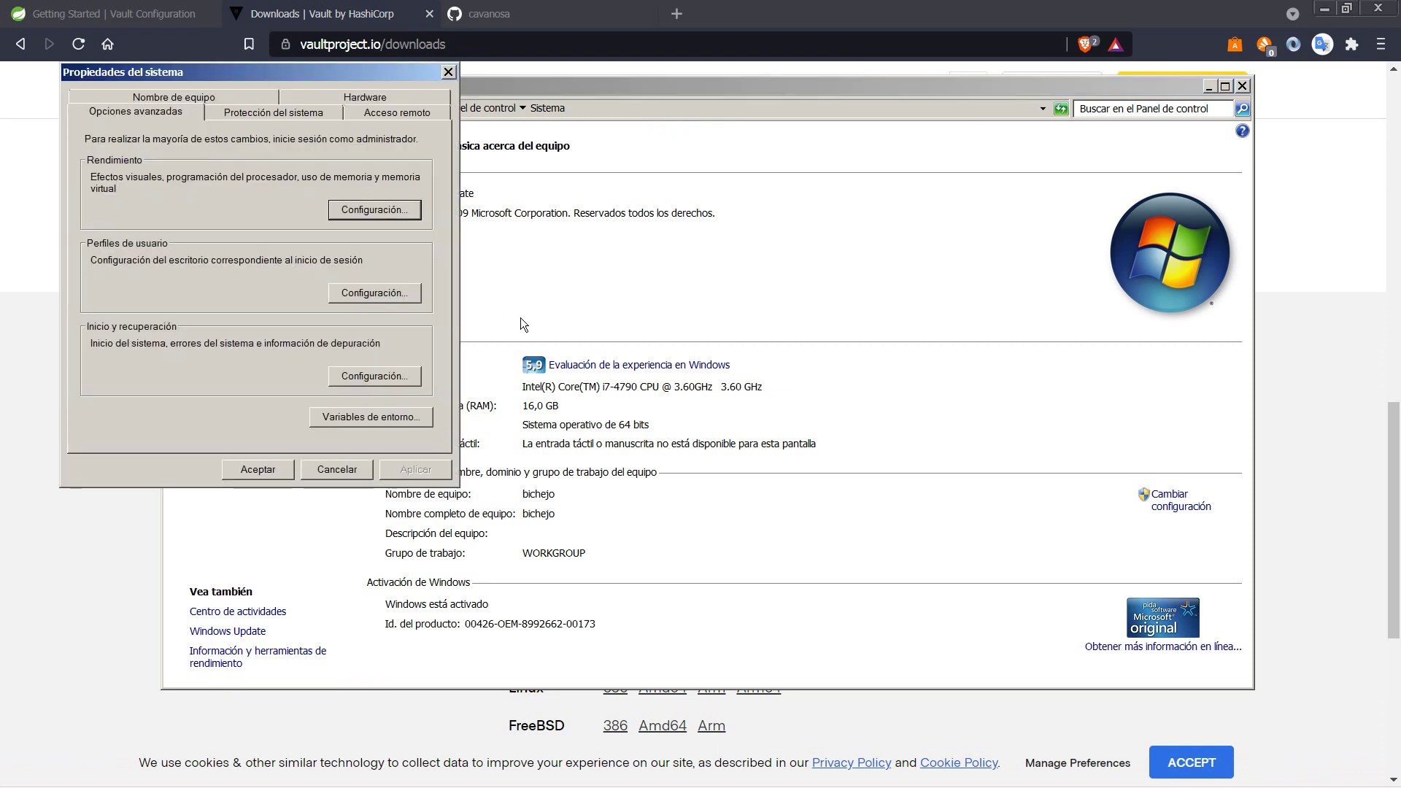
click(391, 409)
Step: Select the PATH system variable and open its Vault entry for editing
click(204, 353)
scroll(204, 353, down, 1)
scroll(204, 353, down, 1)
scroll(206, 359, down, 2)
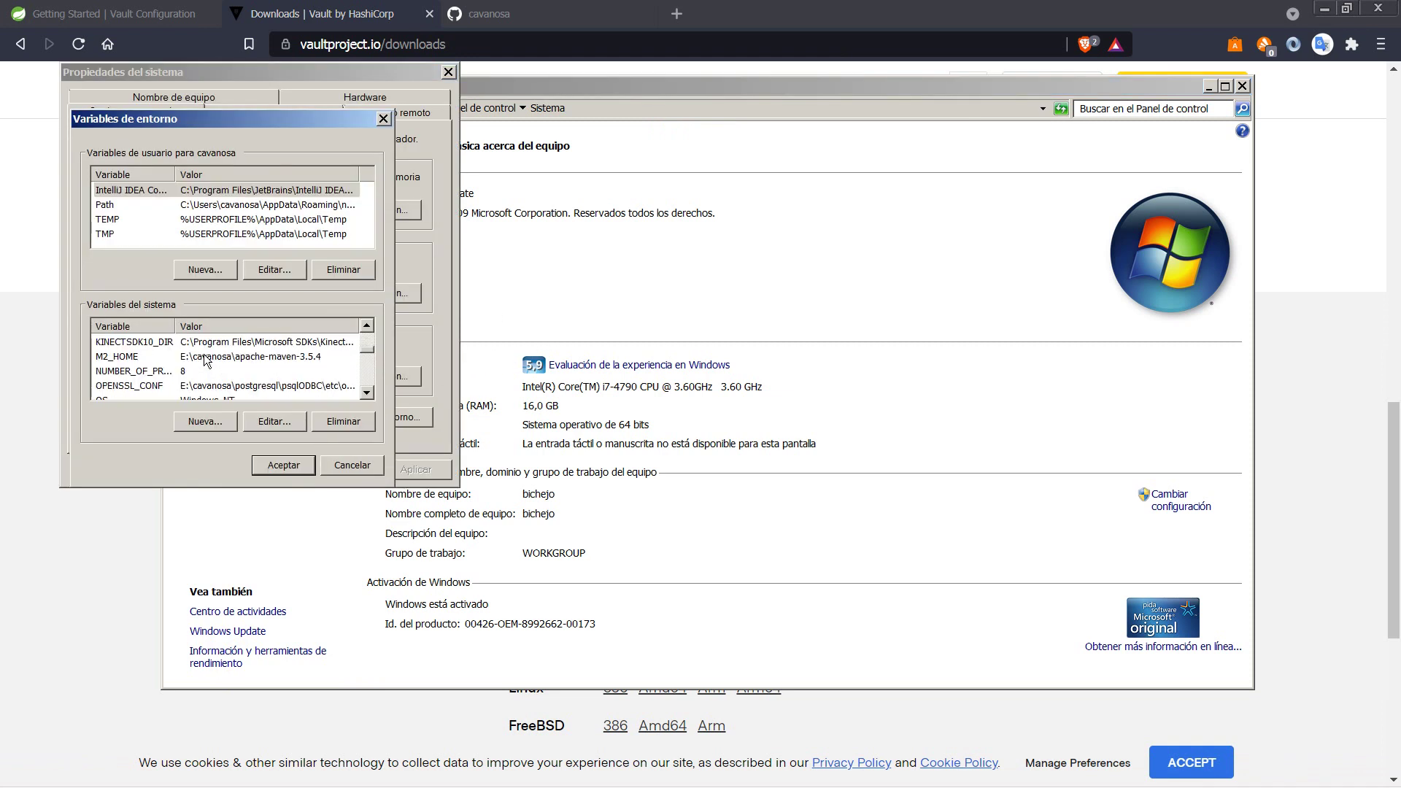
click(210, 371)
click(272, 422)
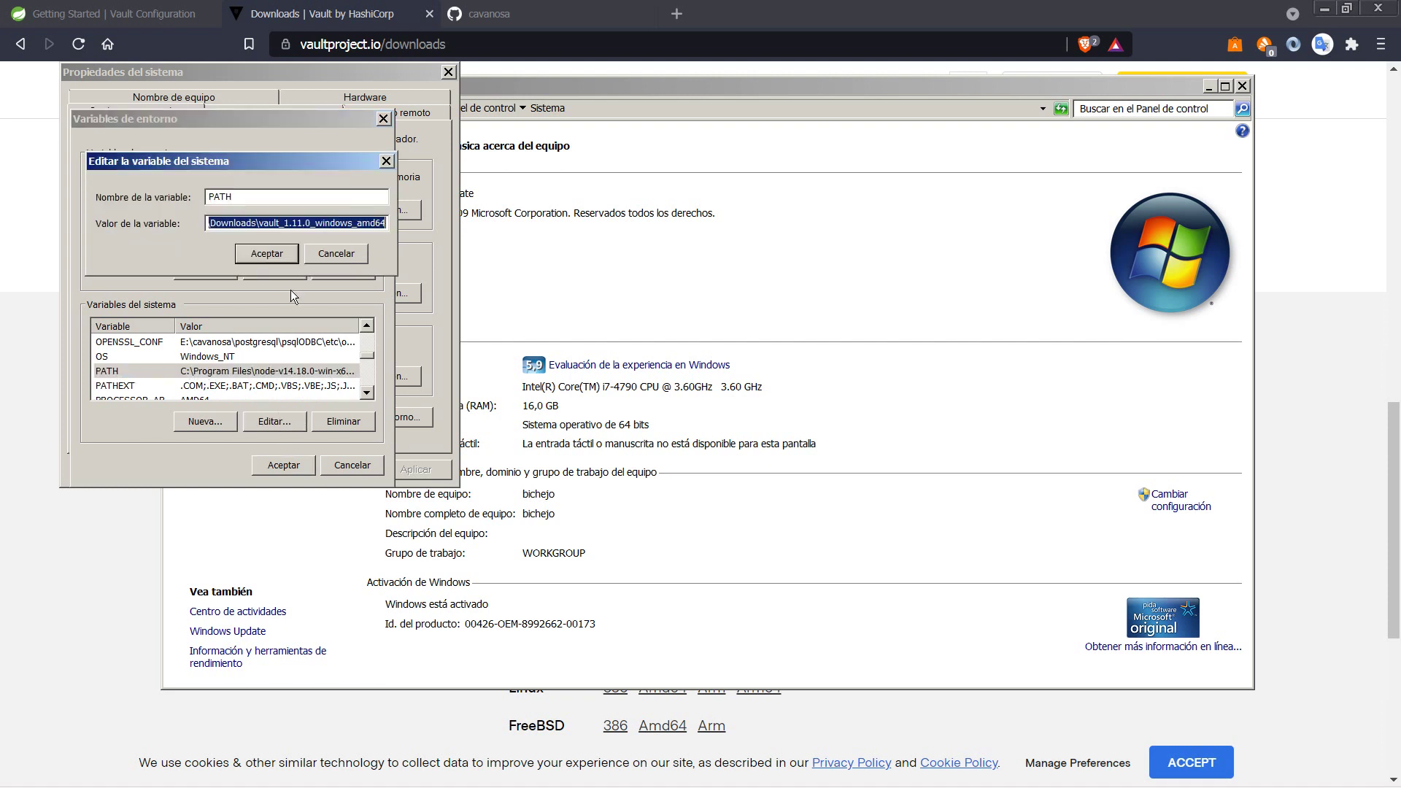
click(314, 224)
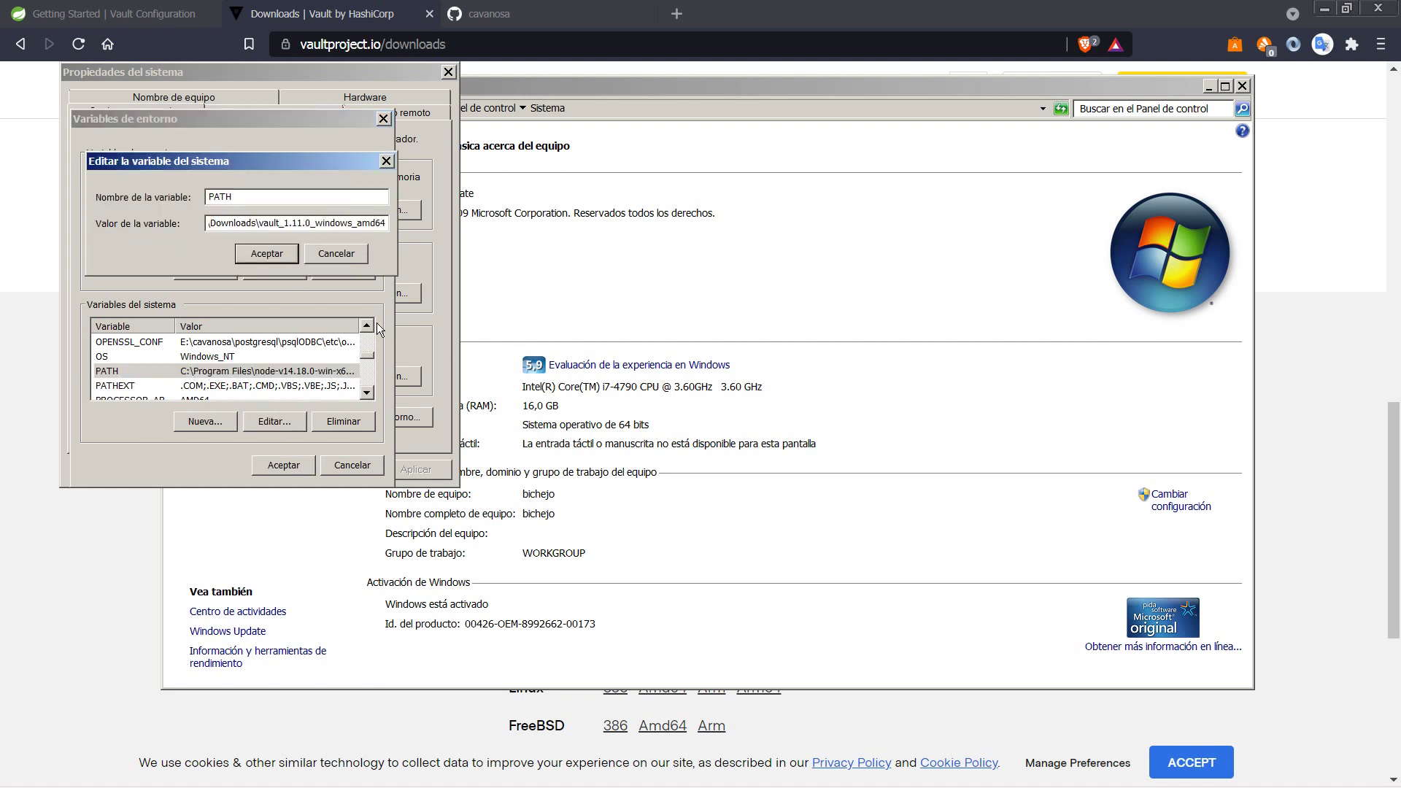
Step: Change the PATH entry from vault_1.11.0 to vault_1.8.8 and accept all three dialogs
key(Left)
key(Left)
key(BackSpace)
key(BackSpace)
text(8)
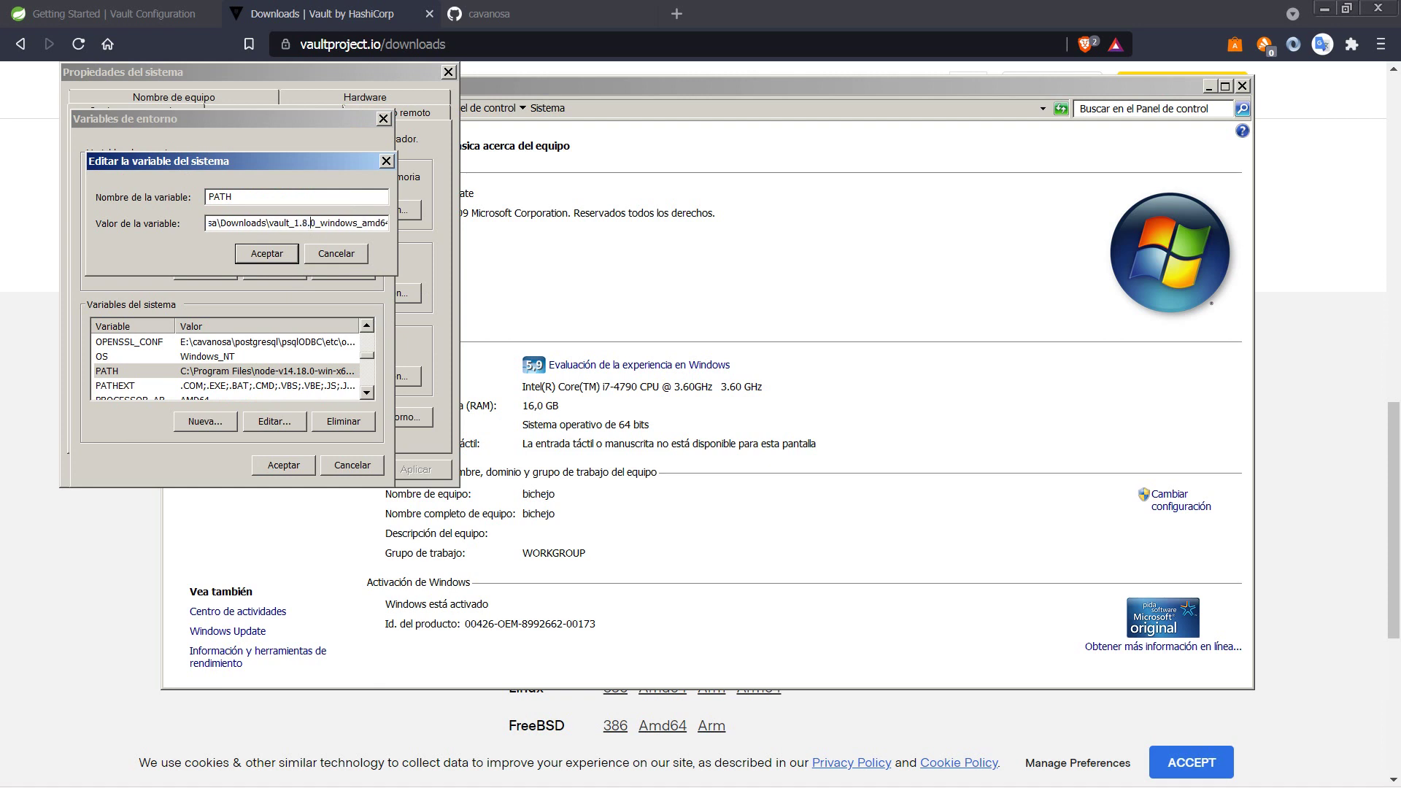
key(BackSpace)
text(8)
click(267, 253)
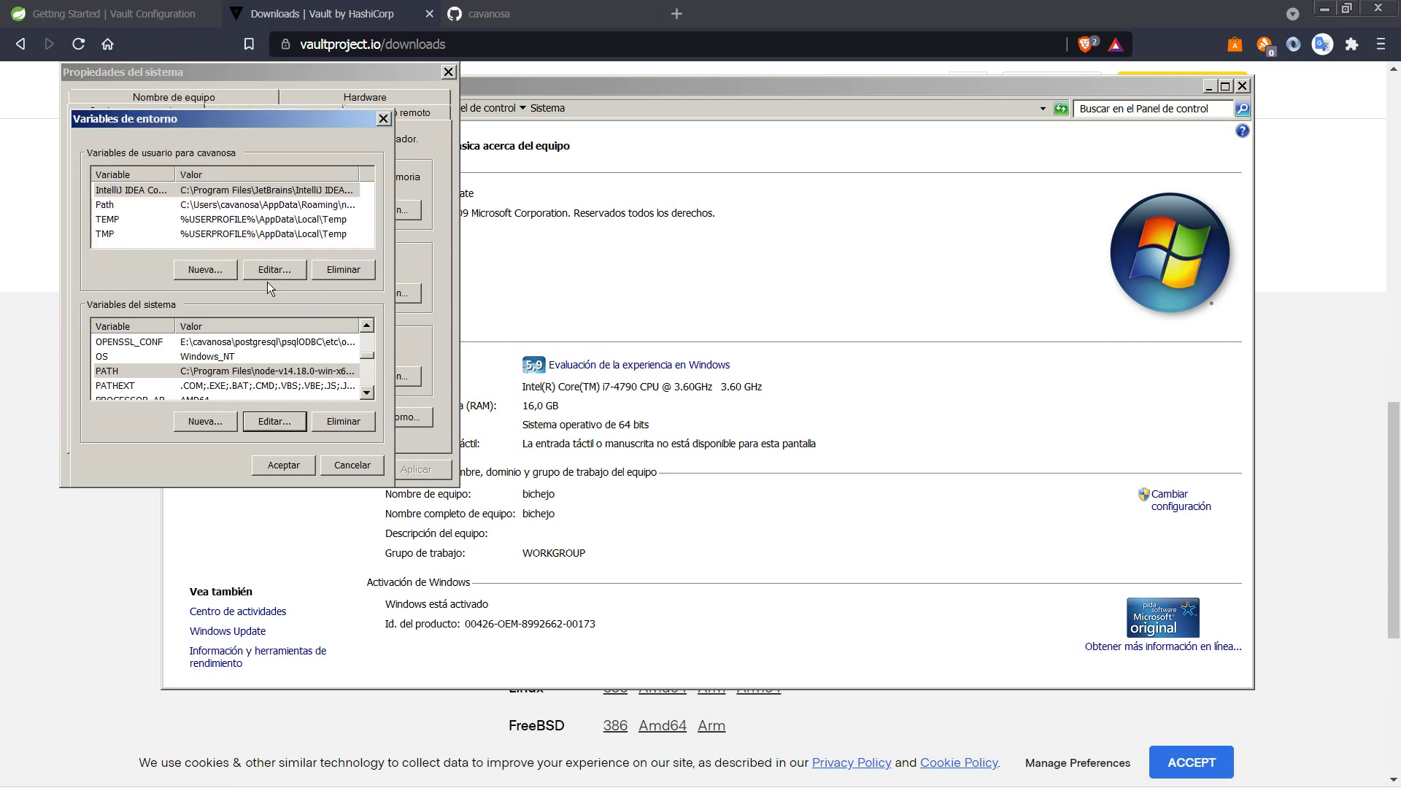
click(268, 466)
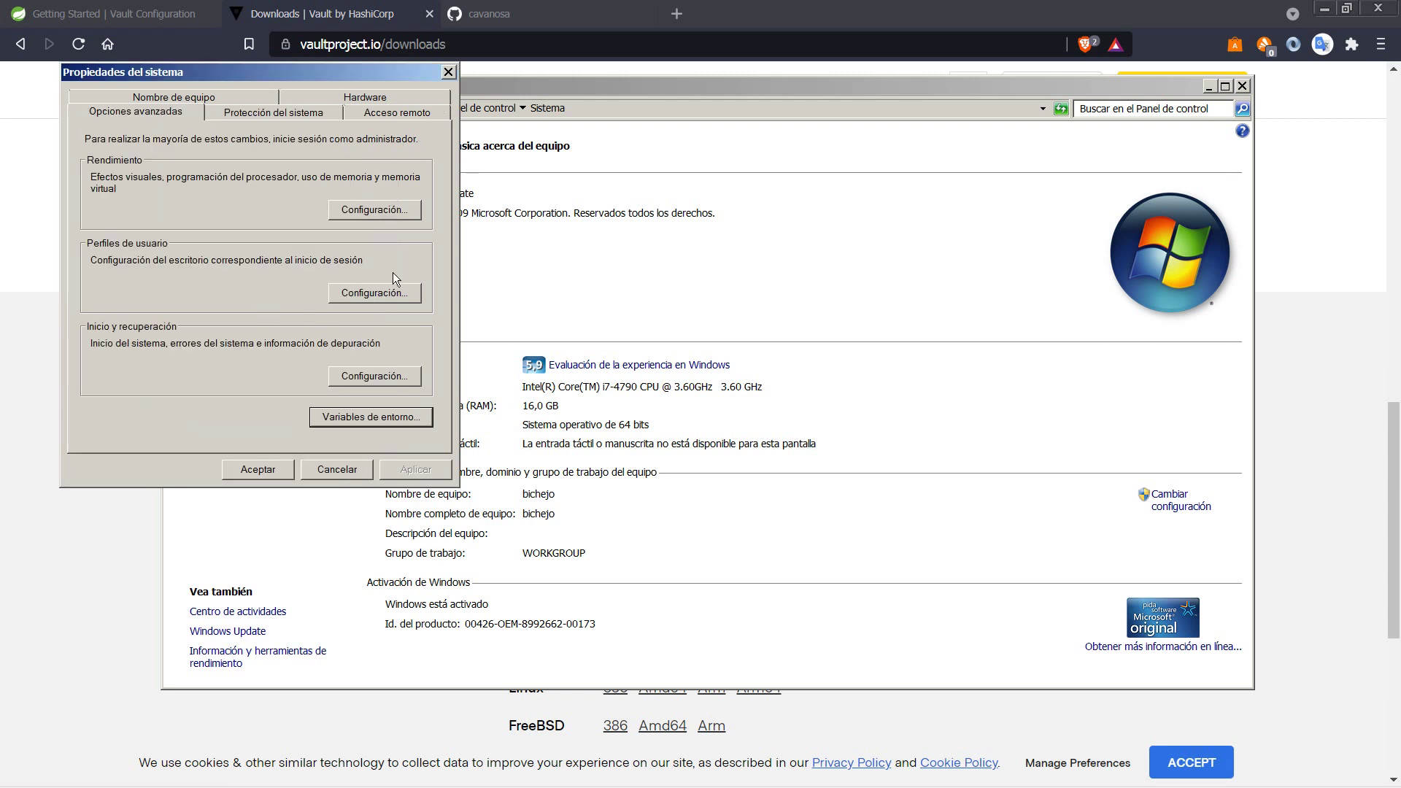
click(272, 472)
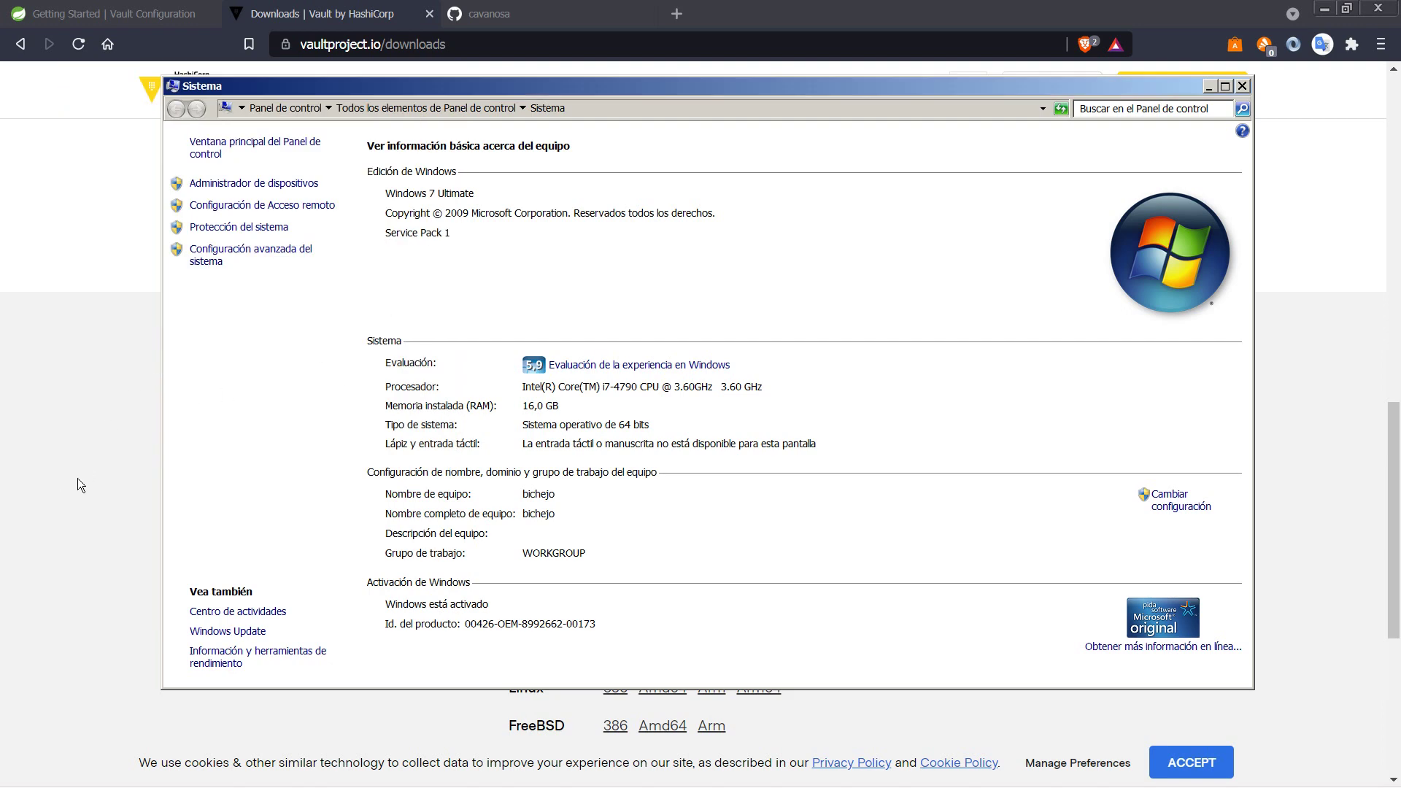
Step: Rerun vault server --dev in Git Bash and clear the terminal after it fails
key(alt+Tab)
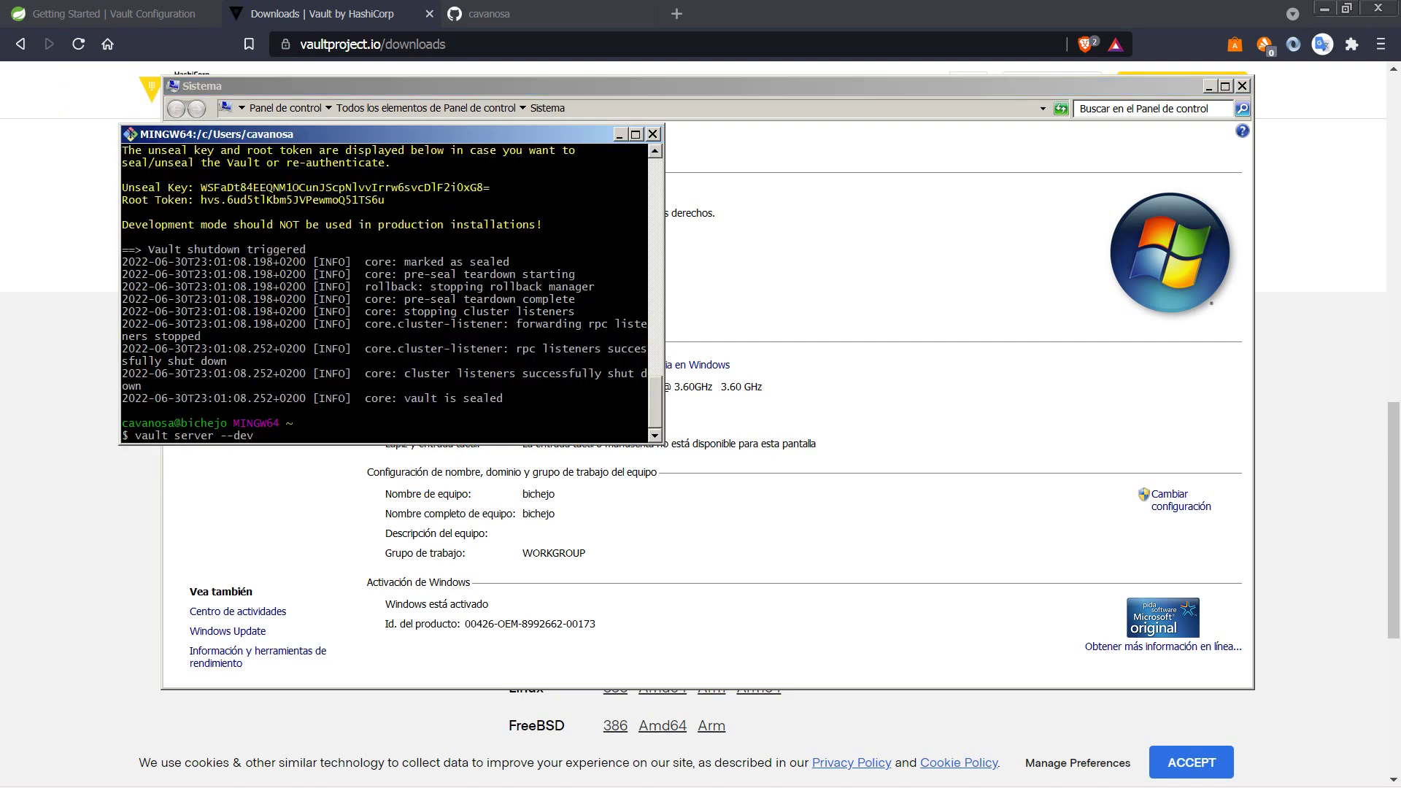
key(Return)
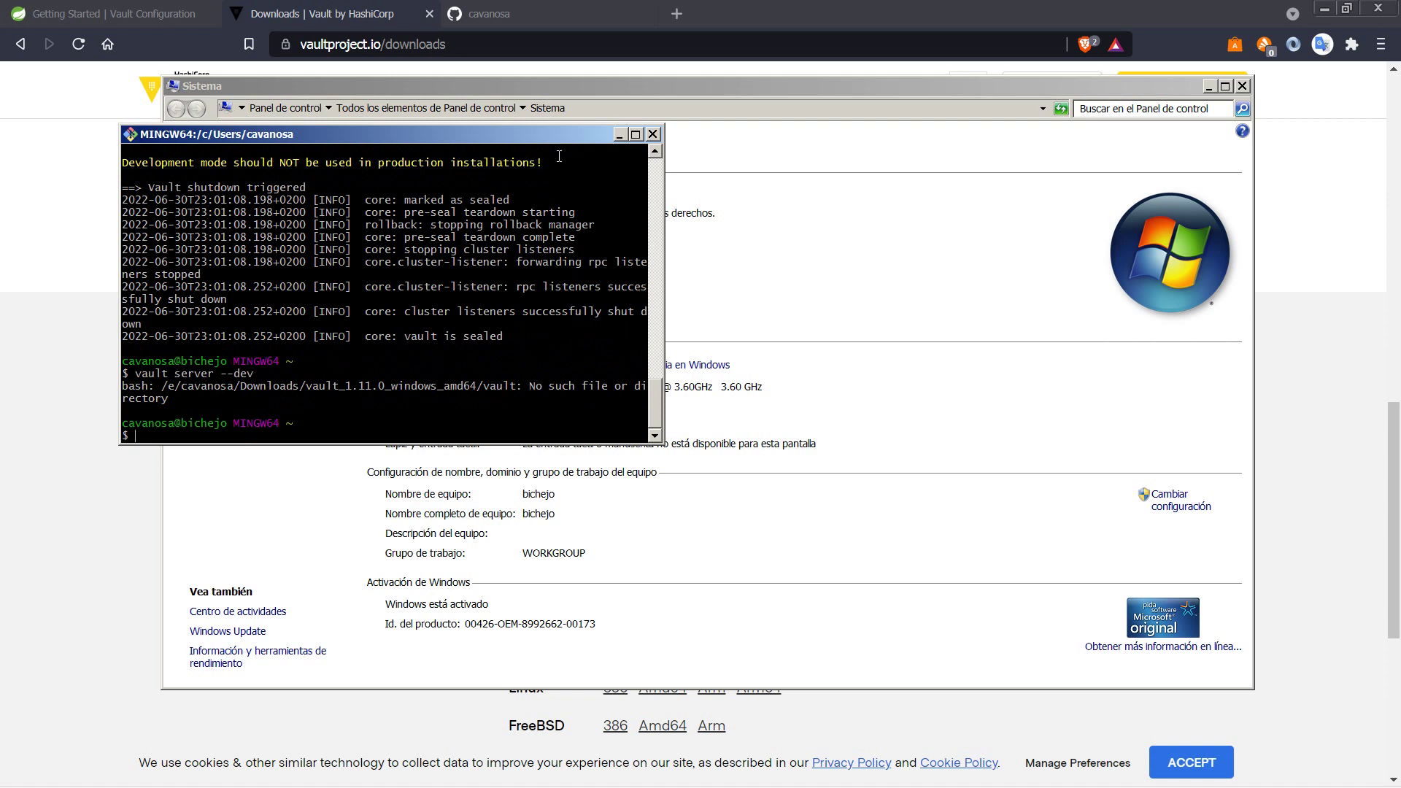
key(ctrl+l)
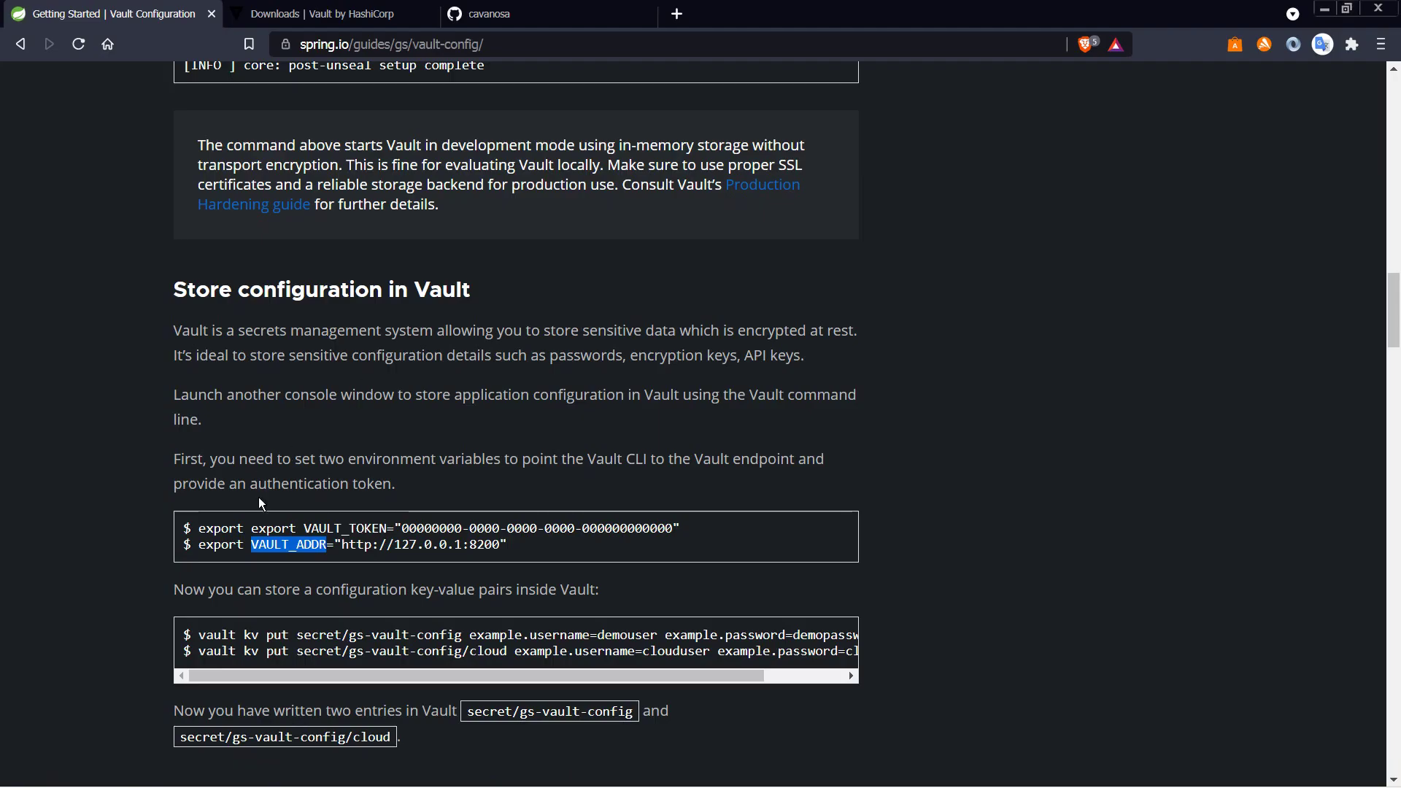
Step: Start the dev server with the guide's vault server --dev --dev-root-token-id command
click(259, 495)
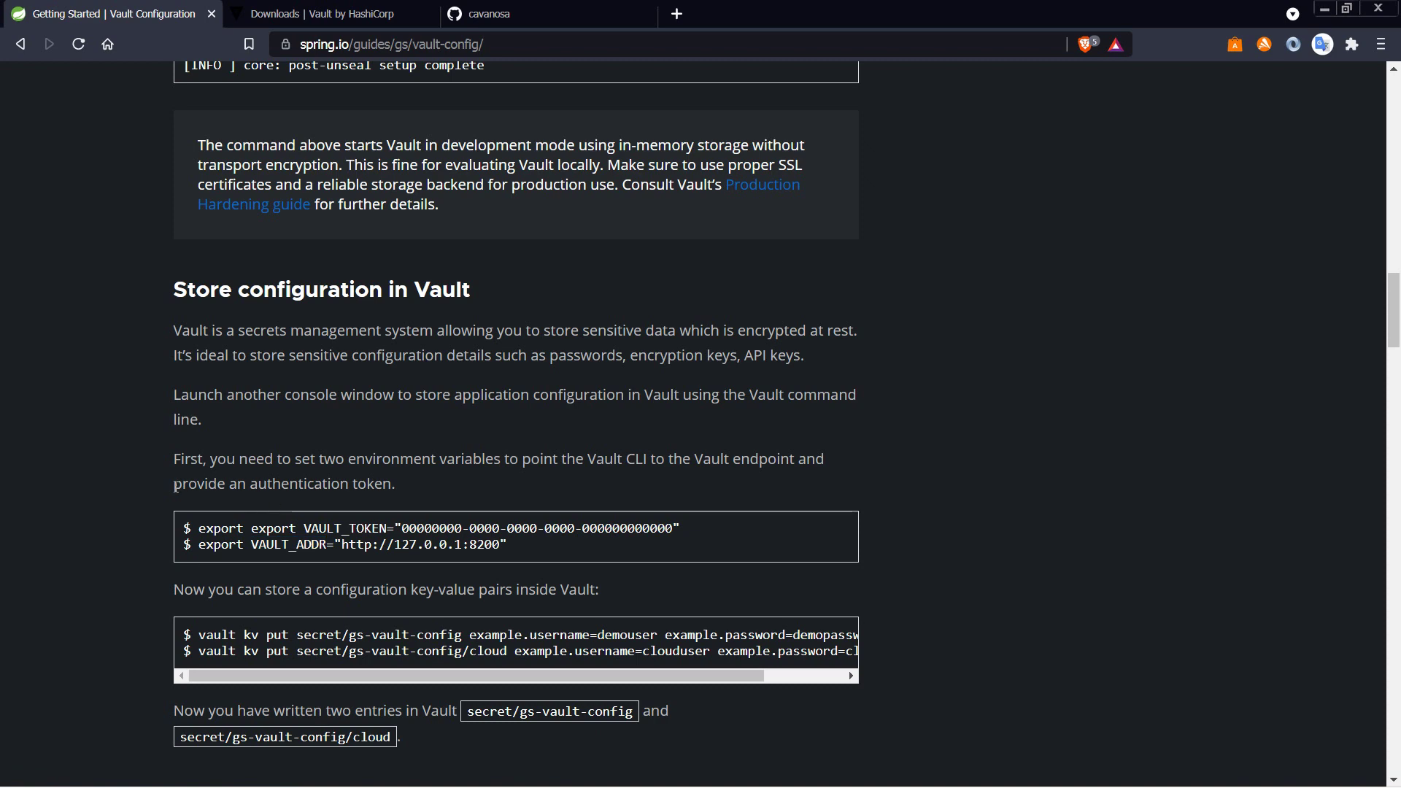
scroll(175, 488, down, 1)
scroll(236, 481, up, 5)
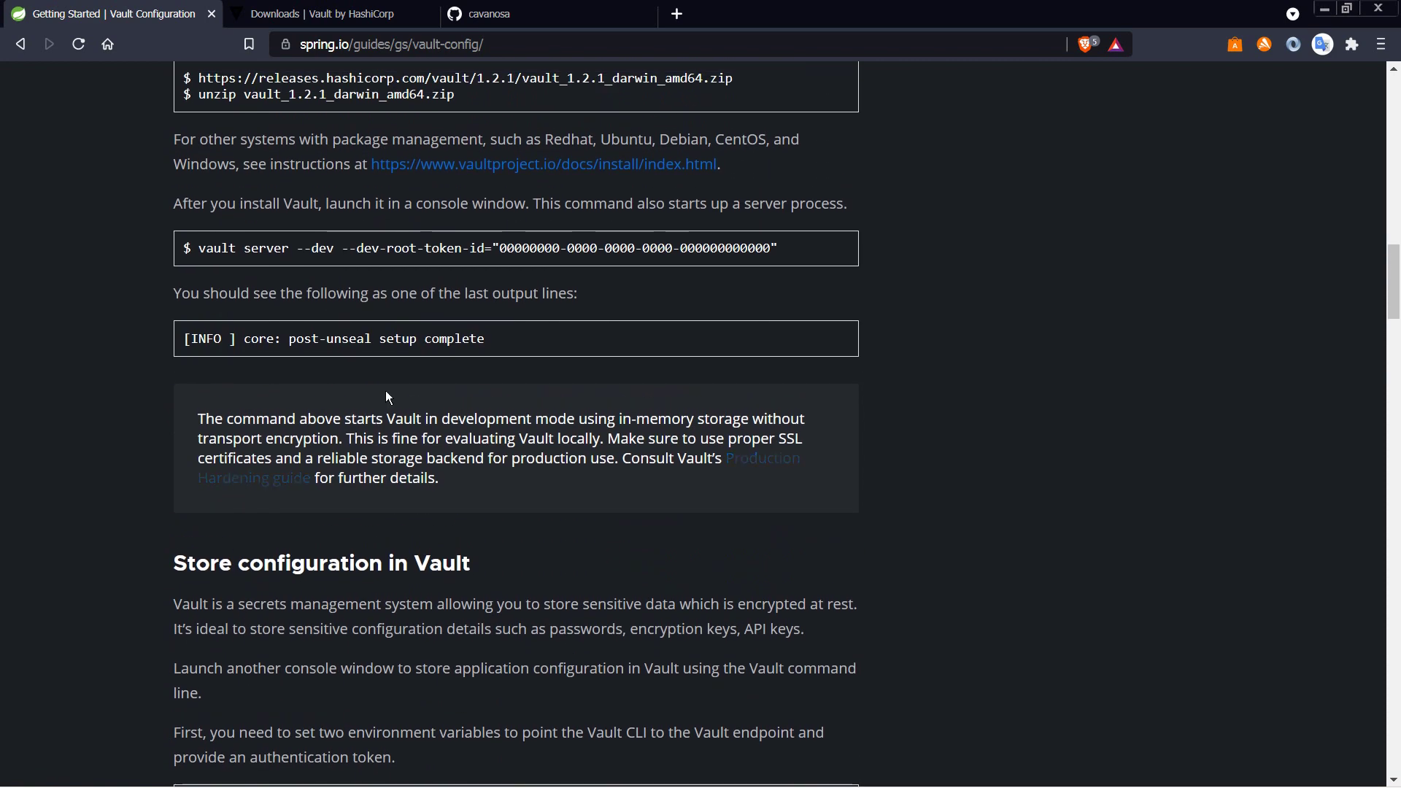
drag(769, 250, 202, 243)
key(super+c)
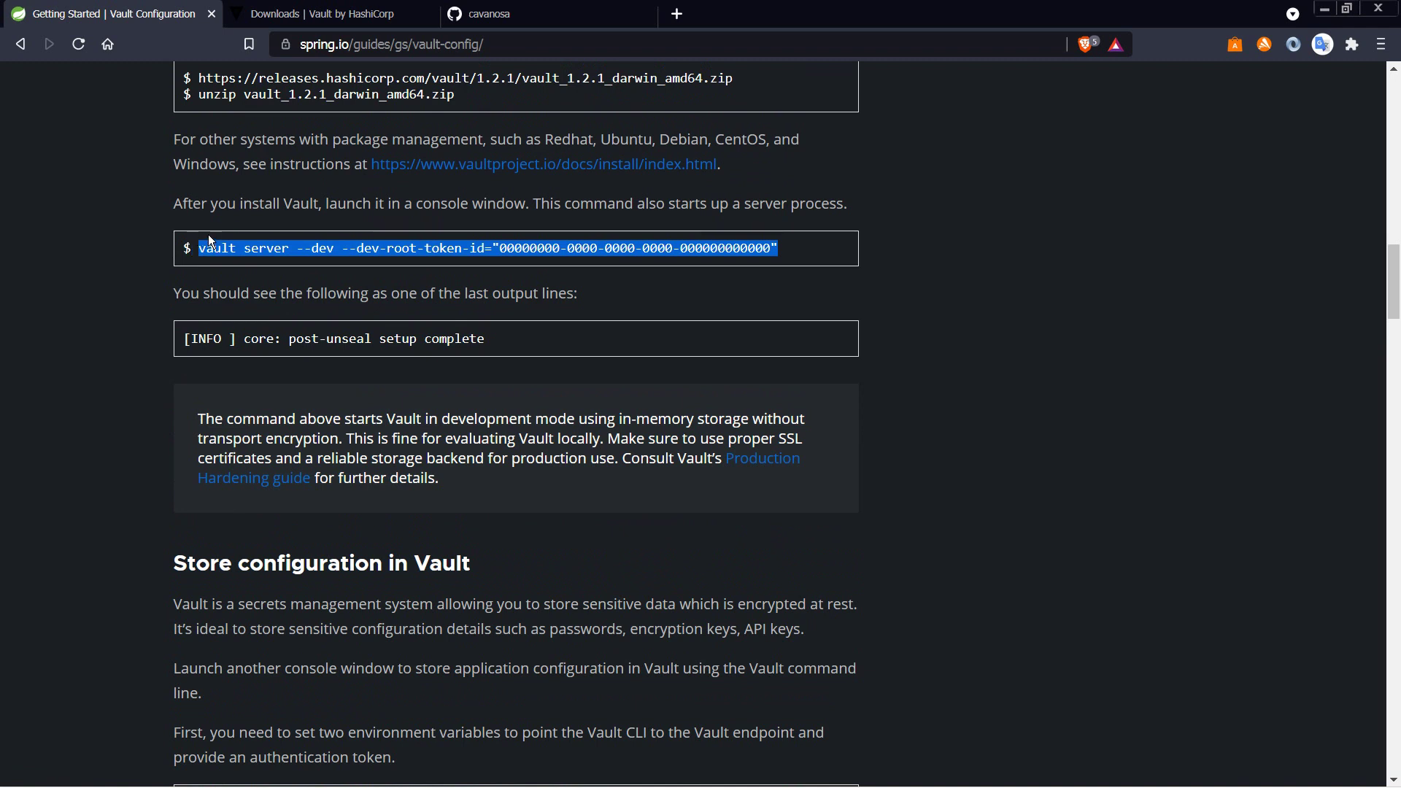
key(alt+Tab)
right_click(288, 203)
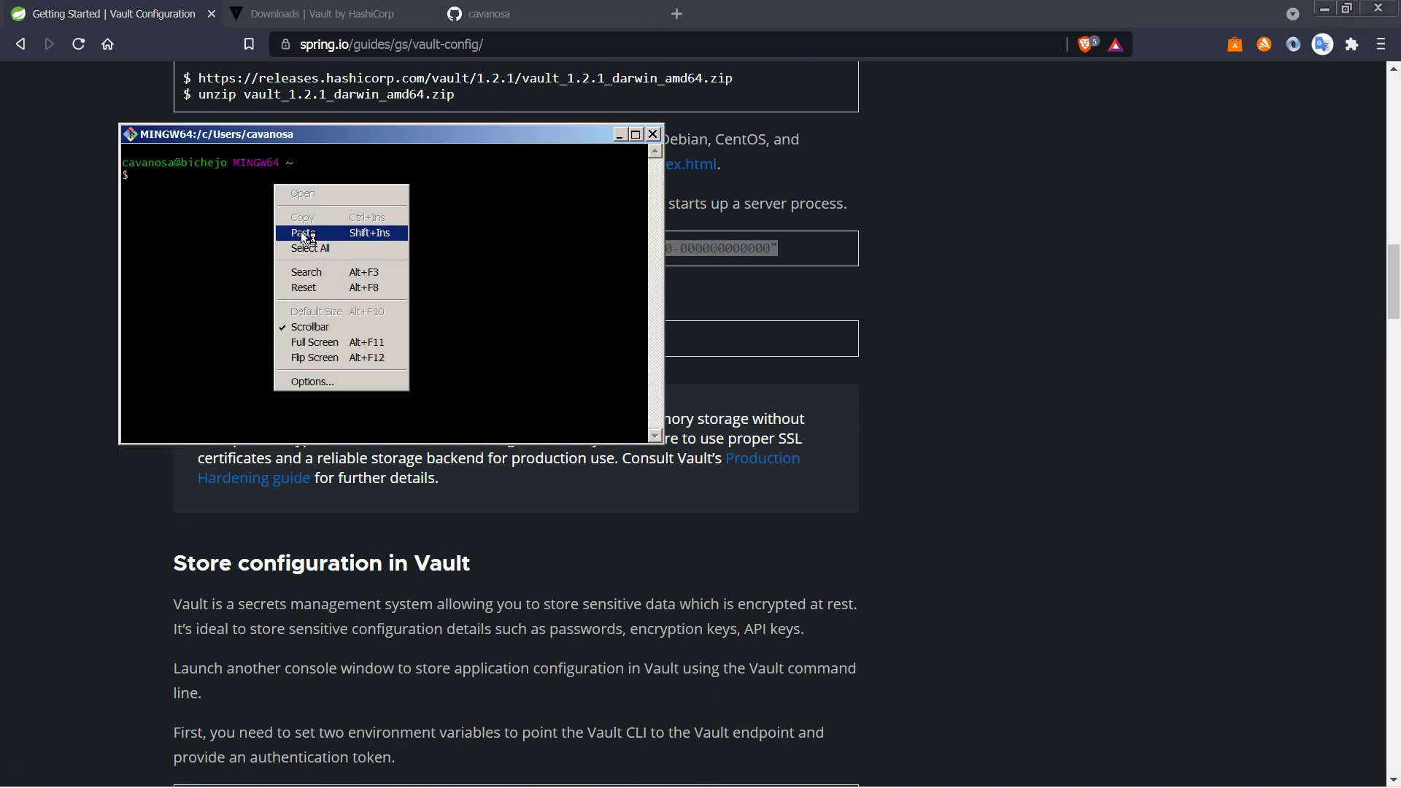
click(304, 233)
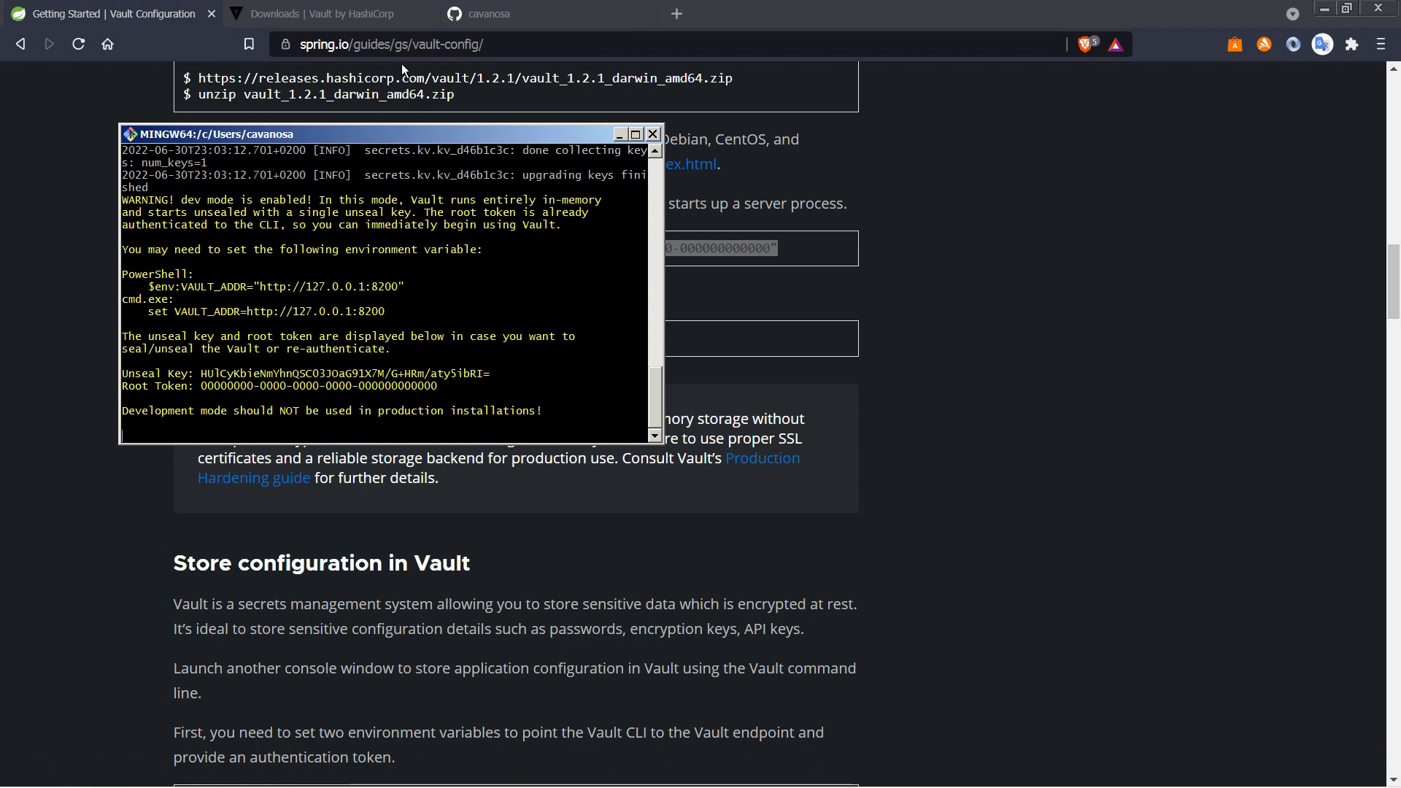
click(676, 13)
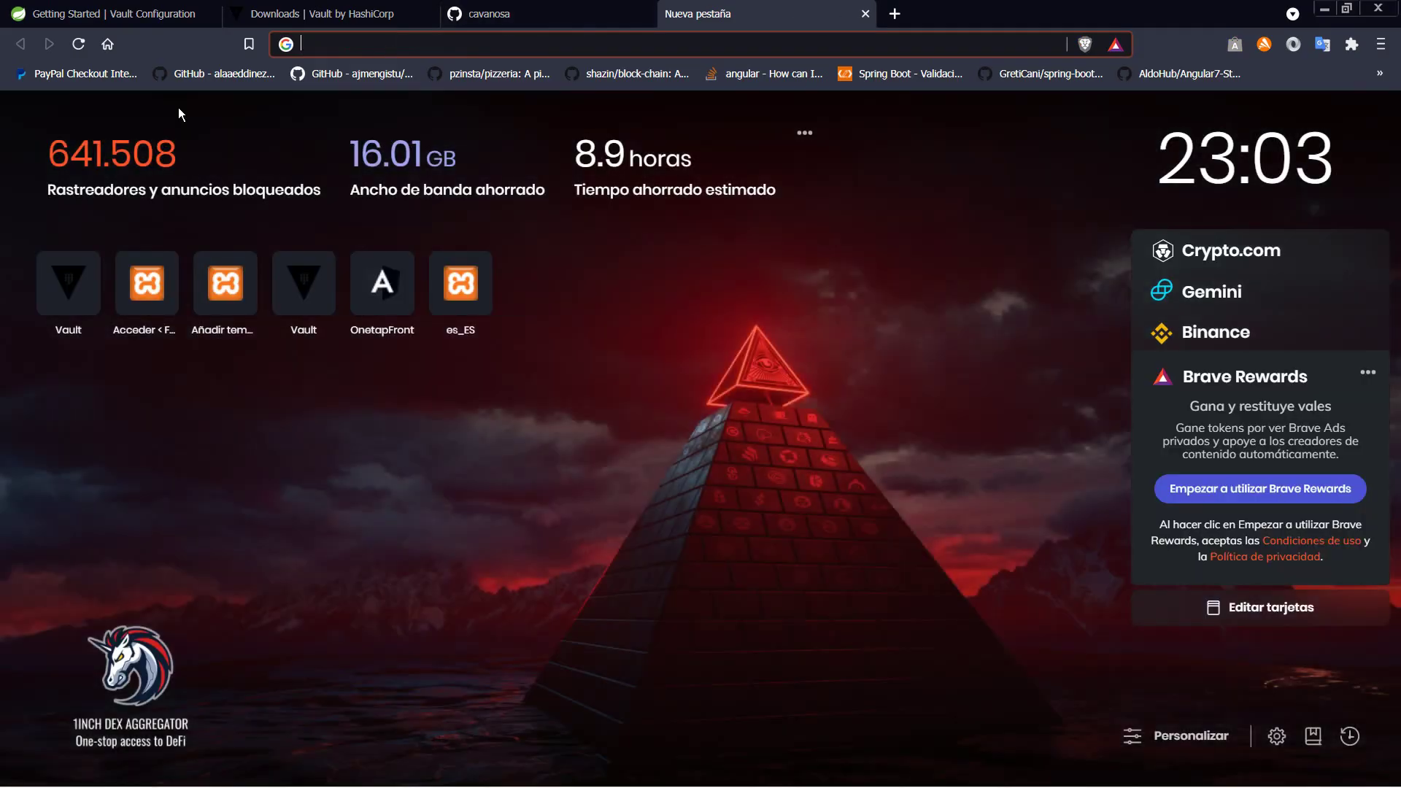
Step: Load localhost:8200 and sign in to Vault with the root token copied from the guide
text(localhost:8200)
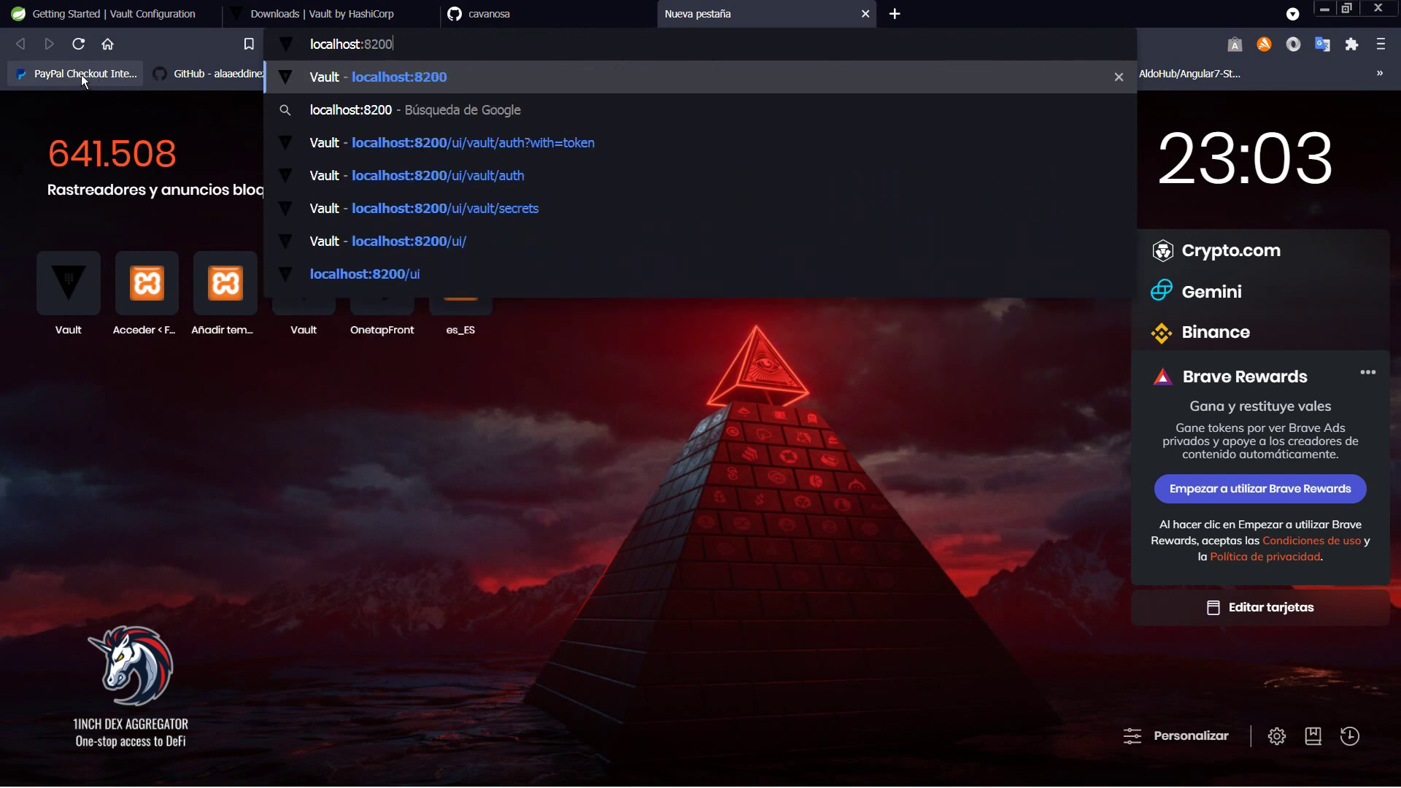
key(Return)
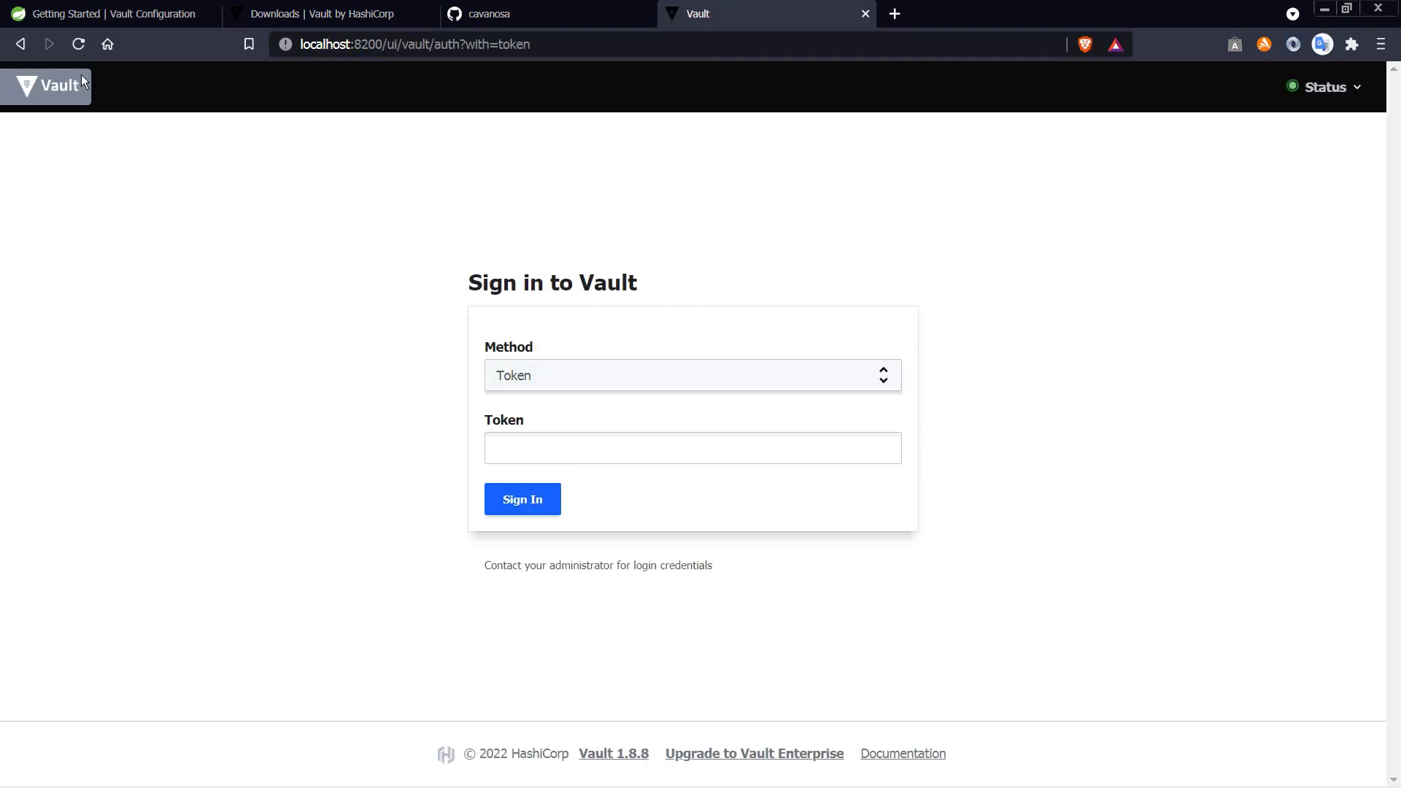
click(110, 13)
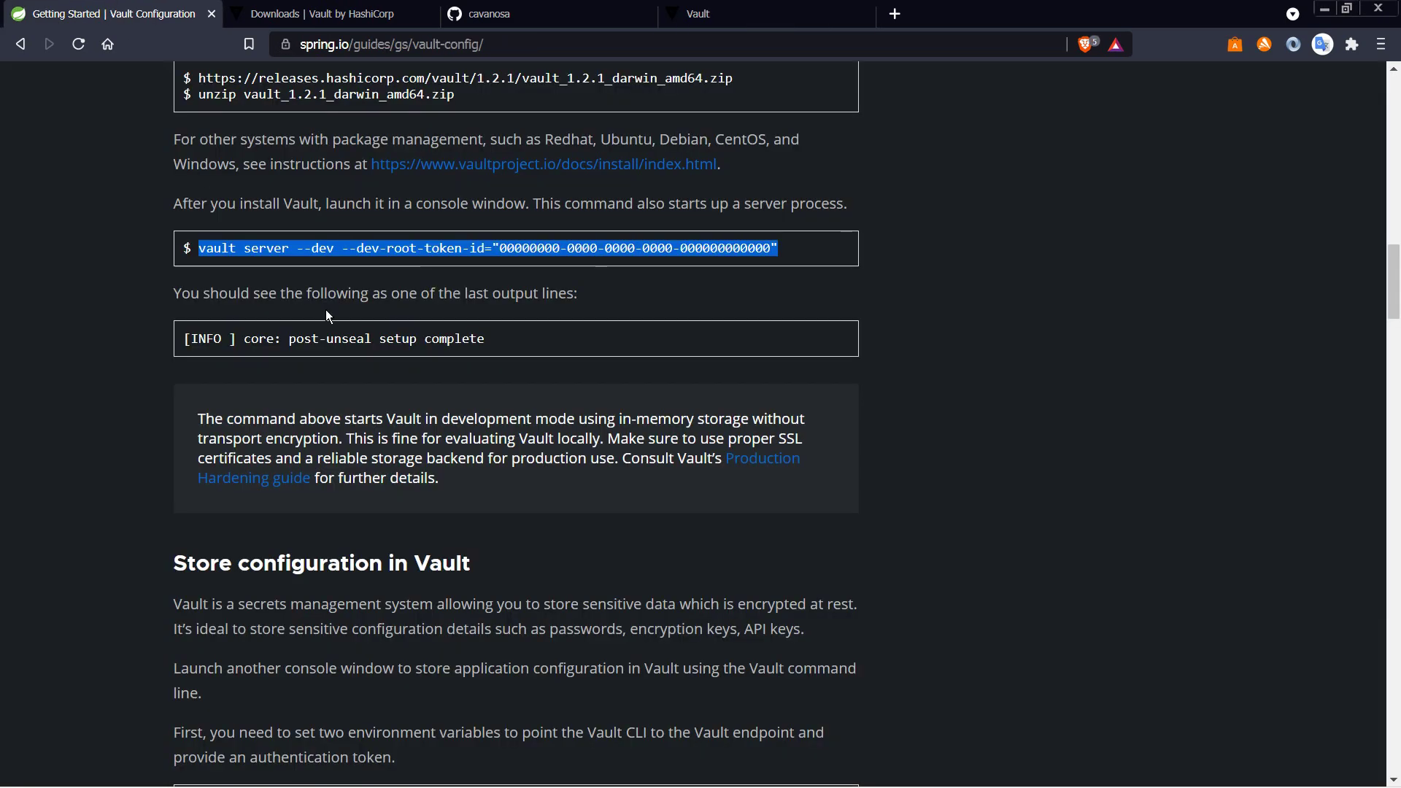
click(552, 253)
drag(500, 249, 772, 248)
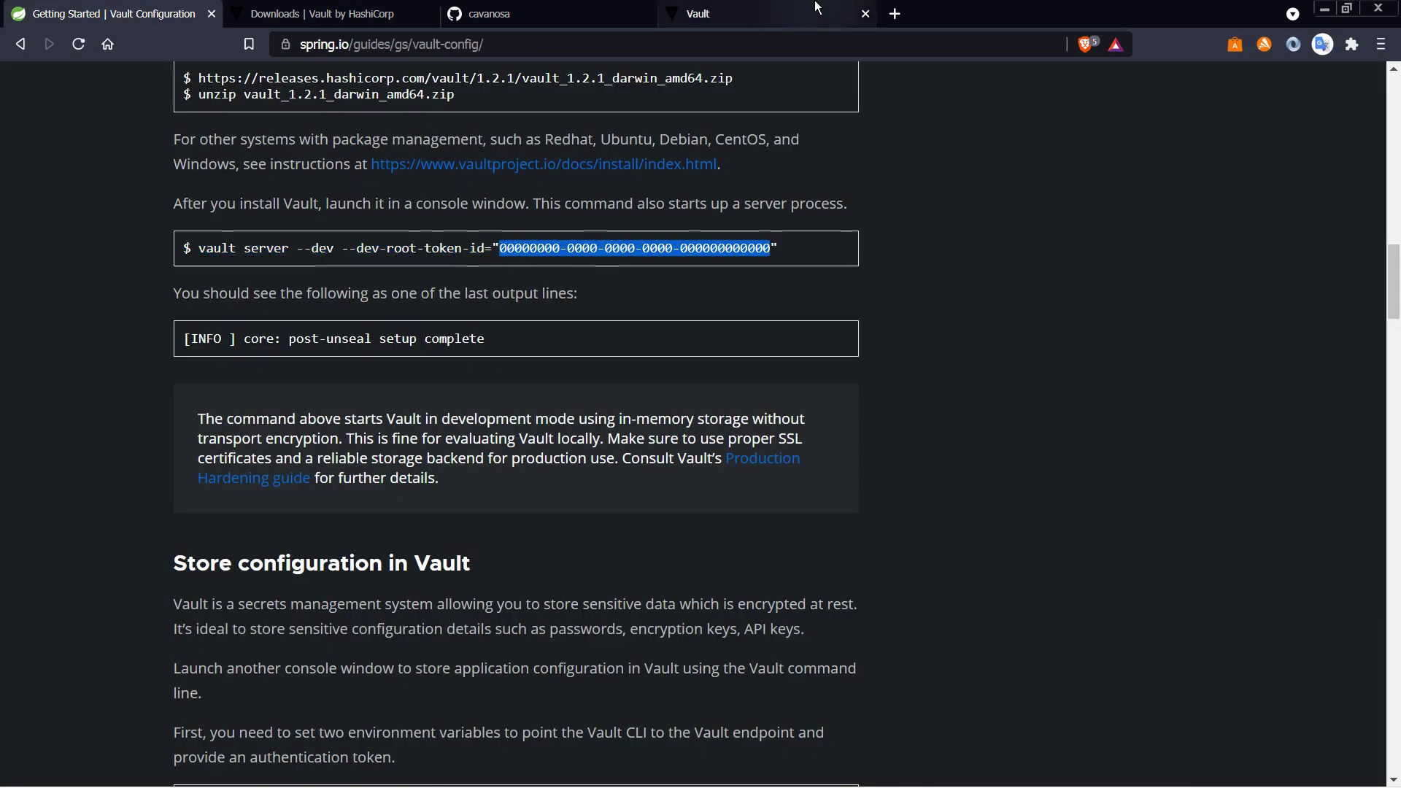
click(699, 13)
click(564, 434)
key(ctrl+v)
click(536, 497)
Step: Open the empty secret/ engine and dismiss the root-token warning
click(83, 388)
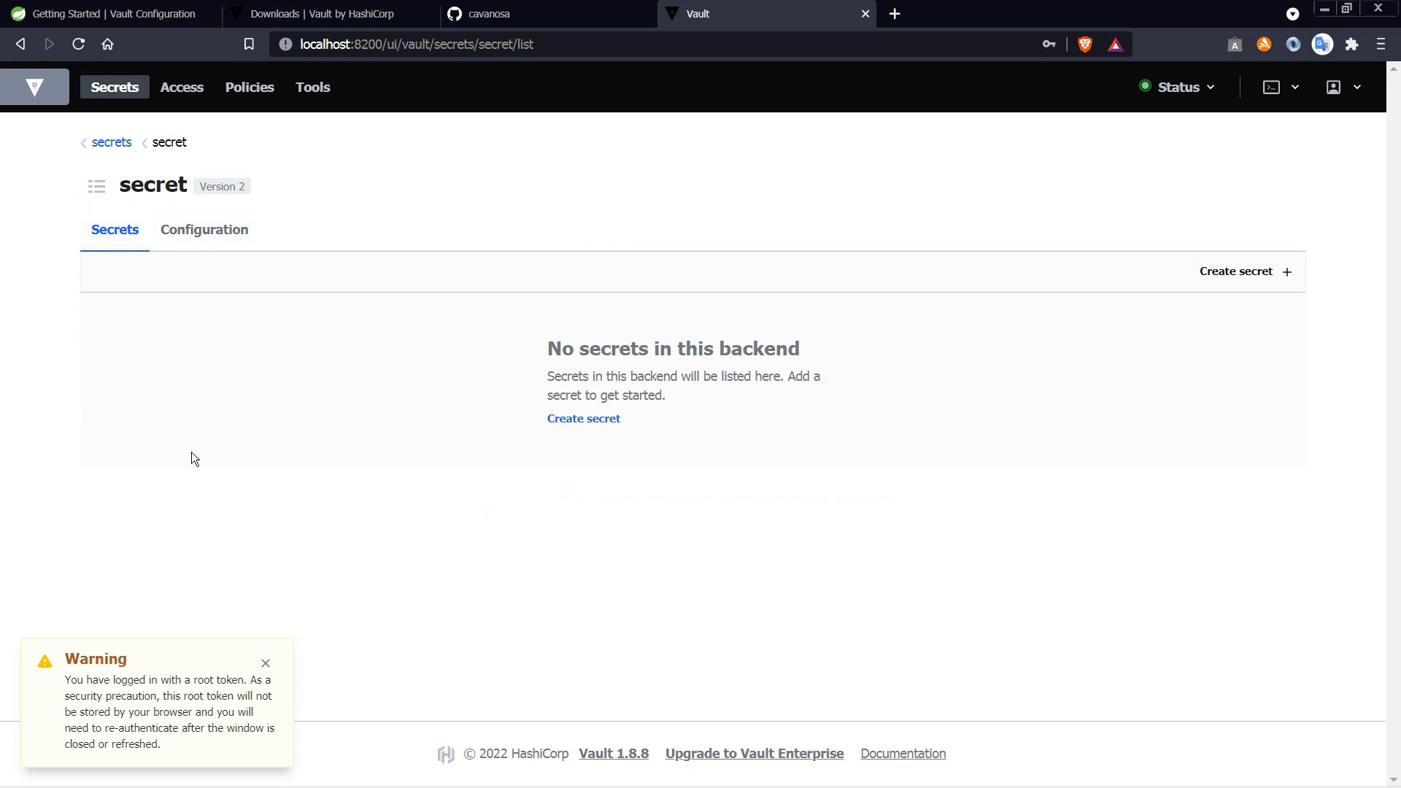
click(266, 662)
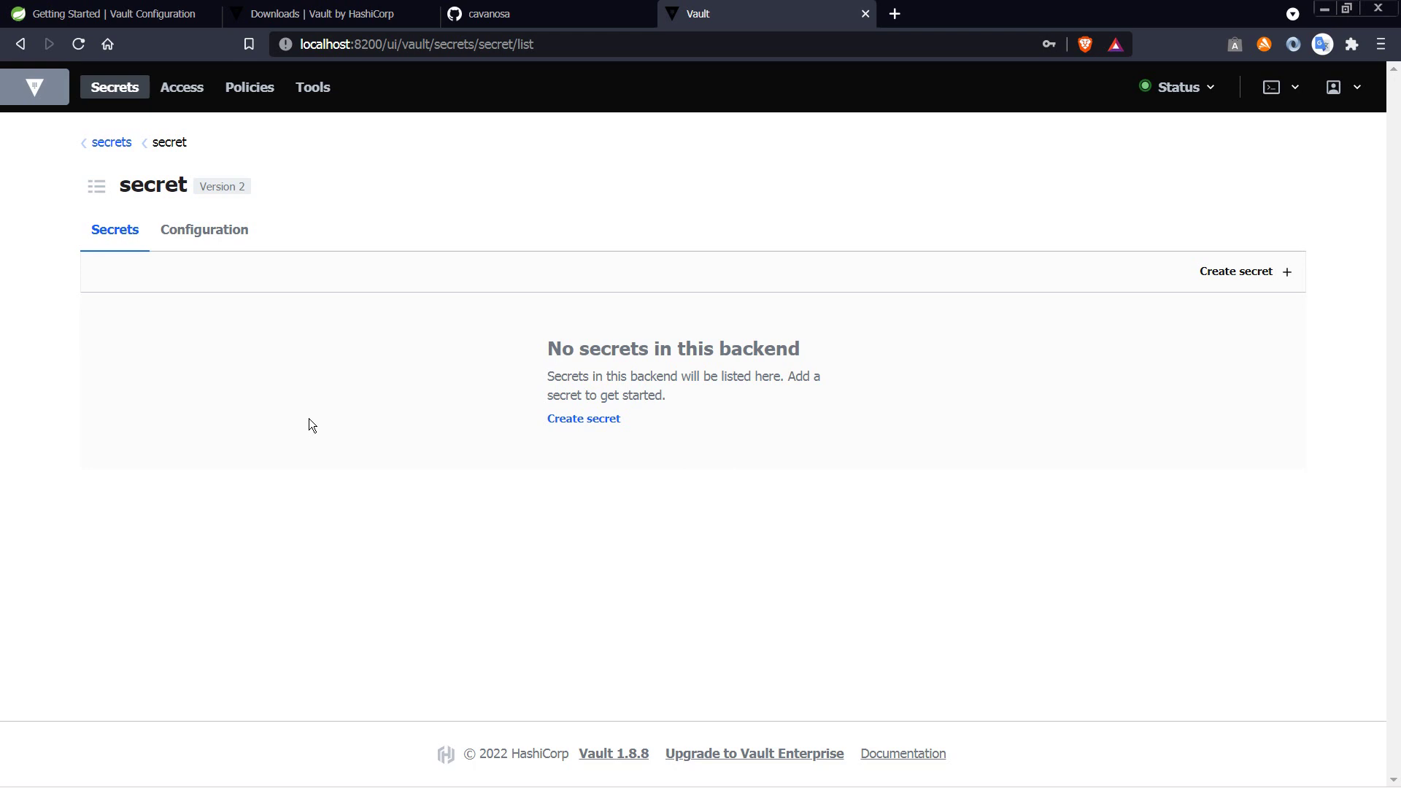
key(alt+Tab)
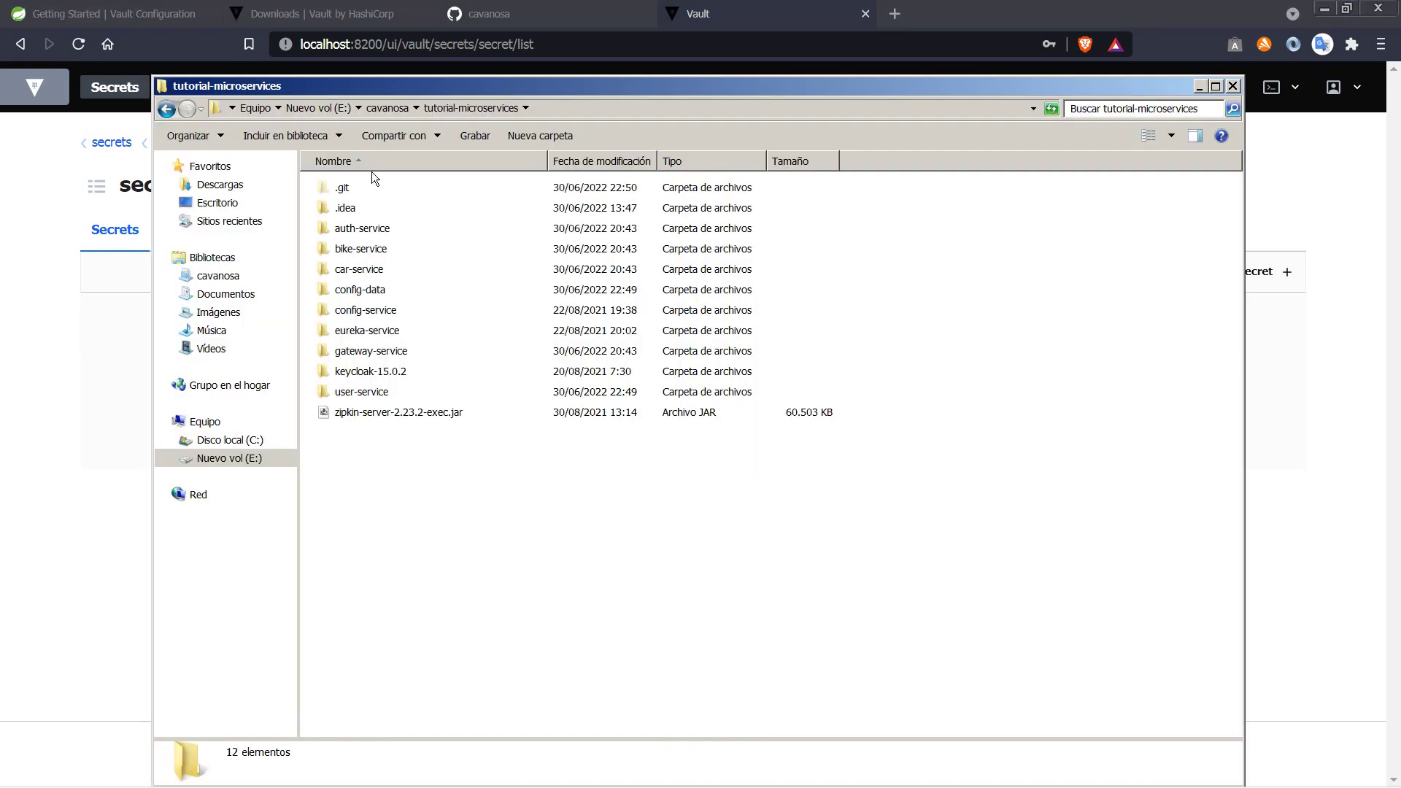
Step: cd Git Bash into tutorial-microservices and run git branch, showing eureka as current
click(378, 108)
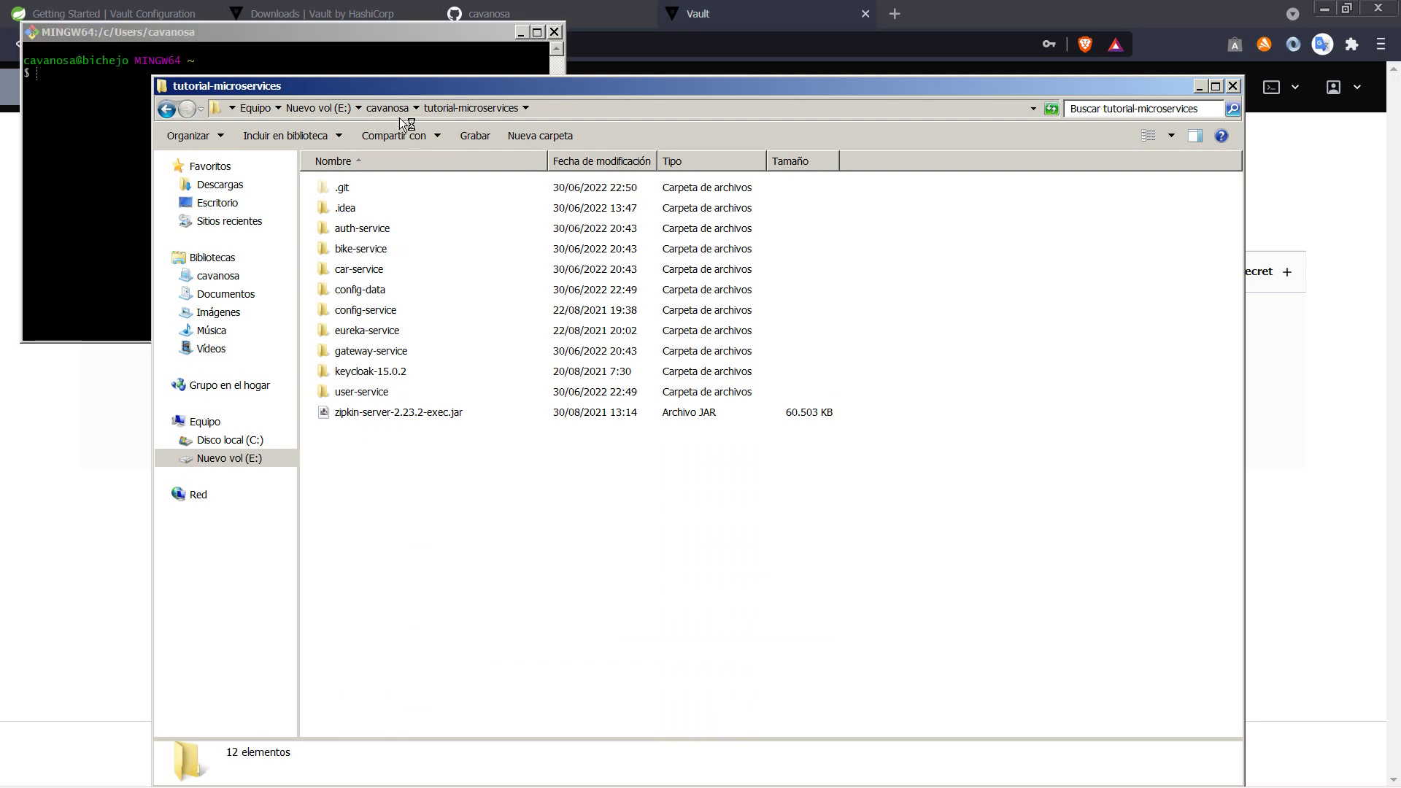
drag(381, 732, 105, 277)
click(310, 71)
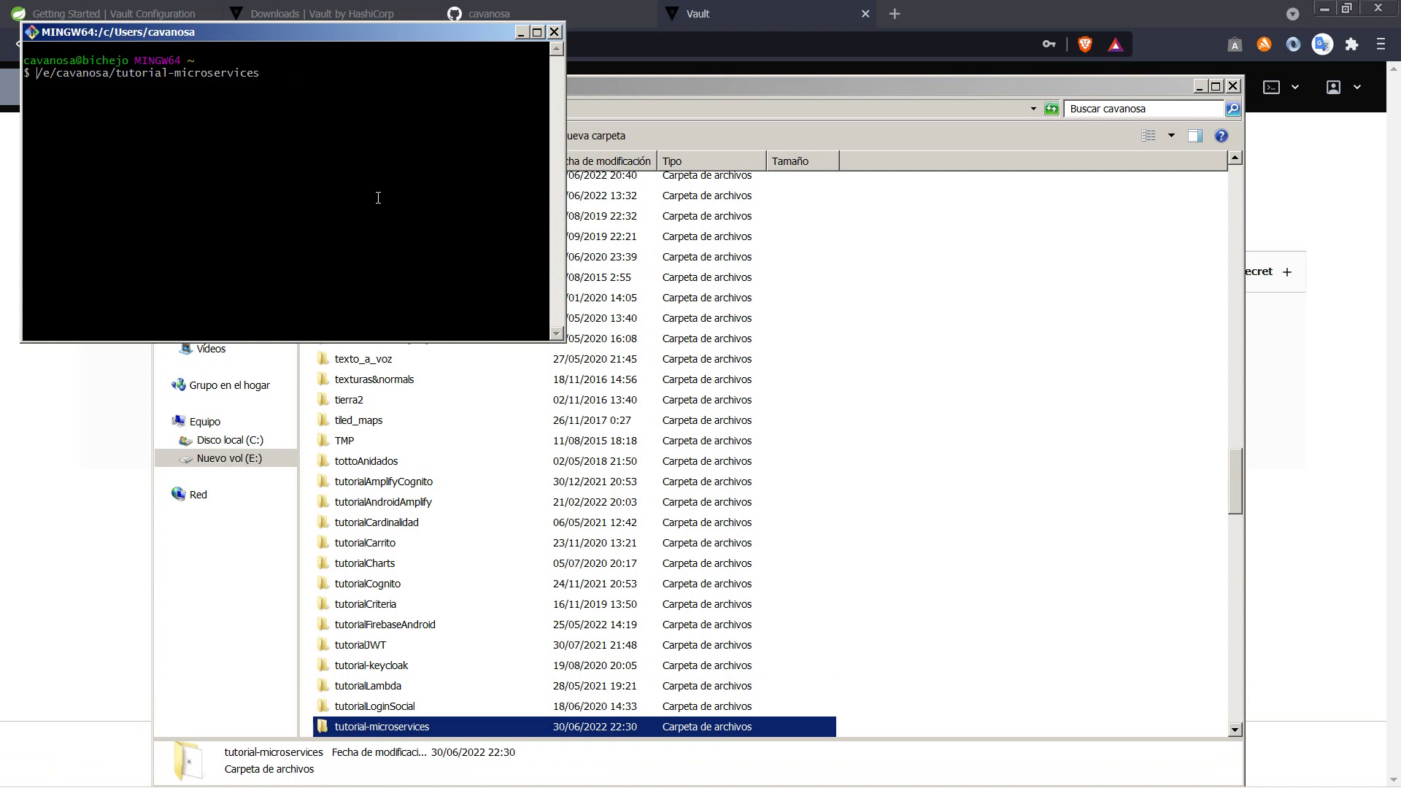
text(cd)
key(Return)
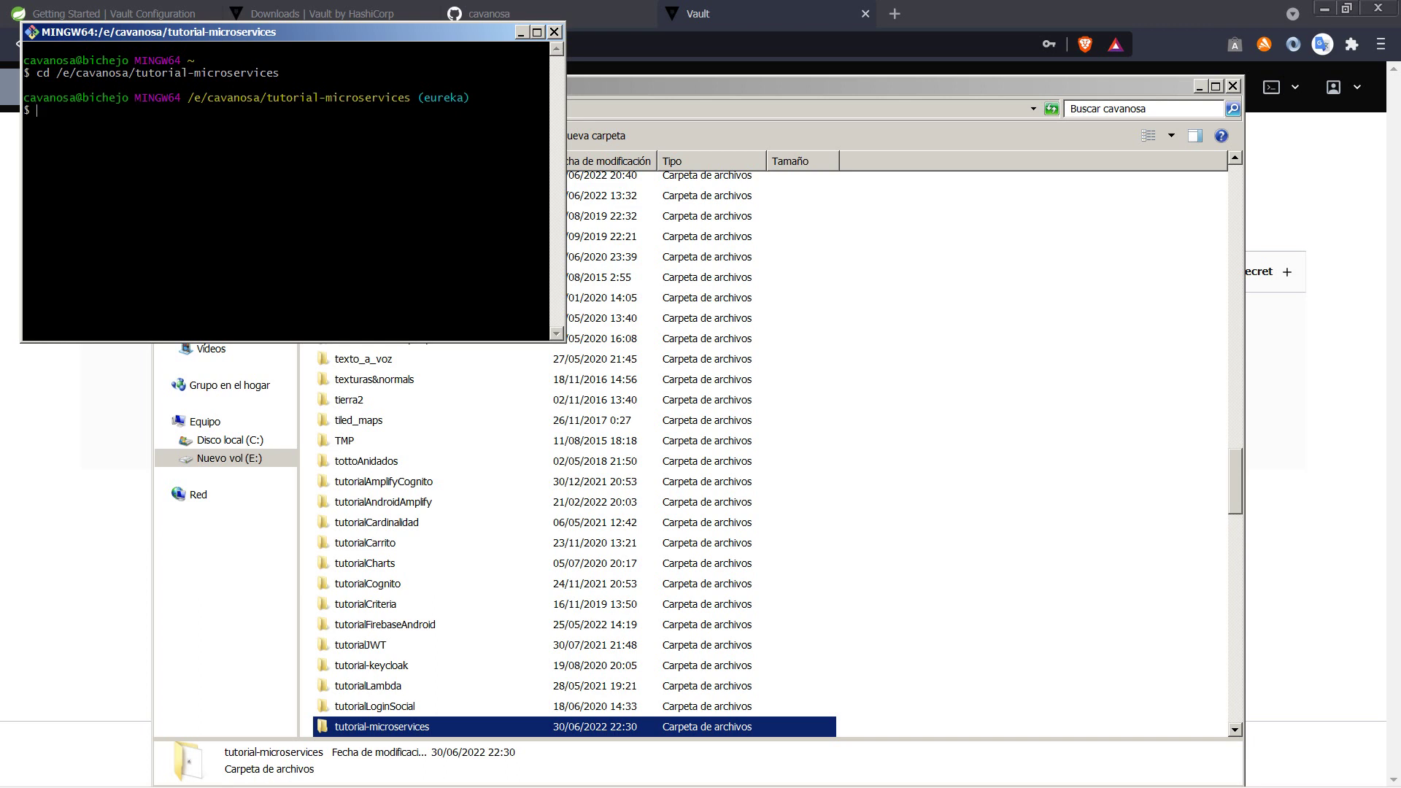
text(git branch)
key(Return)
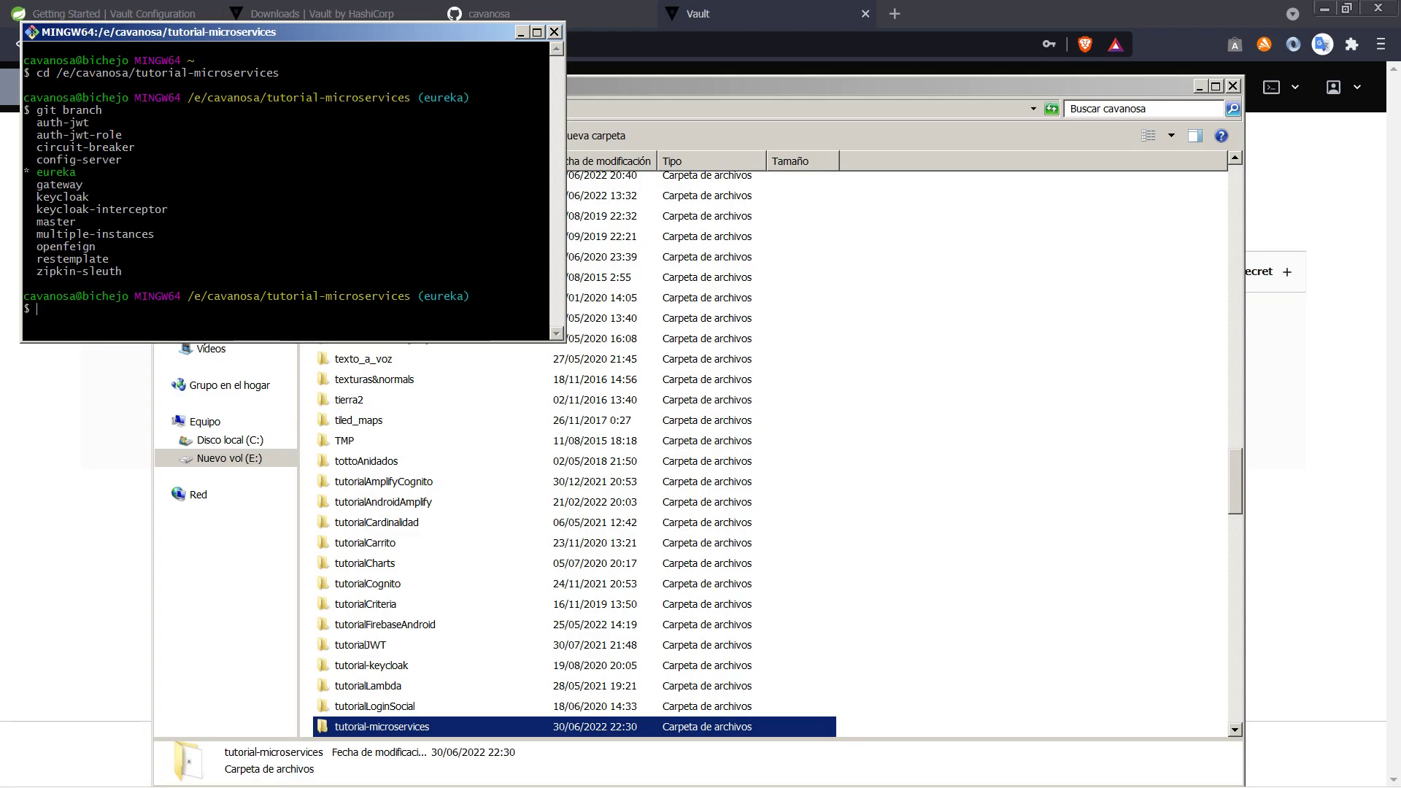
click(487, 13)
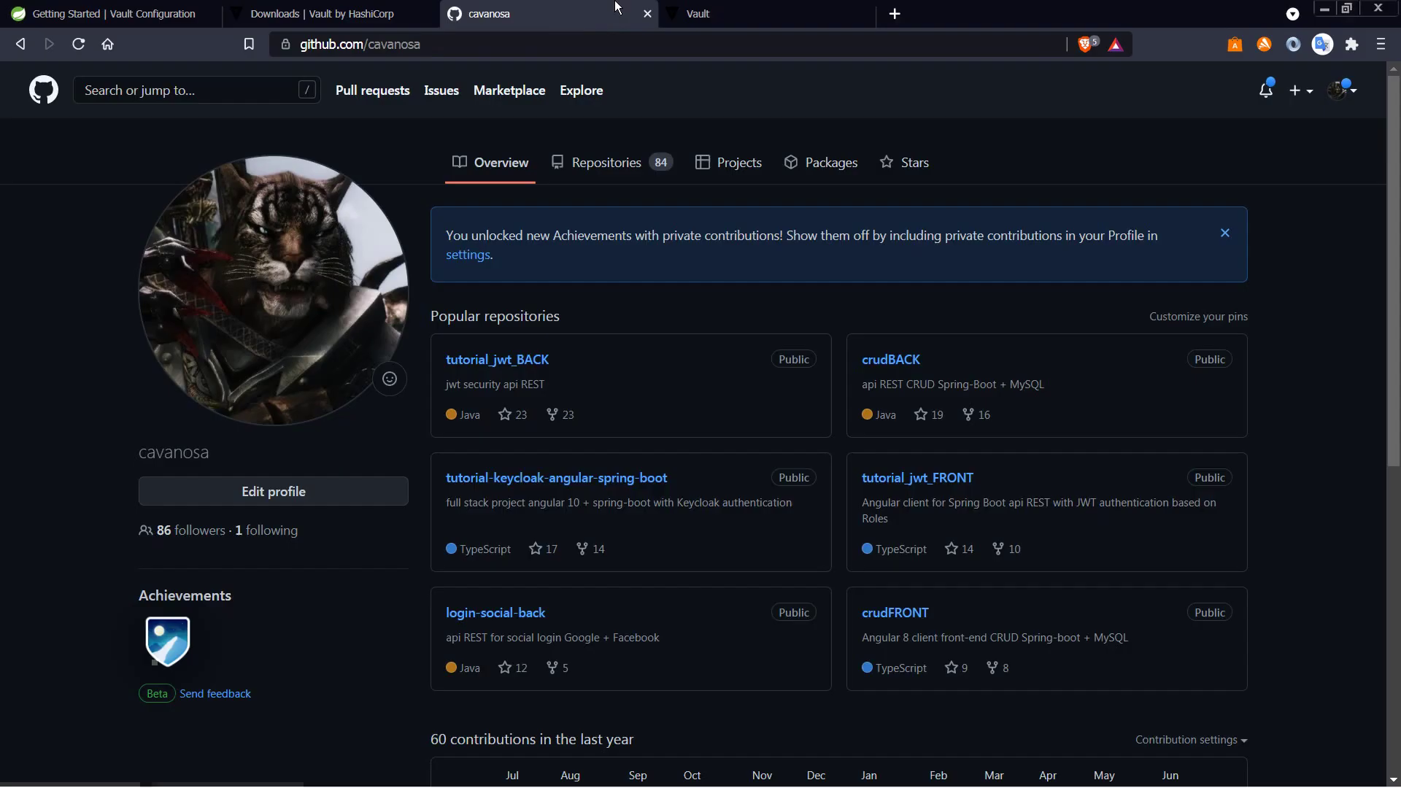
Step: Open the microservices-tutorial repository on GitHub and switch its view to the eureka branch
click(578, 173)
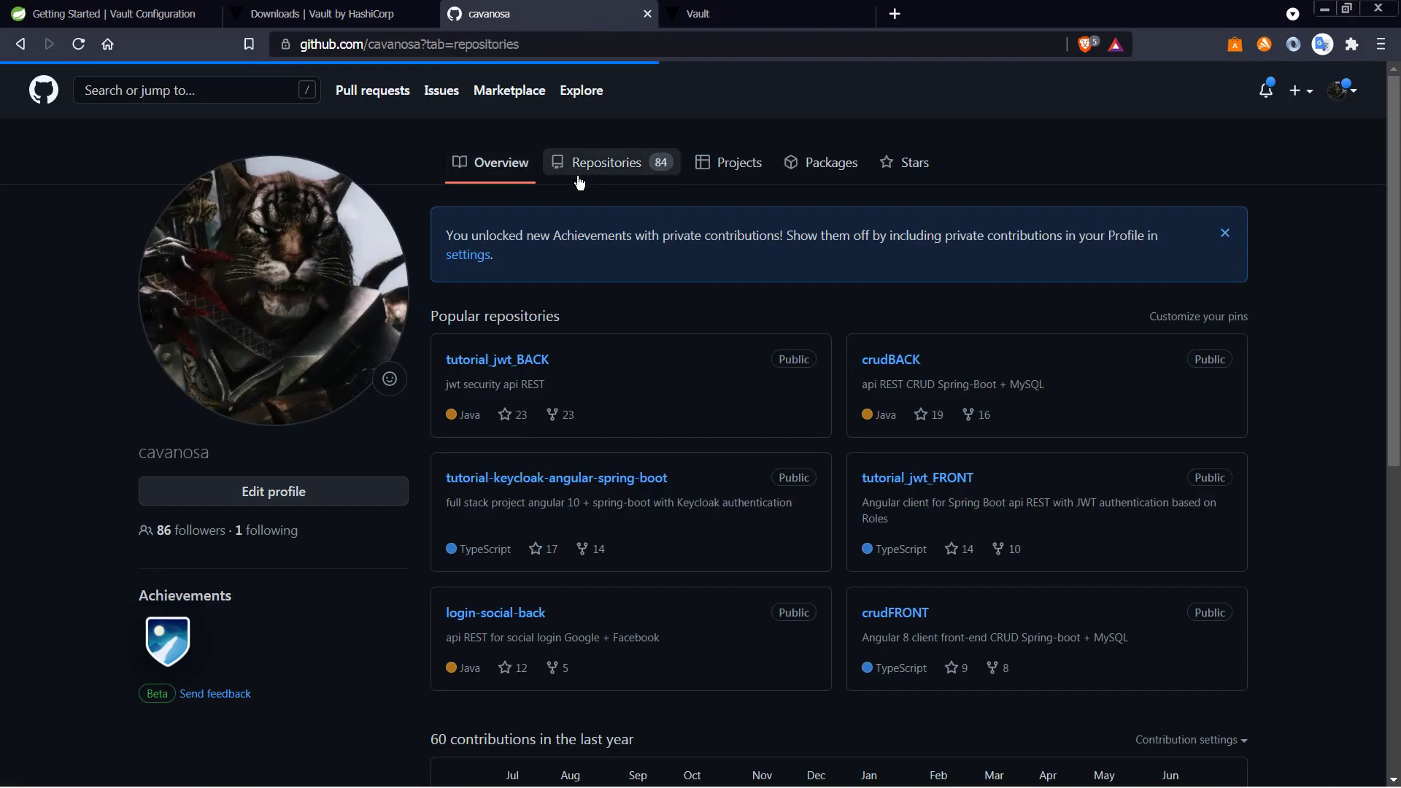
click(550, 294)
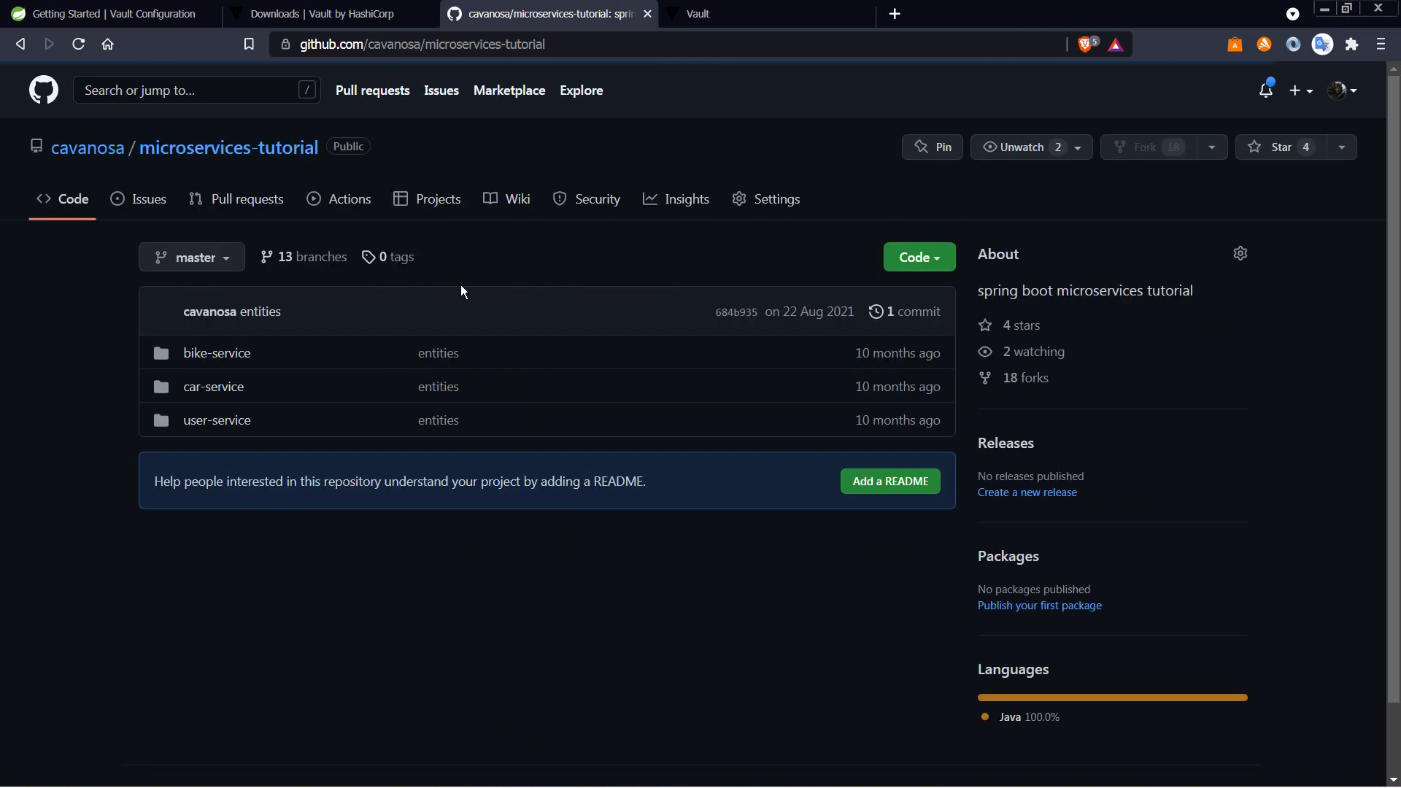
click(222, 262)
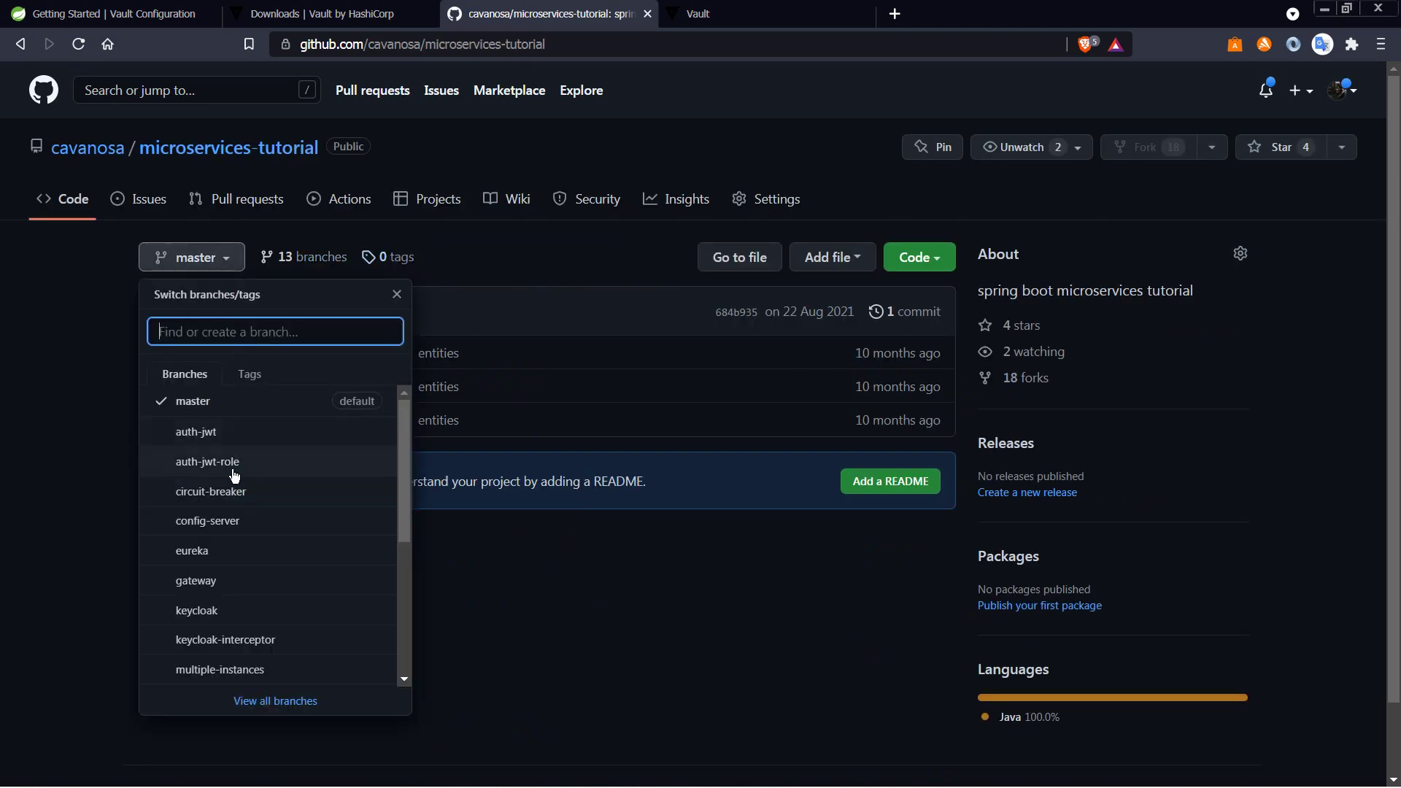
click(479, 278)
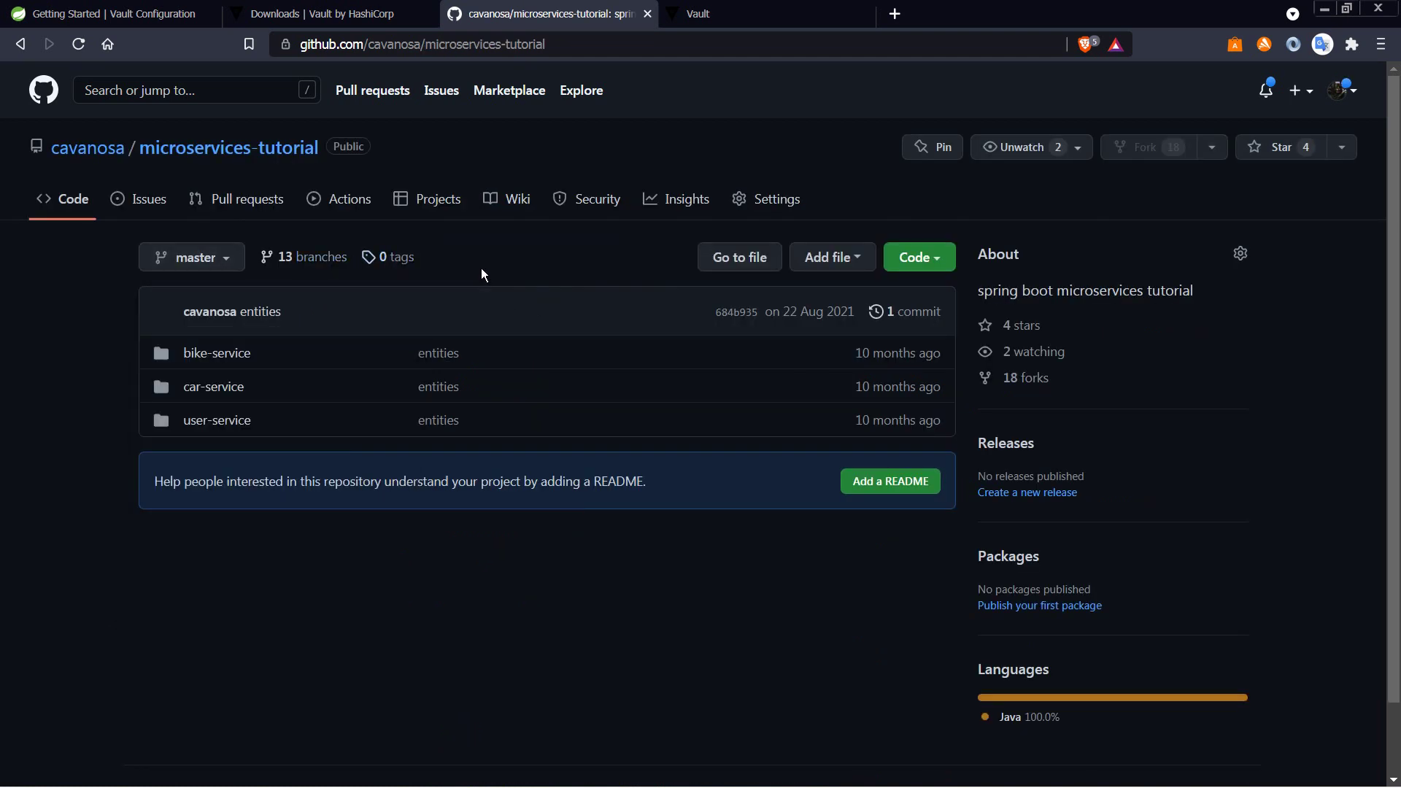
click(228, 263)
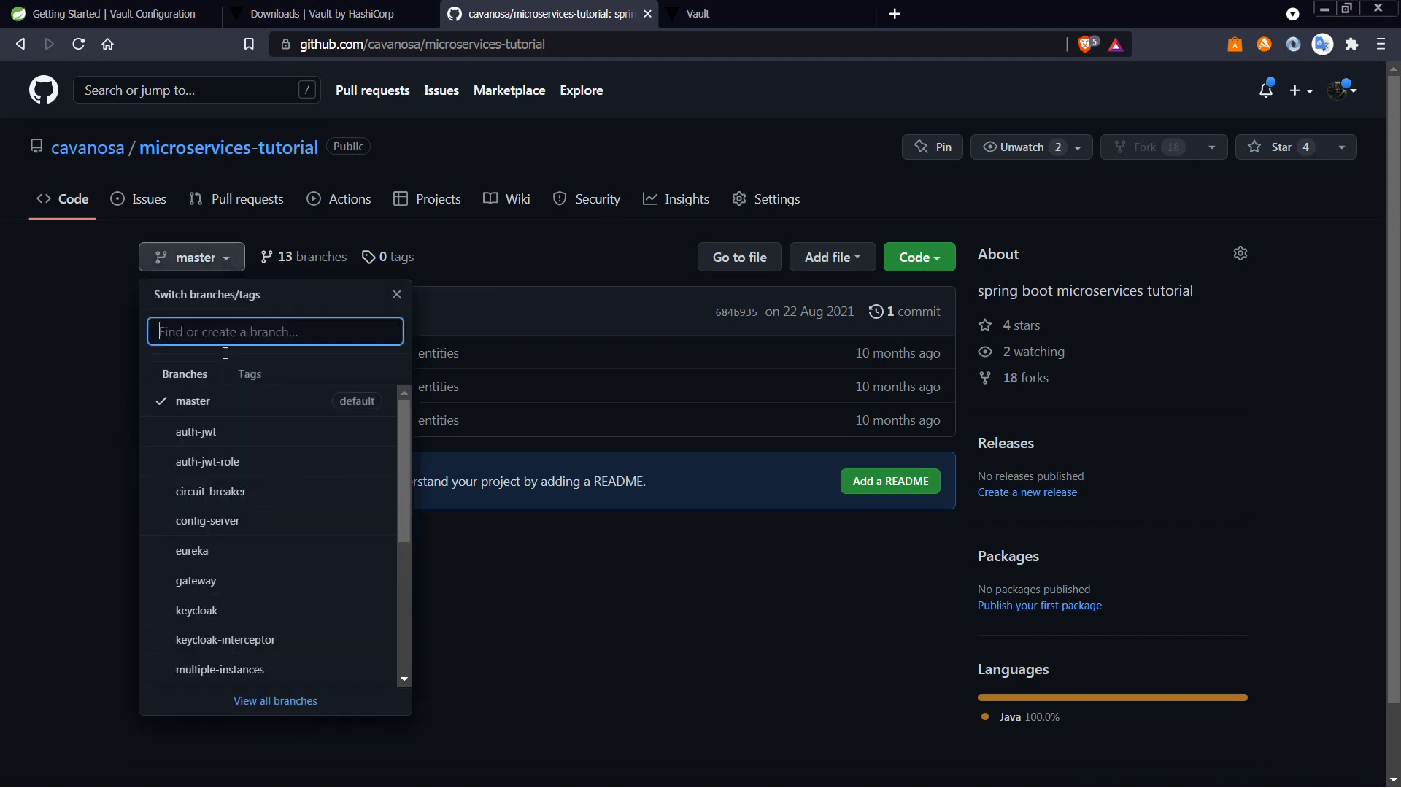
click(193, 551)
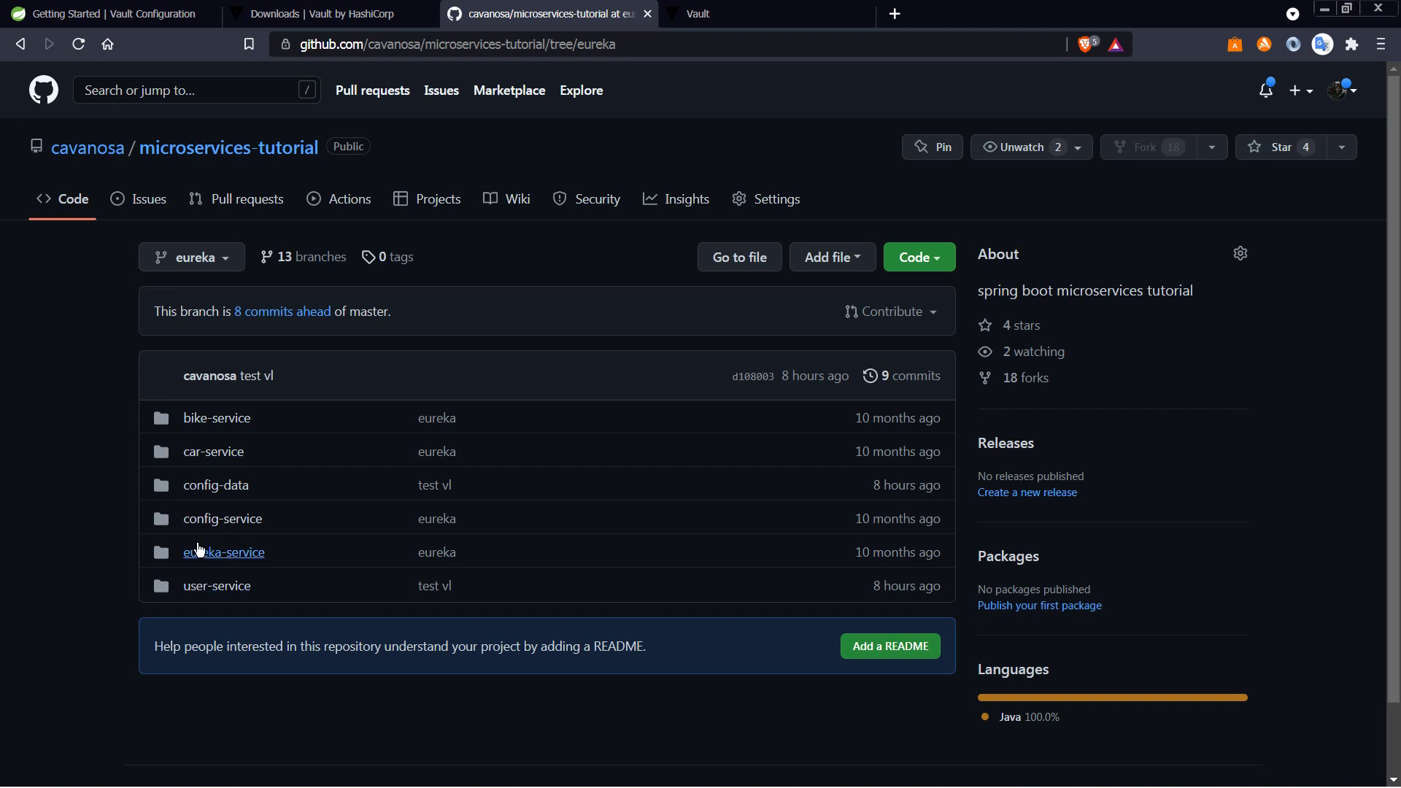
click(239, 260)
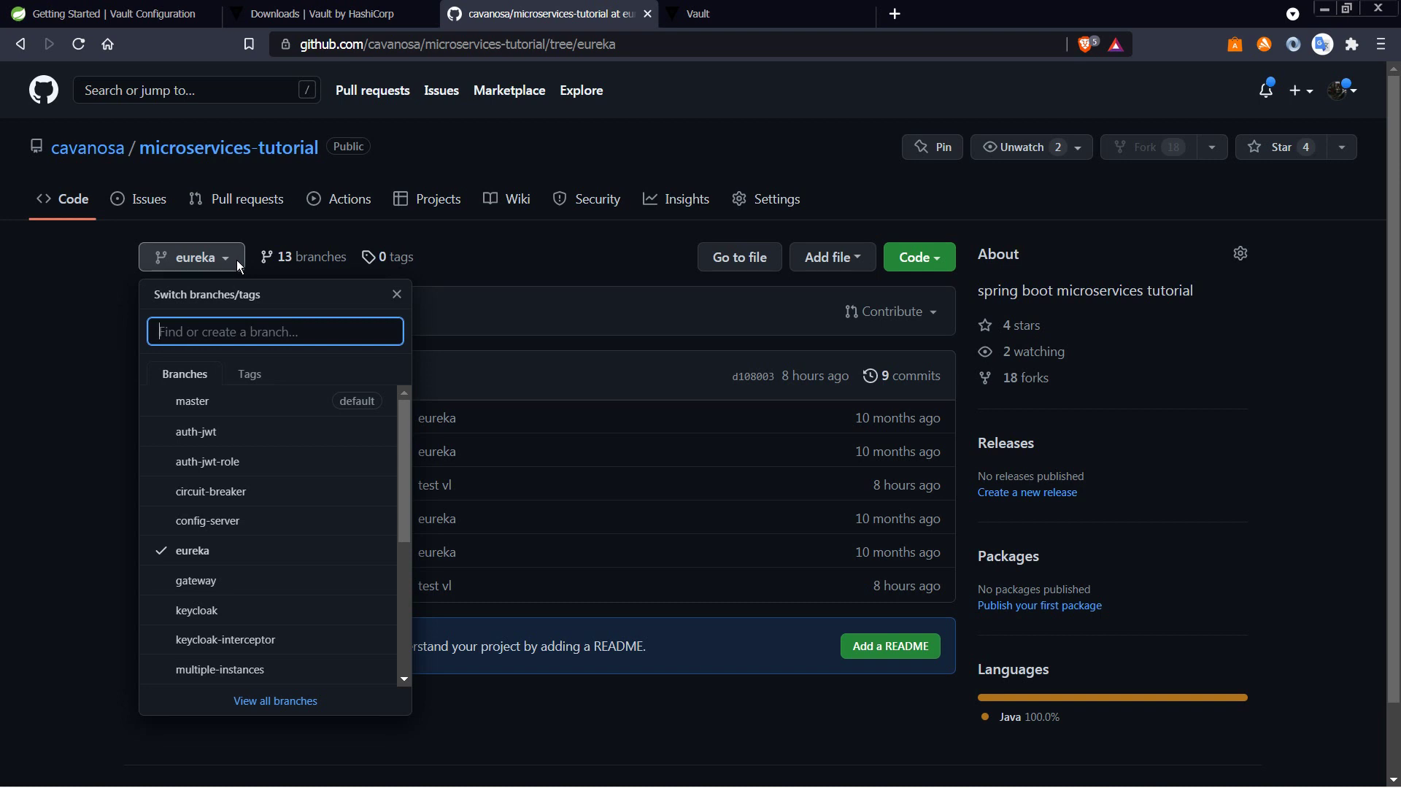
Step: Create the vault branch with git branch vault and switch to it with git checkout vault
key(alt+Tab)
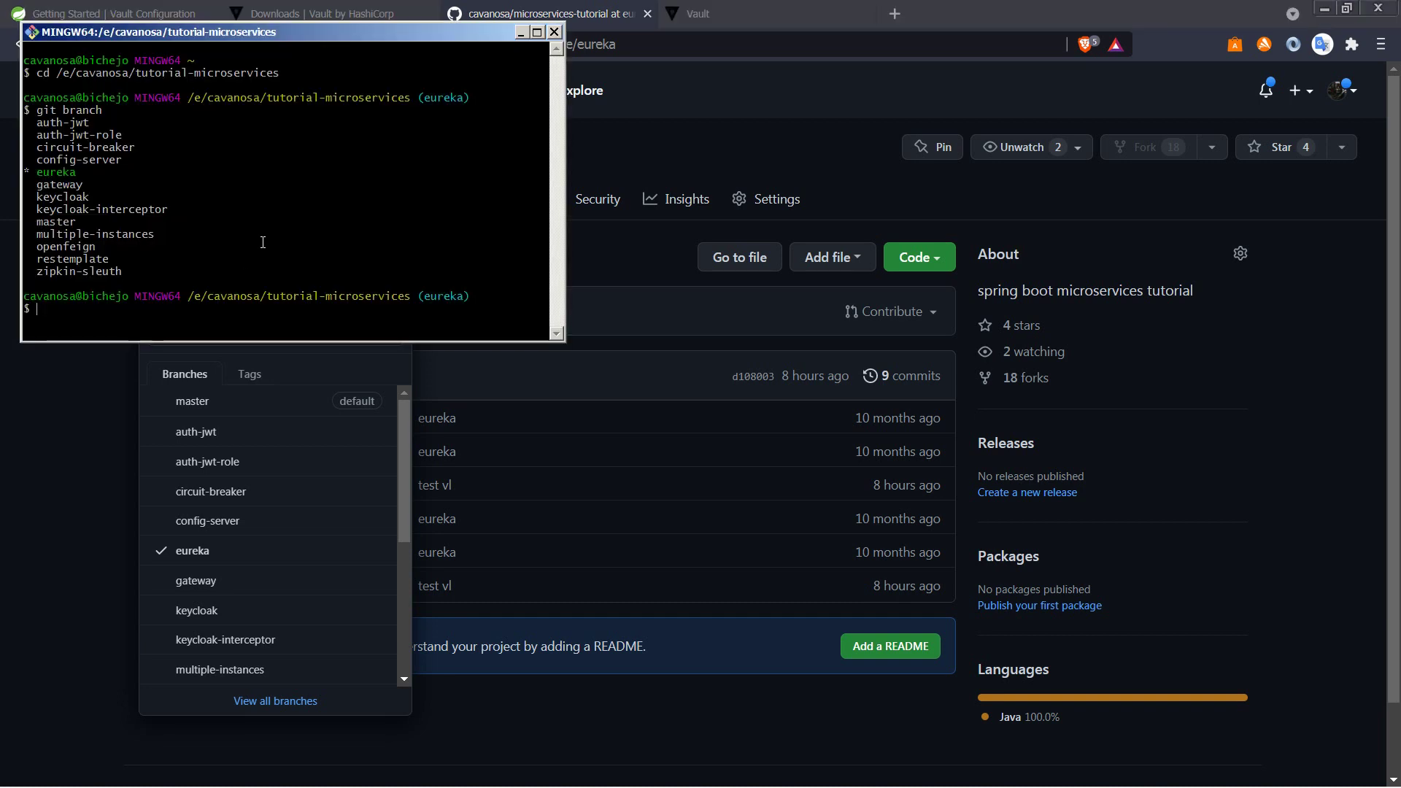
text(git branch vault)
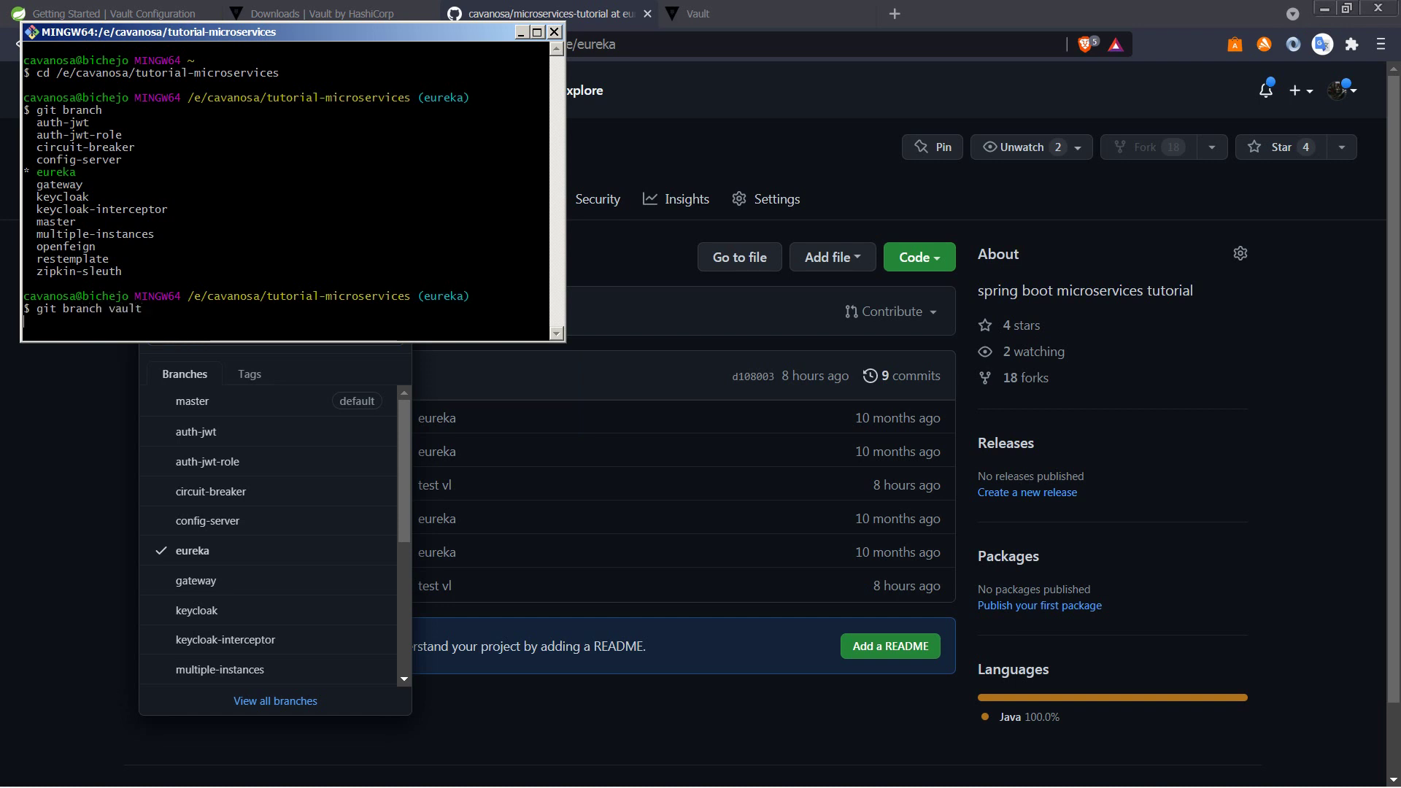
key(Return)
key(Up)
key(BackSpace)
key(BackSpace)
key(BackSpace)
key(BackSpace)
key(BackSpace)
key(BackSpace)
text(checkout)
key(Return)
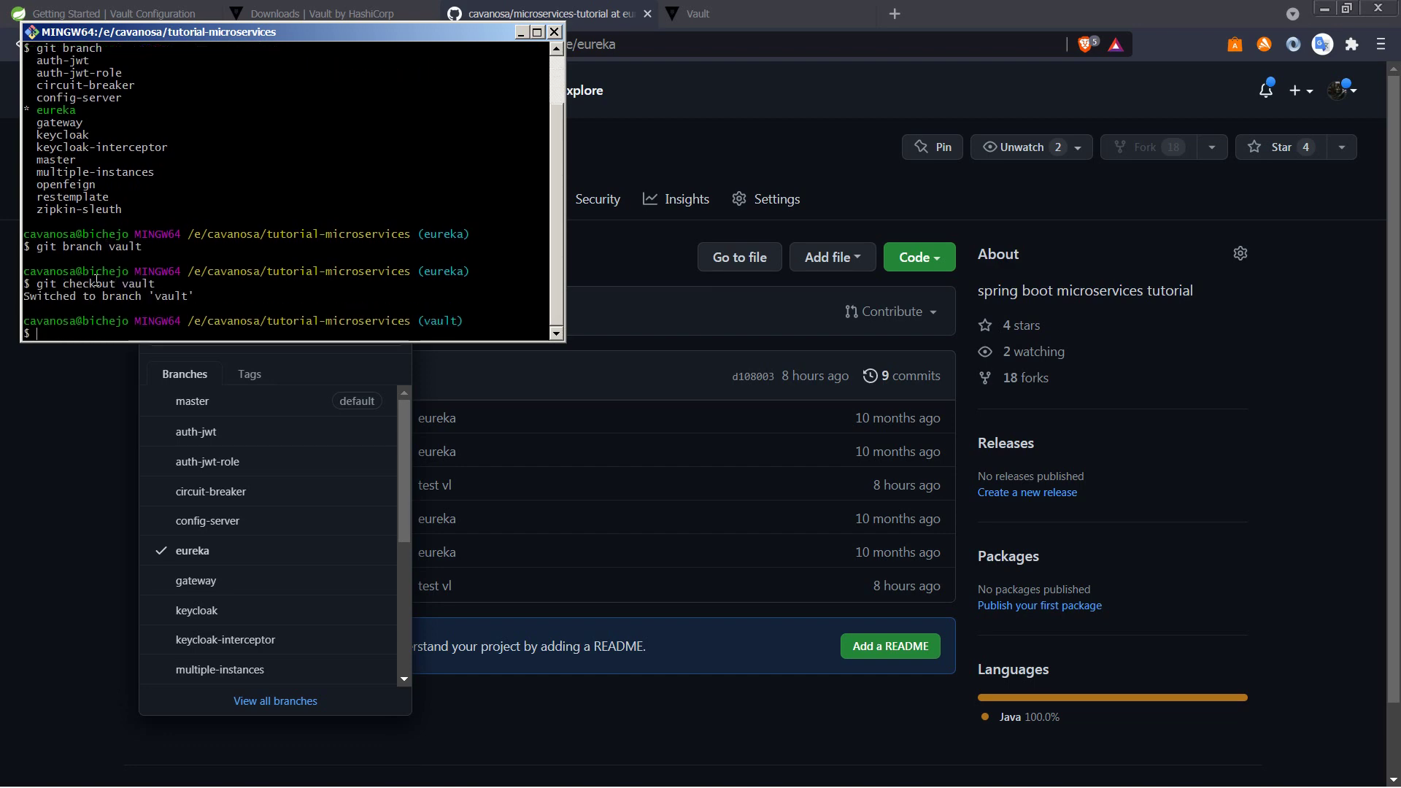
key(alt+Tab)
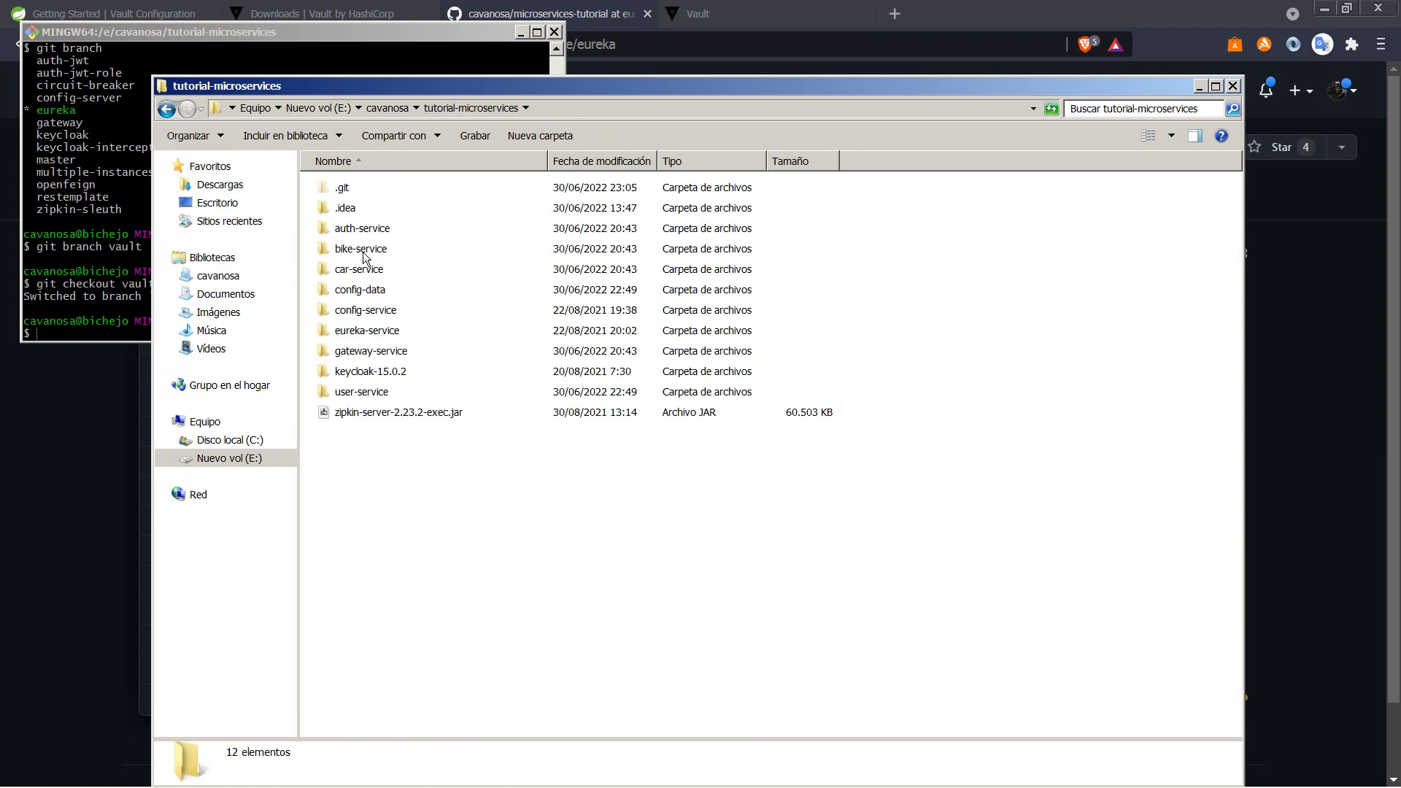
Step: Open the config-data folder as an IntelliJ IDEA project
click(360, 292)
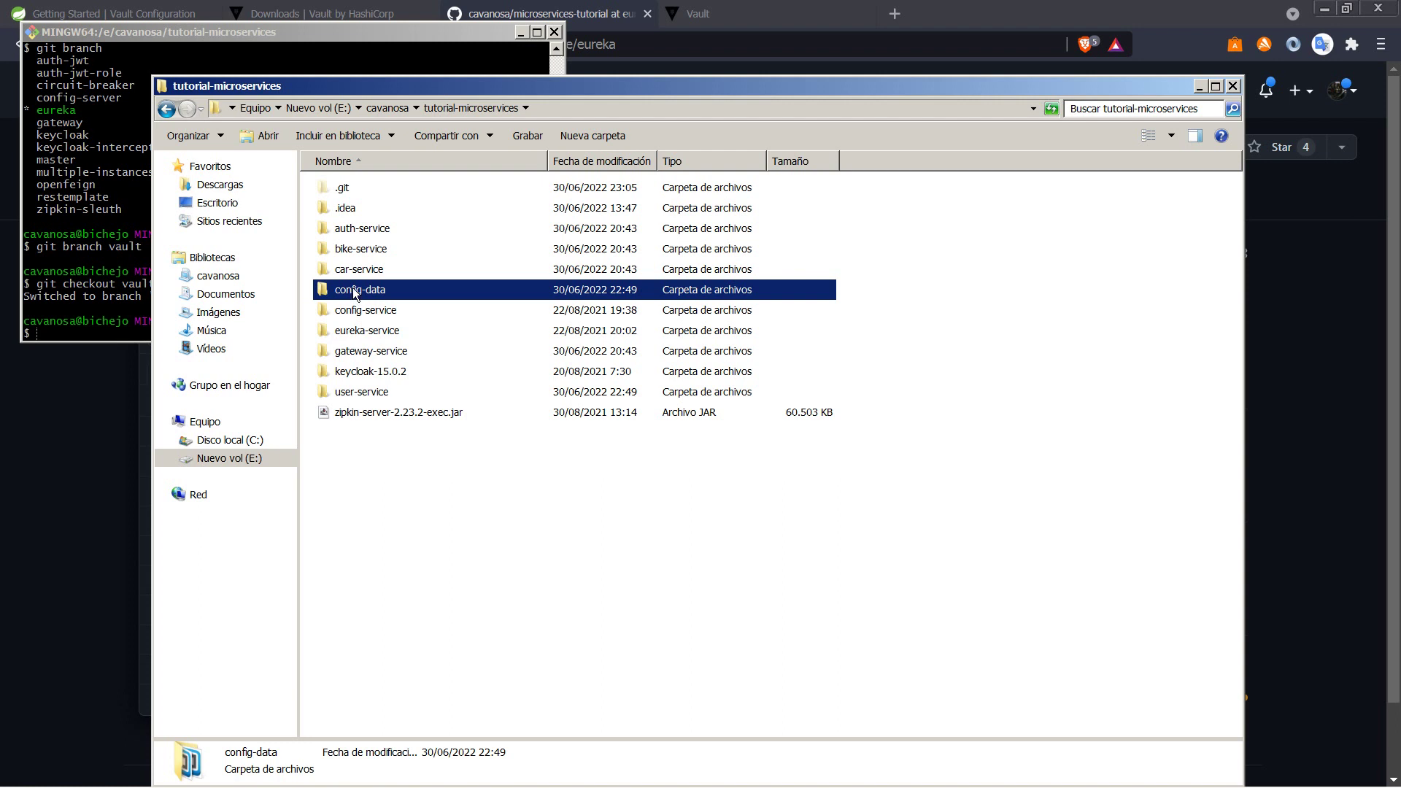
click(359, 313)
click(366, 336)
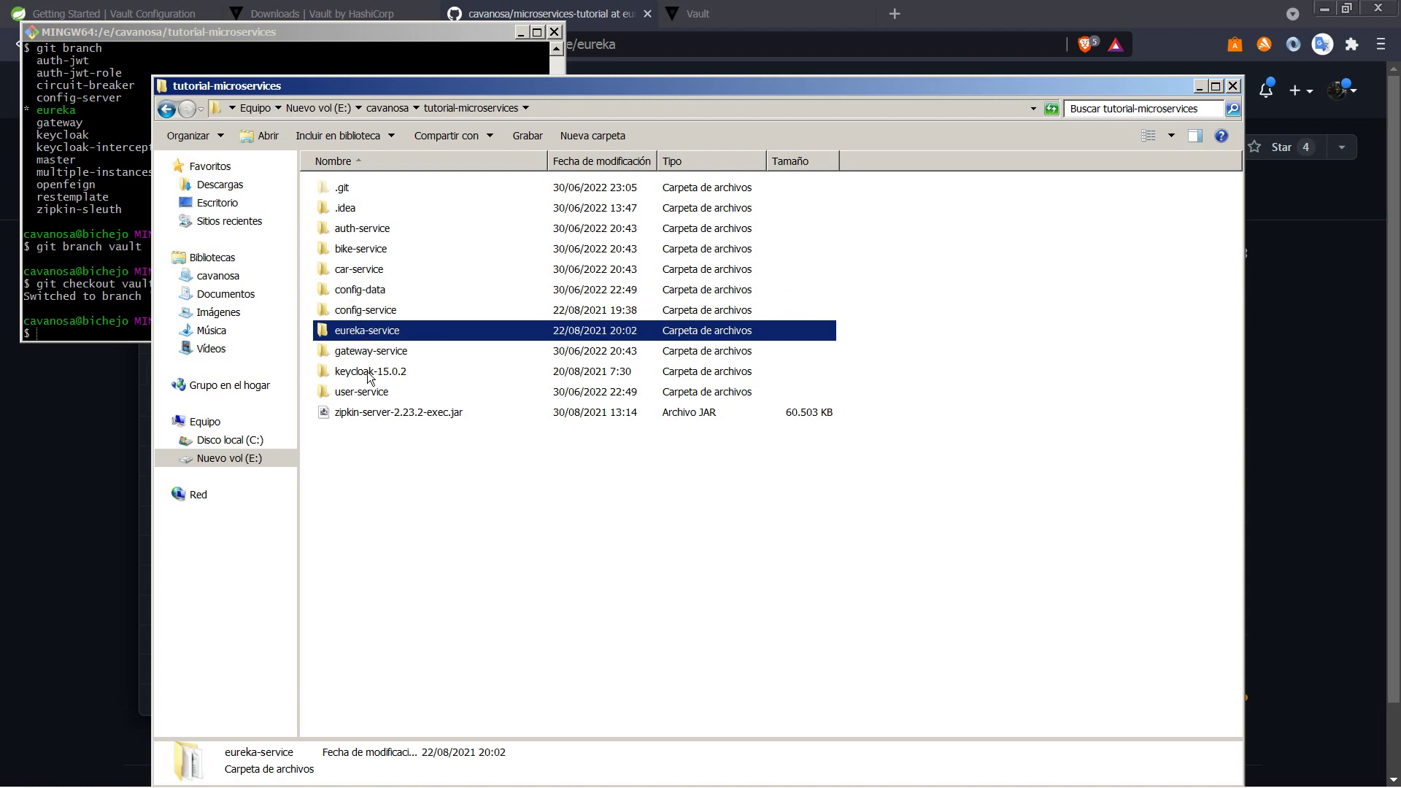
click(370, 390)
click(356, 291)
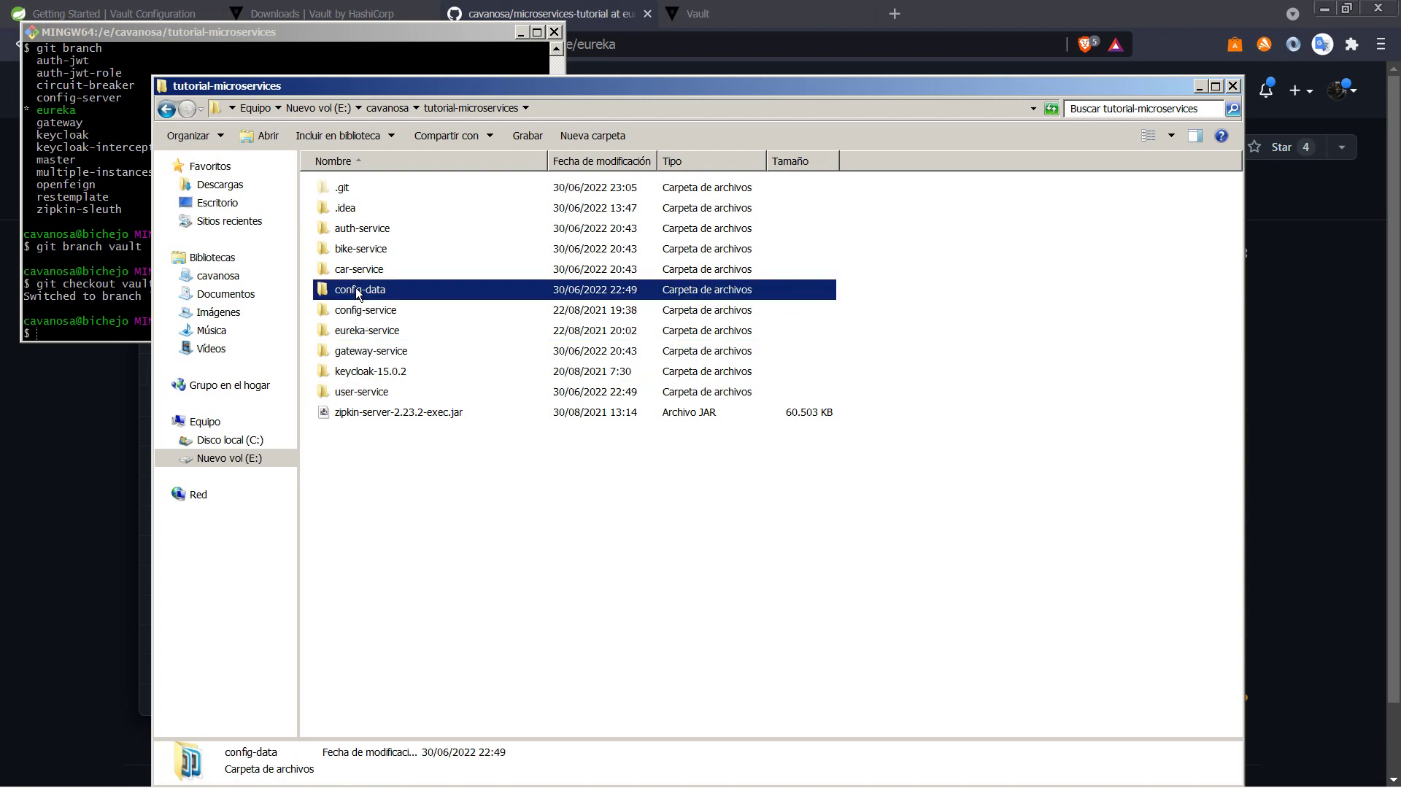
right_click(356, 291)
click(394, 407)
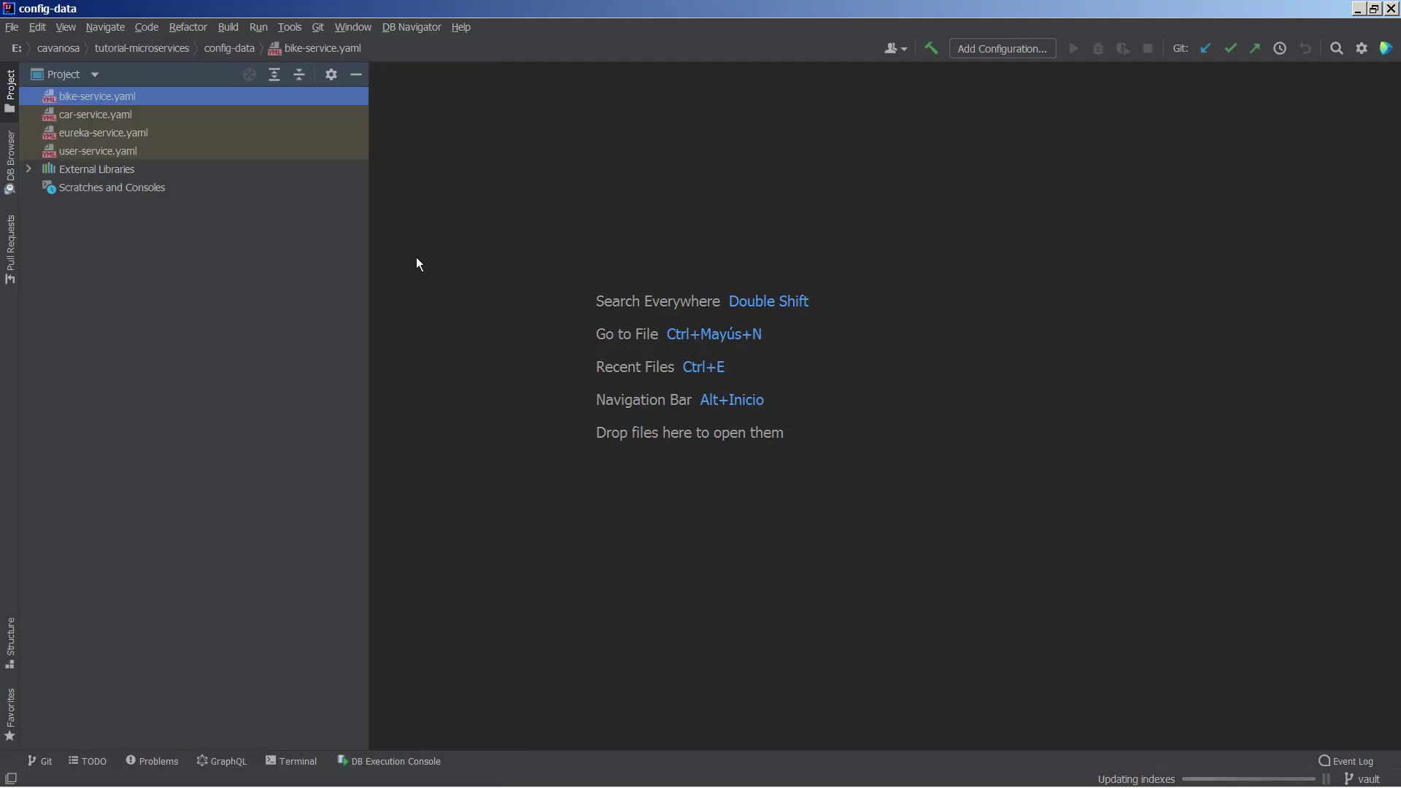
Step: Open config-service and eureka-service as IntelliJ projects, each in its own new window
key(alt+Tab)
right_click(389, 311)
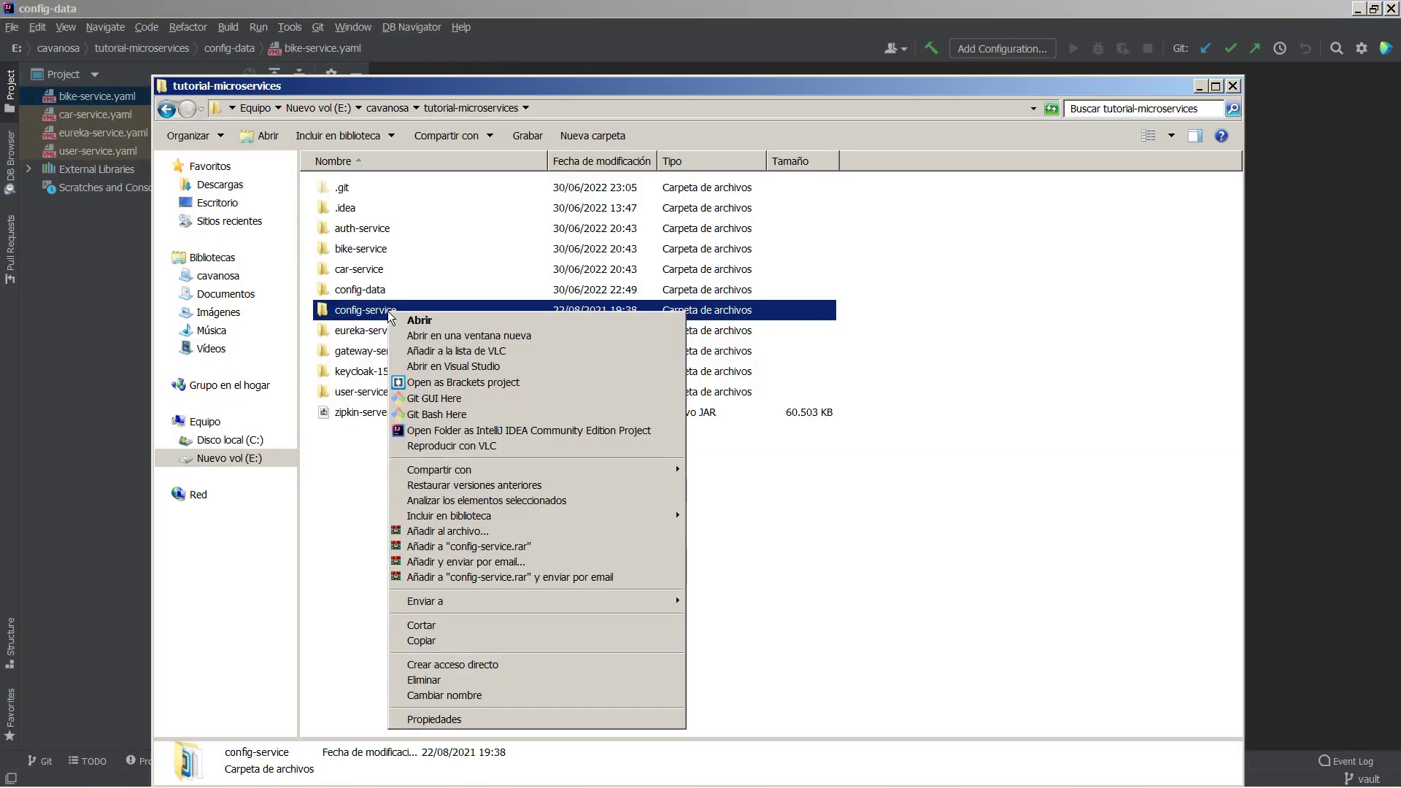
click(423, 432)
click(712, 436)
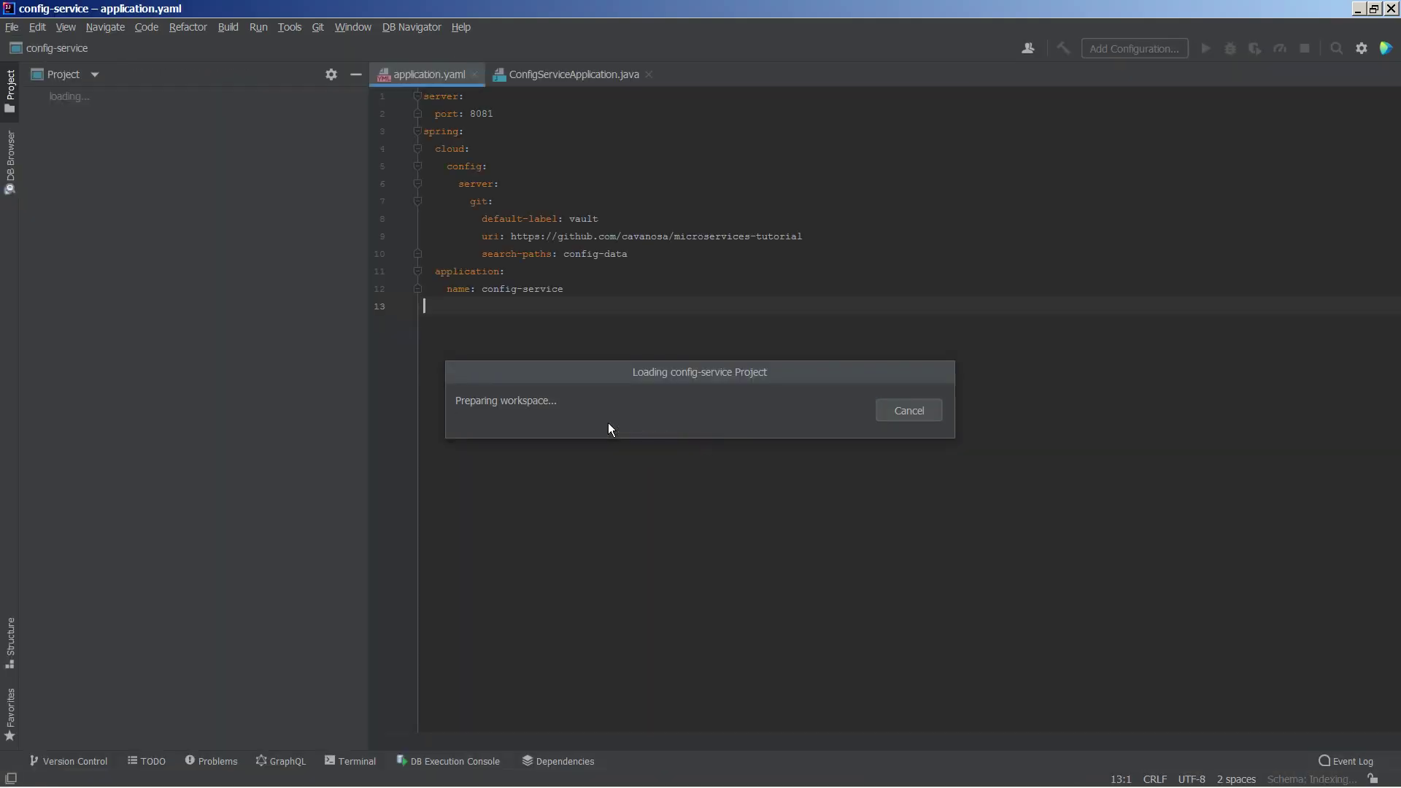
key(alt+Tab)
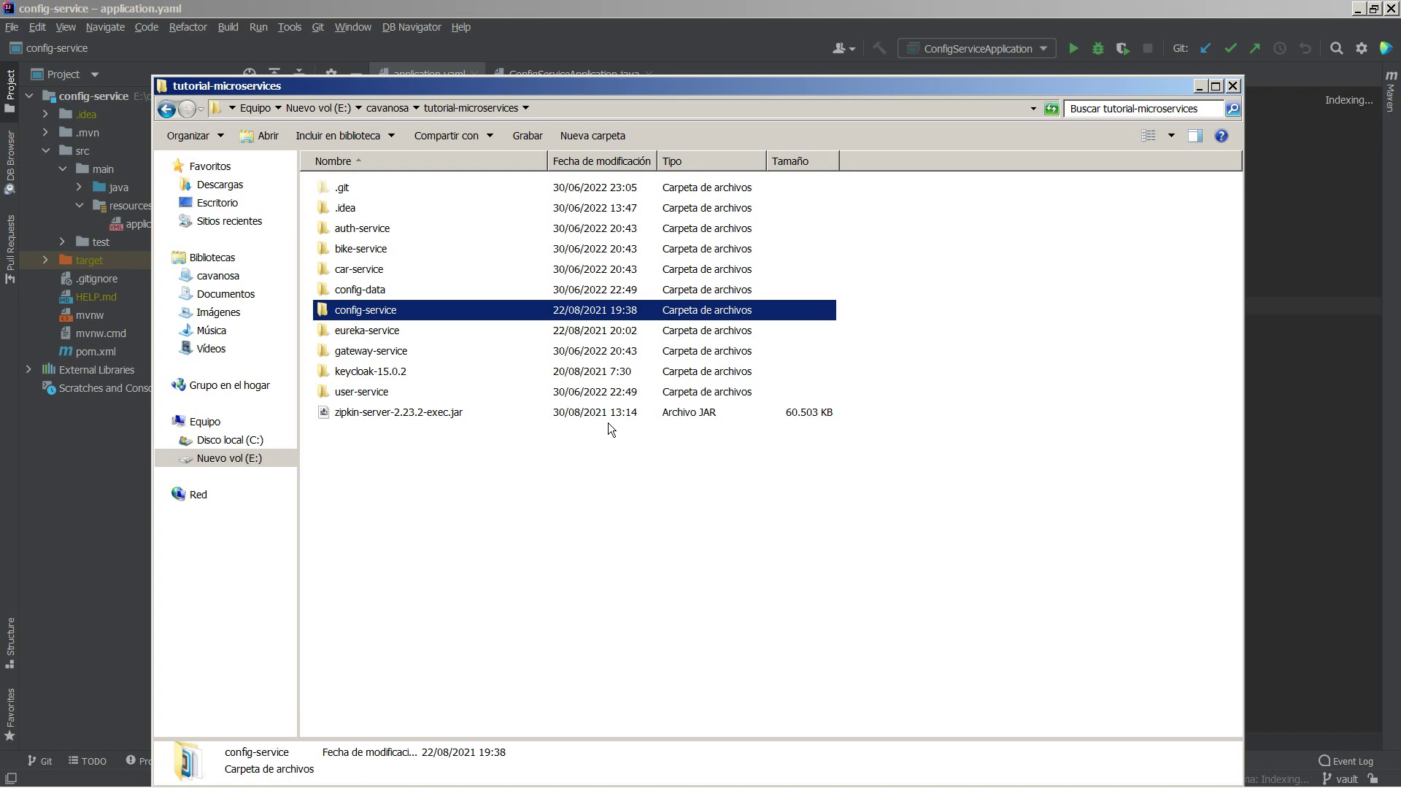
right_click(359, 332)
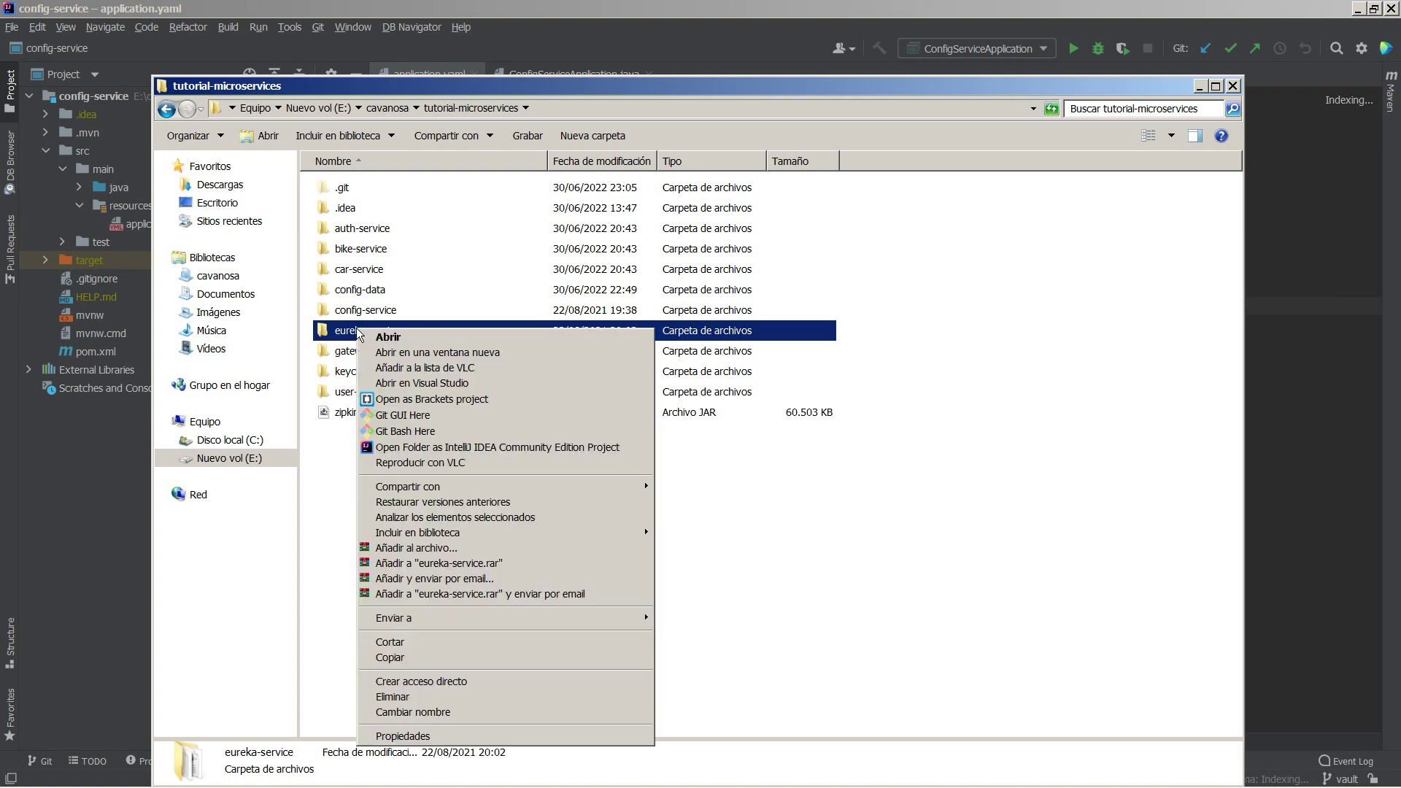
click(438, 448)
click(715, 439)
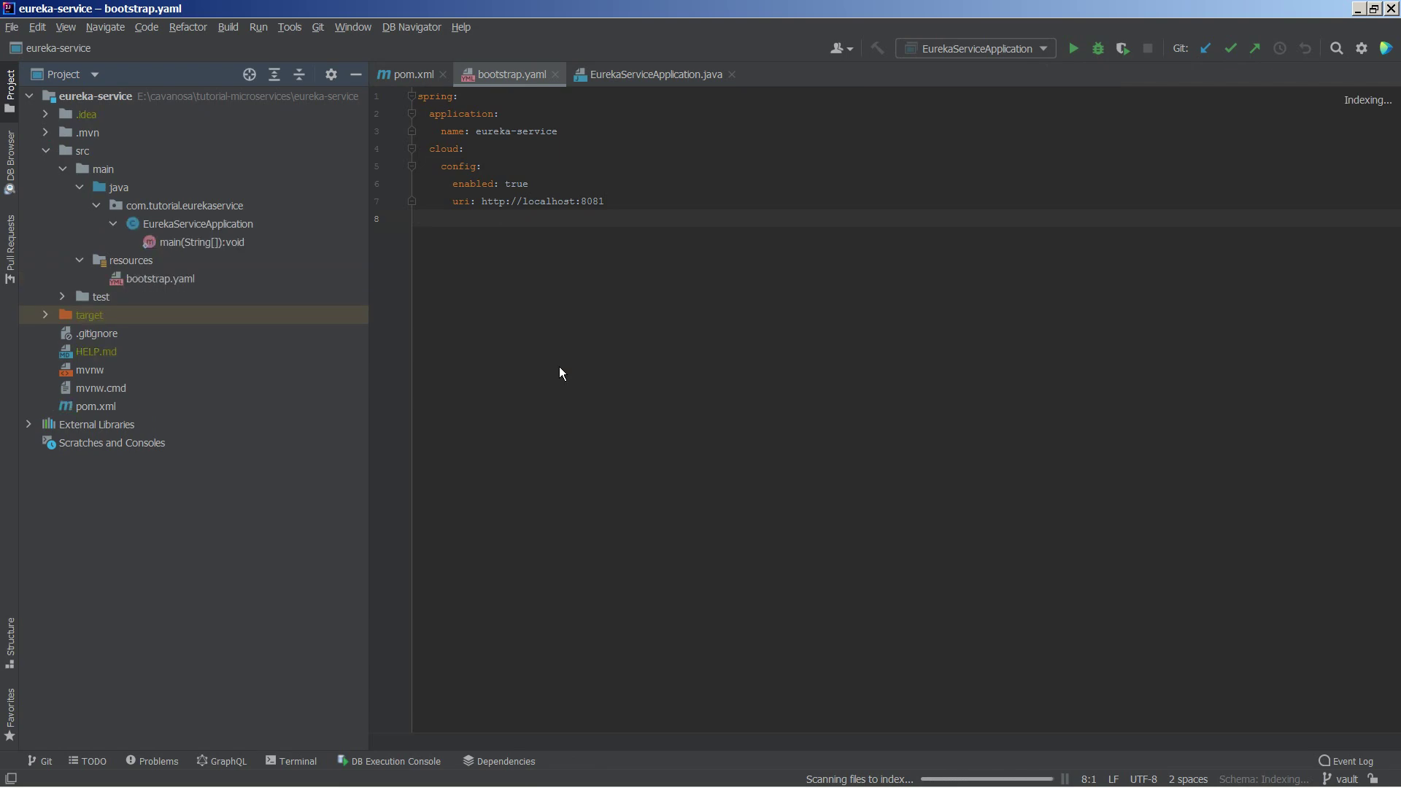
Step: Open user-service as an IntelliJ project in a new window and dismiss the JPA Buddy notice
key(alt+Tab)
right_click(372, 393)
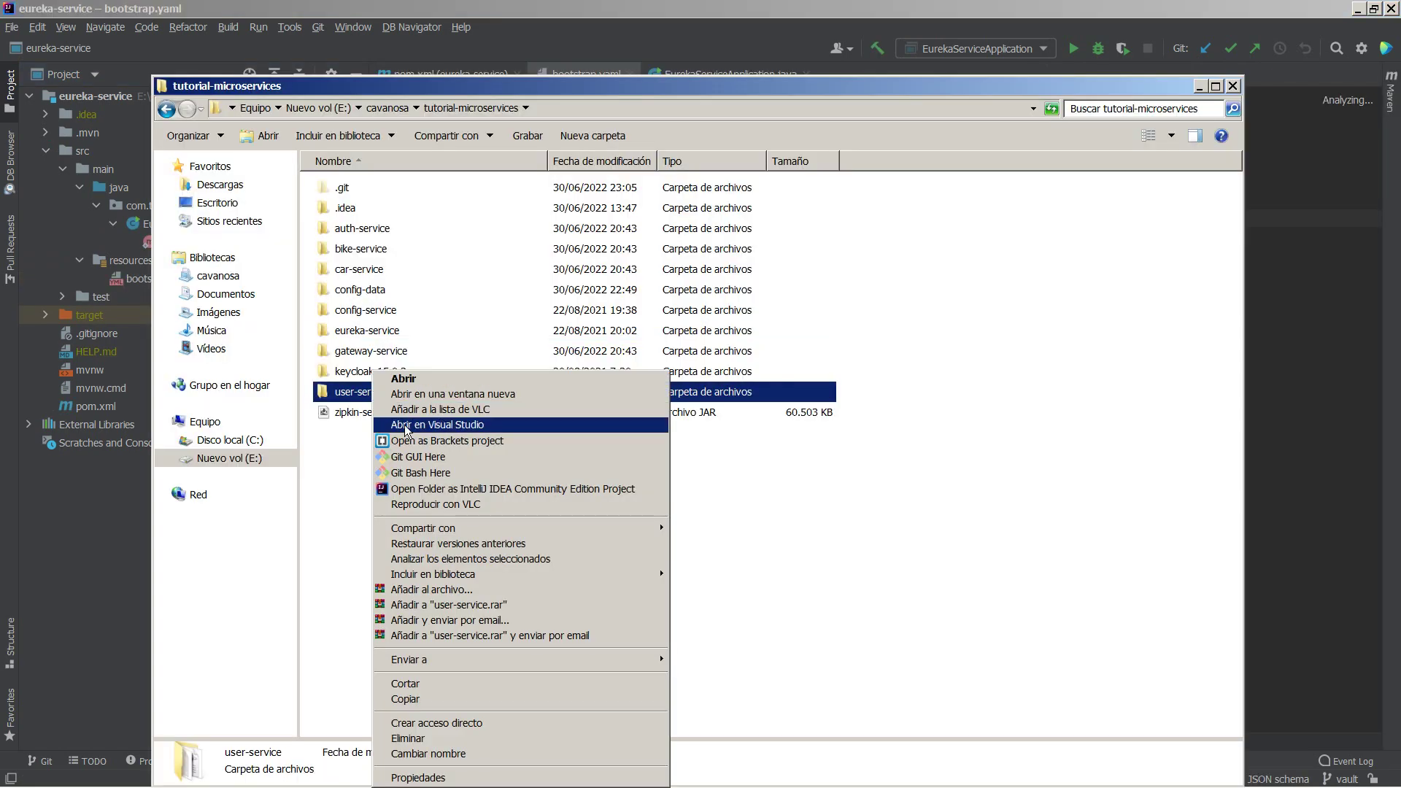
click(438, 489)
click(733, 440)
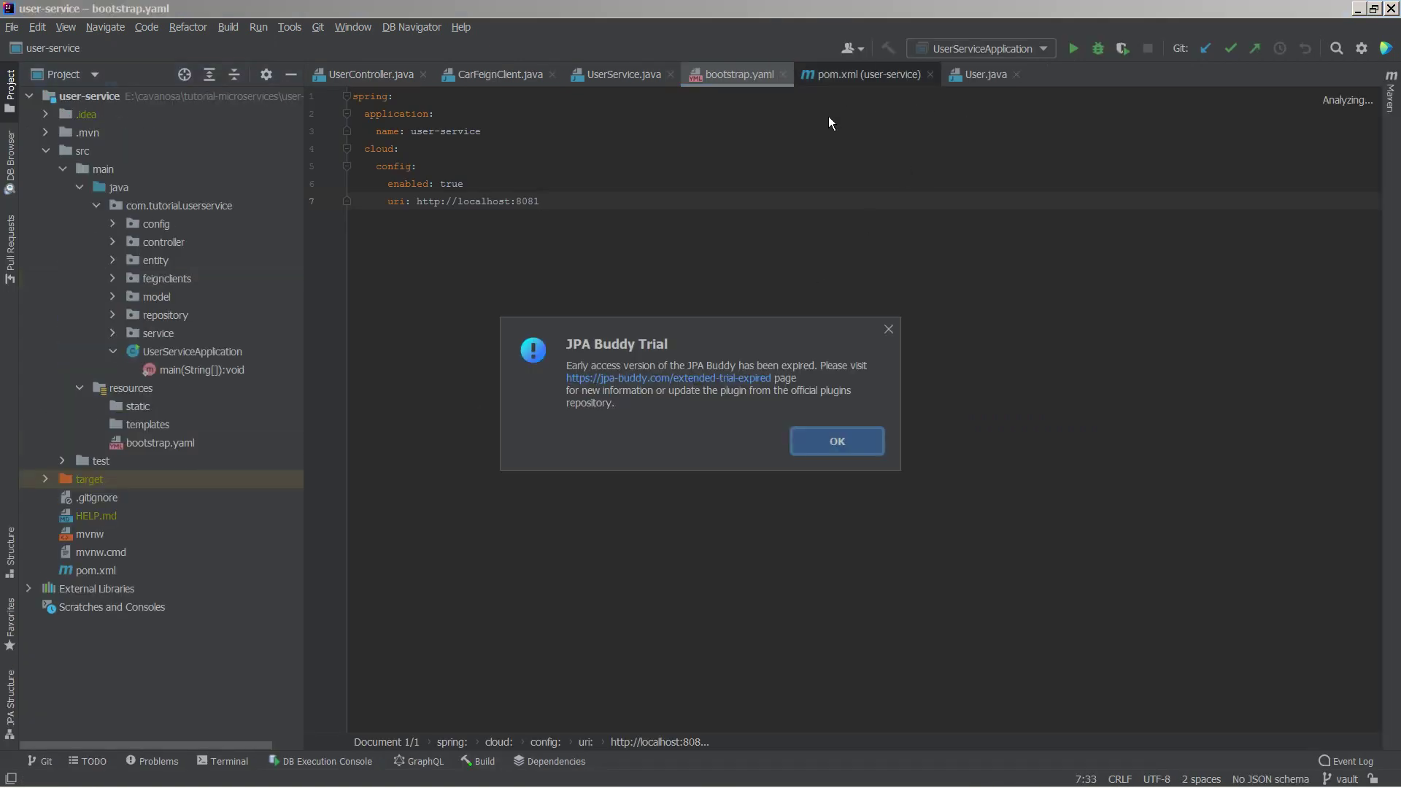
click(888, 329)
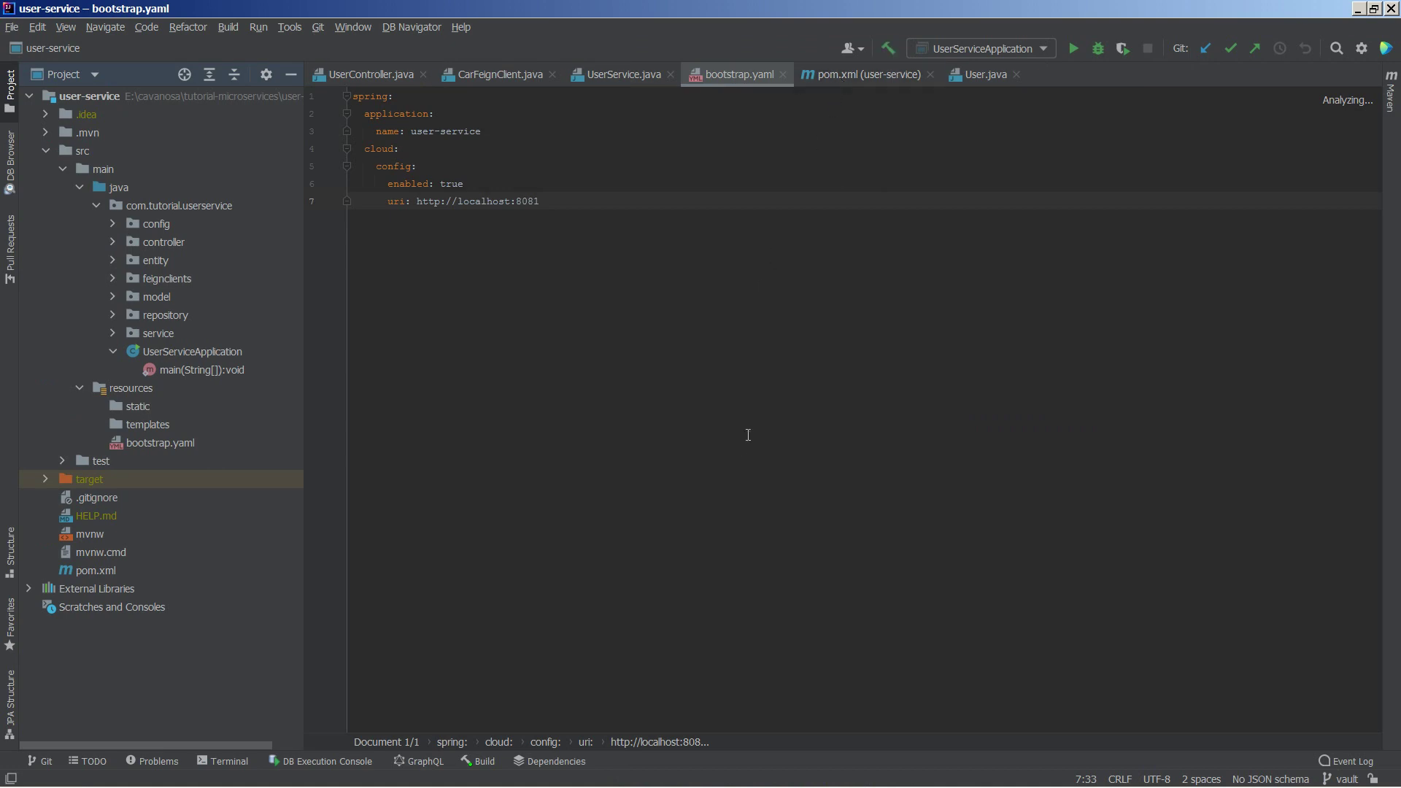
Step: Replace the h2 dependency in user-service's pom.xml with the pasted mariadb-java-client dependency
click(846, 74)
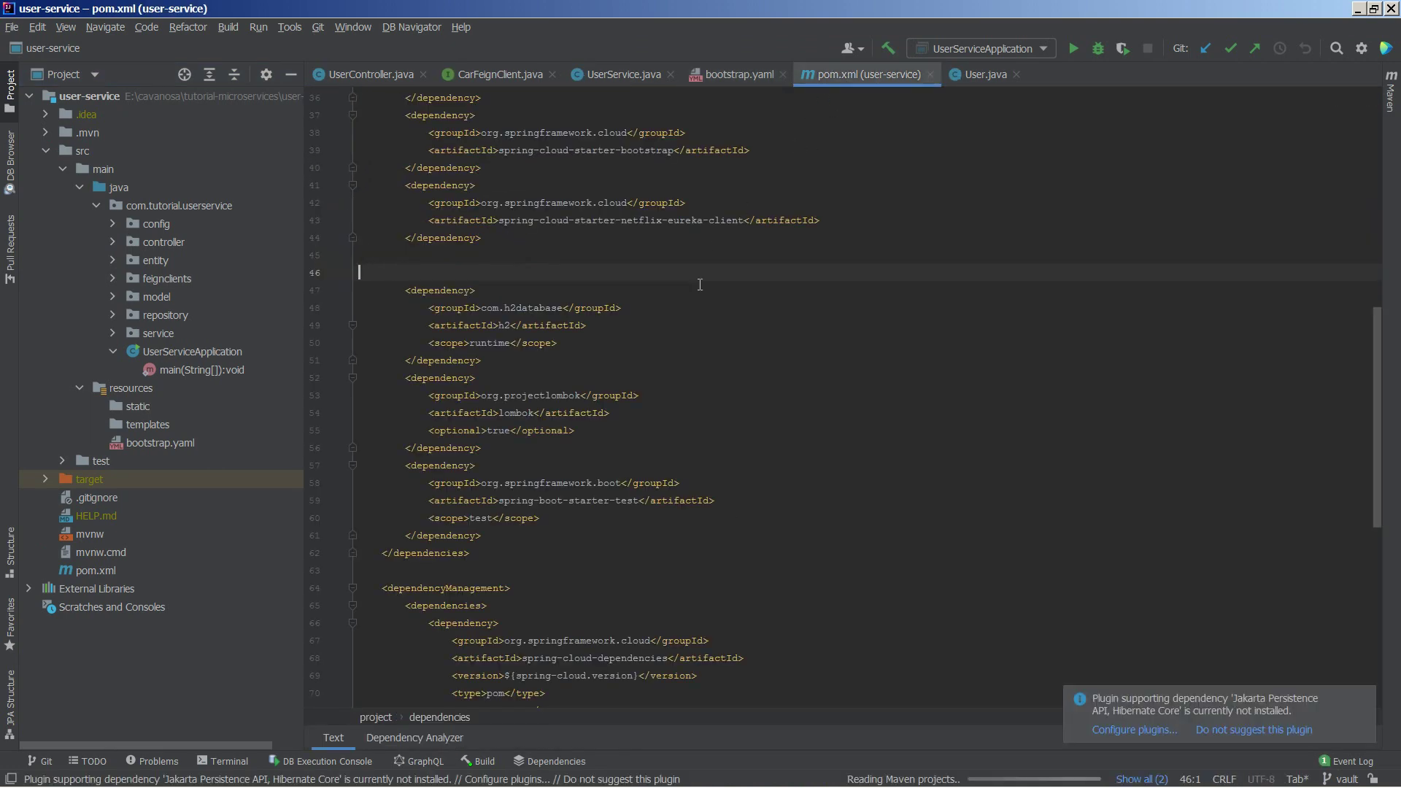
scroll(694, 291, down, 3)
scroll(657, 299, up, 3)
ctrl+scroll(615, 312, up, 3)
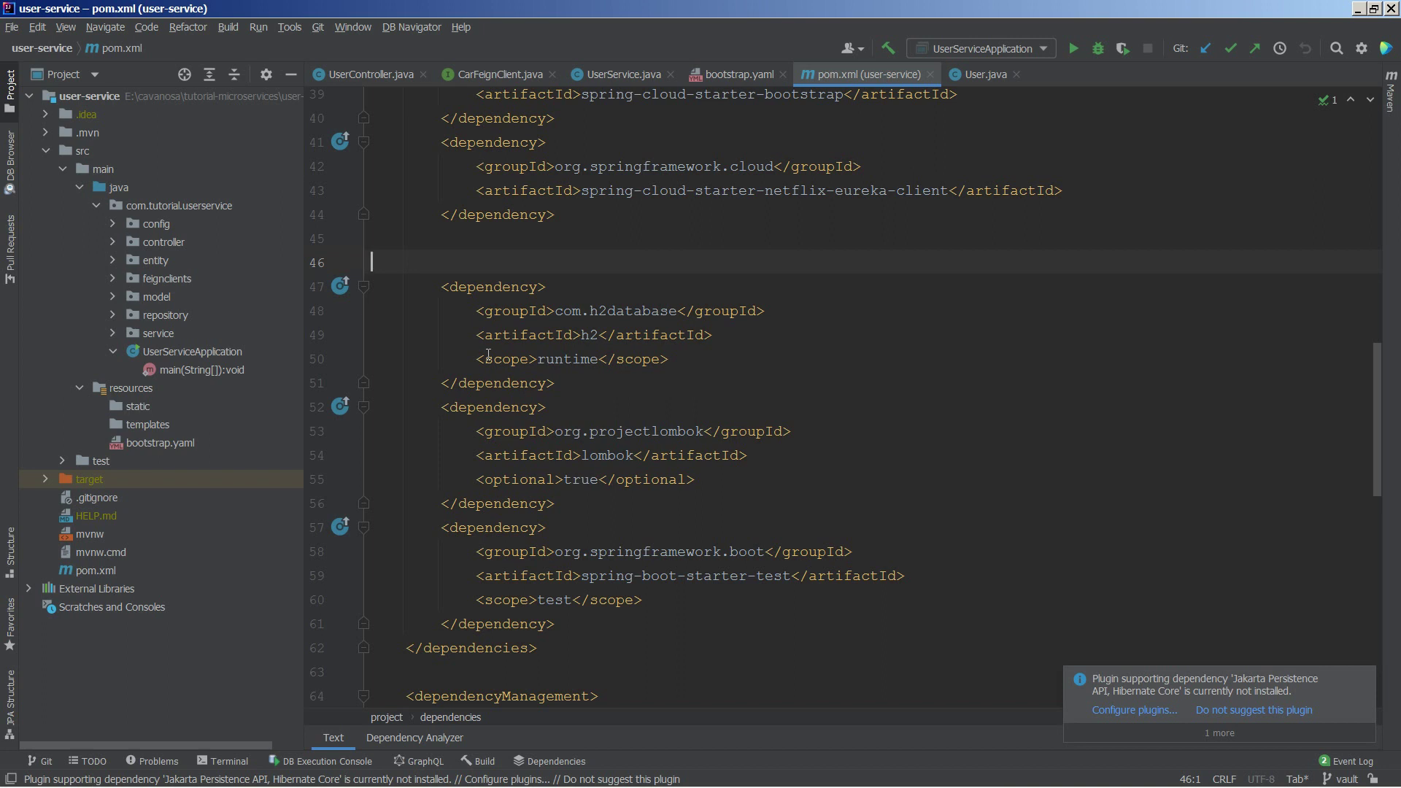
drag(440, 287, 565, 375)
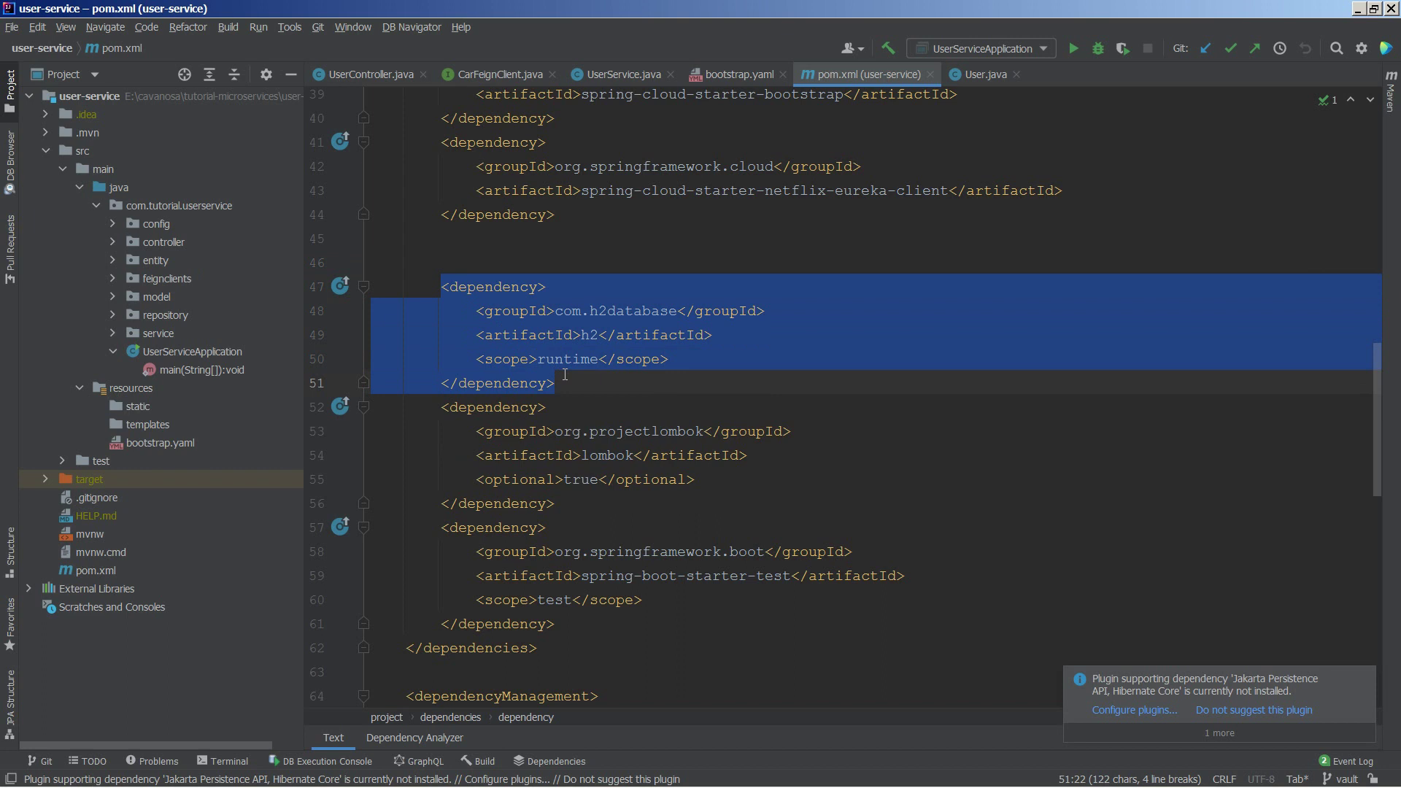
text(<dependency> 			<groupId>org.mariadb.jdbc</groupId> 			<artifactId>mariadb-java-client</artifactId> 			<scope>runtime</scope> 		</dependency>)
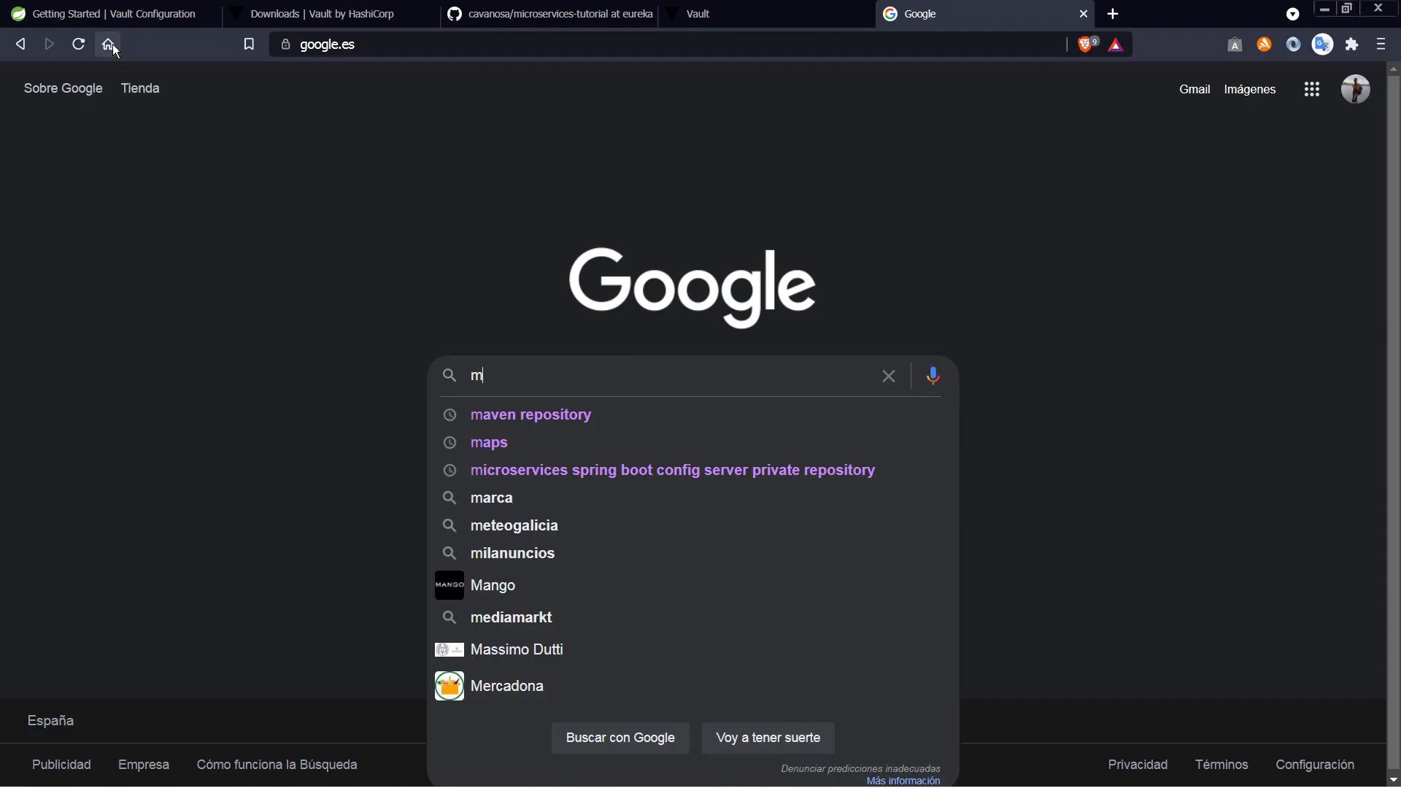
Step: Find the MariaDB Java Client 3.0.5 artifact on mvnrepository.com
text(a)
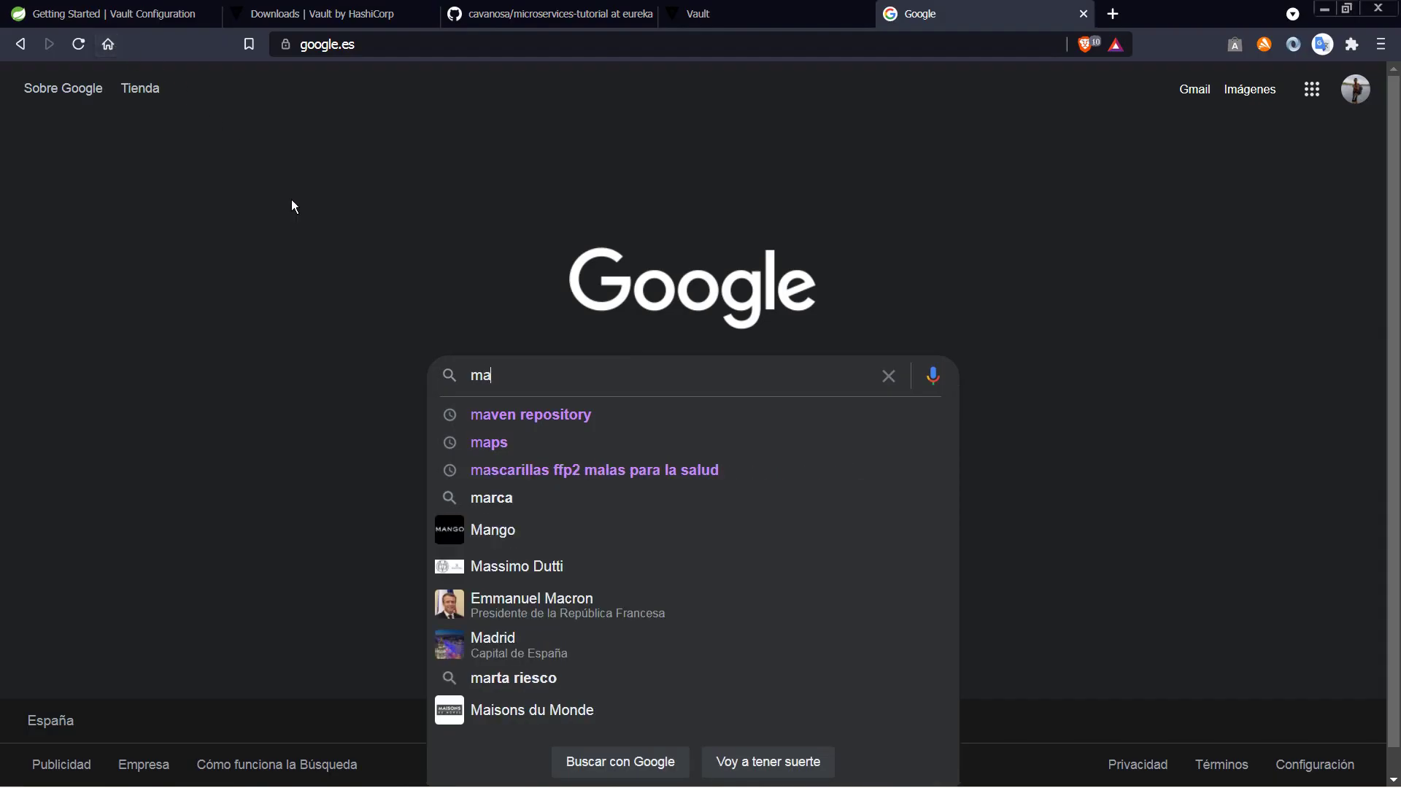
click(507, 414)
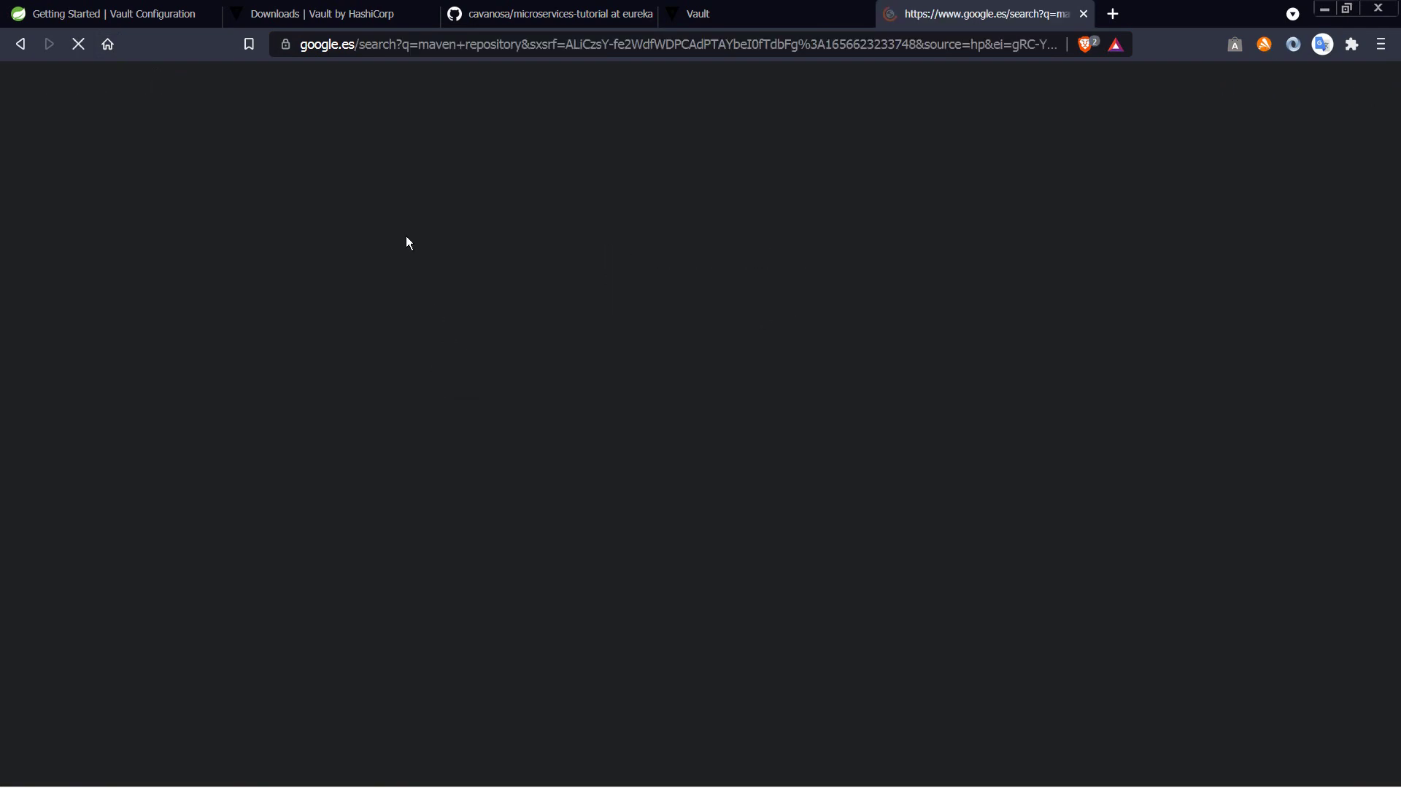
click(294, 268)
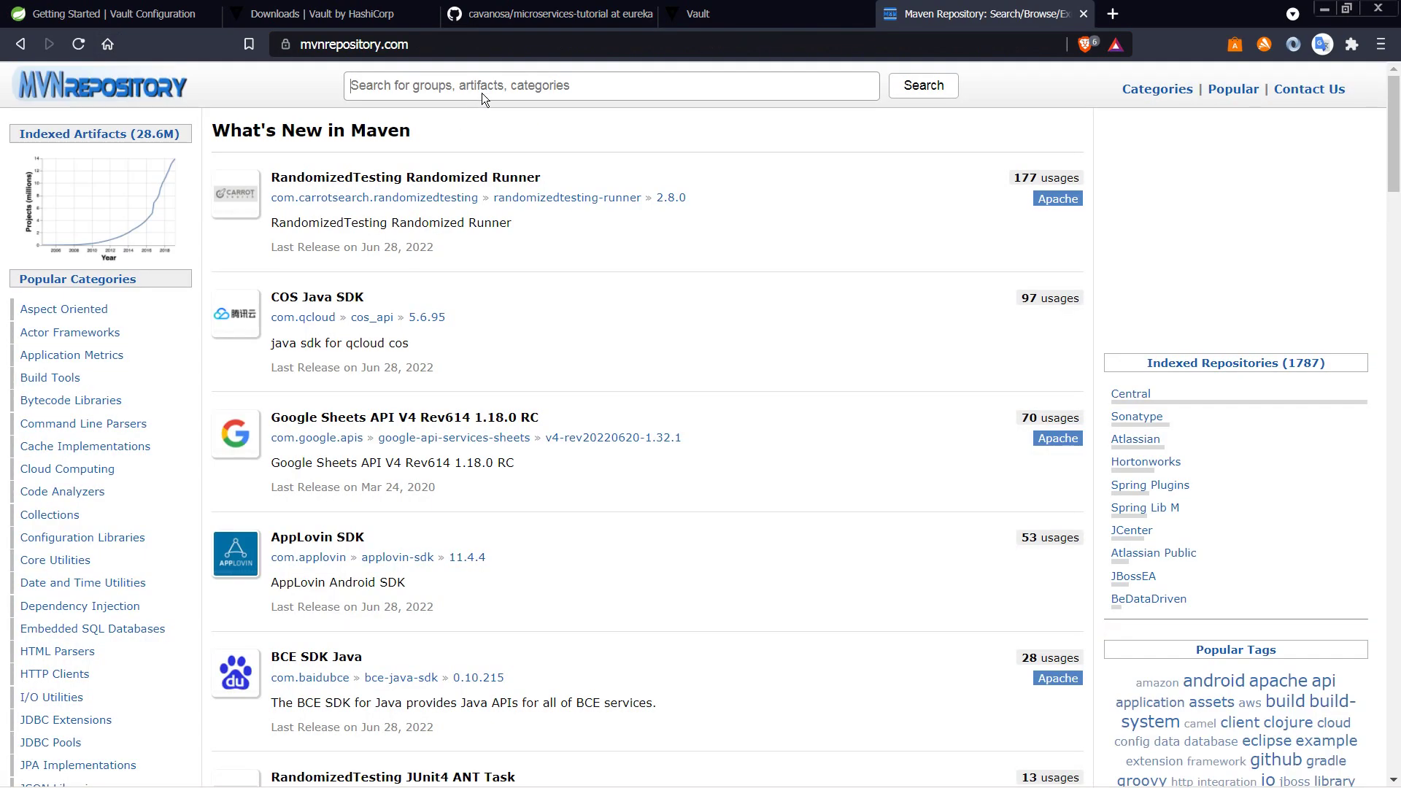
click(482, 87)
text(mariadb)
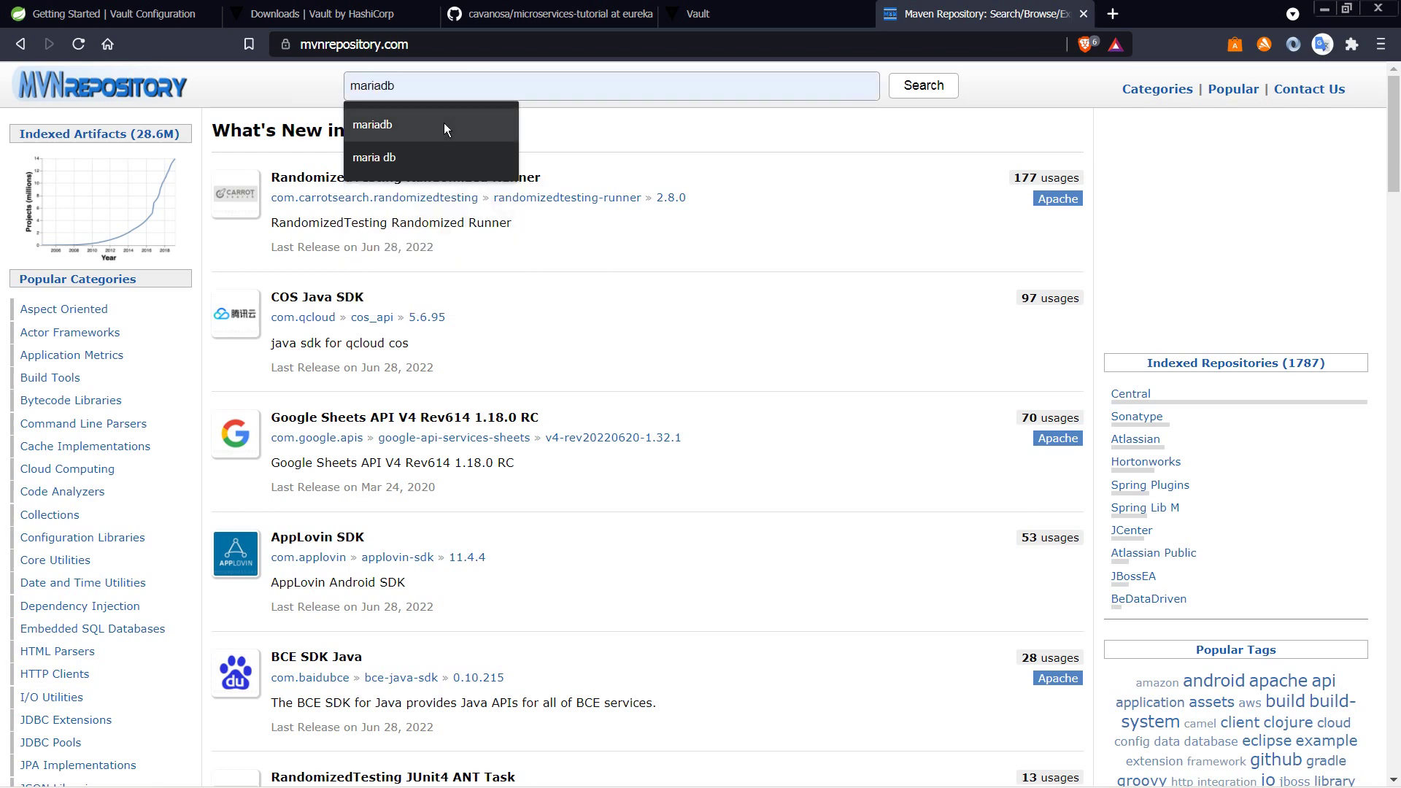
click(443, 124)
click(923, 86)
click(370, 213)
click(286, 442)
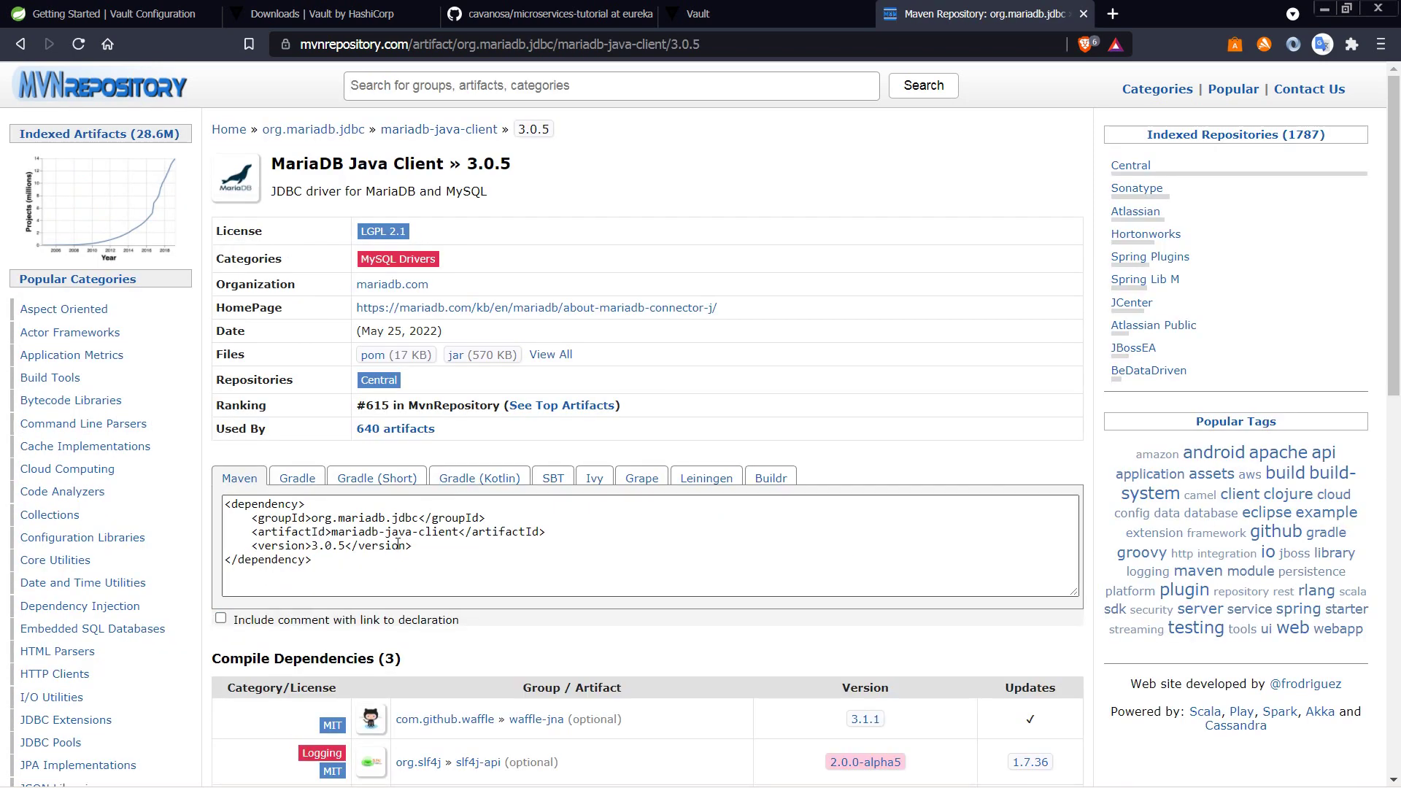
key(alt+Tab)
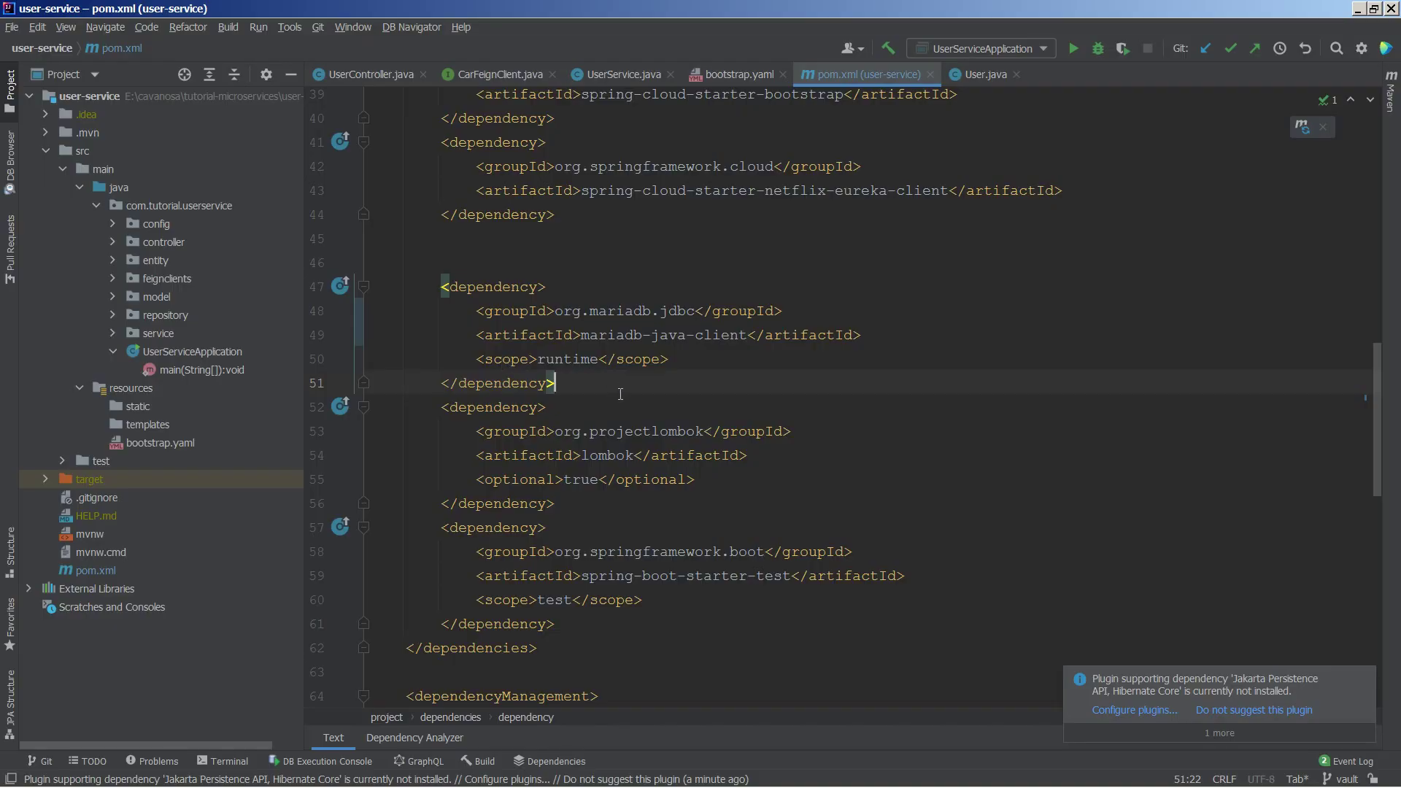
key(alt+Tab)
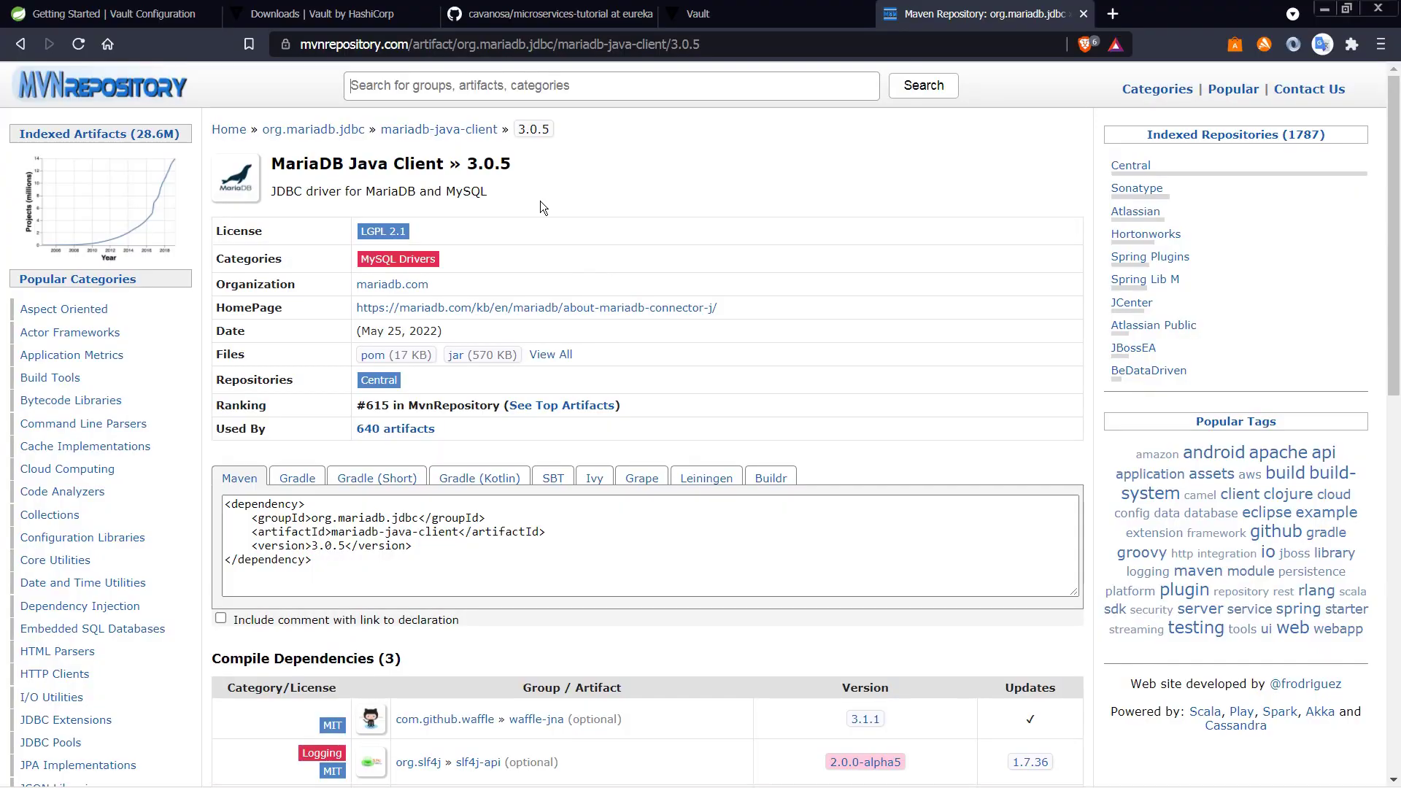
Step: Search 'vault cloud starter' and copy the Spring Cloud Starter Vault Config Maven snippet
click(573, 86)
text(vault cloud starter)
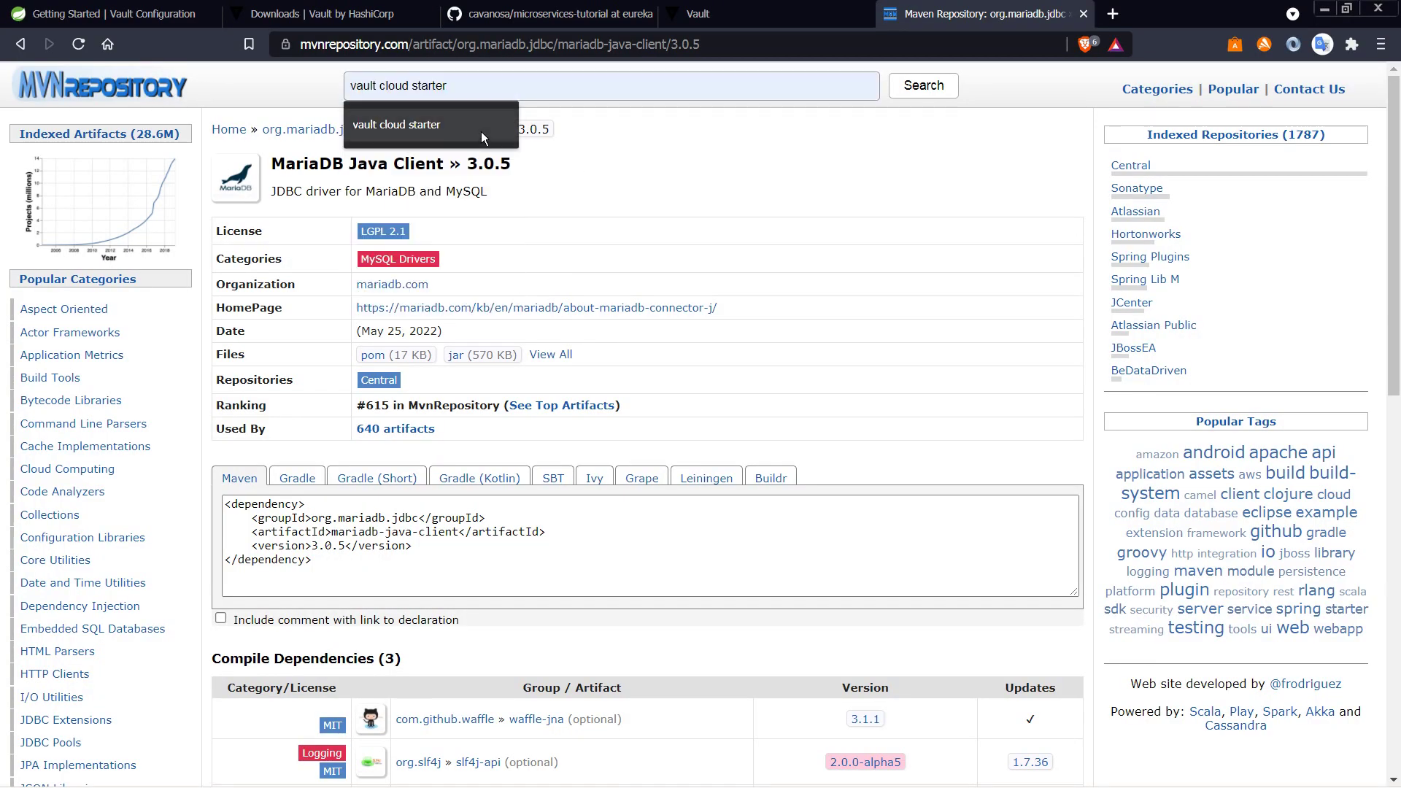
click(480, 132)
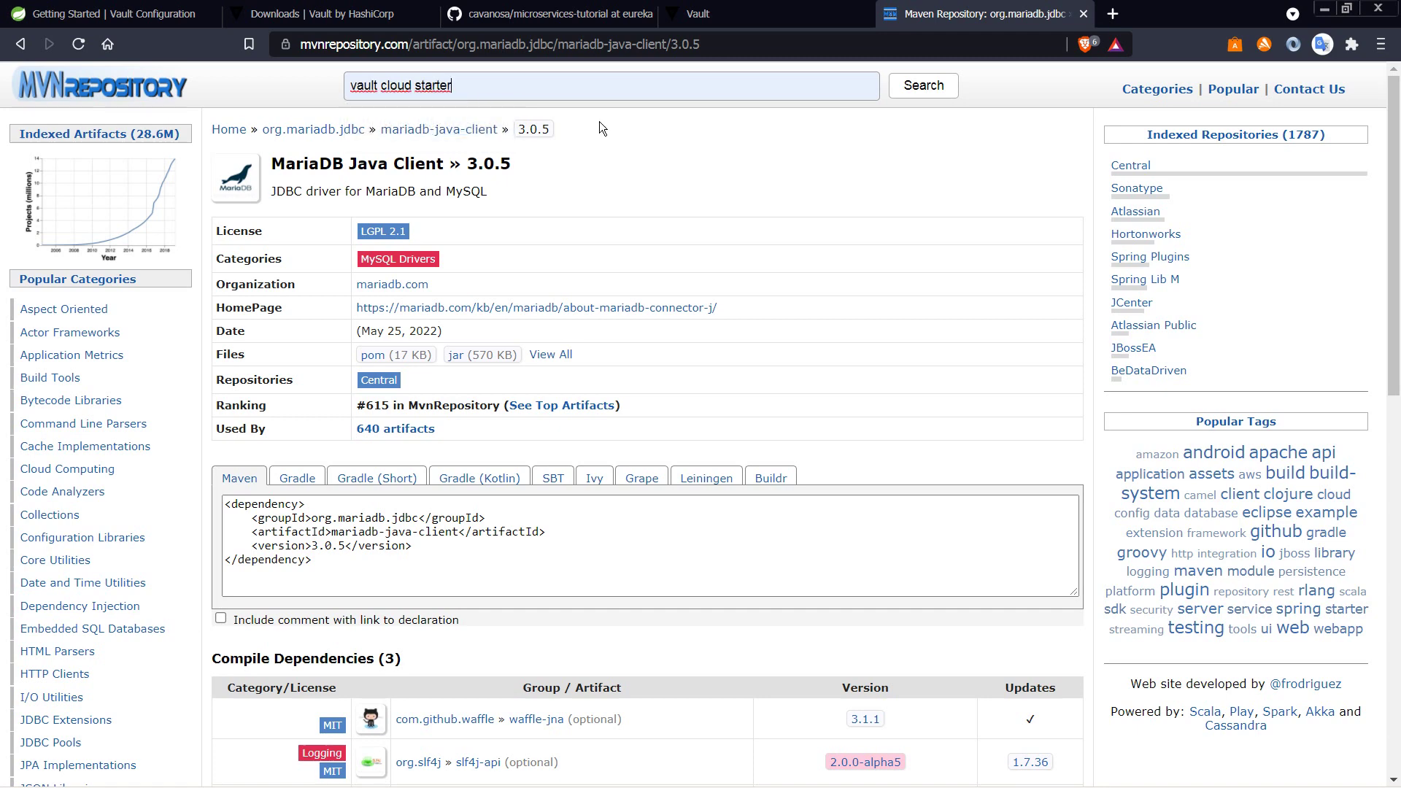
click(922, 85)
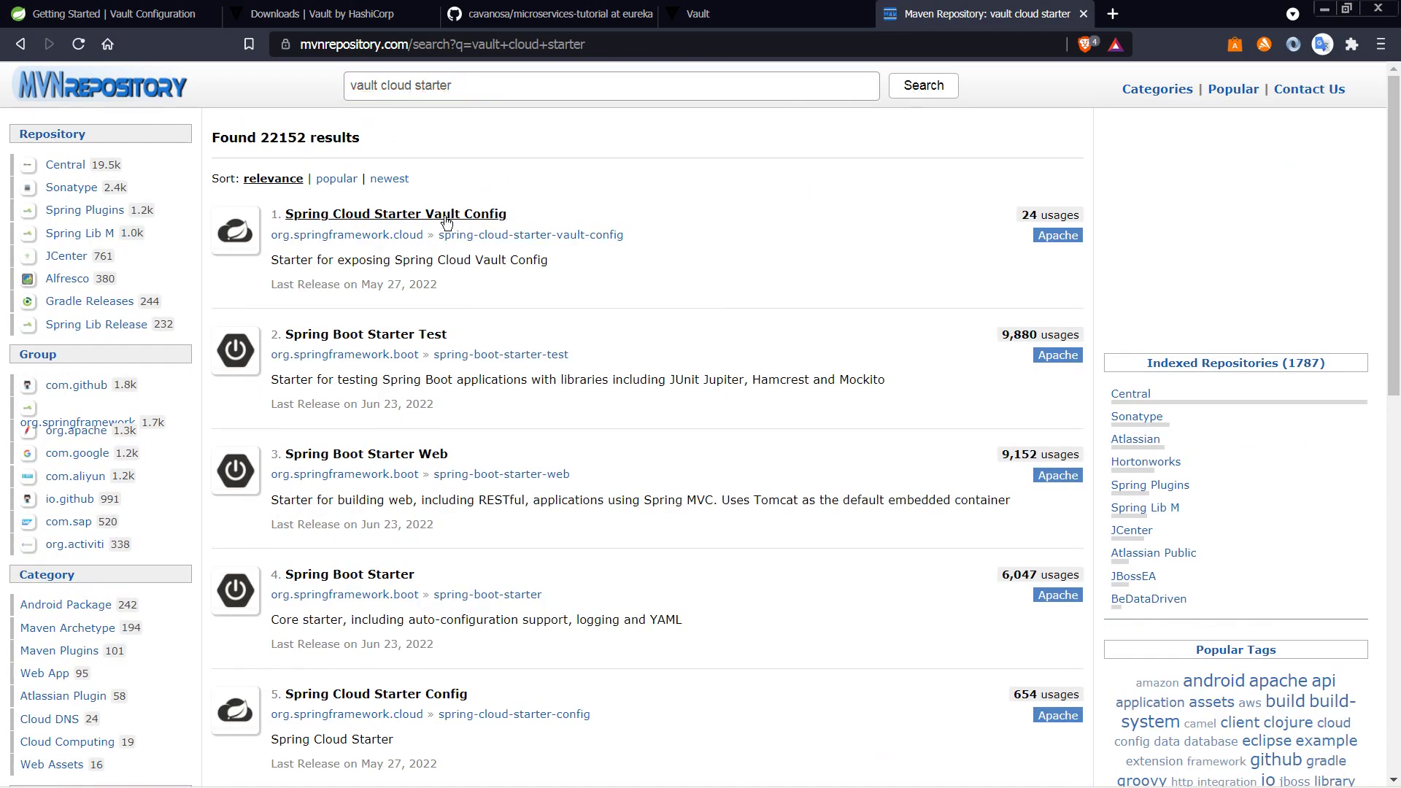
click(359, 503)
Step: Paste the vault config dependency at line 46 of pom.xml and load the Maven changes
key(alt+Tab)
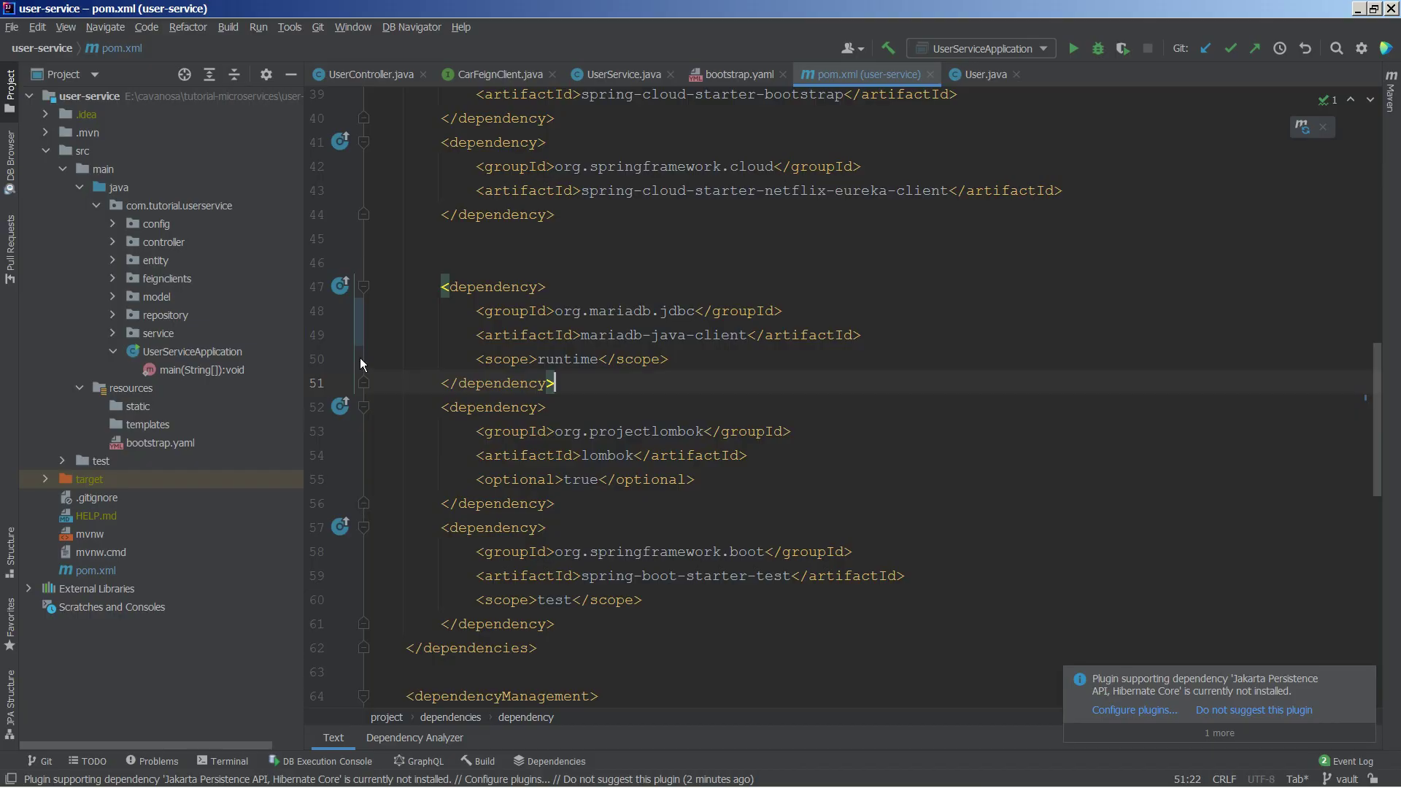
click(534, 252)
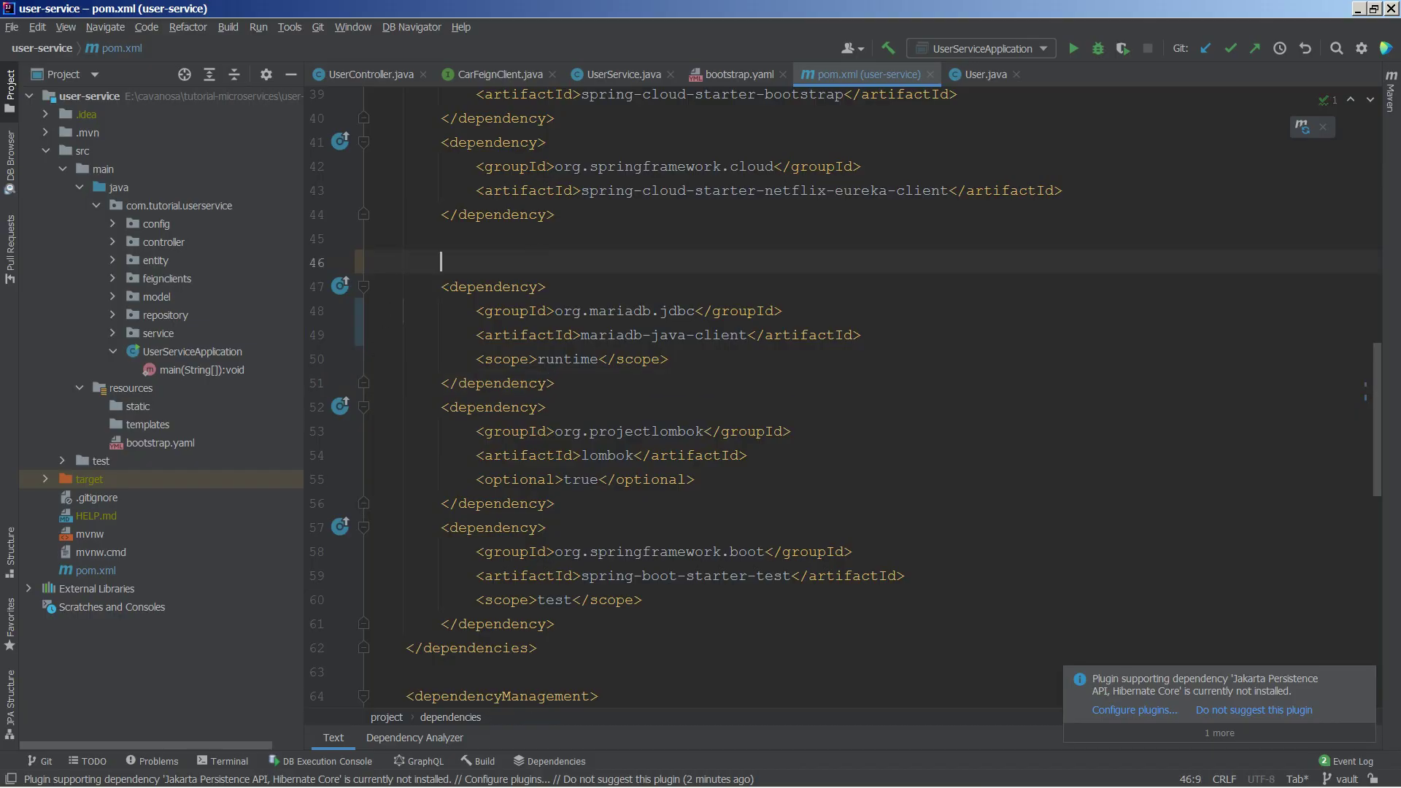
key(ctrl+v)
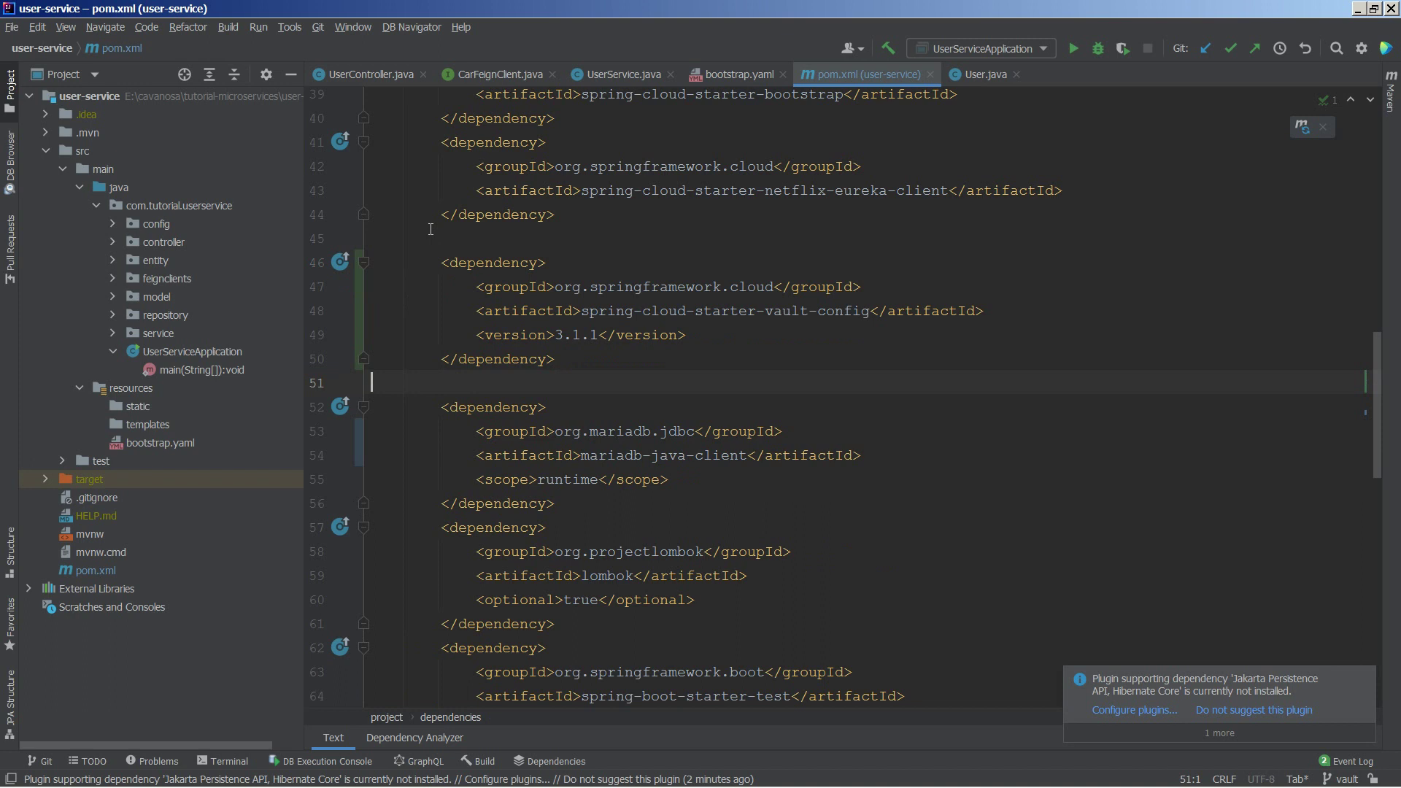
click(1302, 126)
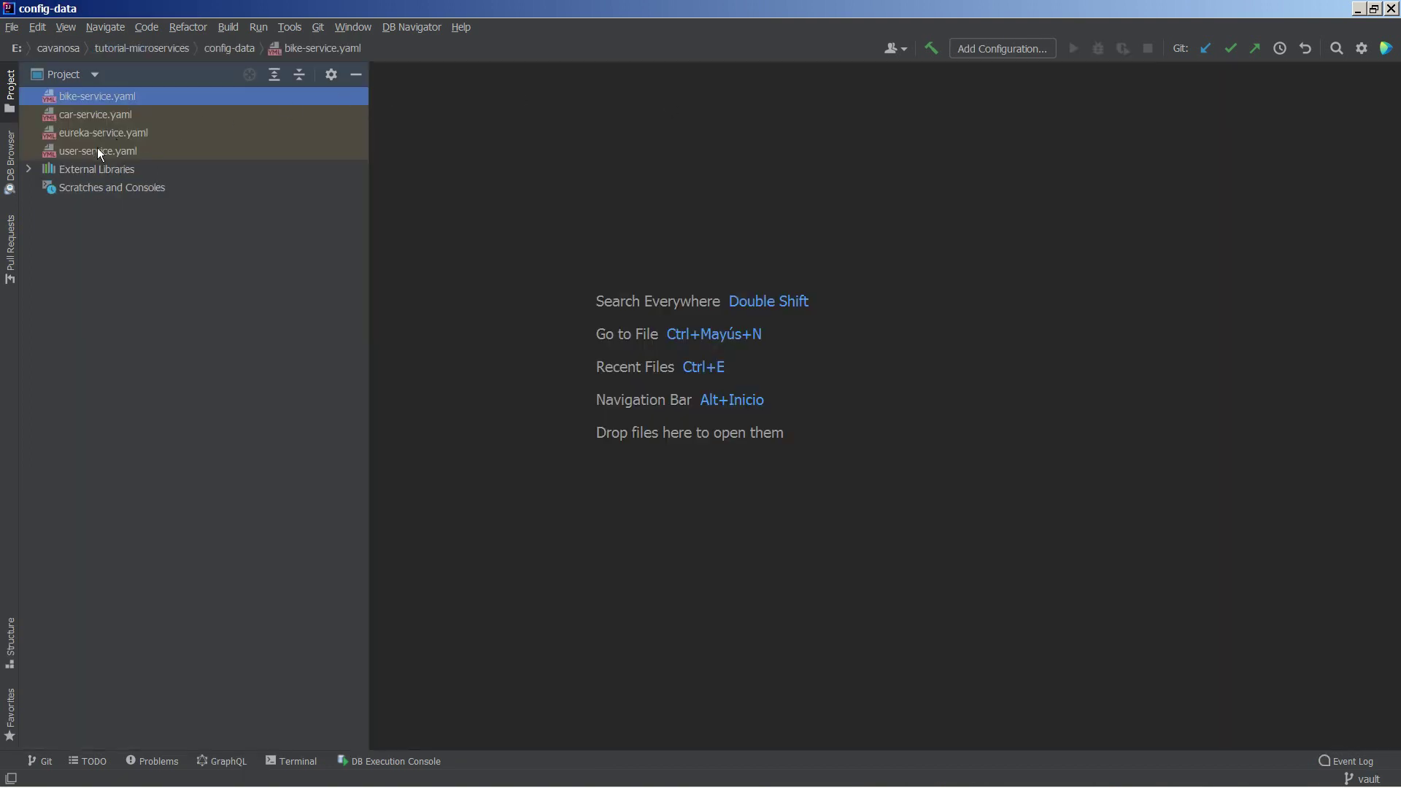
Step: Paste the spring jpa and MariaDB datasource settings into config-data's user-service.yaml
double_click(96, 150)
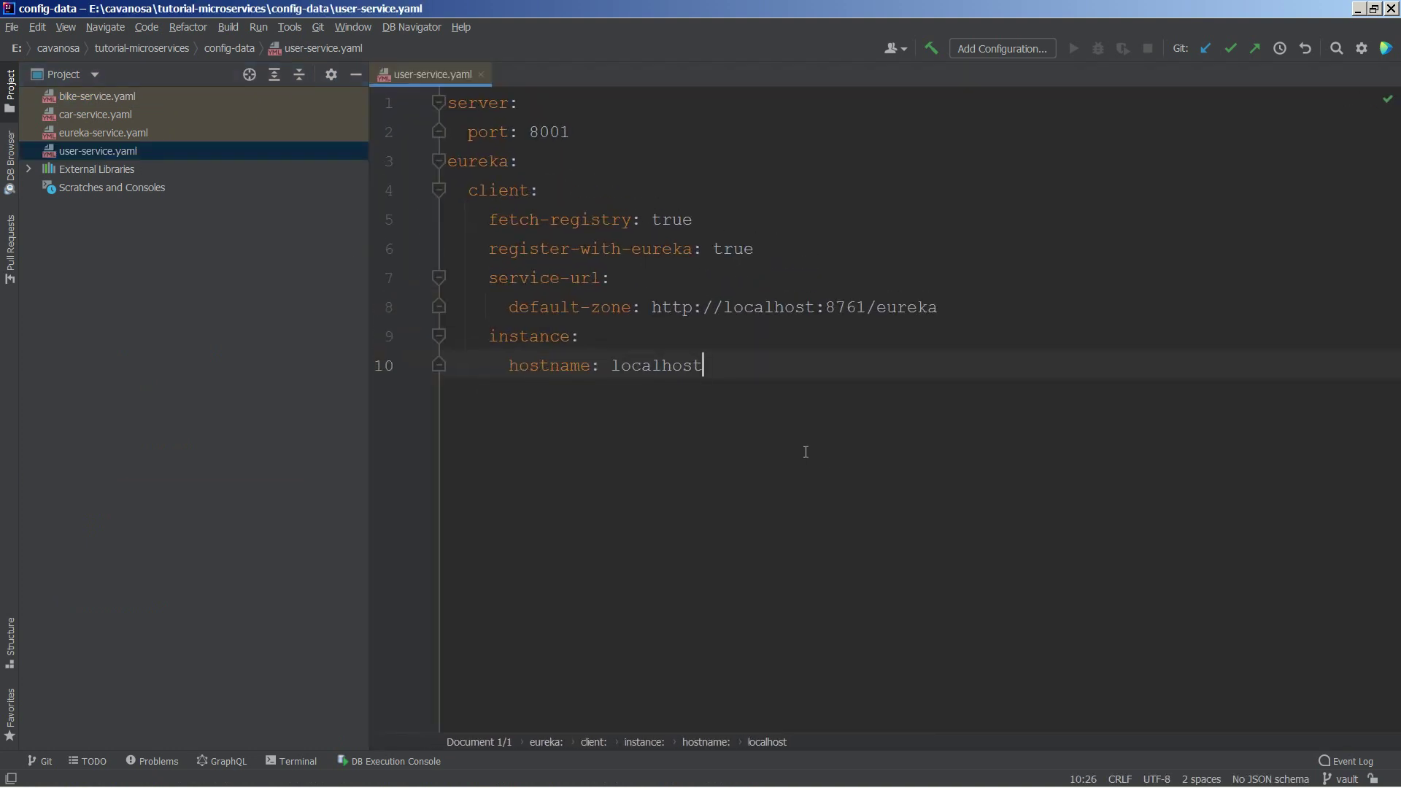
key(ctrl+v)
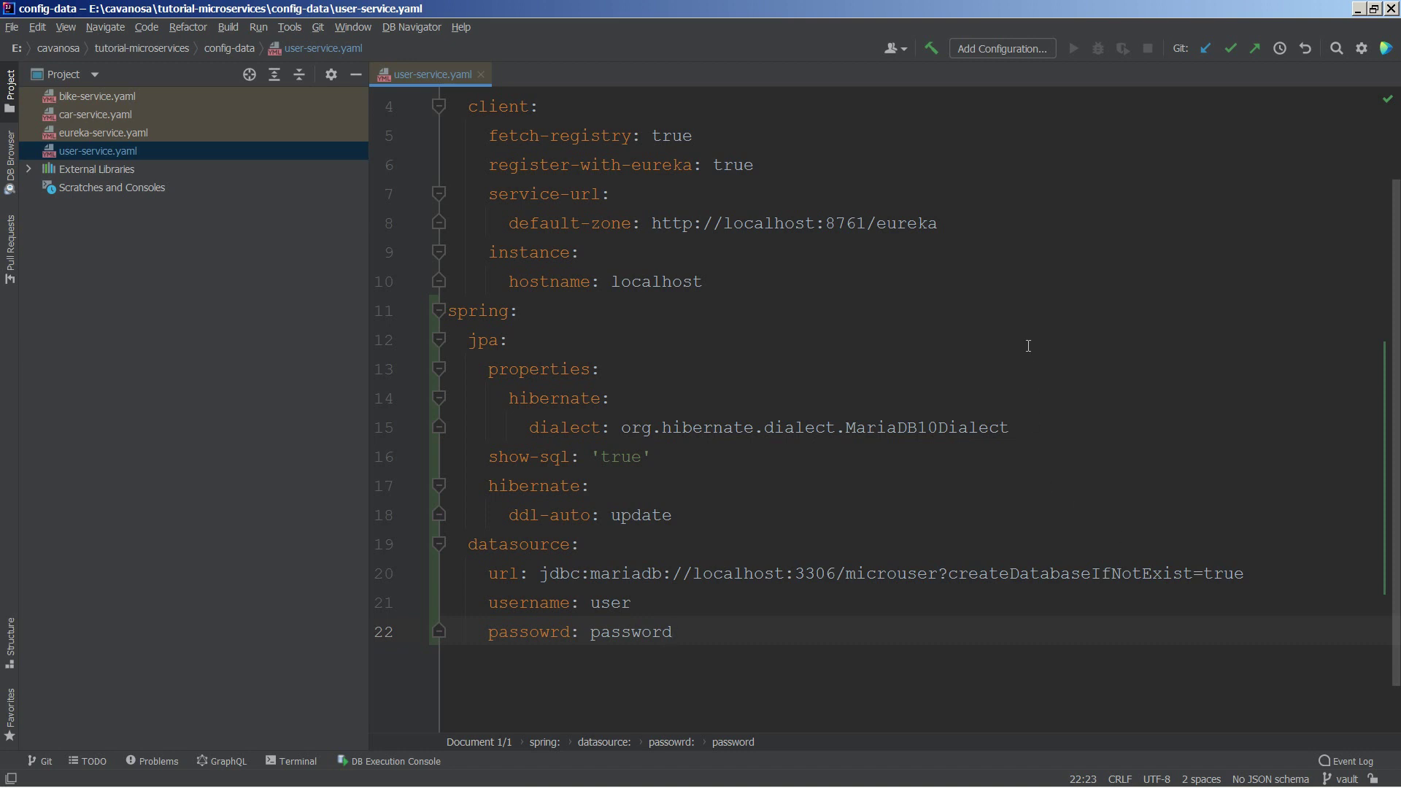
click(522, 311)
click(485, 340)
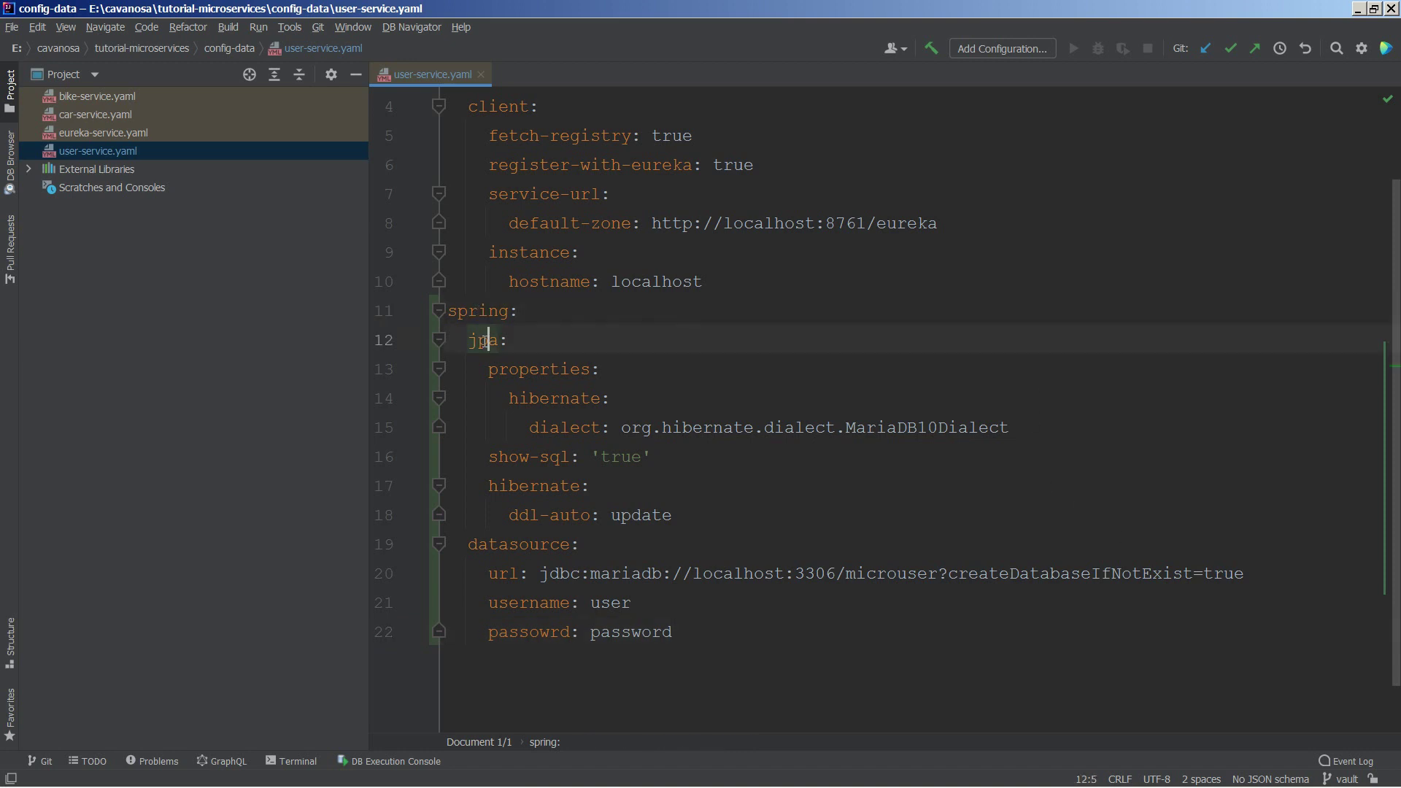
click(511, 369)
click(539, 398)
click(562, 428)
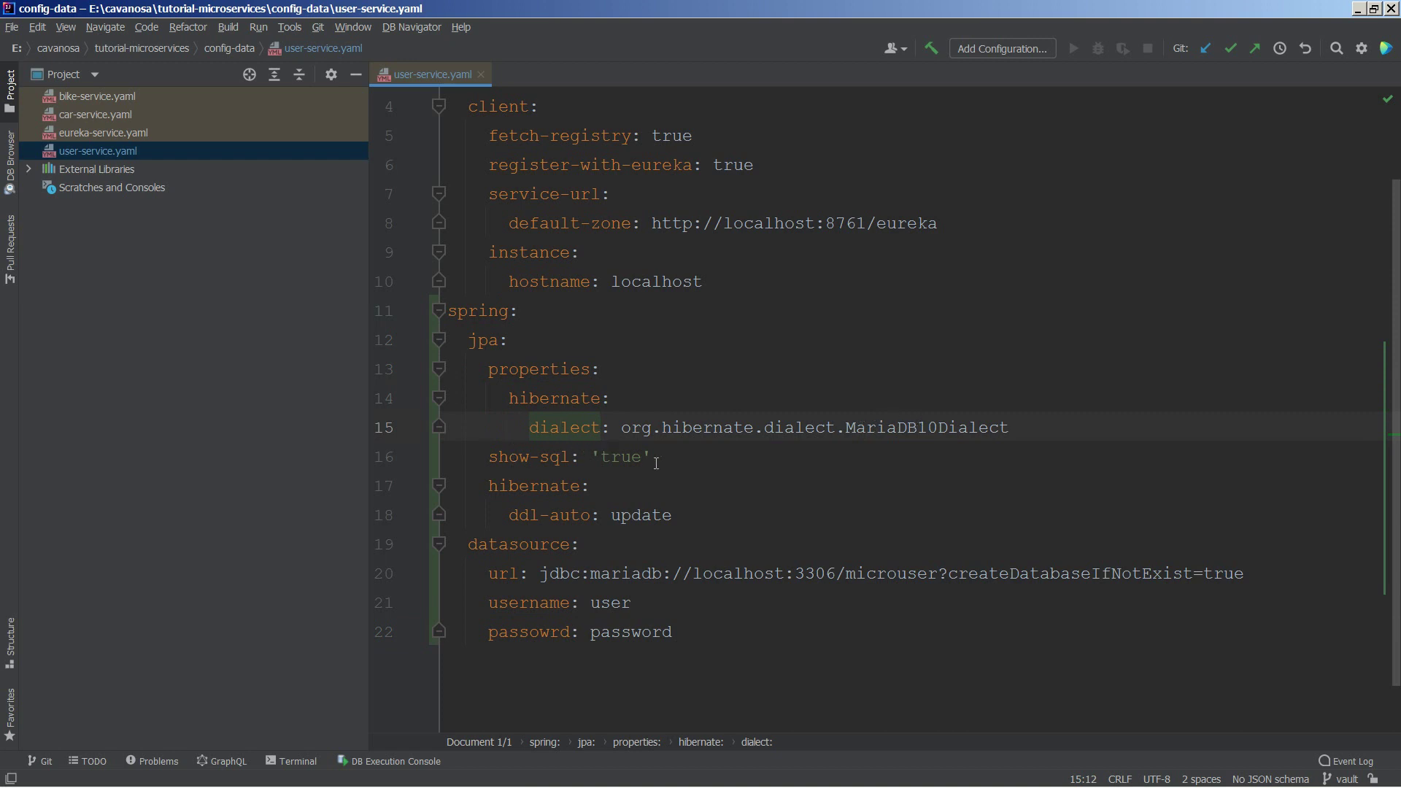
click(559, 486)
click(639, 513)
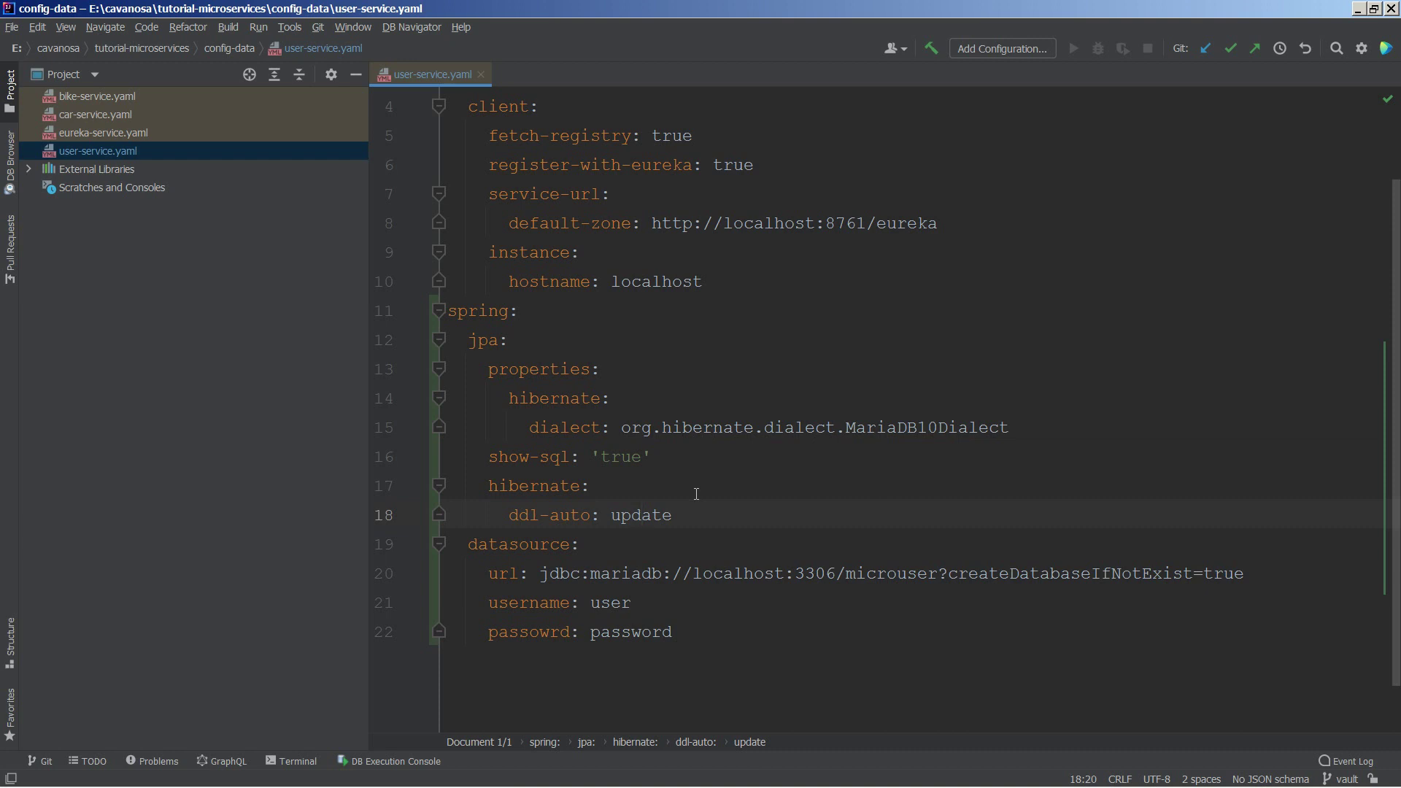
click(569, 578)
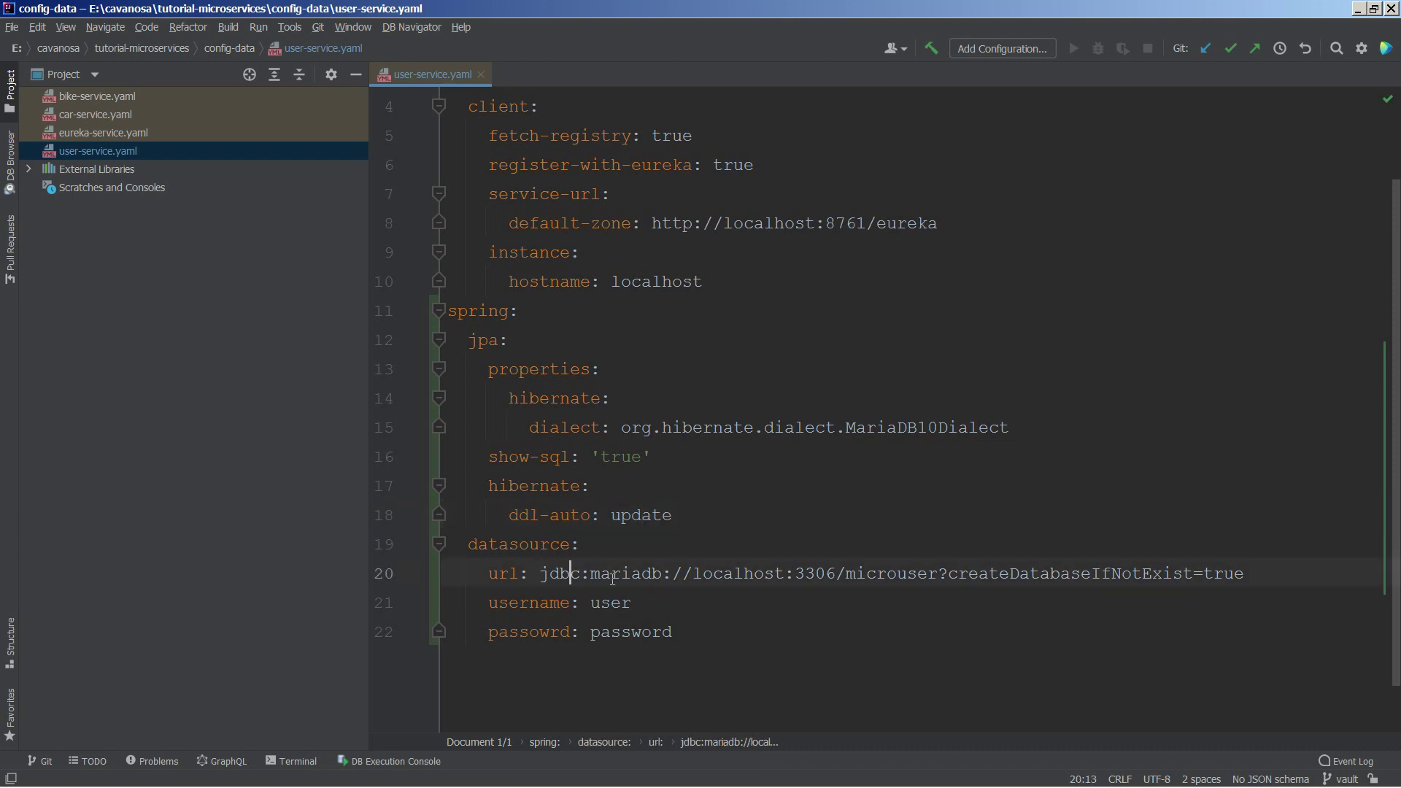
click(918, 575)
double_click(918, 573)
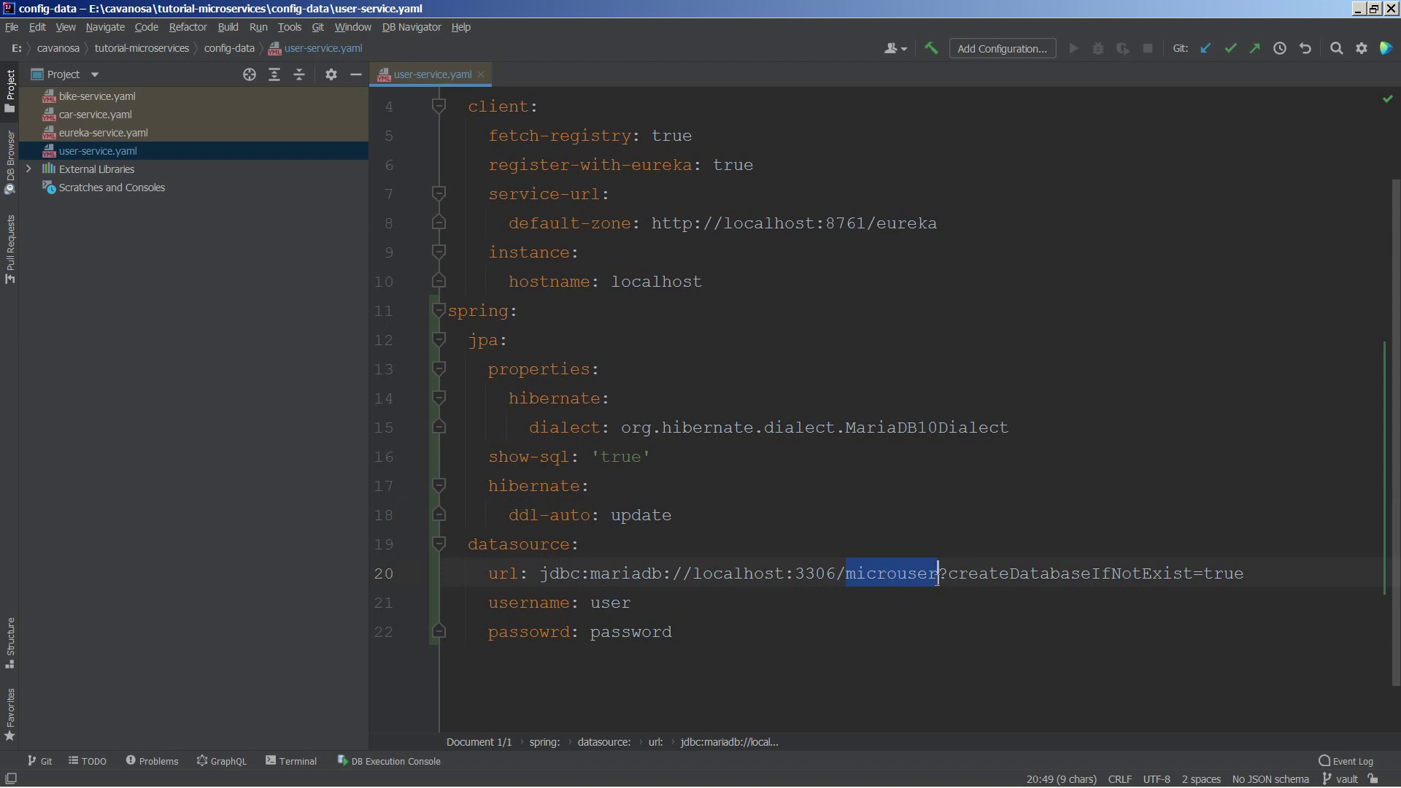
click(968, 575)
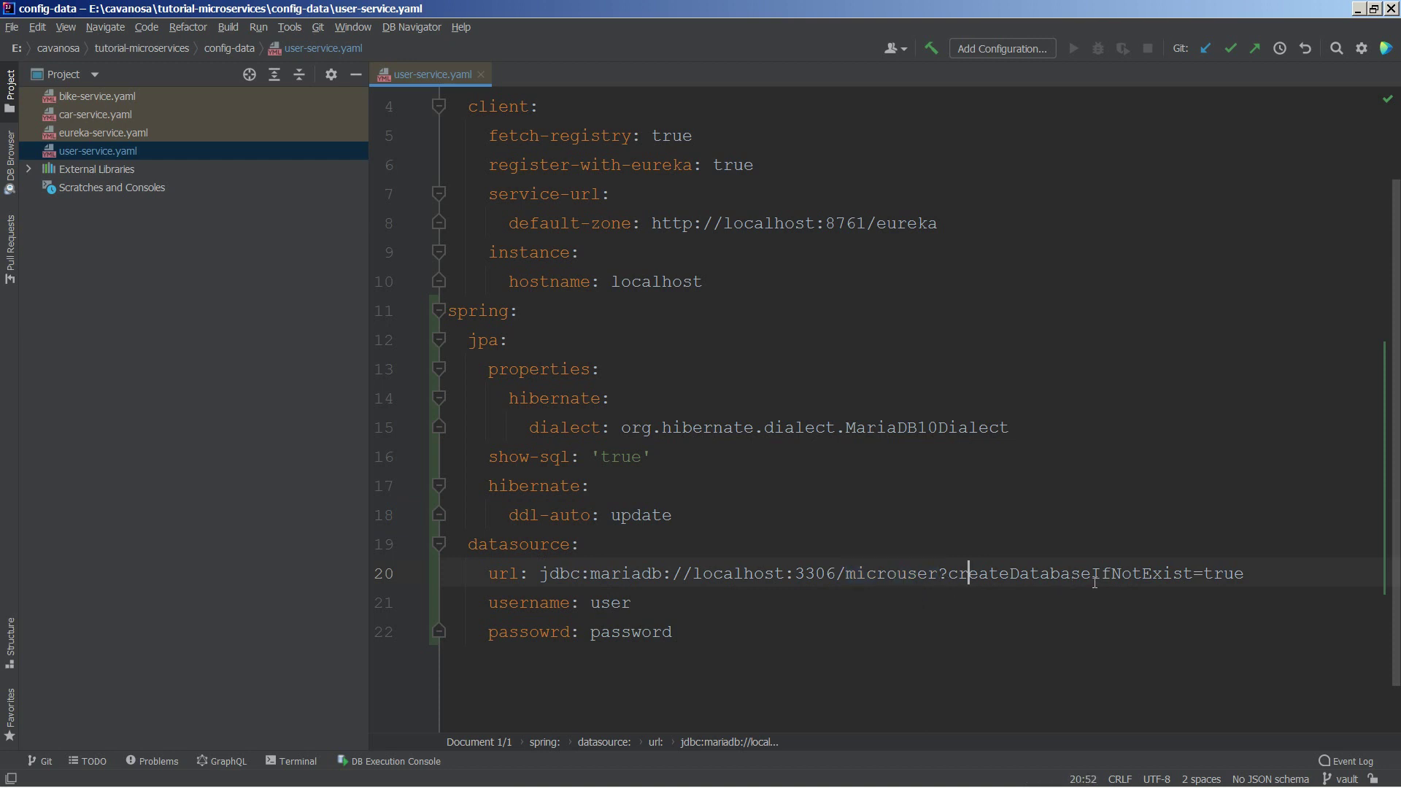
Step: Correct the misspelled 'passowrd' key to 'password'
click(545, 601)
click(550, 632)
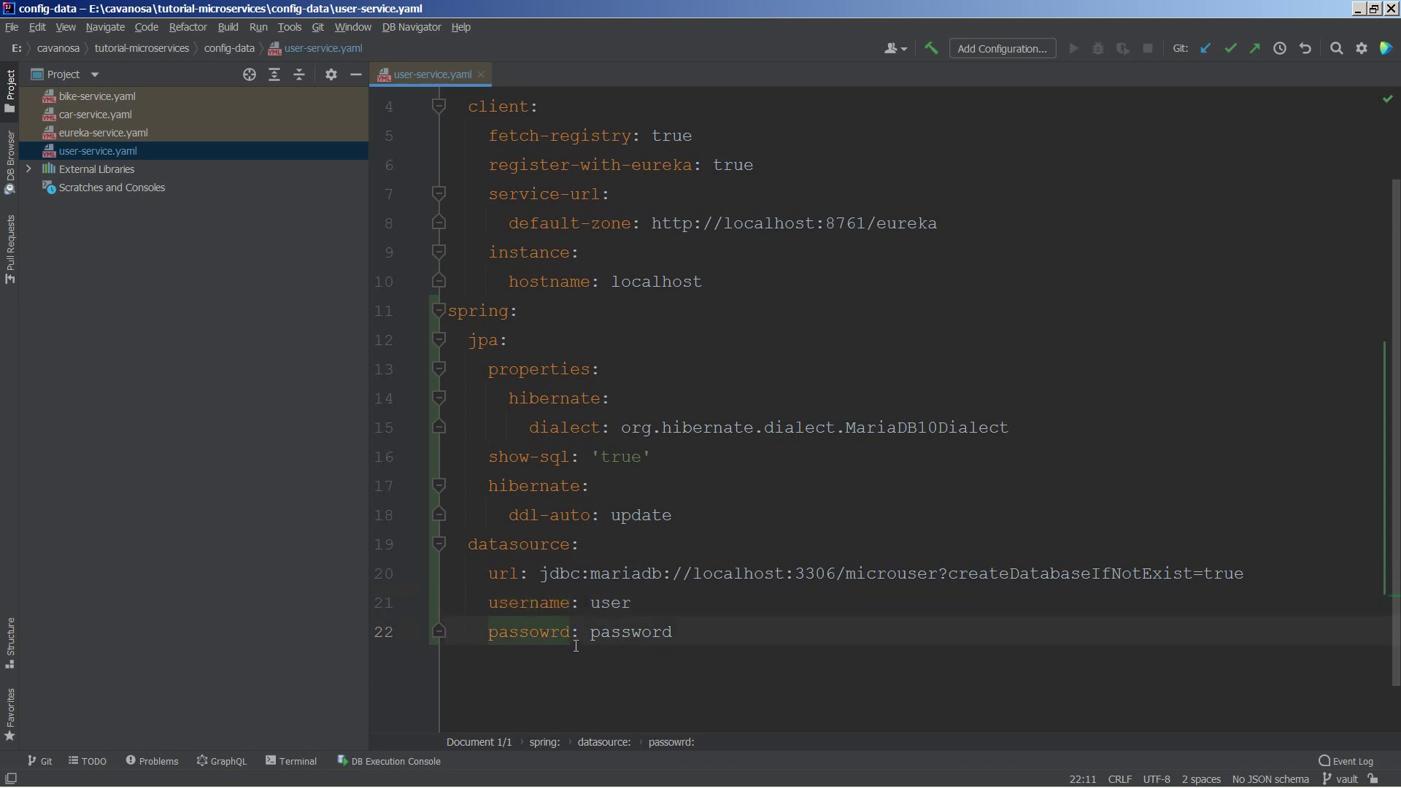
key(BackSpace)
key(BackSpace)
text(wo)
Step: Delete the datasource username and password lines, then return to user-service's bootstrap.yaml
click(498, 604)
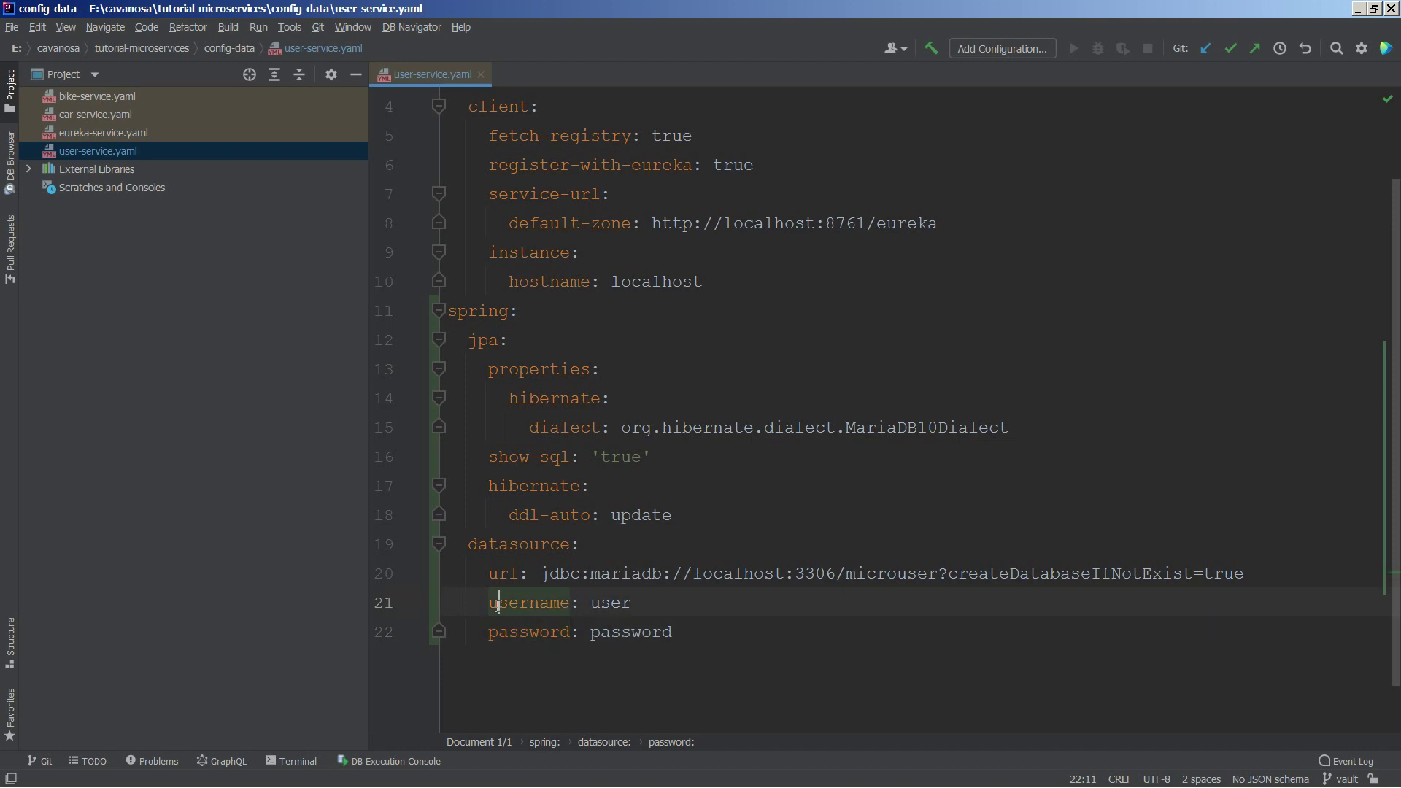
click(550, 632)
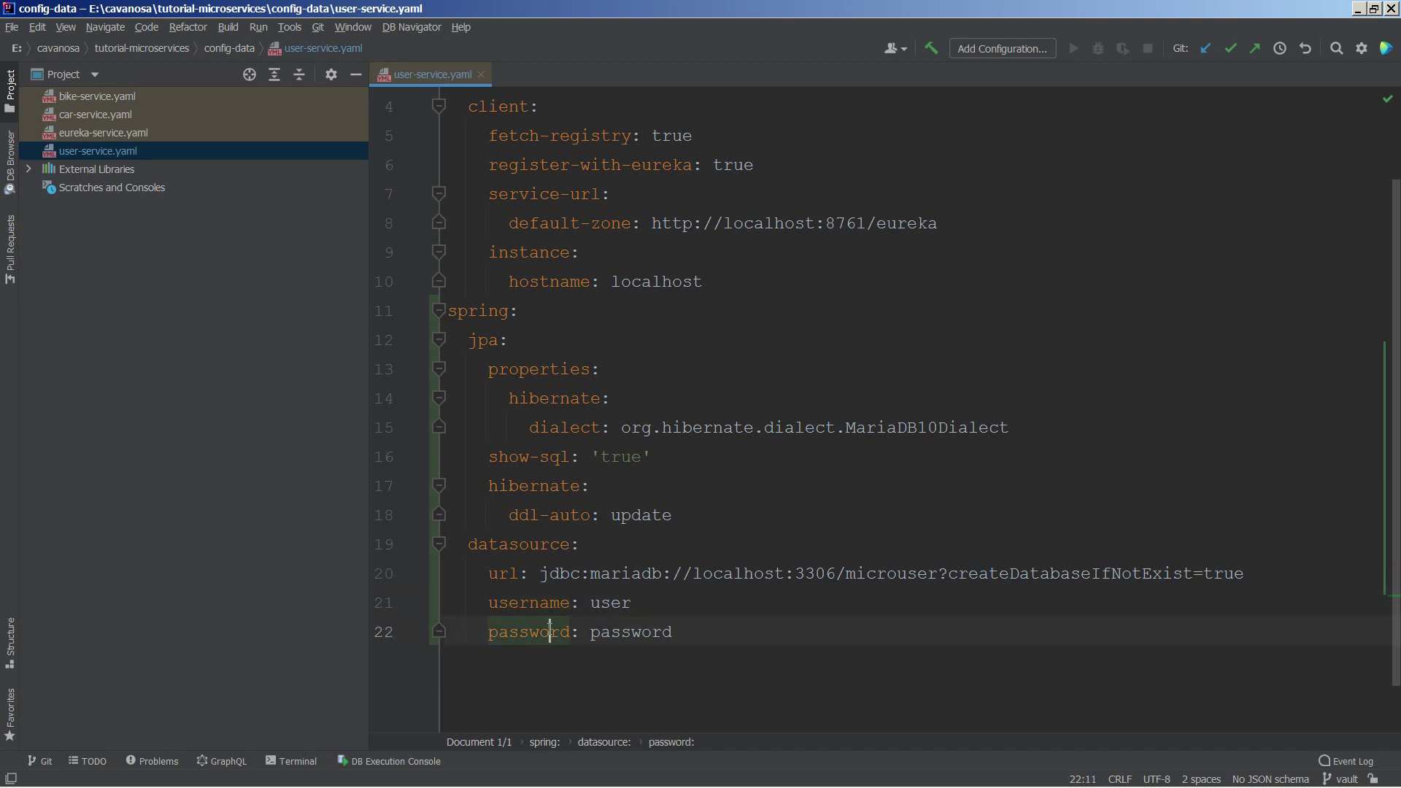
click(600, 603)
click(610, 632)
key(Up)
key(Down)
key(Up)
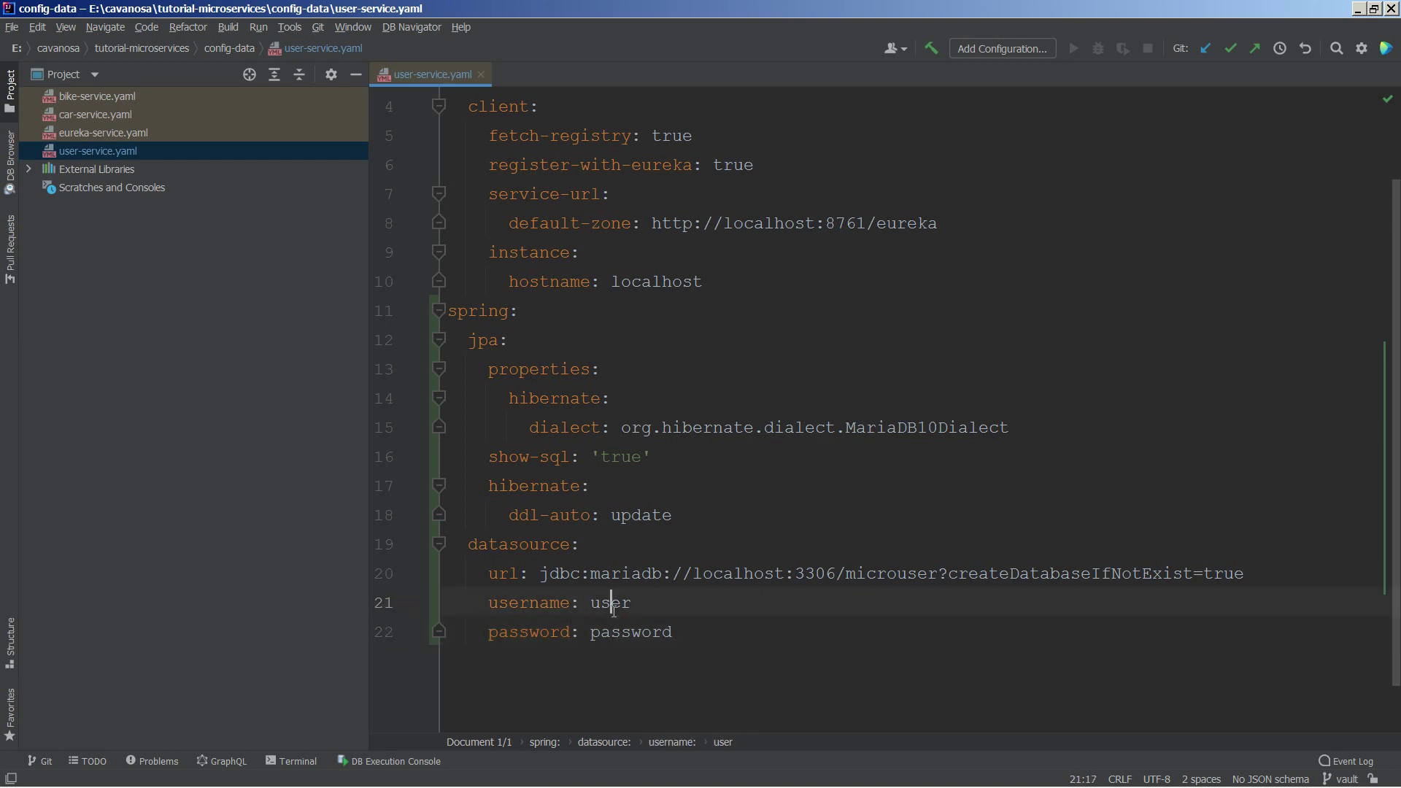
drag(490, 603, 673, 632)
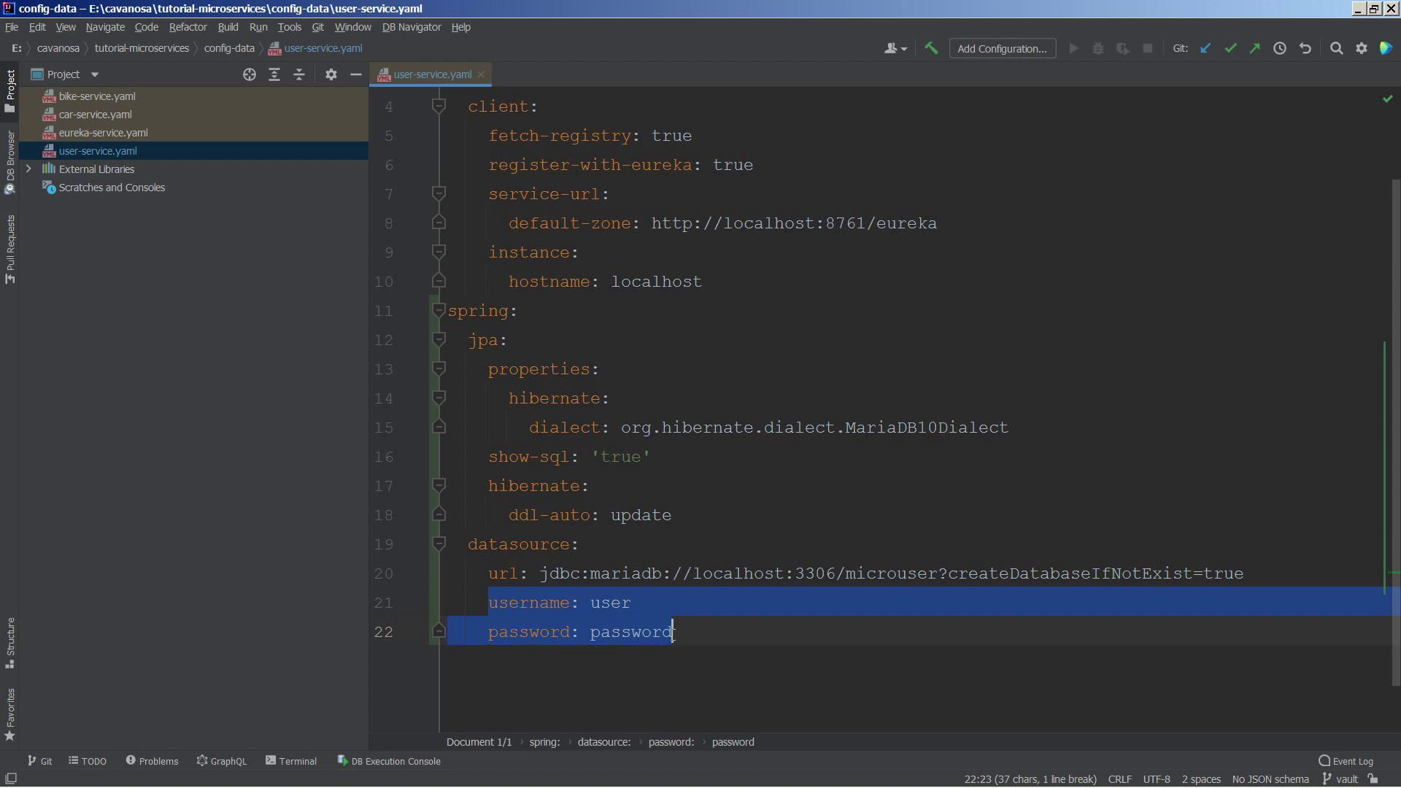
key(BackSpace)
key(BackSpace)
key(BackSpace)
key(BackSpace)
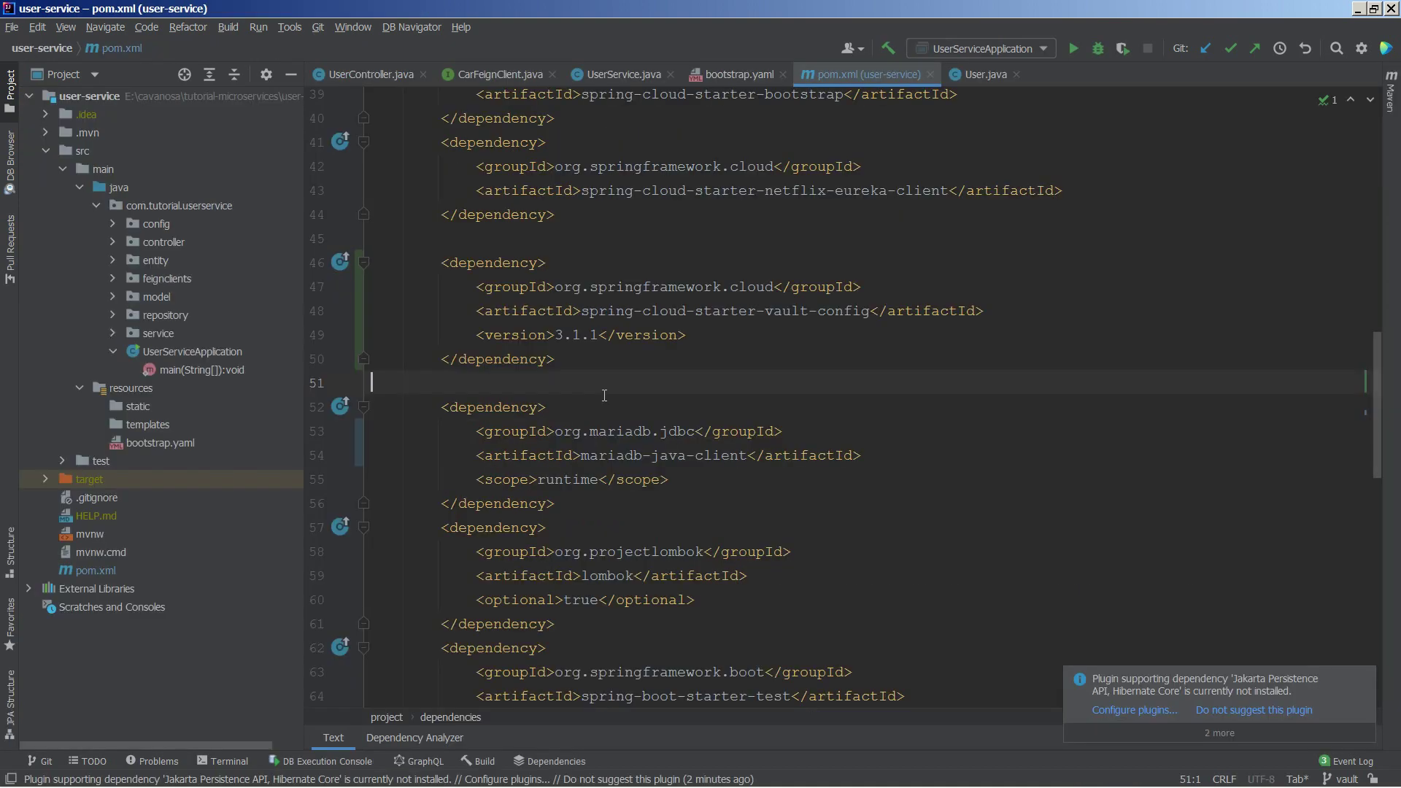
click(733, 74)
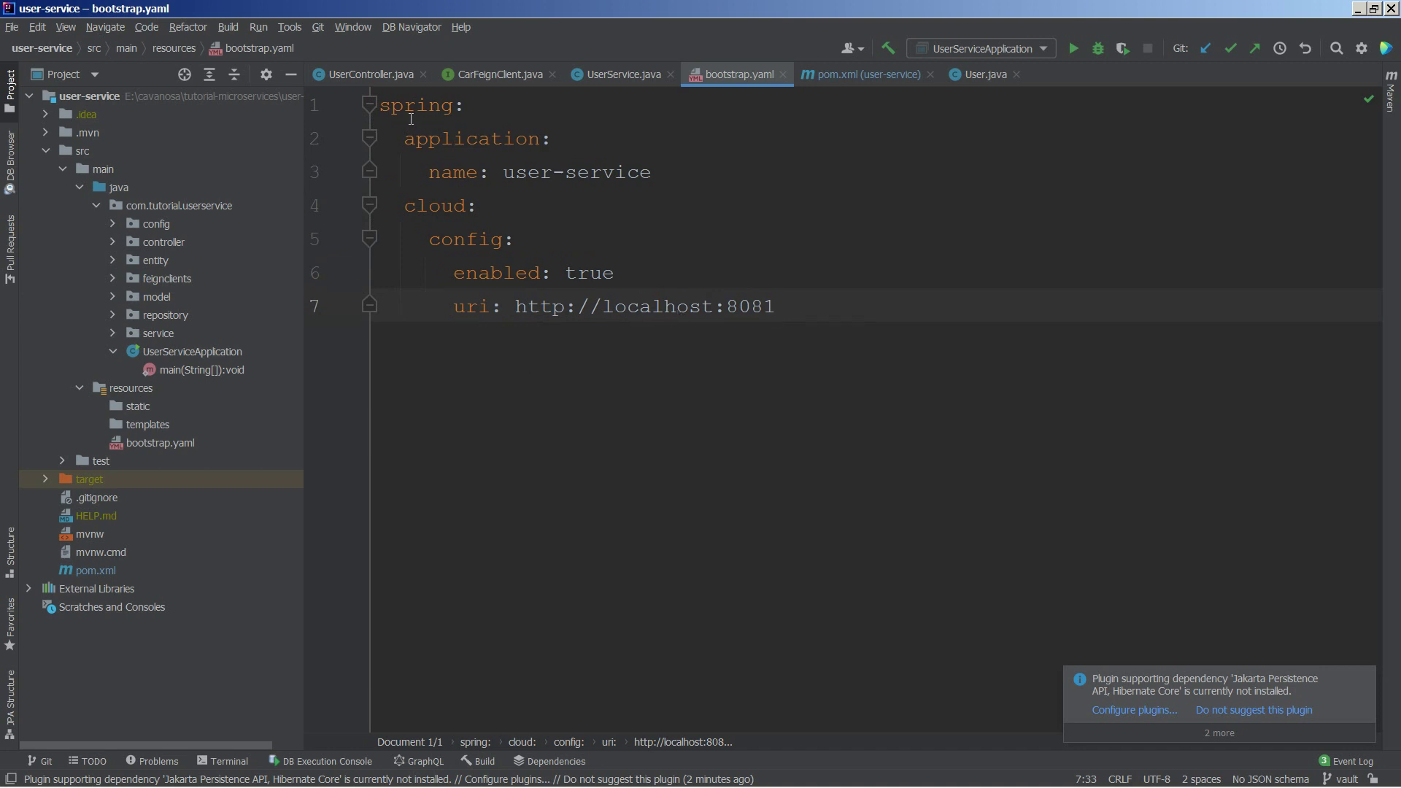
Step: Replace all of bootstrap.yaml with the config block containing a vault section
drag(380, 106, 806, 306)
key(ctrl+v)
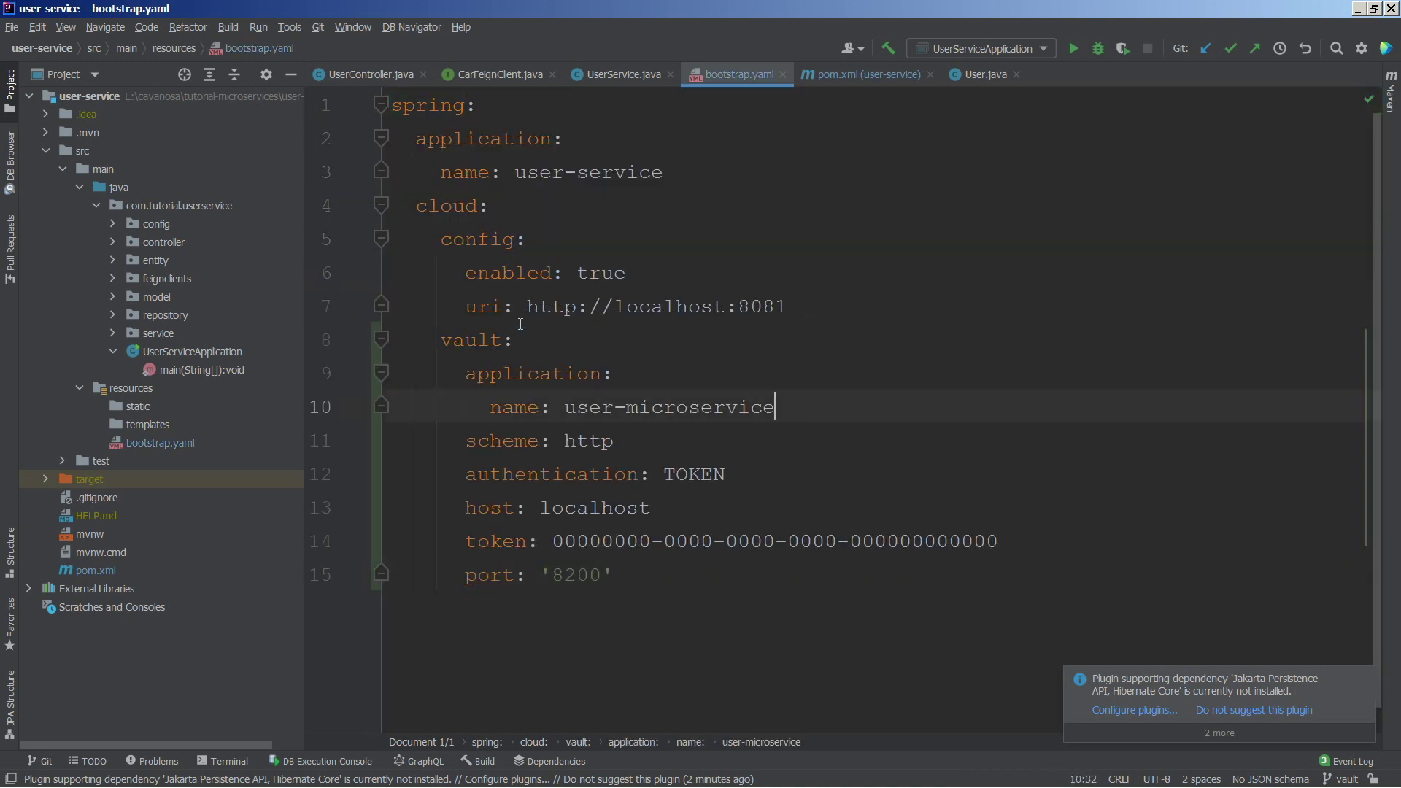
click(464, 239)
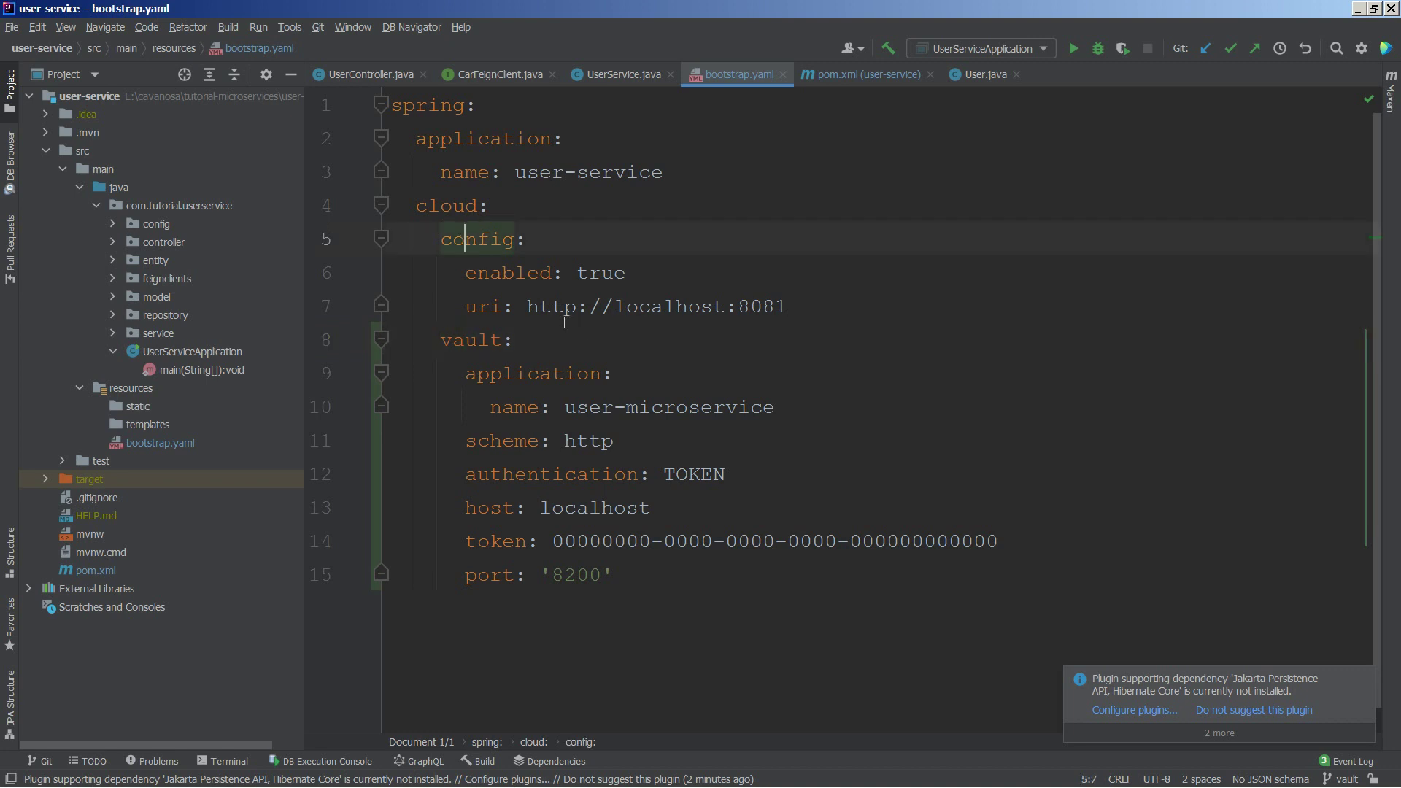
click(486, 336)
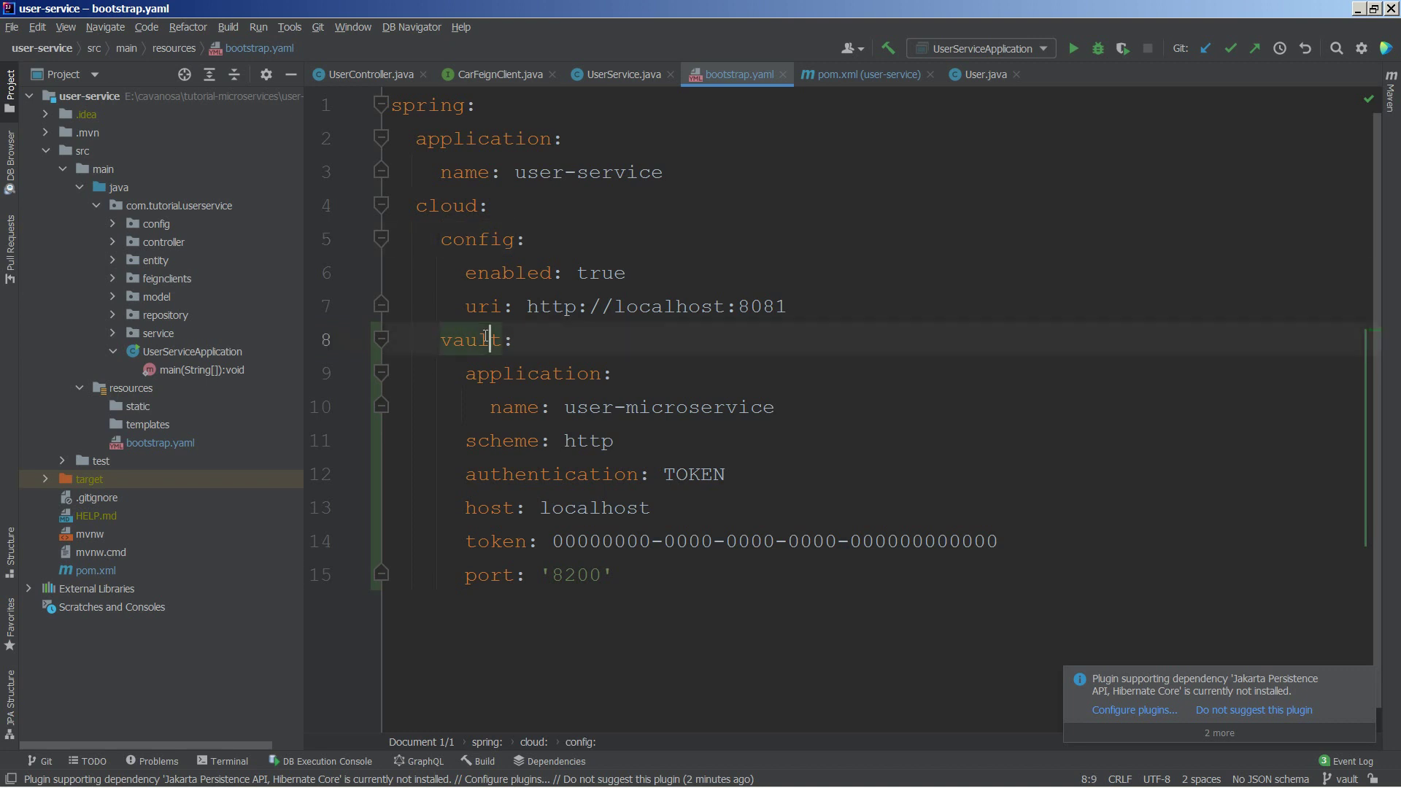
click(490, 374)
Step: Shorten the application name to user-service and review the http, TOKEN, localhost, 8200 vault settings
click(581, 409)
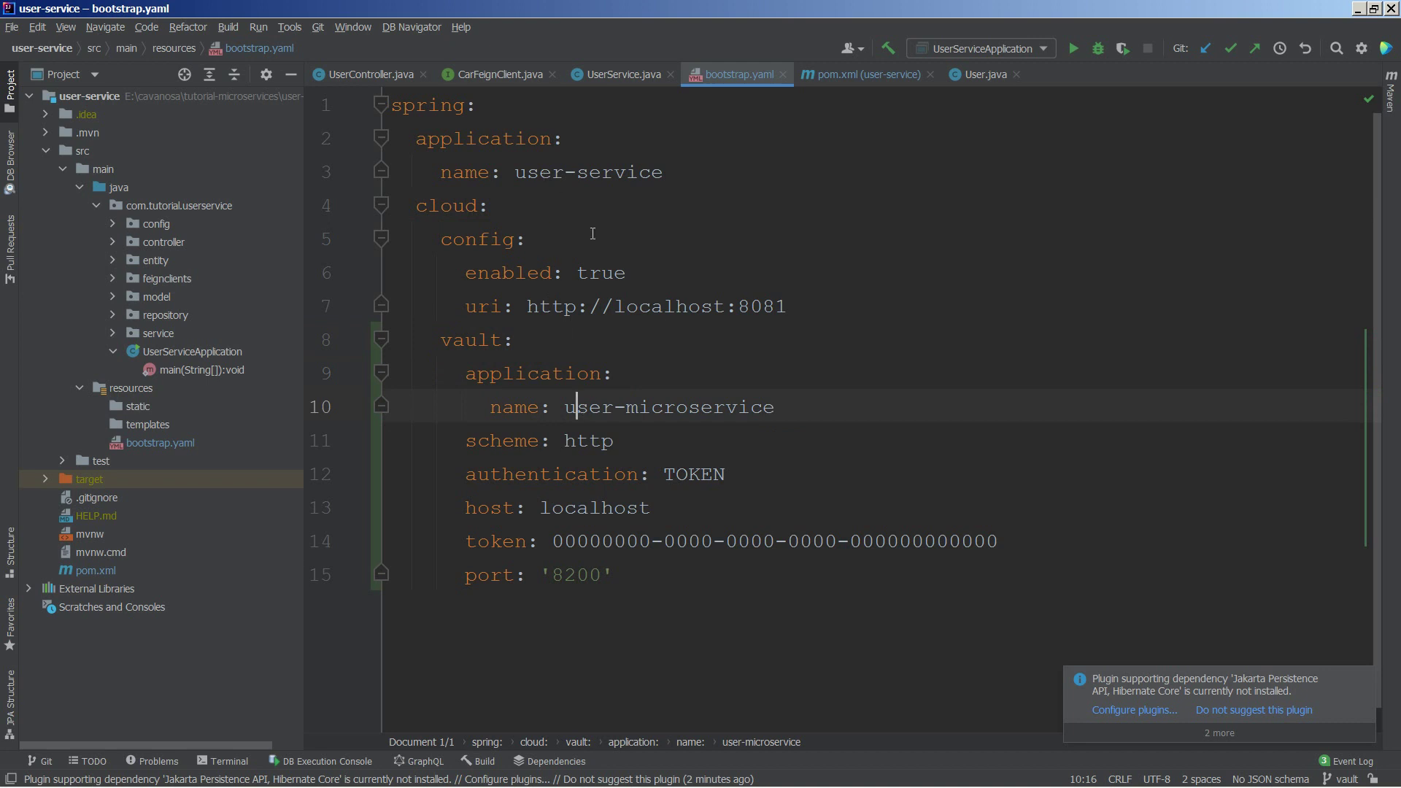
key(BackSpace)
key(BackSpace)
key(BackSpace)
key(BackSpace)
key(BackSpace)
click(516, 442)
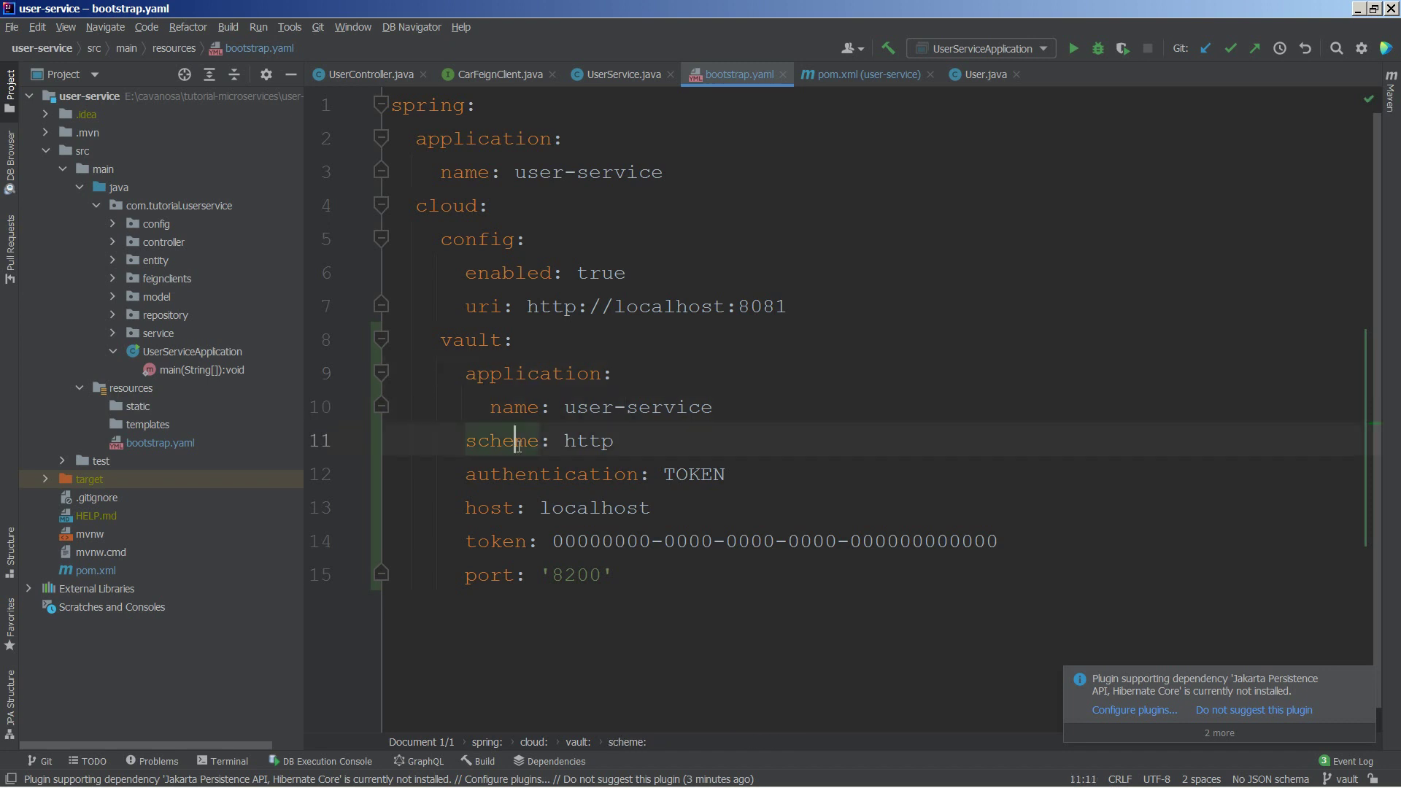
click(579, 473)
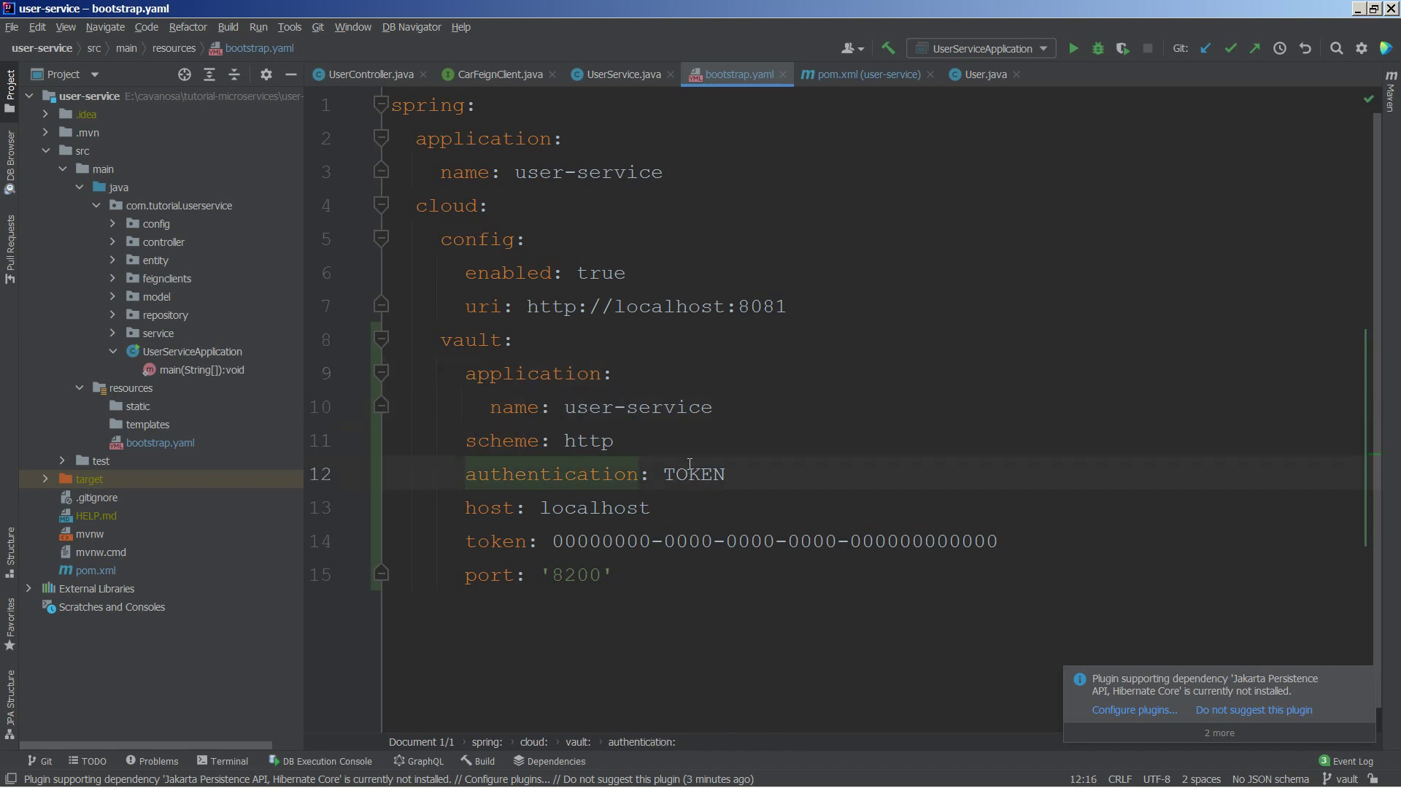
click(569, 506)
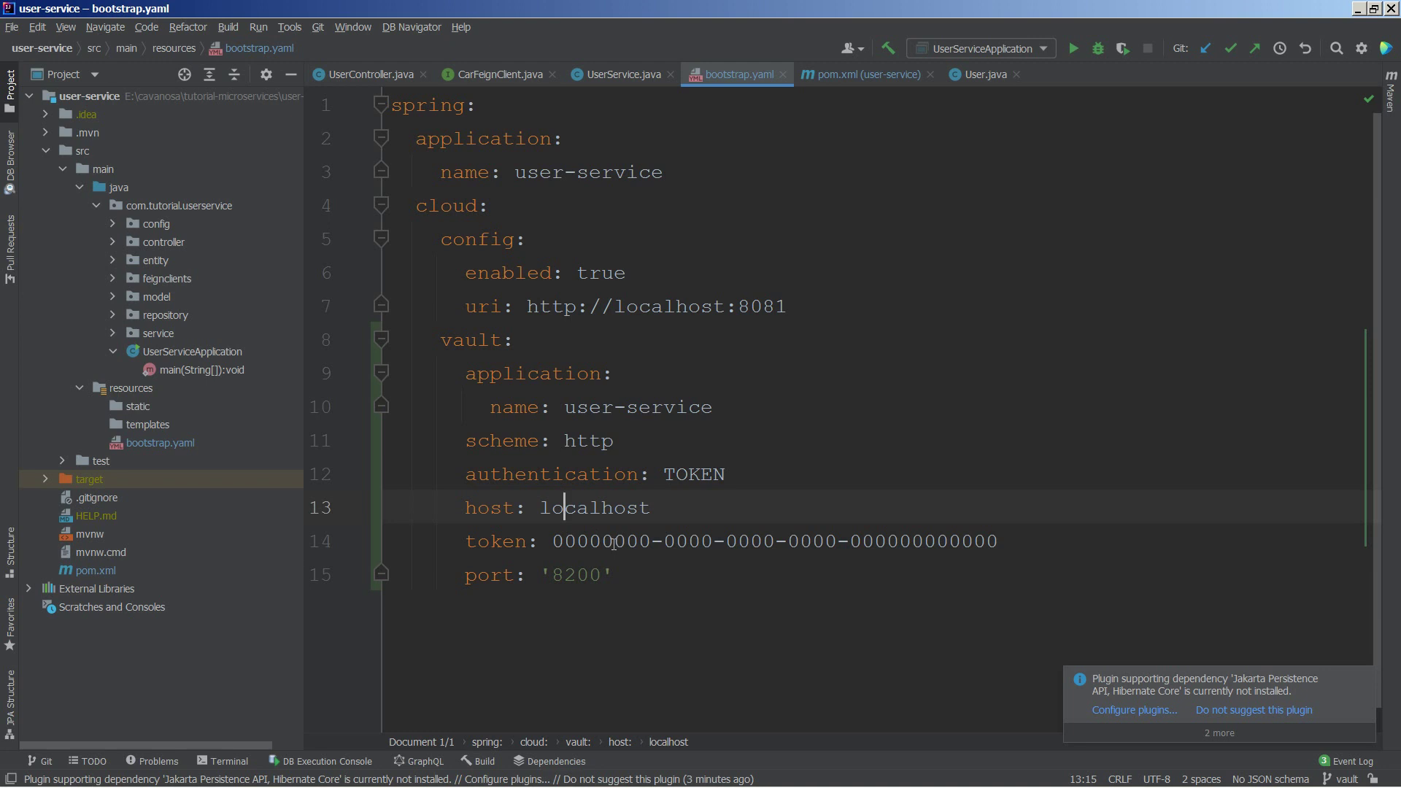
click(578, 574)
click(1359, 680)
click(1051, 409)
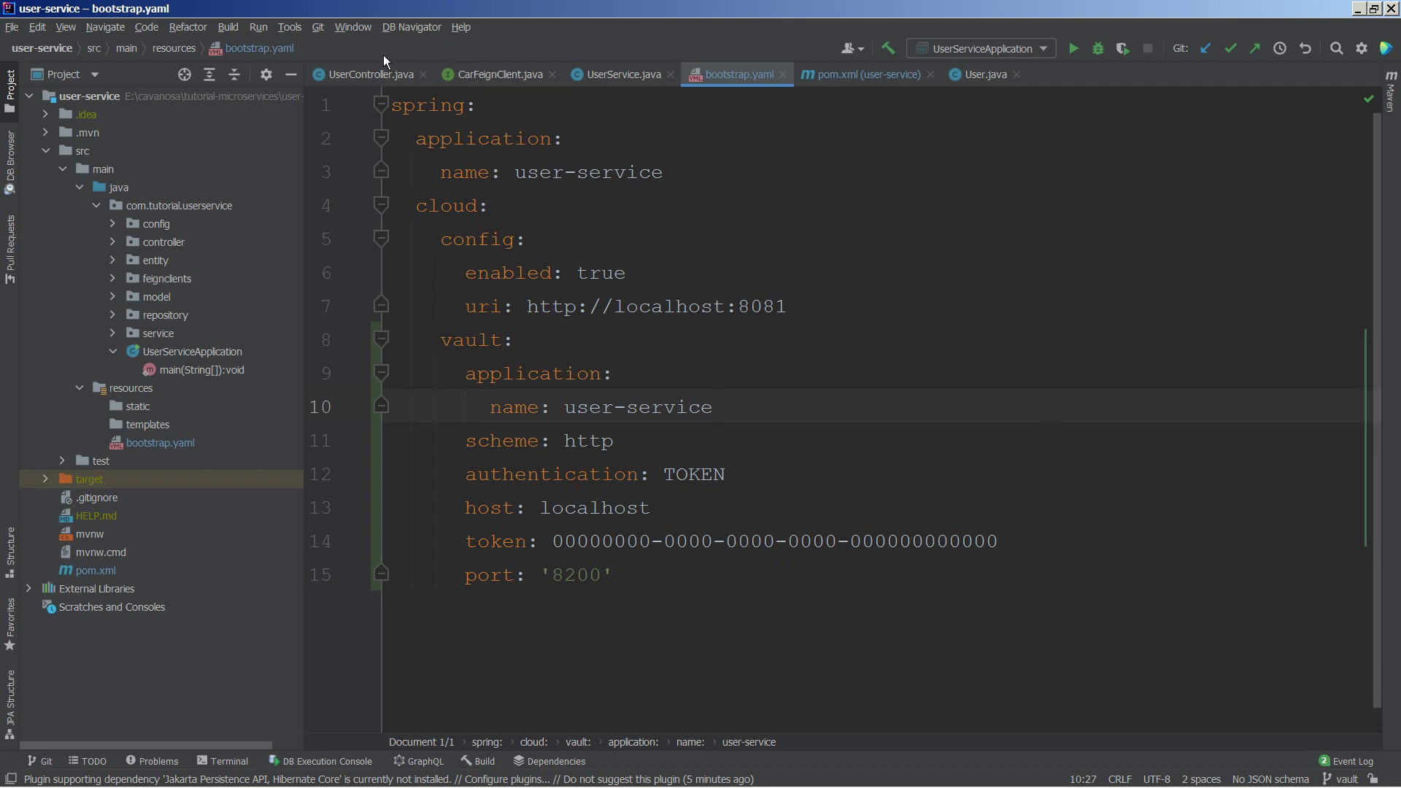
Step: Run git branch in the IDE terminal to confirm the vault branch exists
key(alt+Tab)
scroll(790, 338, up, 6)
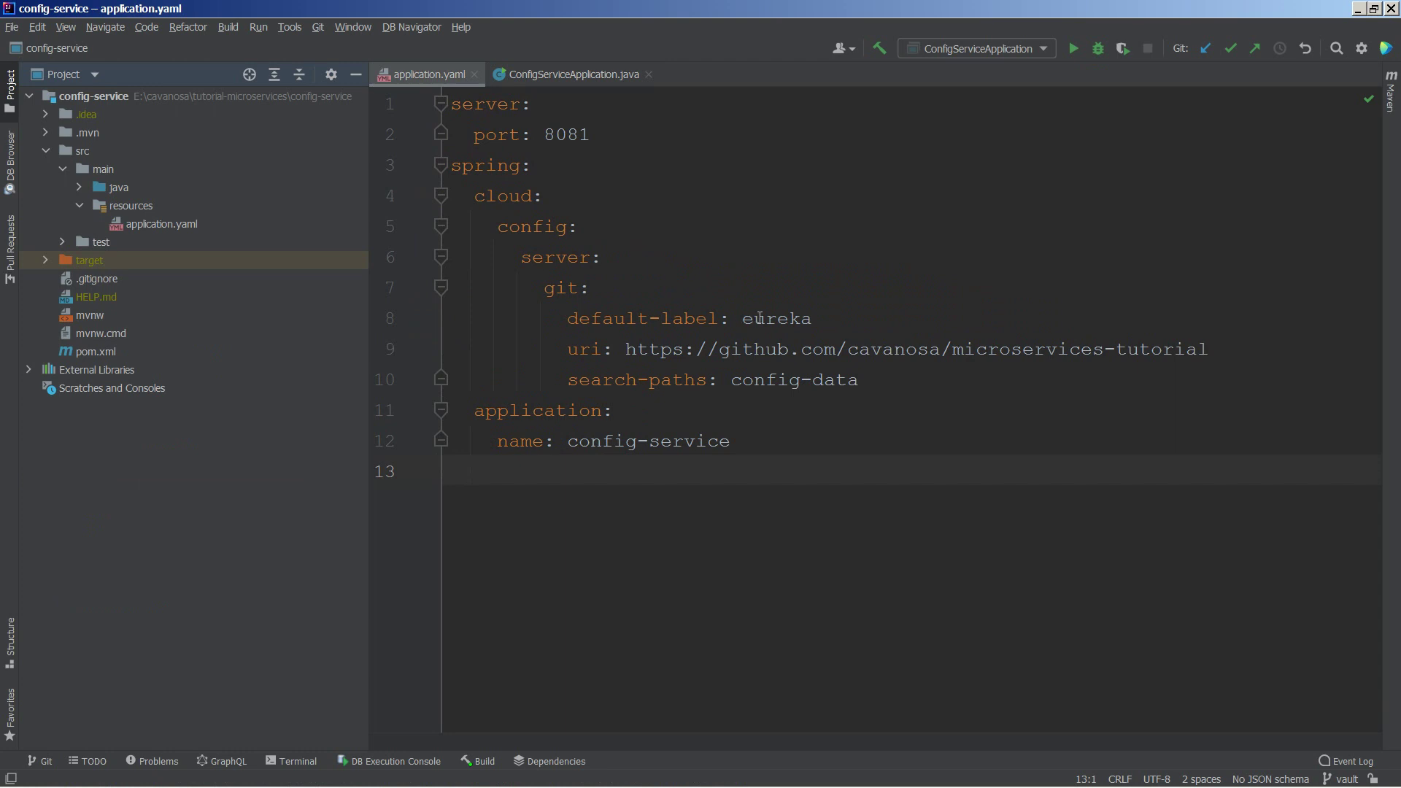
double_click(759, 318)
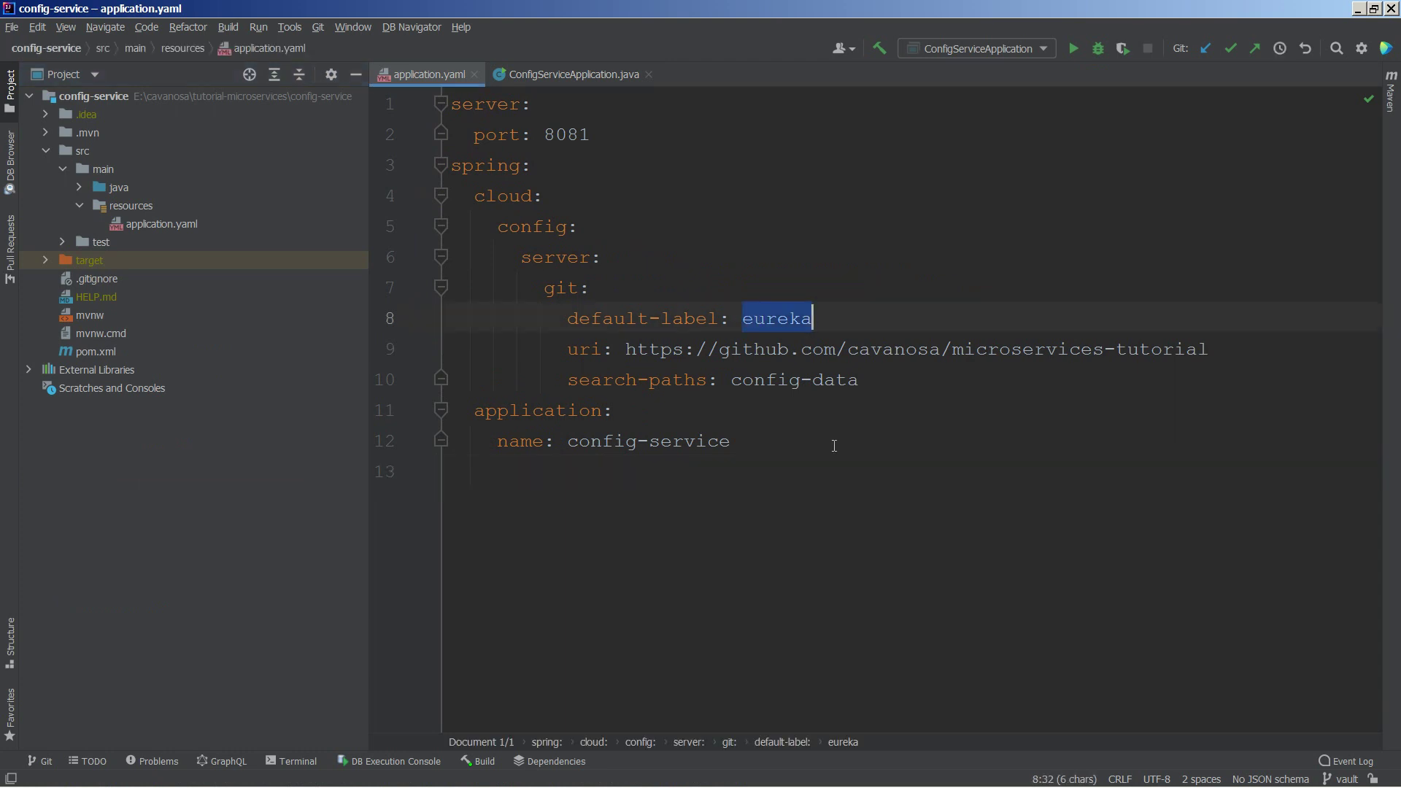
click(288, 761)
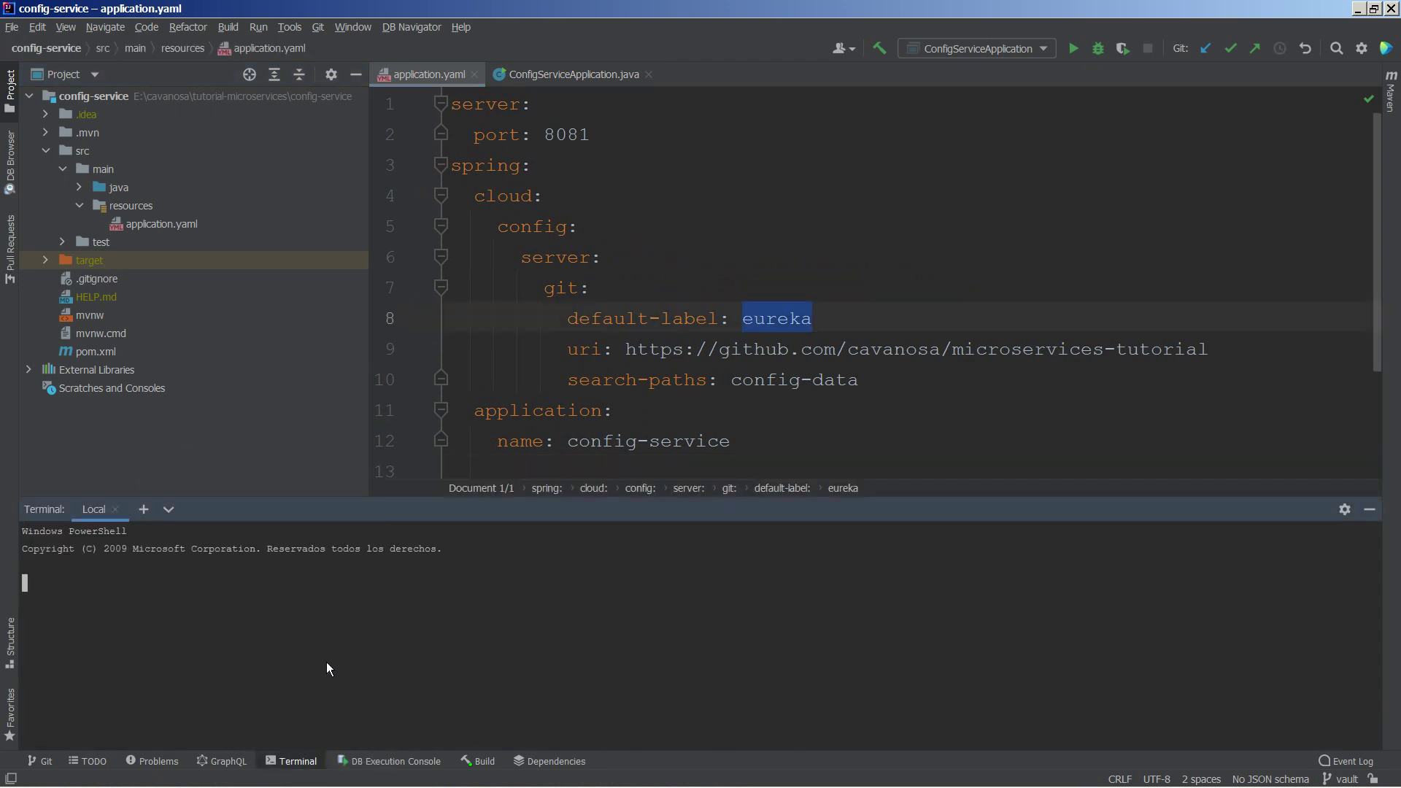
text(git )
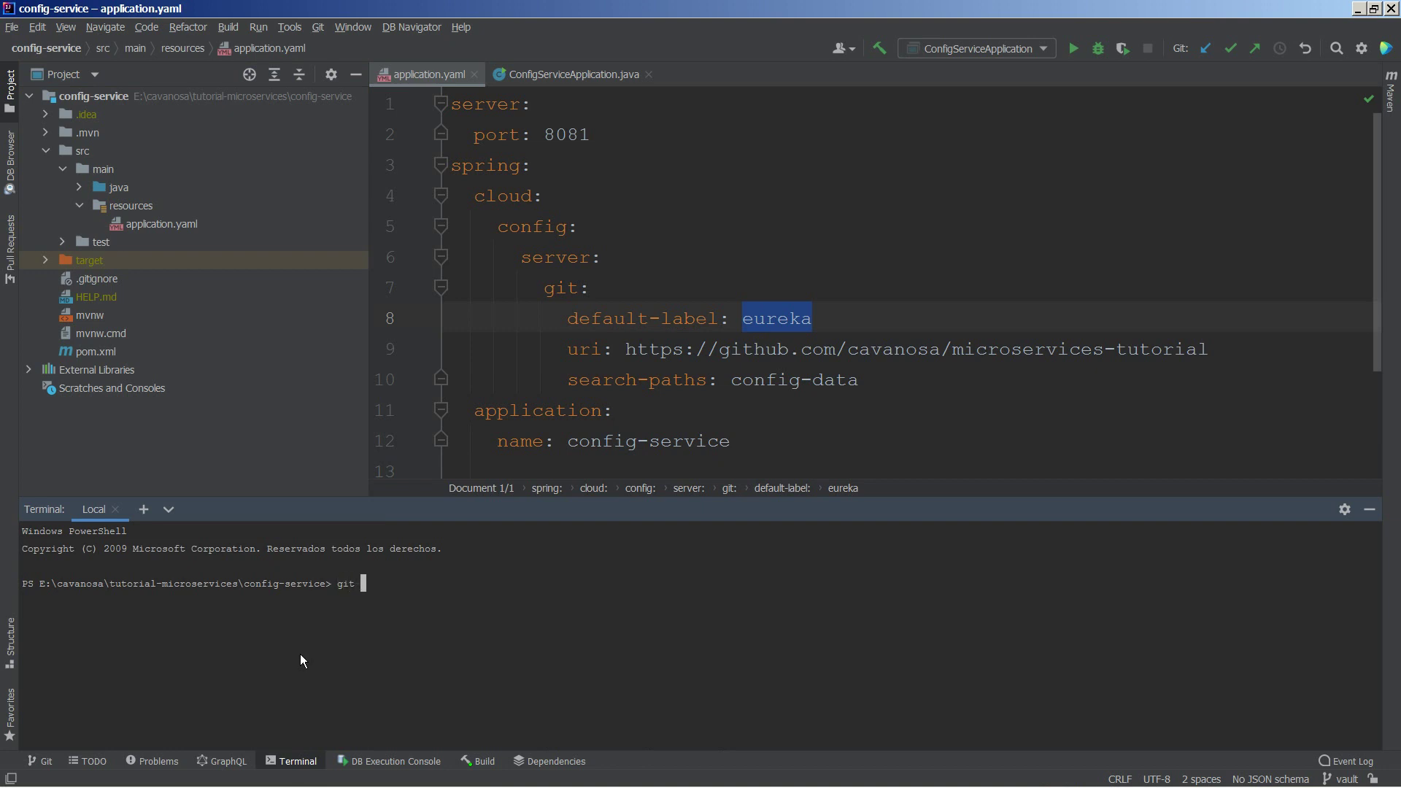
text(branch)
key(Return)
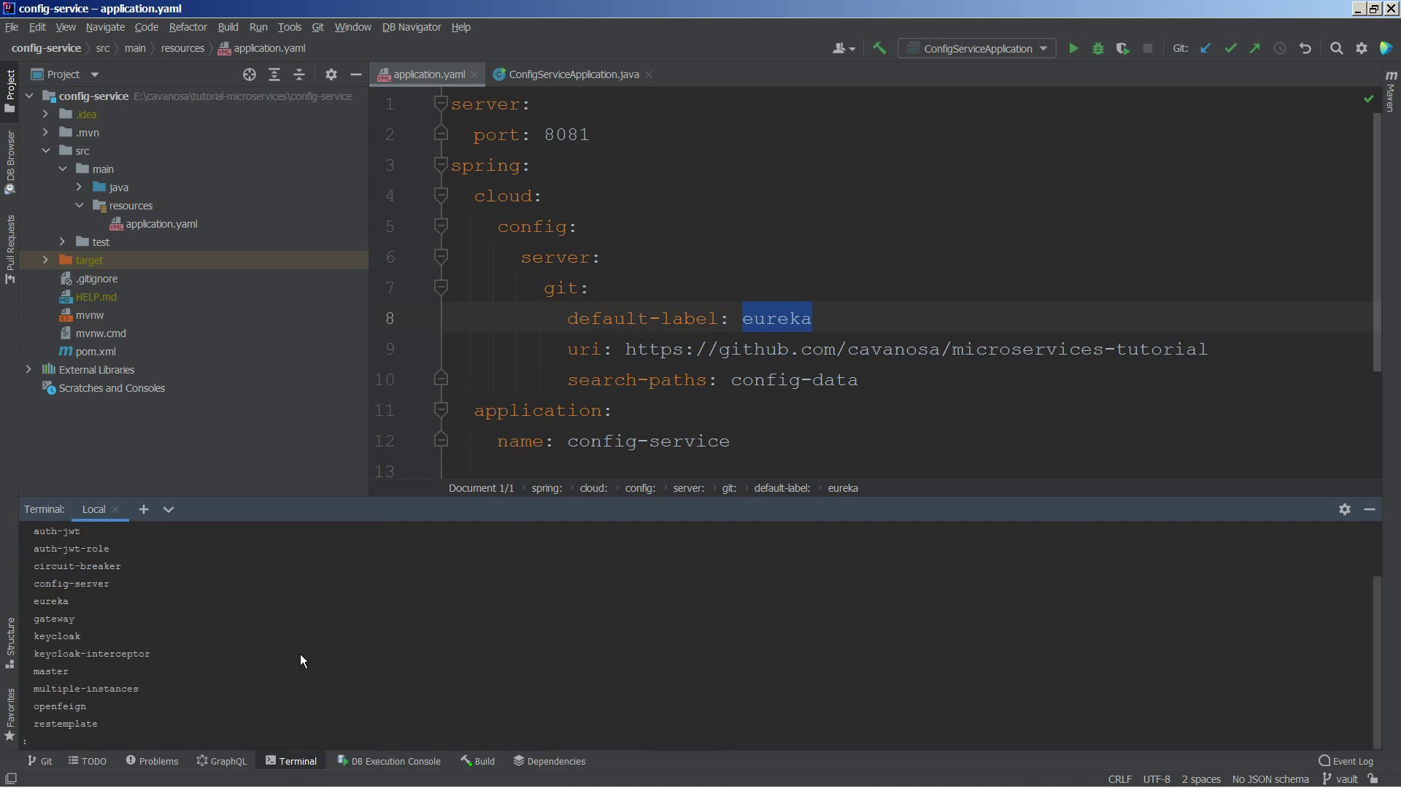
key(Down)
drag(64, 724, 53, 725)
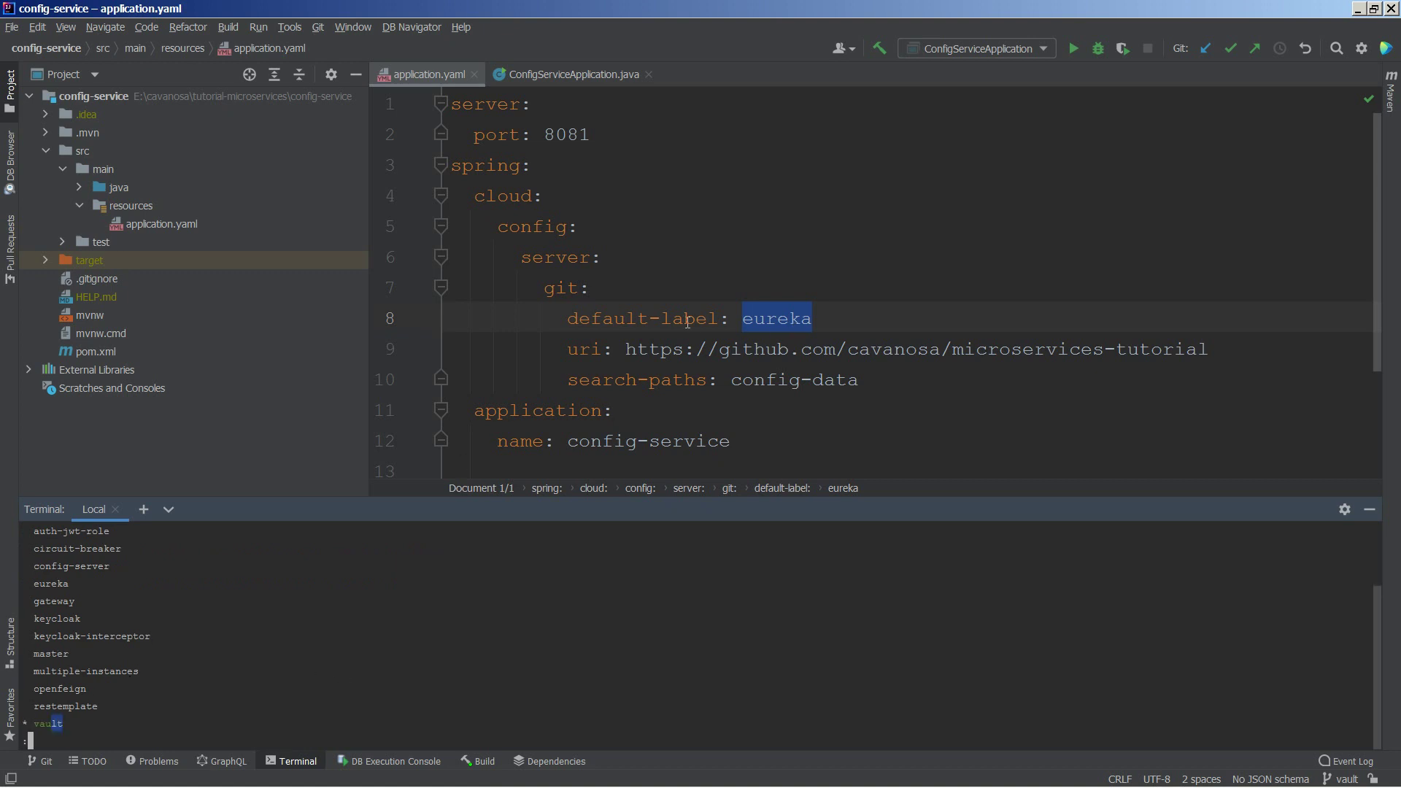
Step: Change config-service's default-label from eureka to vault, then clear and hide the terminal
click(802, 319)
double_click(802, 319)
text(vault)
click(440, 555)
key(Down)
text(qcls)
key(Return)
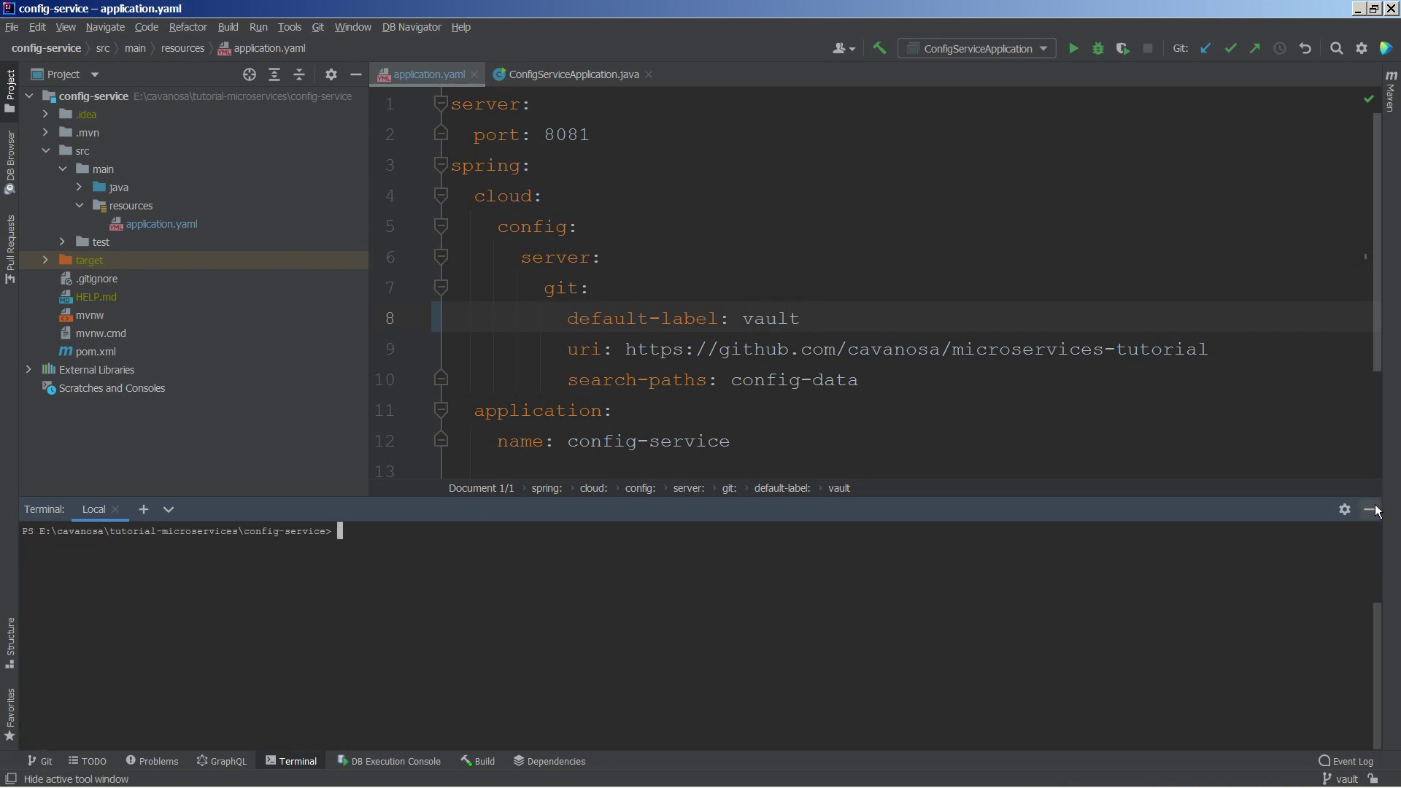
click(1369, 510)
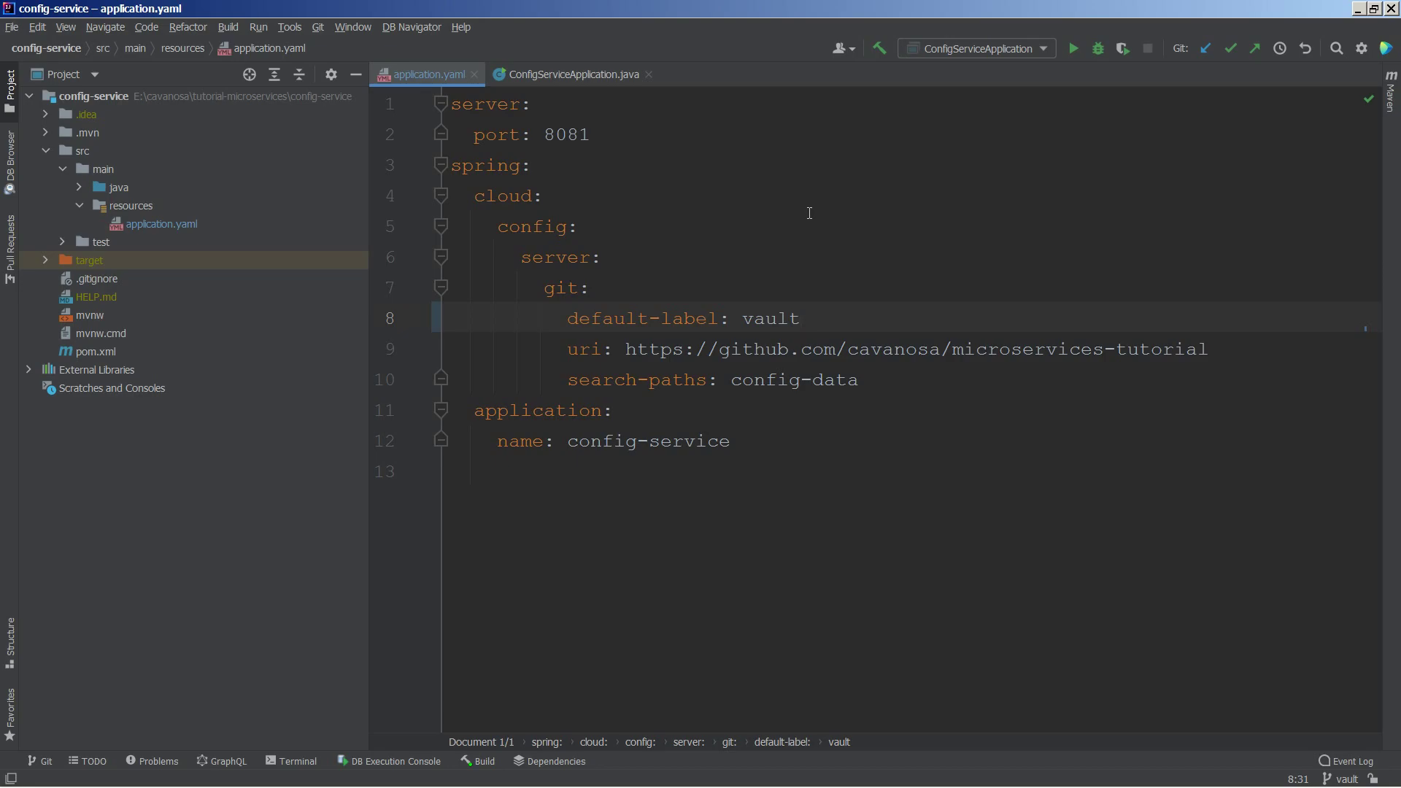
key(alt+Tab)
click(109, 13)
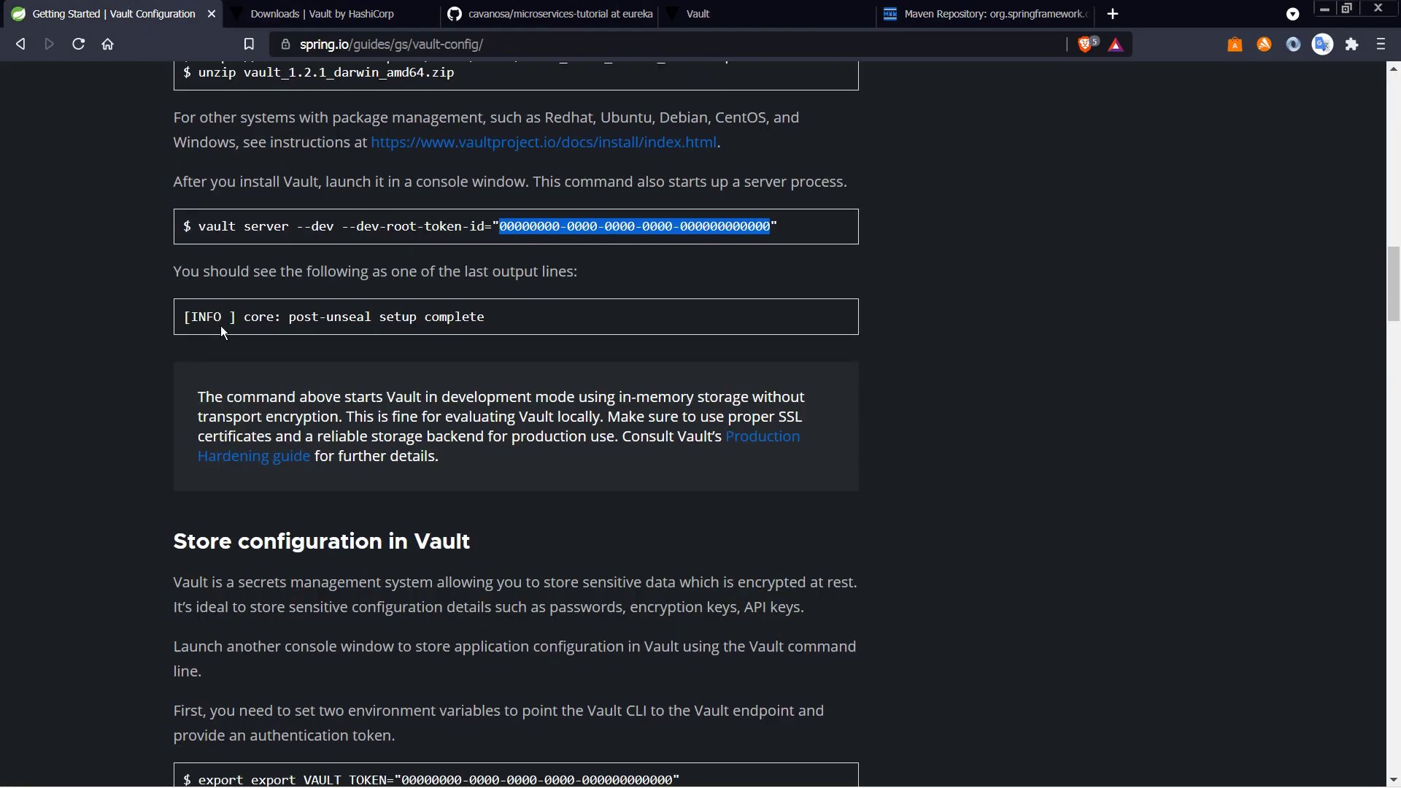
Step: Scroll to the vault kv put examples and select the first command
scroll(222, 332, down, 6)
scroll(220, 326, down, 1)
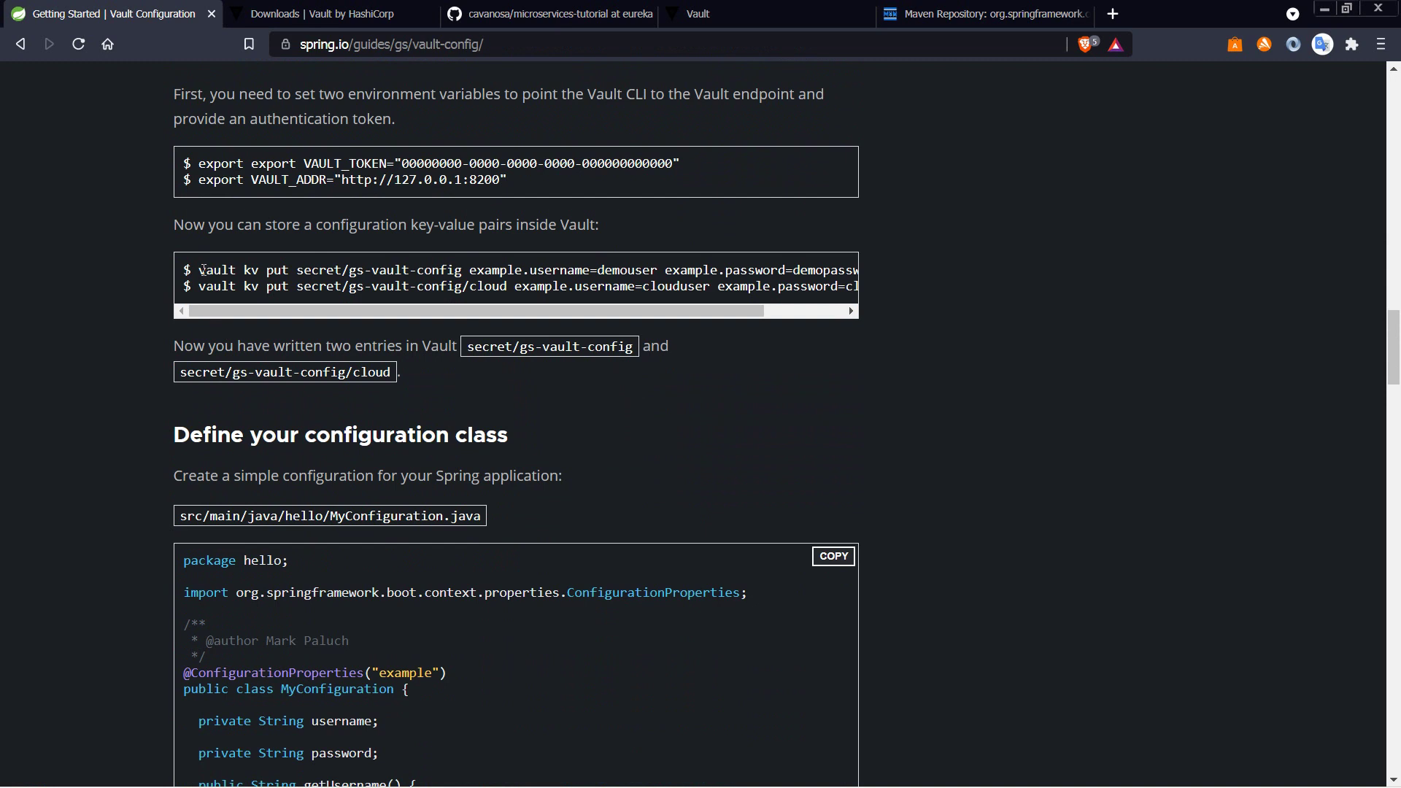
drag(203, 270, 836, 274)
key(super+c)
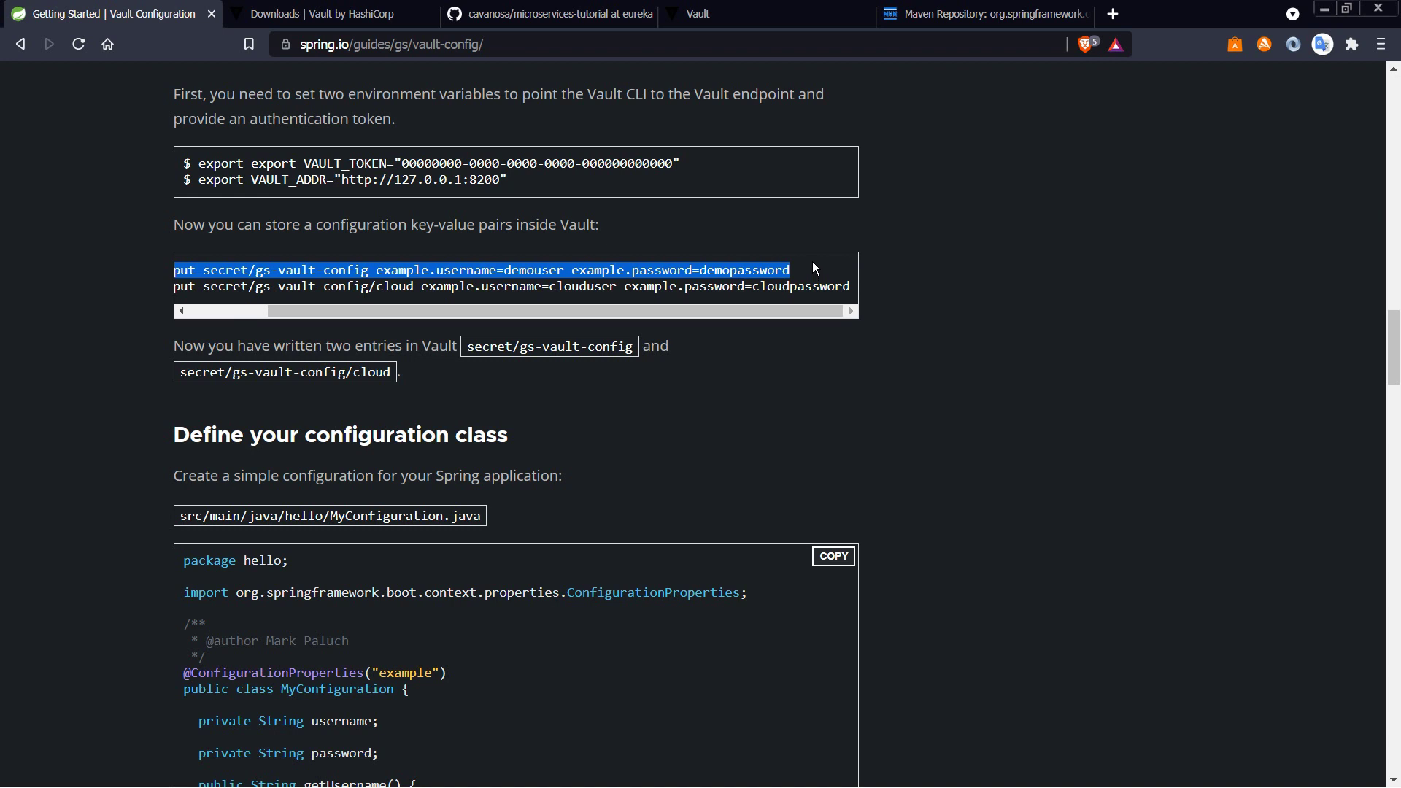
Step: In Git Bash, paste the vault kv put command and change its path to secret/user-service
key(alt+Tab)
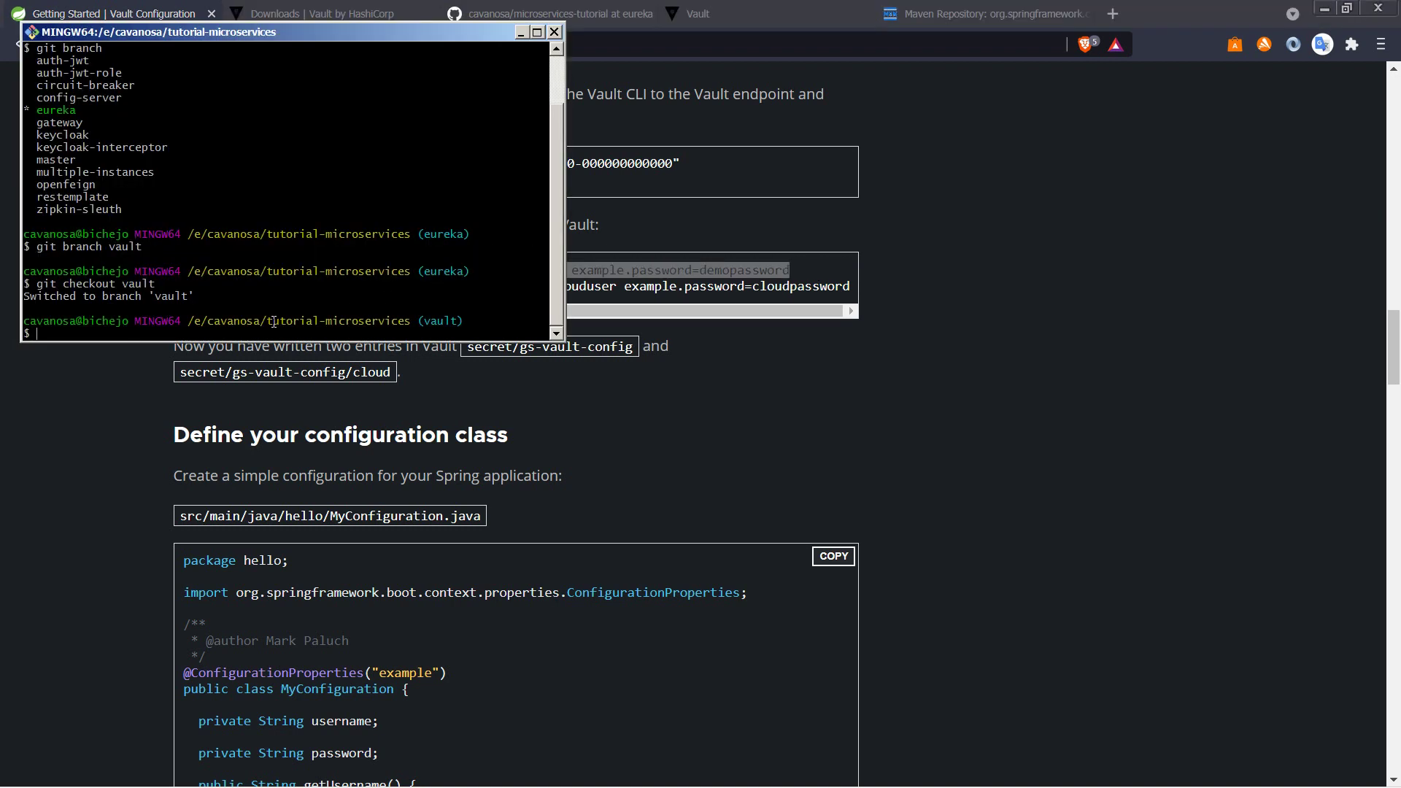
text(clear)
key(Return)
right_click(109, 89)
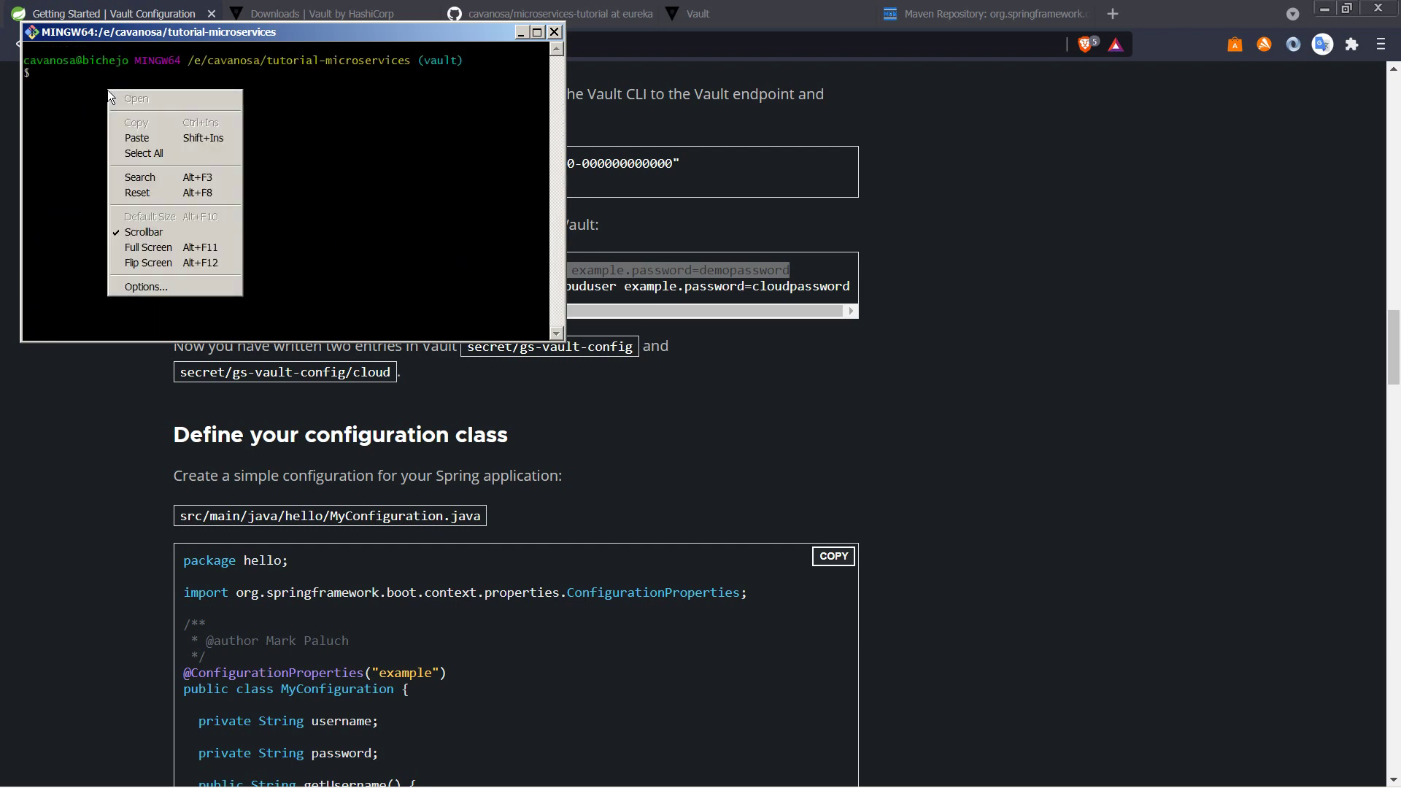
click(130, 137)
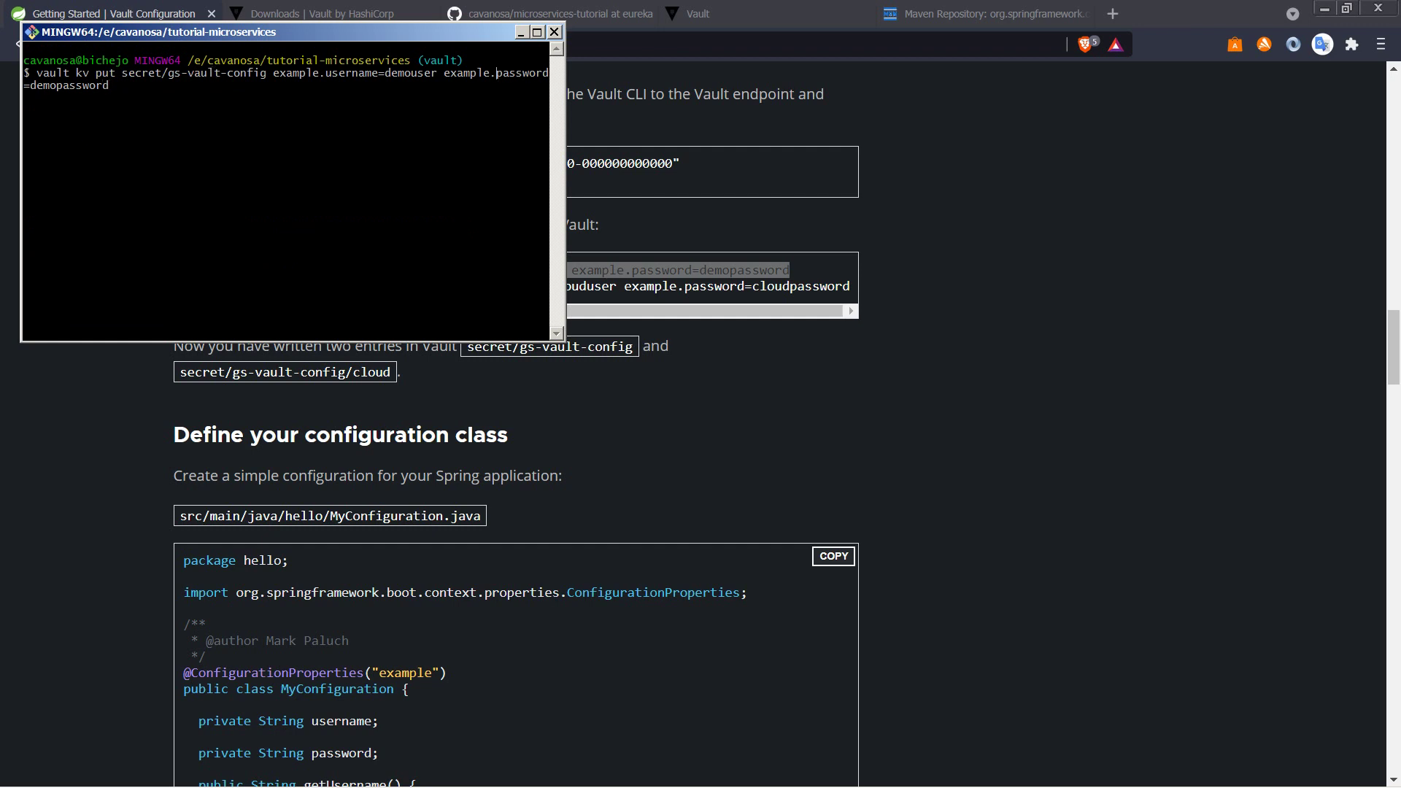
key(BackSpace)
key(BackSpace)
key(BackSpace)
key(BackSpace)
key(BackSpace)
key(BackSpace)
key(BackSpace)
key(BackSpace)
key(BackSpace)
key(BackSpace)
key(BackSpace)
key(BackSpace)
key(BackSpace)
key(BackSpace)
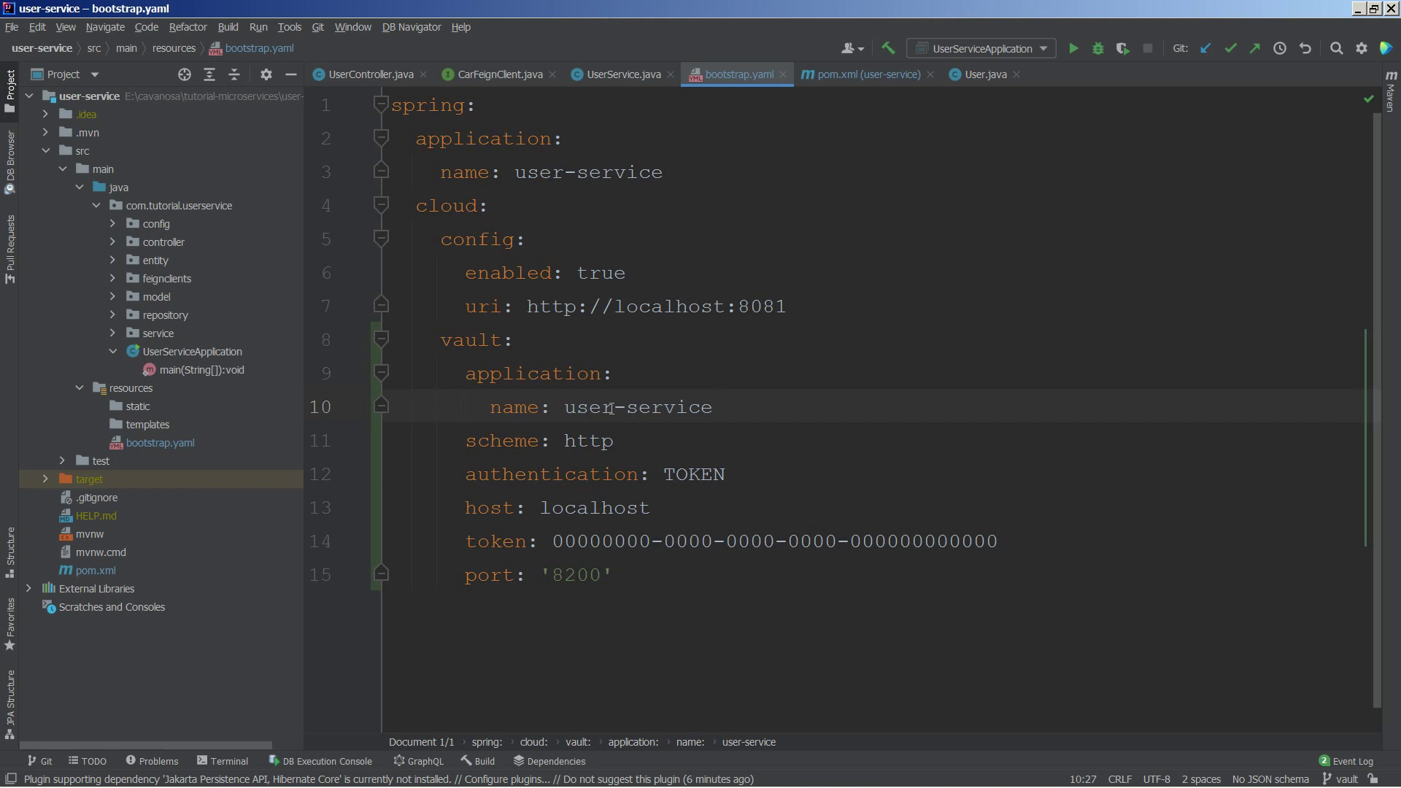
key(alt+Tab)
text(user-serv)
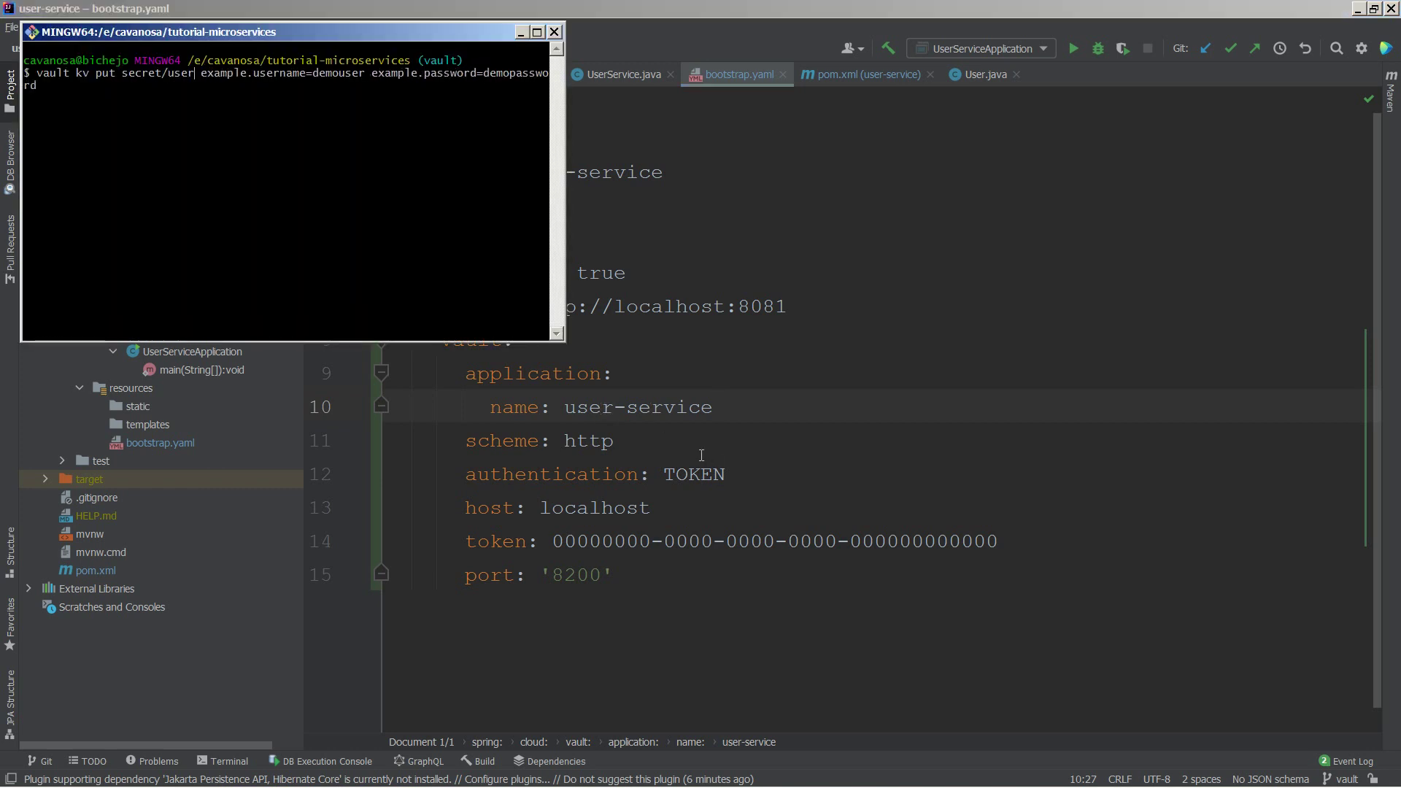
text(ice)
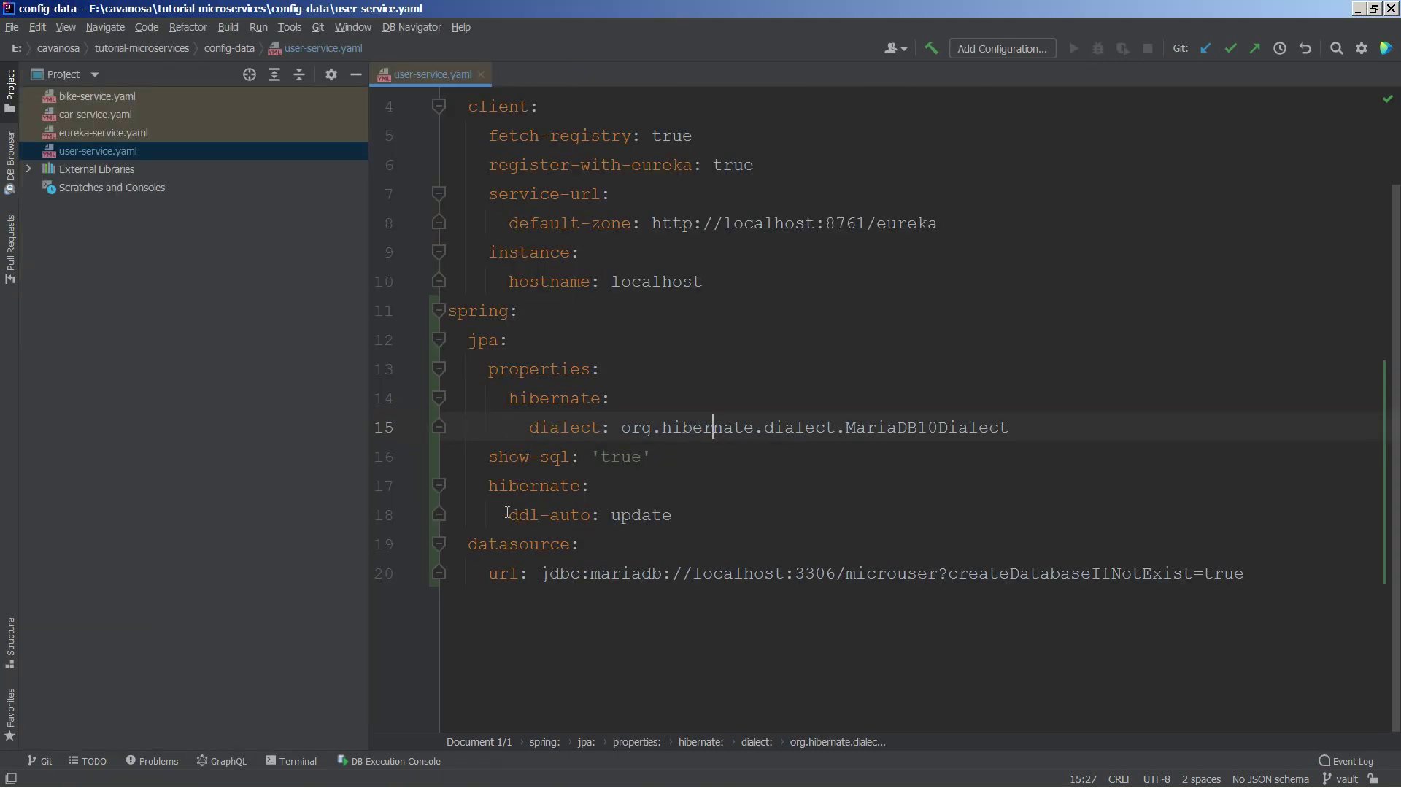
Step: Rename the keys to spring.datasource.username and spring.datasource.password and shorten their values
click(482, 316)
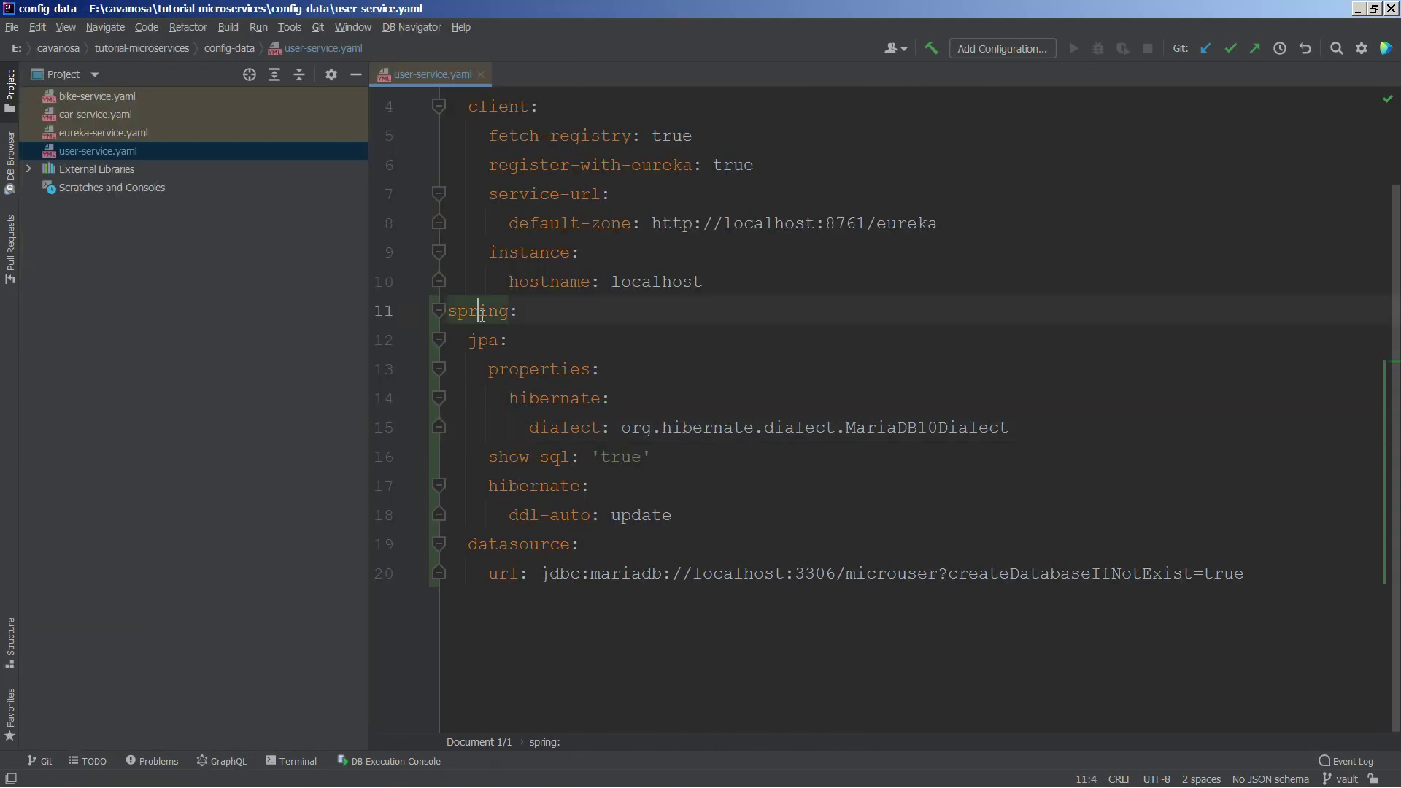
click(499, 544)
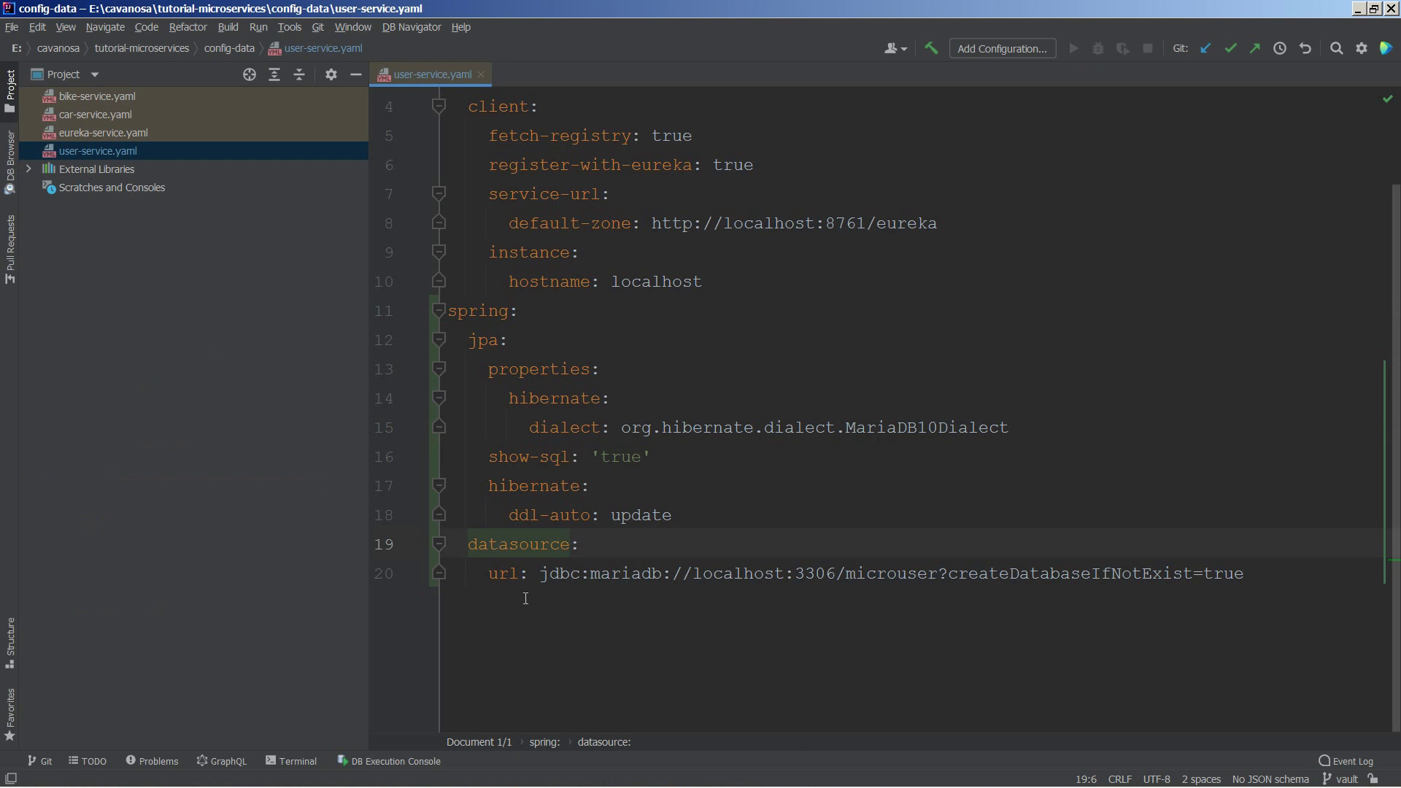
key(alt+Tab)
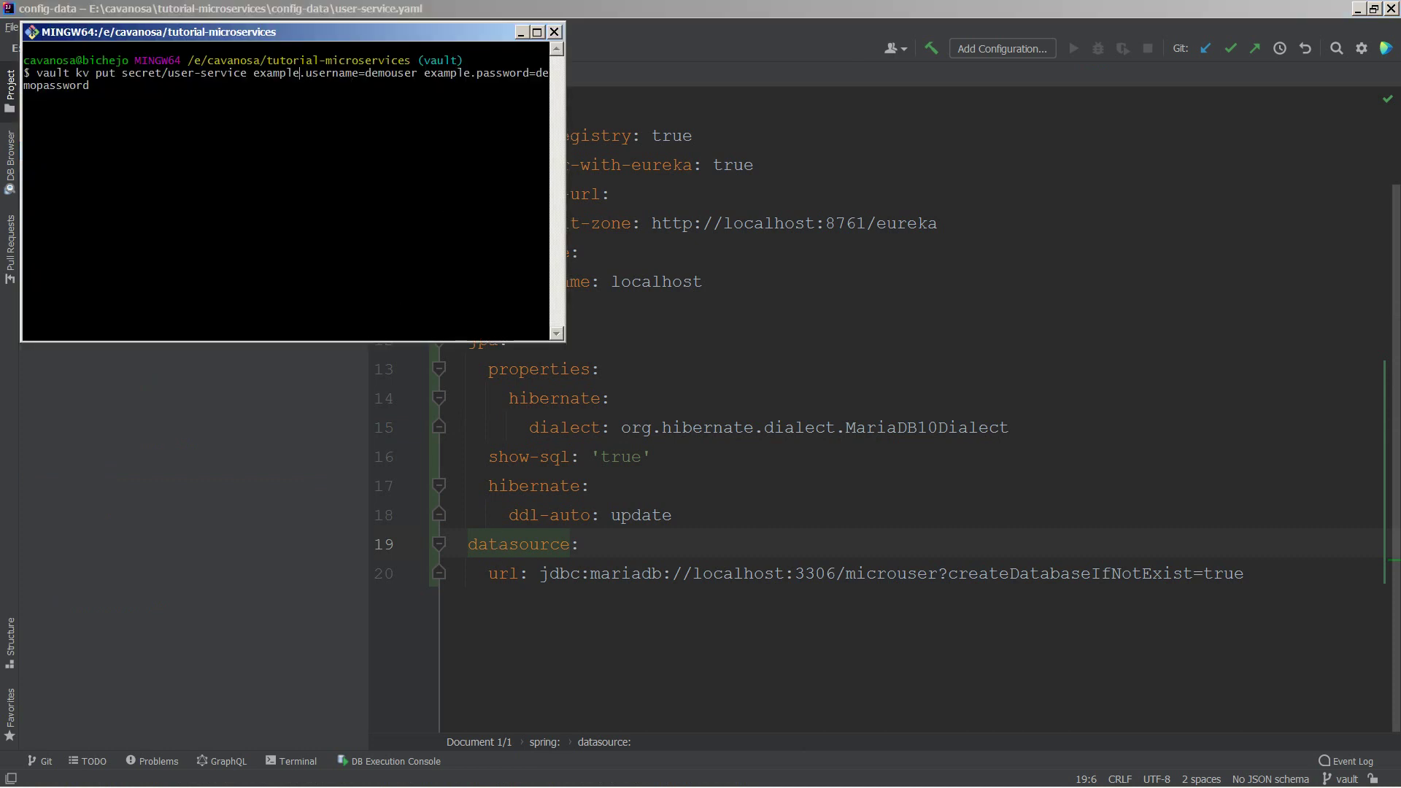
key(Left)
key(Left)
key(Left)
key(Left)
key(Left)
key(Left)
key(Left)
key(Left)
key(Left)
key(Left)
key(Left)
key(Left)
key(Left)
key(Left)
key(Left)
key(Left)
key(Left)
key(Left)
key(Left)
key(Left)
key(BackSpace)
key(BackSpace)
key(BackSpace)
key(BackSpace)
key(BackSpace)
key(BackSpace)
key(BackSpace)
text(spring.datasource)
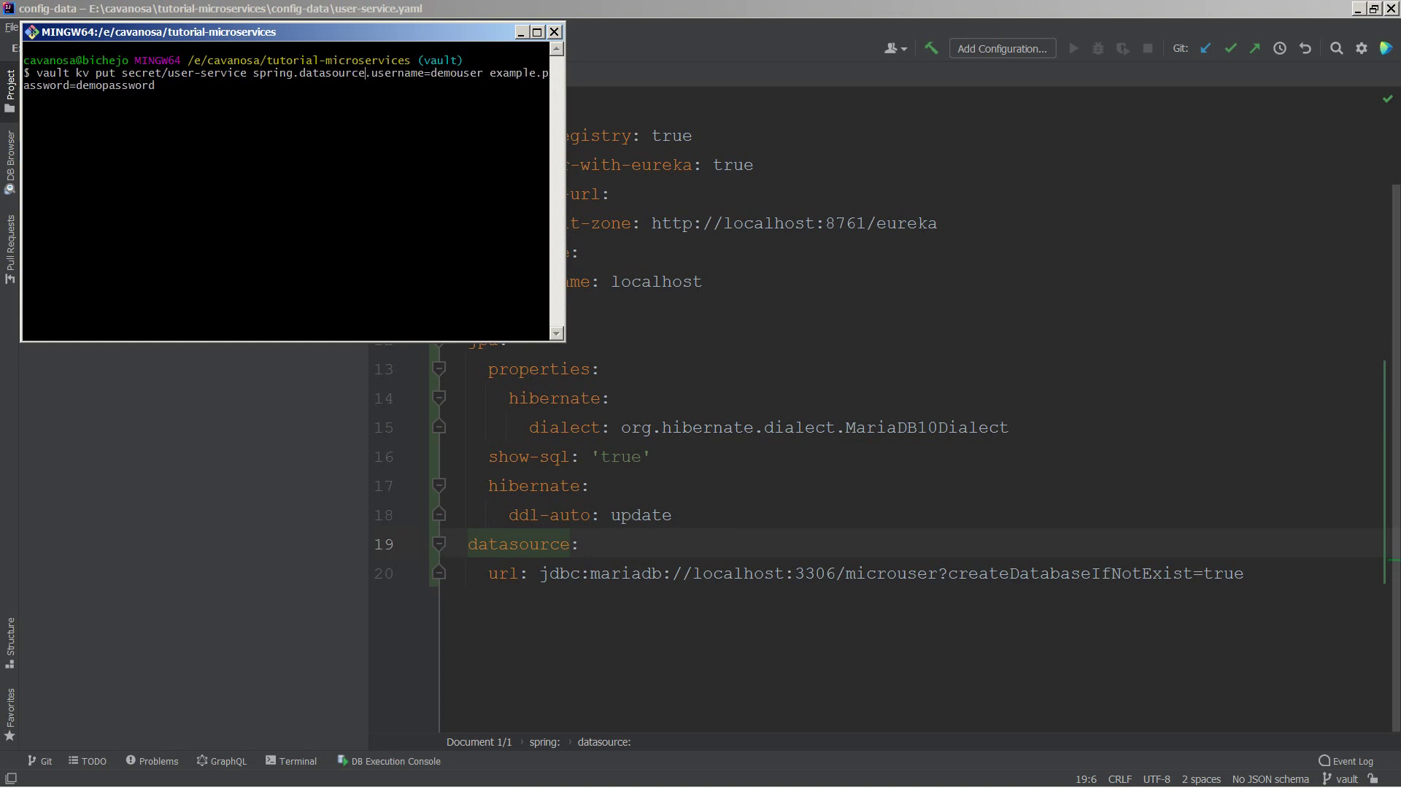
key(BackSpace)
key(BackSpace)
key(BackSpace)
key(BackSpace)
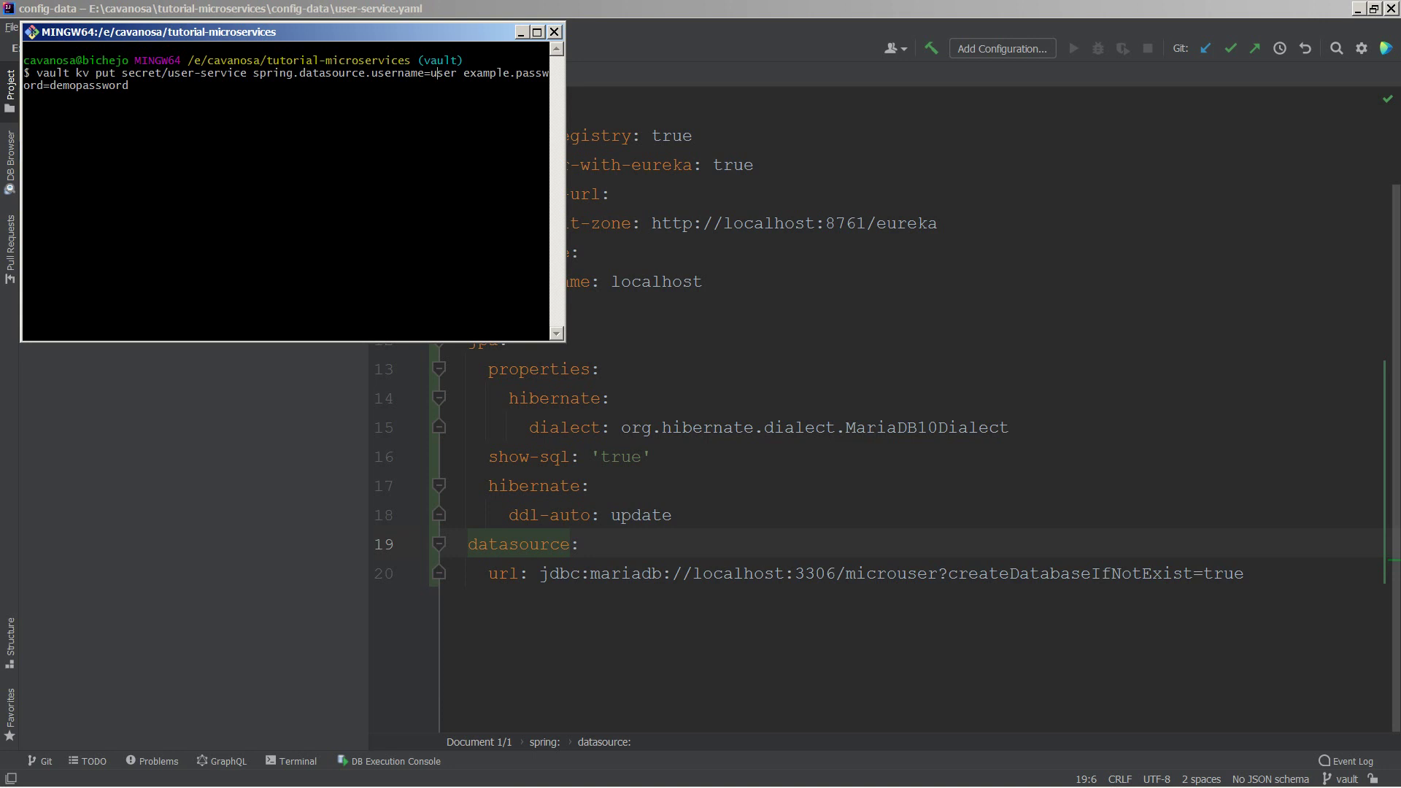
key(BackSpace)
key(BackSpace)
key(BackSpace)
key(BackSpace)
key(BackSpace)
key(BackSpace)
key(BackSpace)
text(spring.)
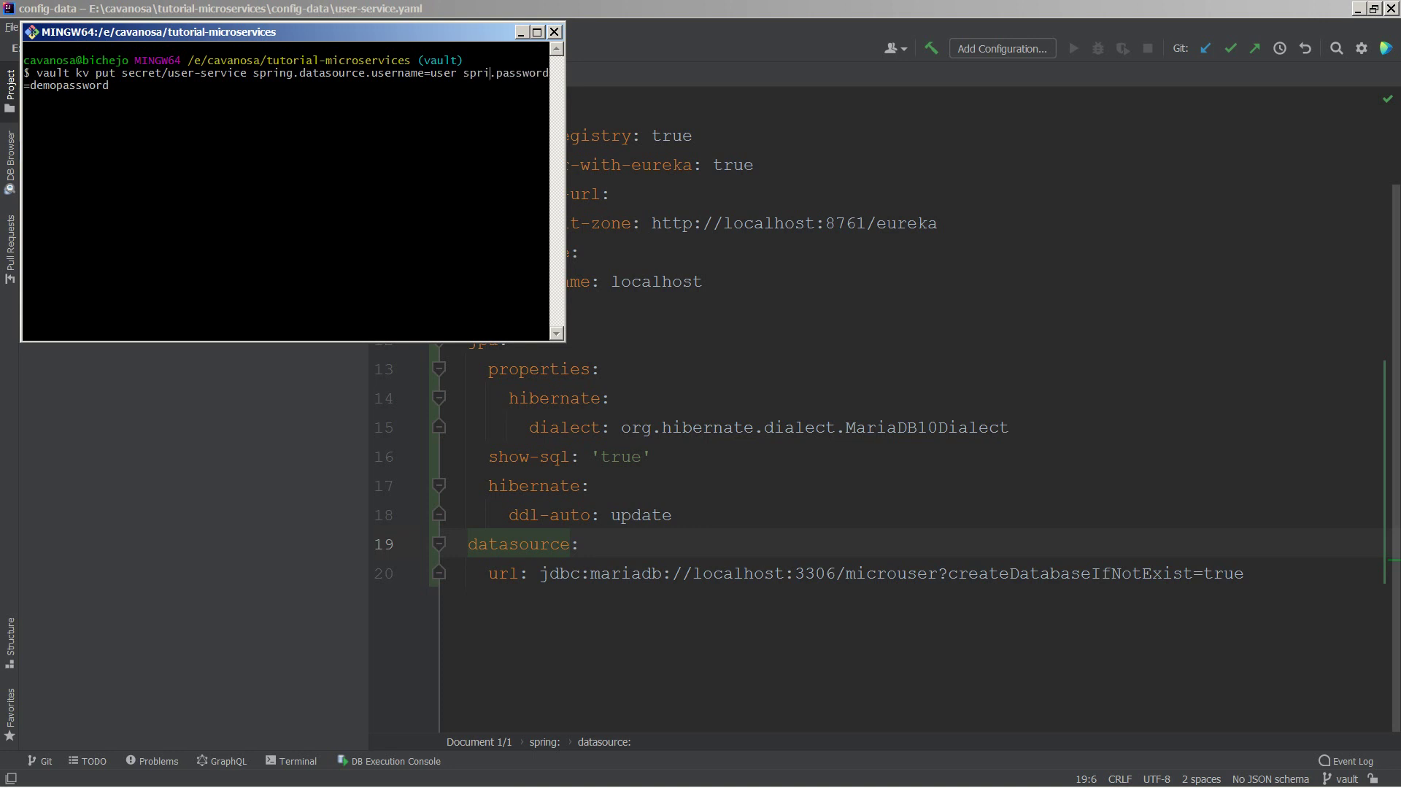
text(dataso)
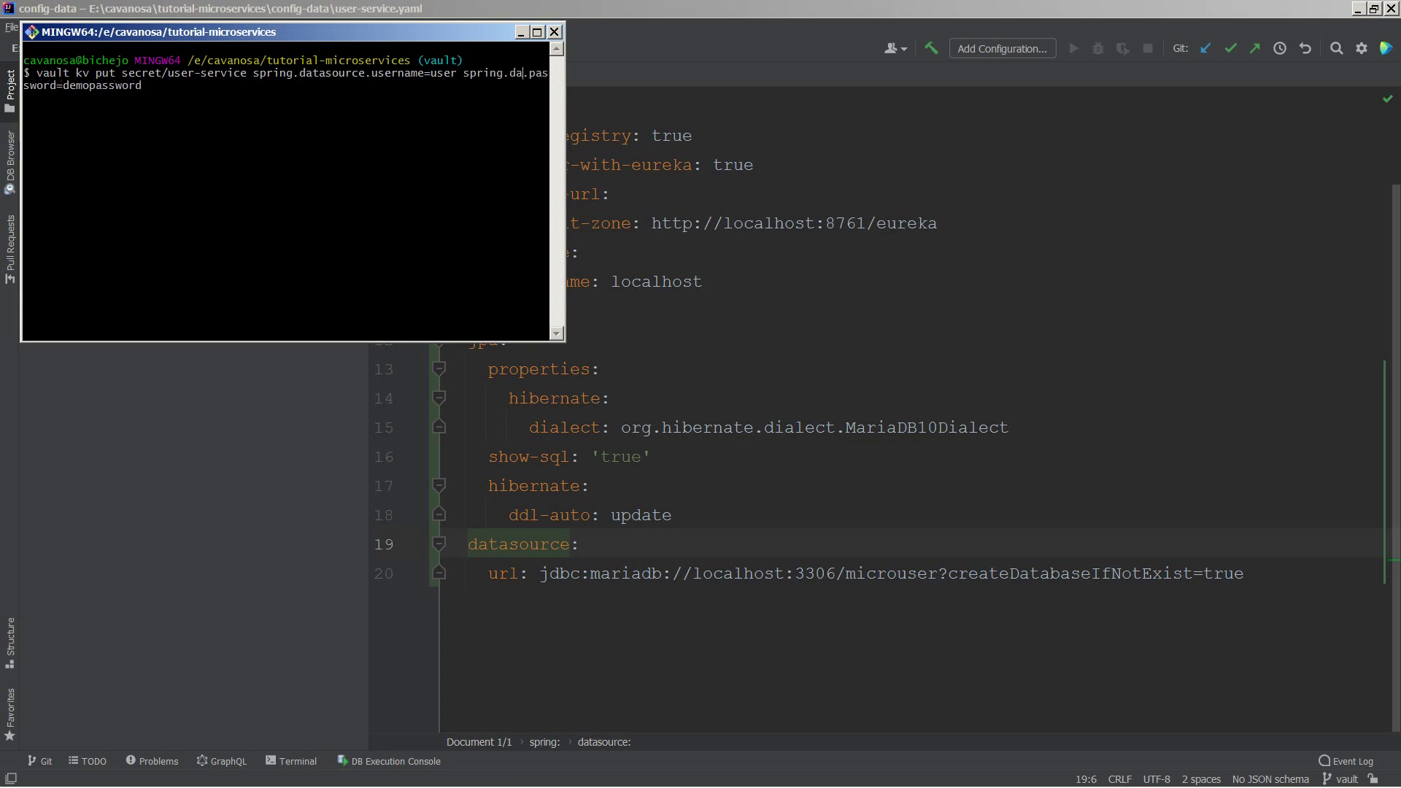
text(urce.username=user spring.datasource)
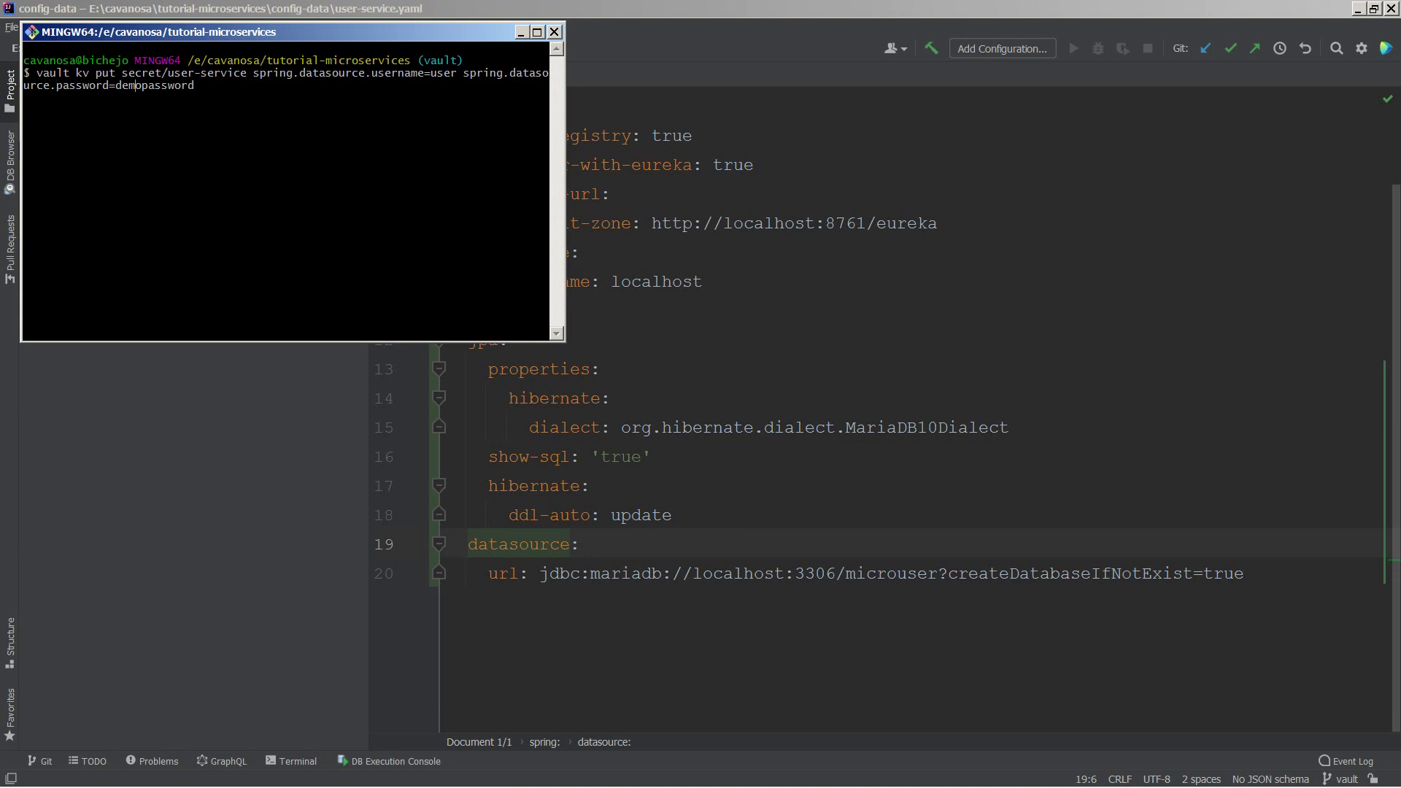
key(BackSpace)
key(BackSpace)
key(BackSpace)
key(BackSpace)
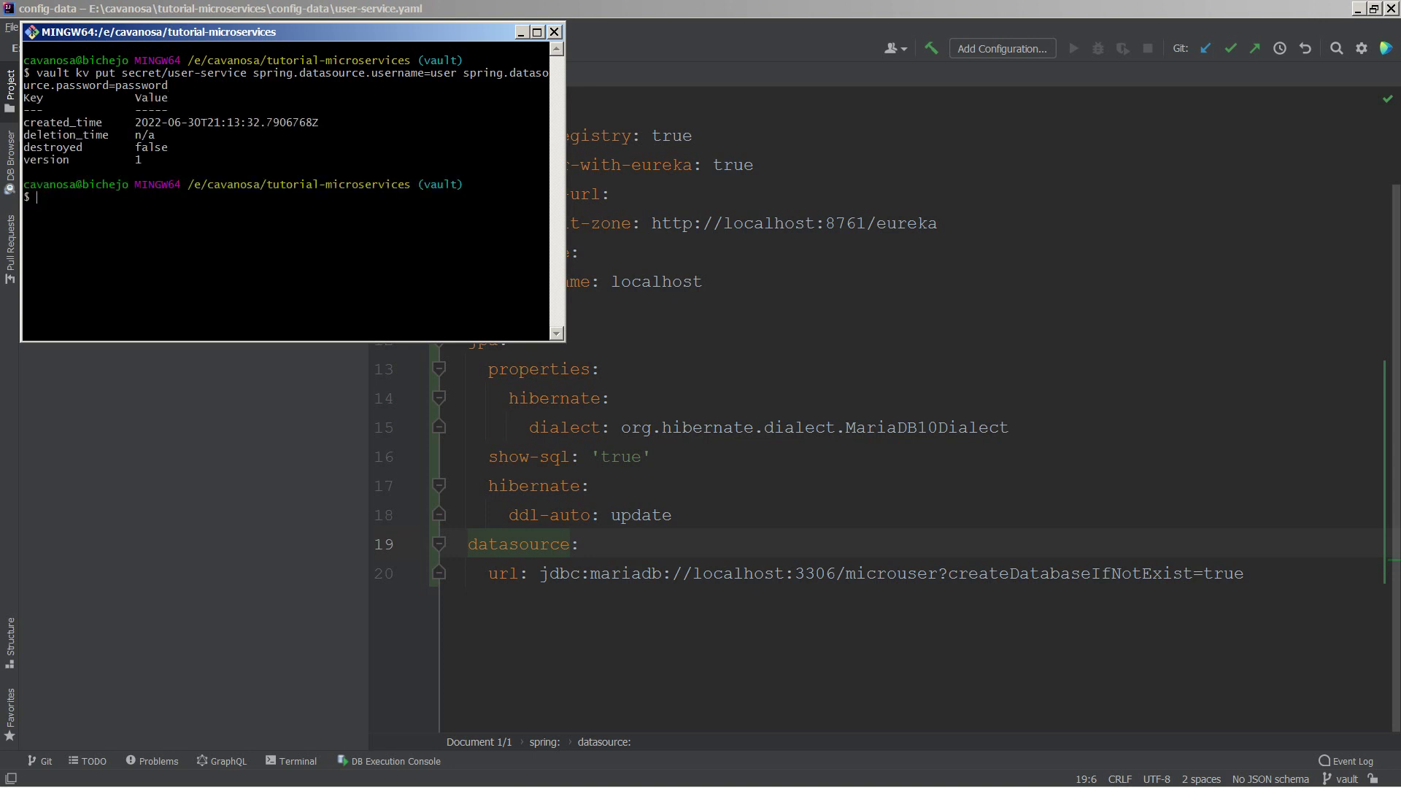
Step: Turn the recalled command into vault kv get to read back secret/user-service
key(Up)
key(BackSpace)
key(BackSpace)
key(BackSpace)
key(BackSpace)
key(BackSpace)
key(BackSpace)
key(BackSpace)
key(BackSpace)
key(BackSpace)
key(BackSpace)
key(BackSpace)
key(BackSpace)
key(BackSpace)
key(BackSpace)
key(BackSpace)
key(BackSpace)
key(BackSpace)
key(BackSpace)
key(BackSpace)
key(BackSpace)
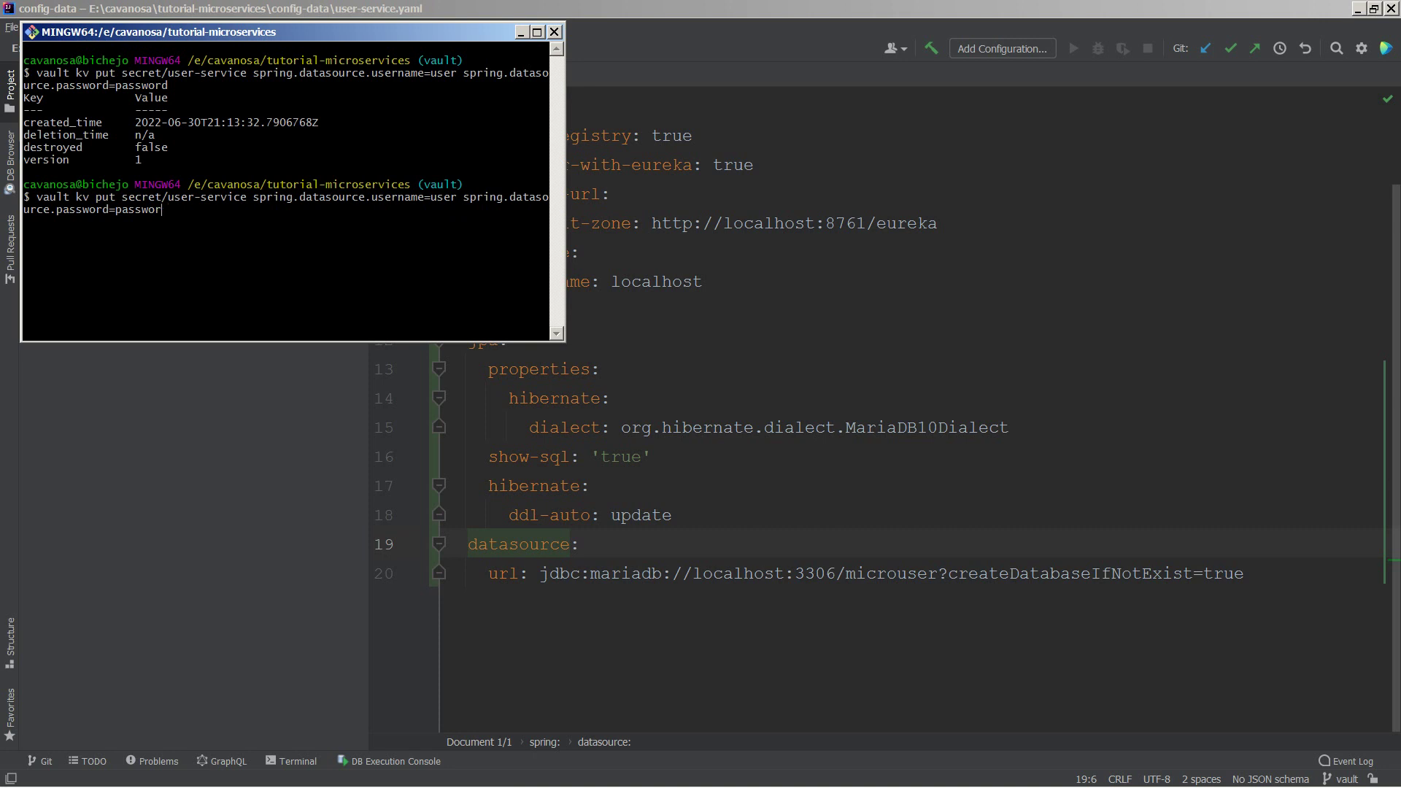
key(BackSpace)
key(BackSpace)
key(BackSpace)
key(BackSpace)
key(BackSpace)
key(BackSpace)
key(BackSpace)
key(BackSpace)
key(BackSpace)
key(BackSpace)
key(BackSpace)
key(BackSpace)
key(BackSpace)
key(BackSpace)
key(BackSpace)
key(BackSpace)
key(BackSpace)
key(BackSpace)
key(BackSpace)
key(BackSpace)
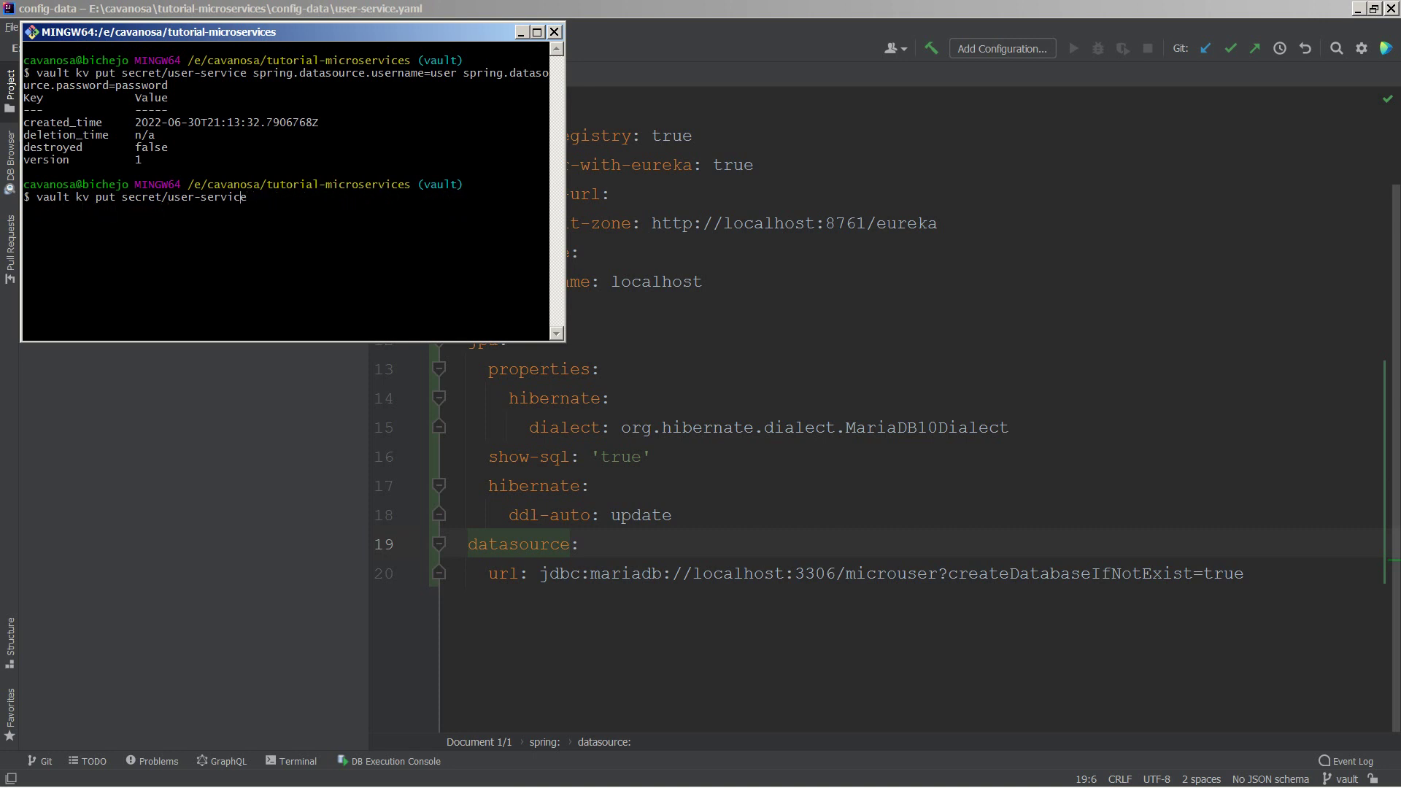
key(BackSpace)
key(BackSpace)
text(ge)
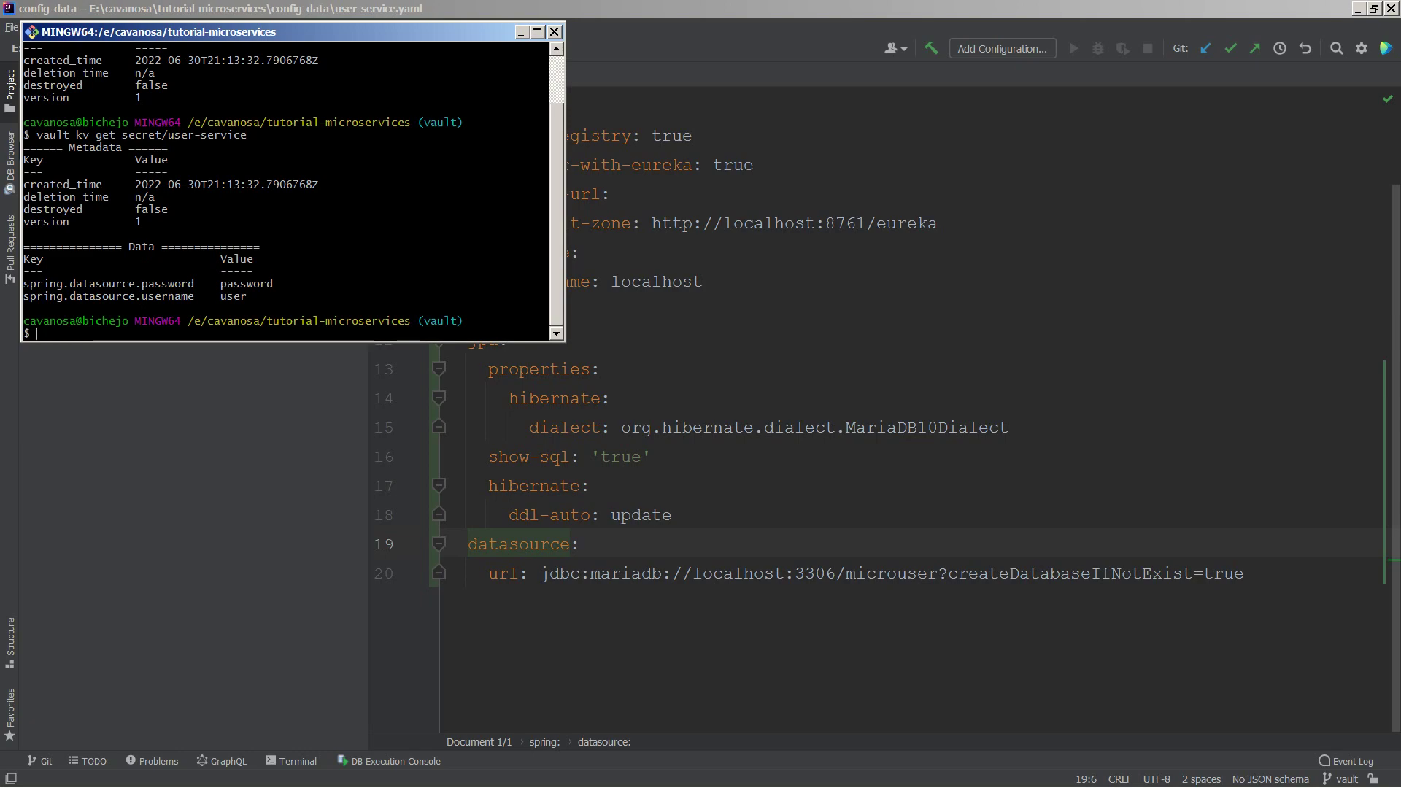
key(alt+Tab)
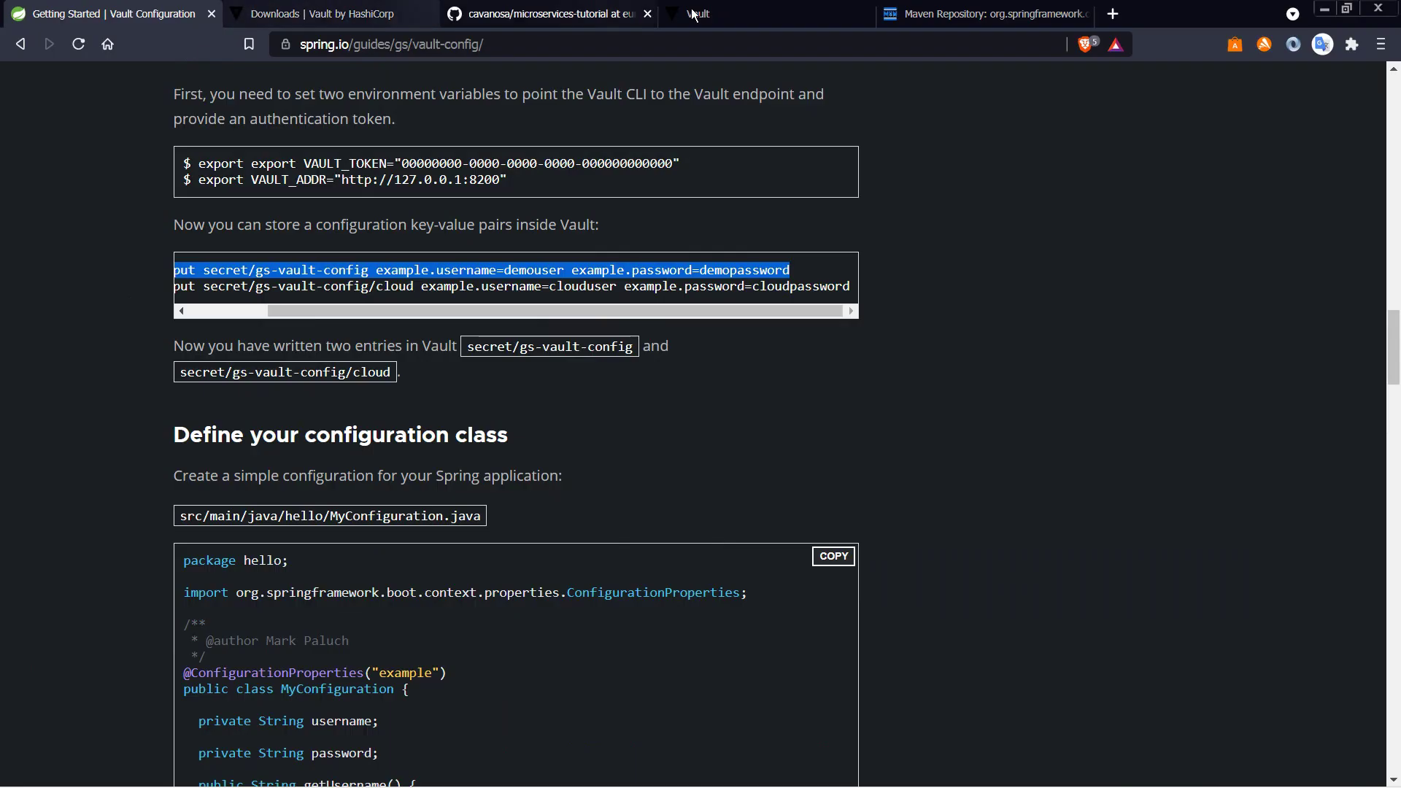
Step: Reload Vault and sign in with the root token from the spring.io guide
click(755, 15)
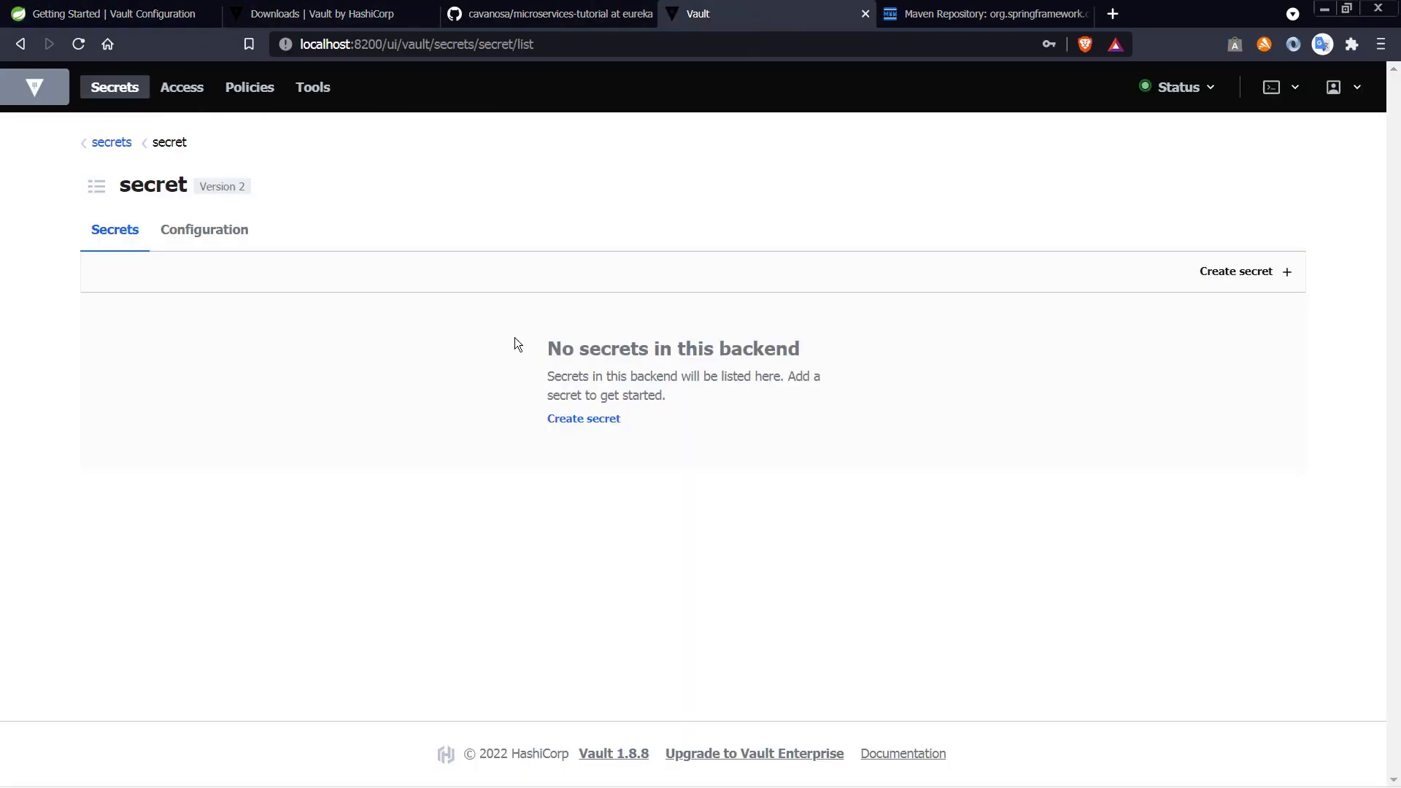
key(F5)
click(110, 13)
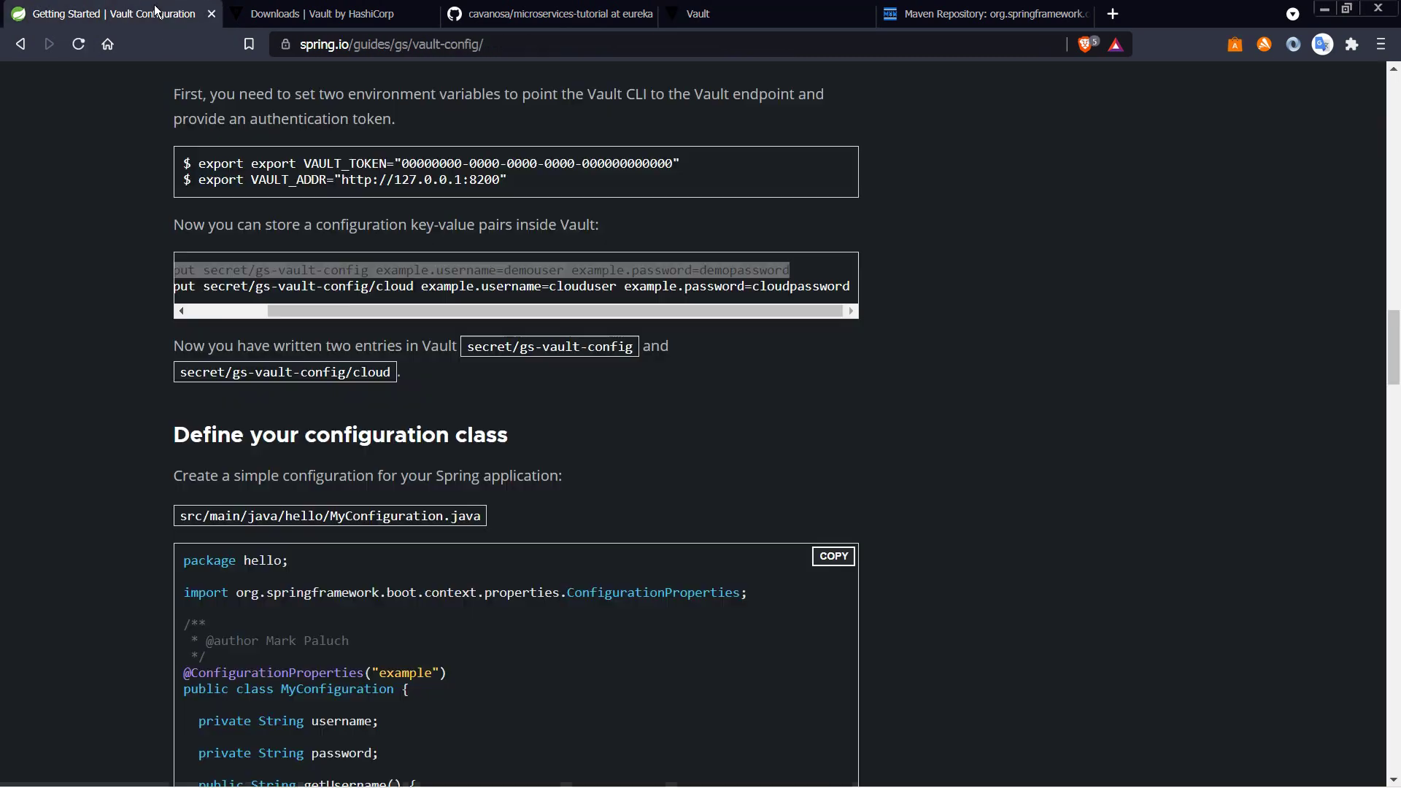
scroll(447, 382, up, 3)
drag(402, 437, 672, 438)
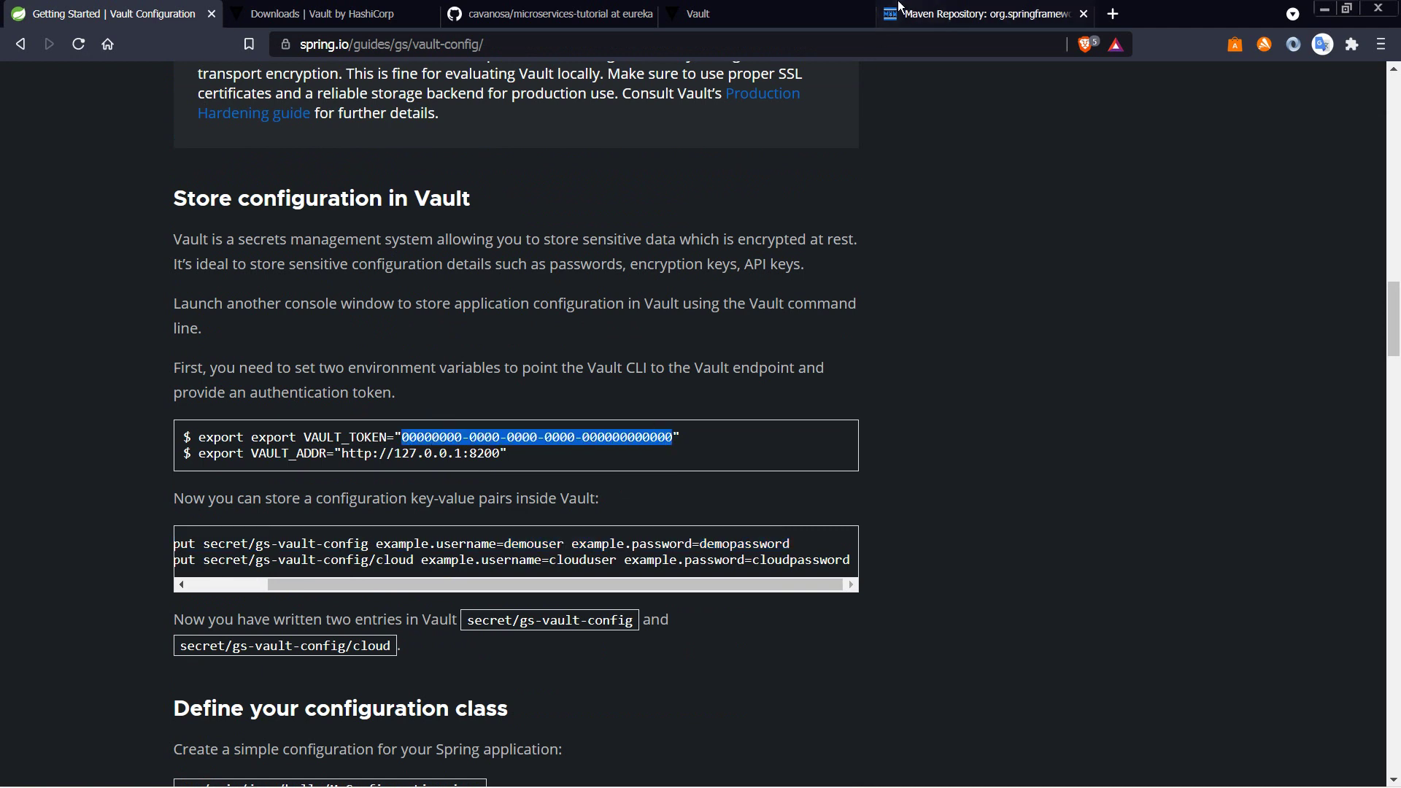
click(773, 14)
click(510, 435)
key(ctrl+v)
click(514, 500)
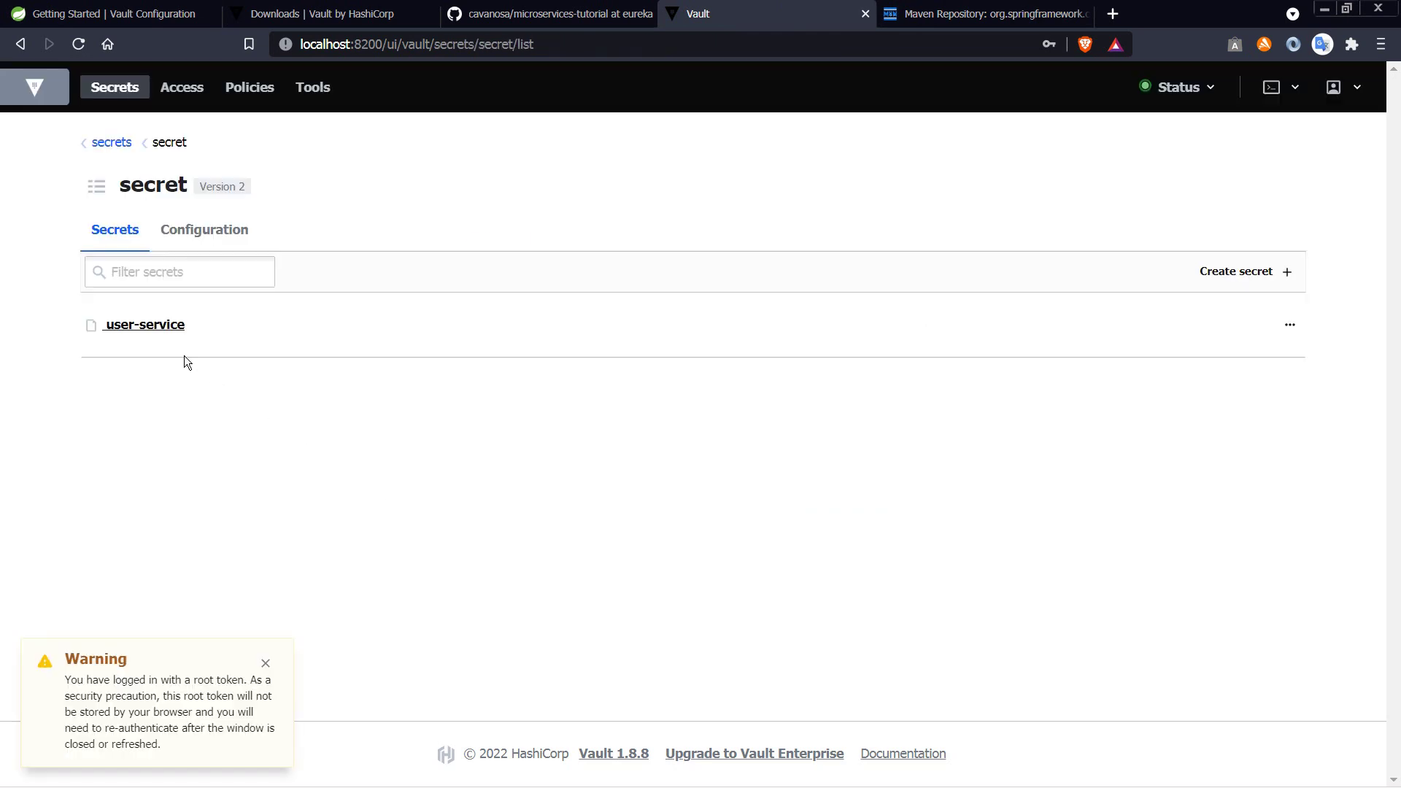
Step: Open the user-service secret, check its password and username values, and view it as JSON
click(146, 330)
click(431, 300)
click(430, 299)
click(429, 348)
click(429, 348)
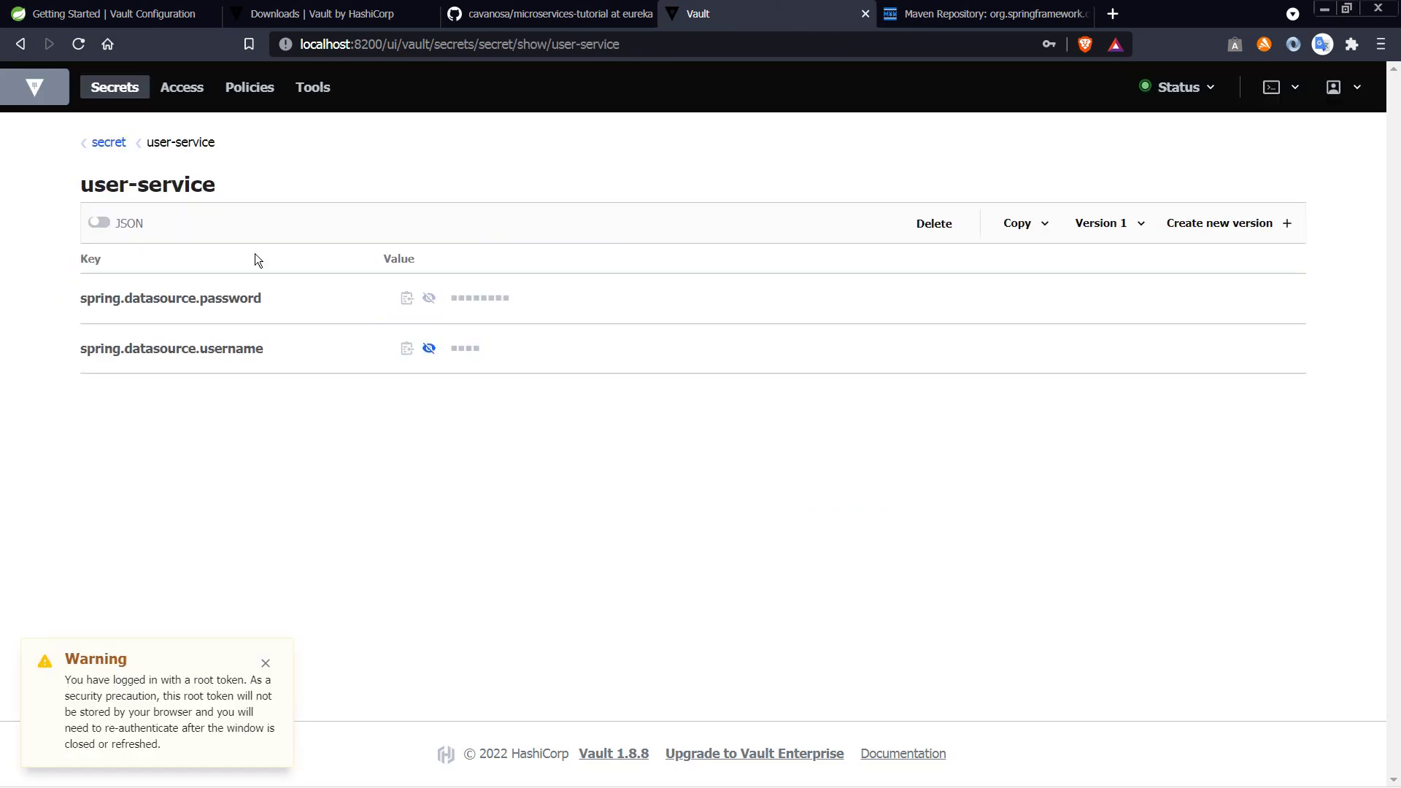
click(133, 224)
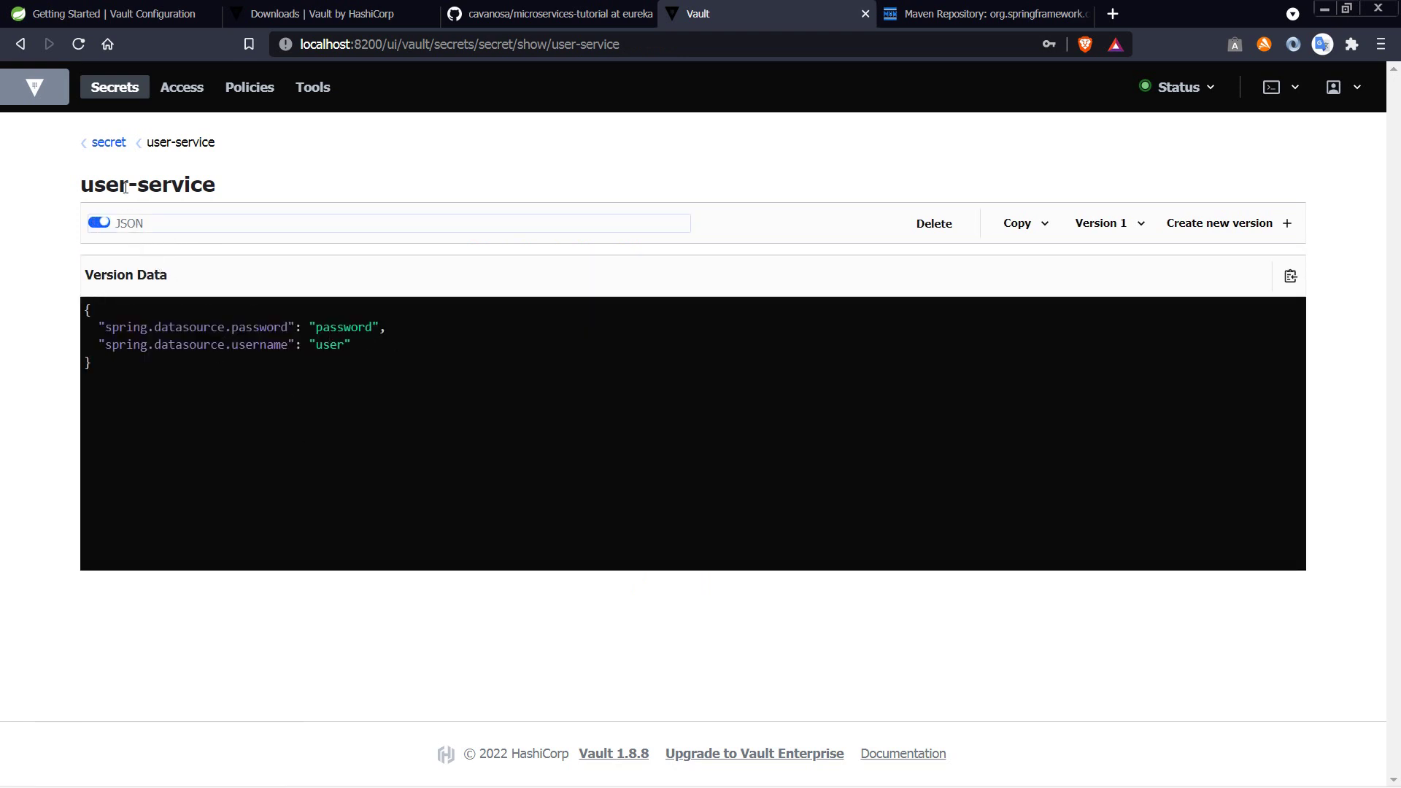
Step: Return to the secrets list, reopen user-service and destroy all of its versions
click(109, 143)
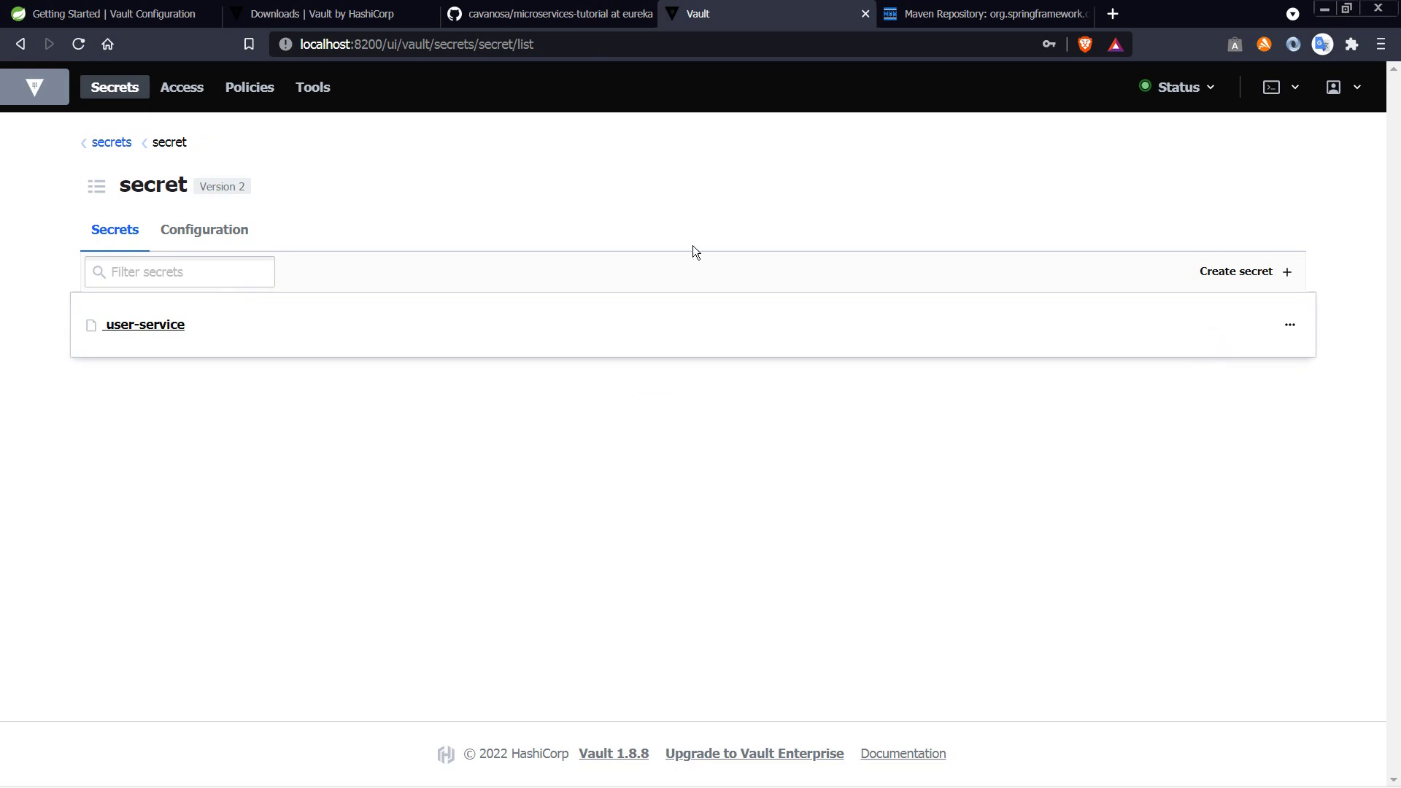
click(172, 327)
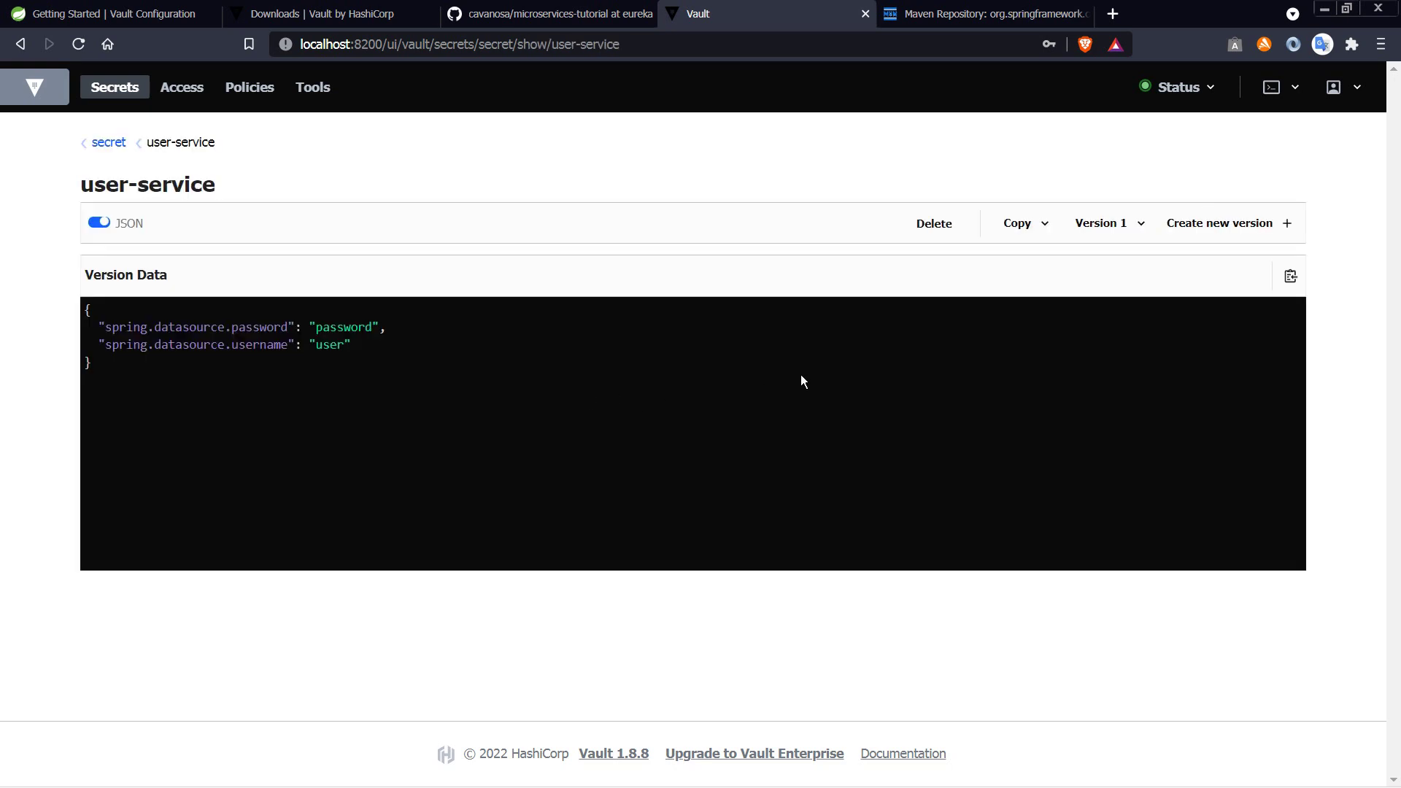
click(946, 240)
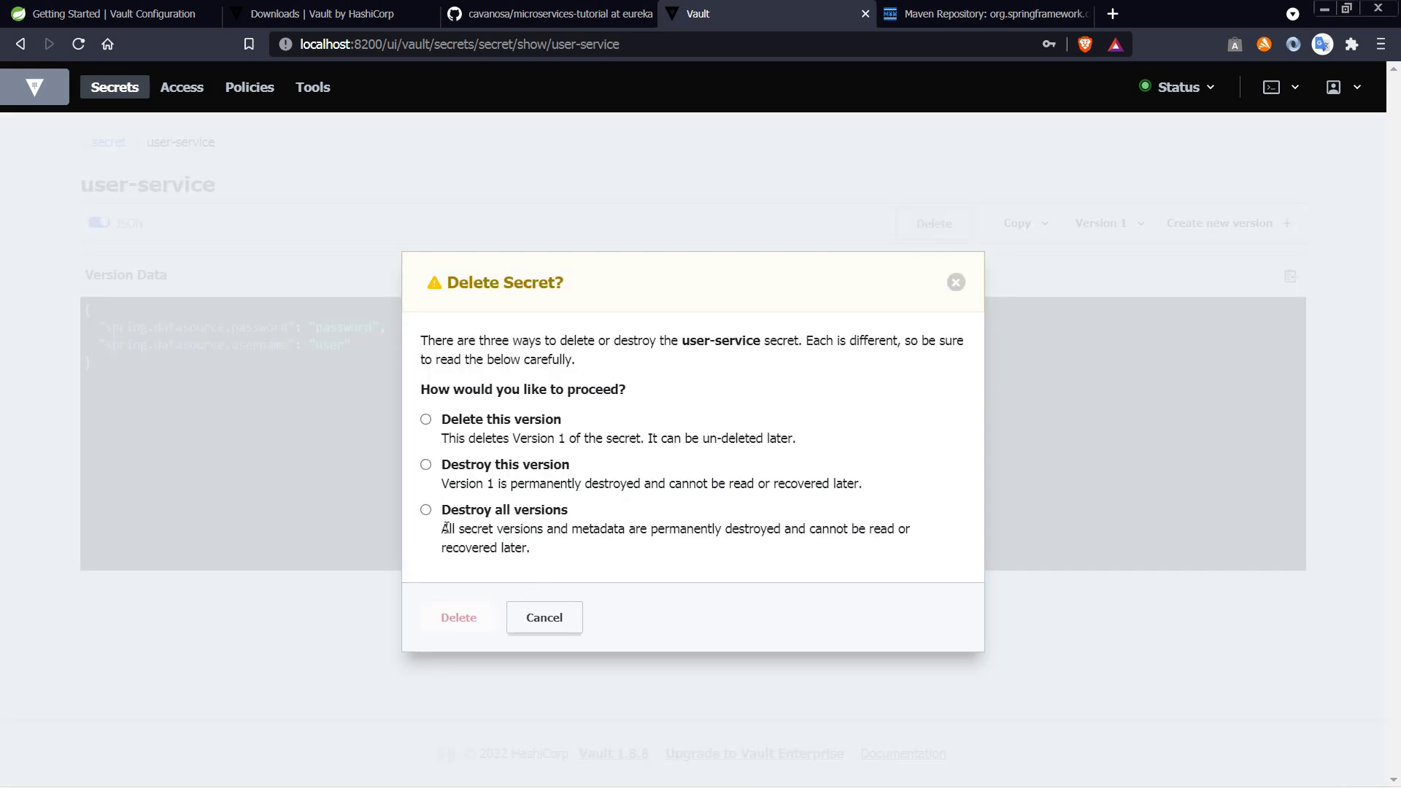
click(428, 512)
click(472, 627)
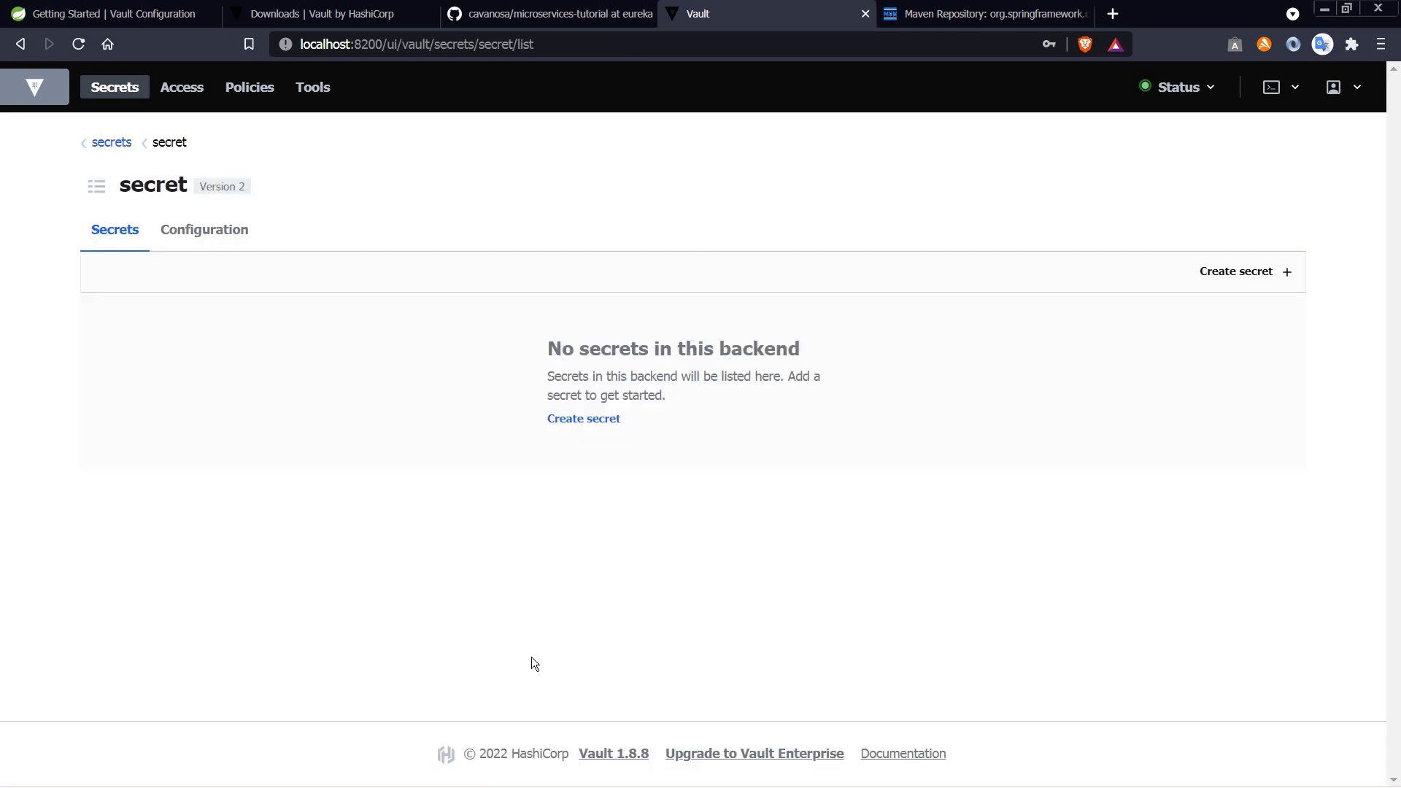
Step: Create a new text document in tutorial-microservices named user-service.json, dropping the .txt extension
key(alt+Tab)
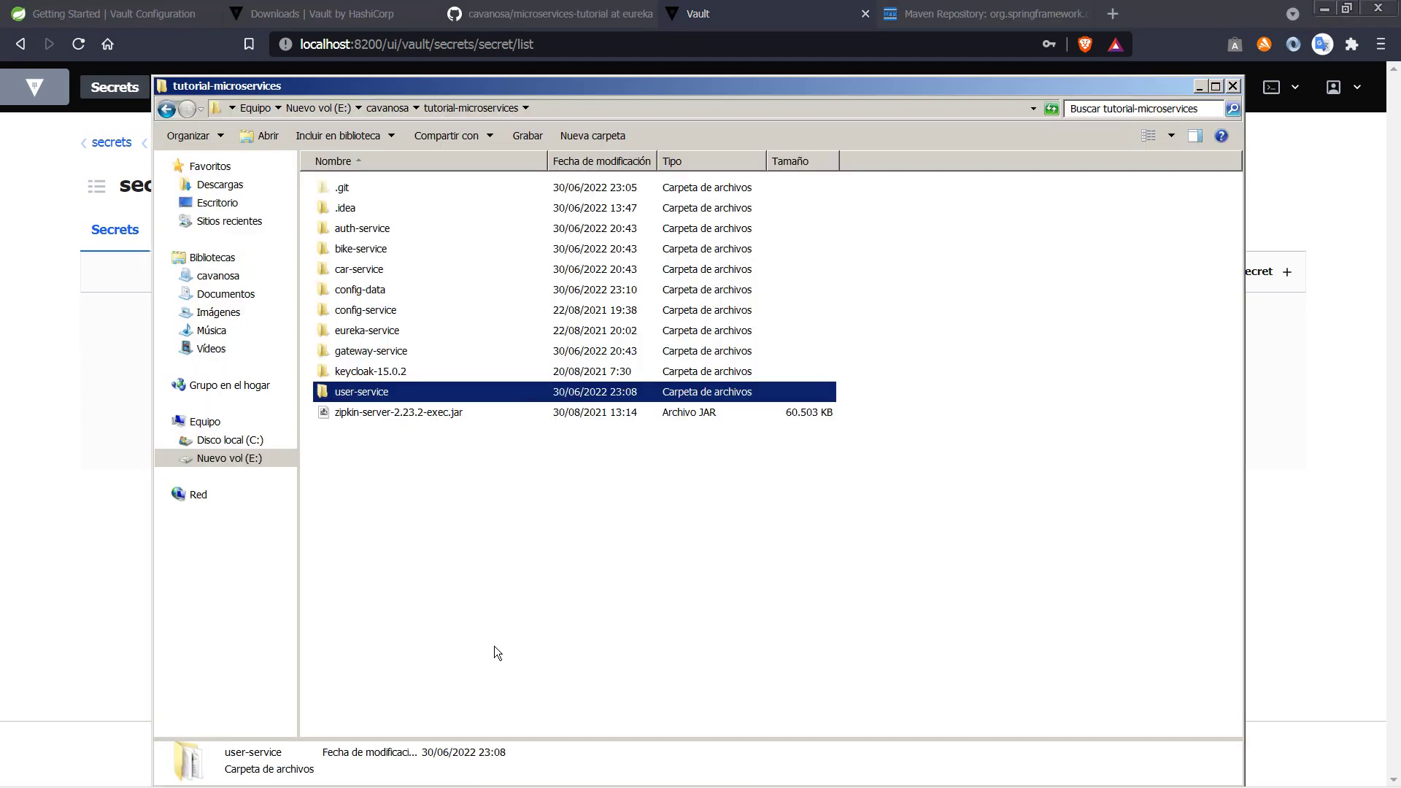
click(557, 607)
right_click(567, 546)
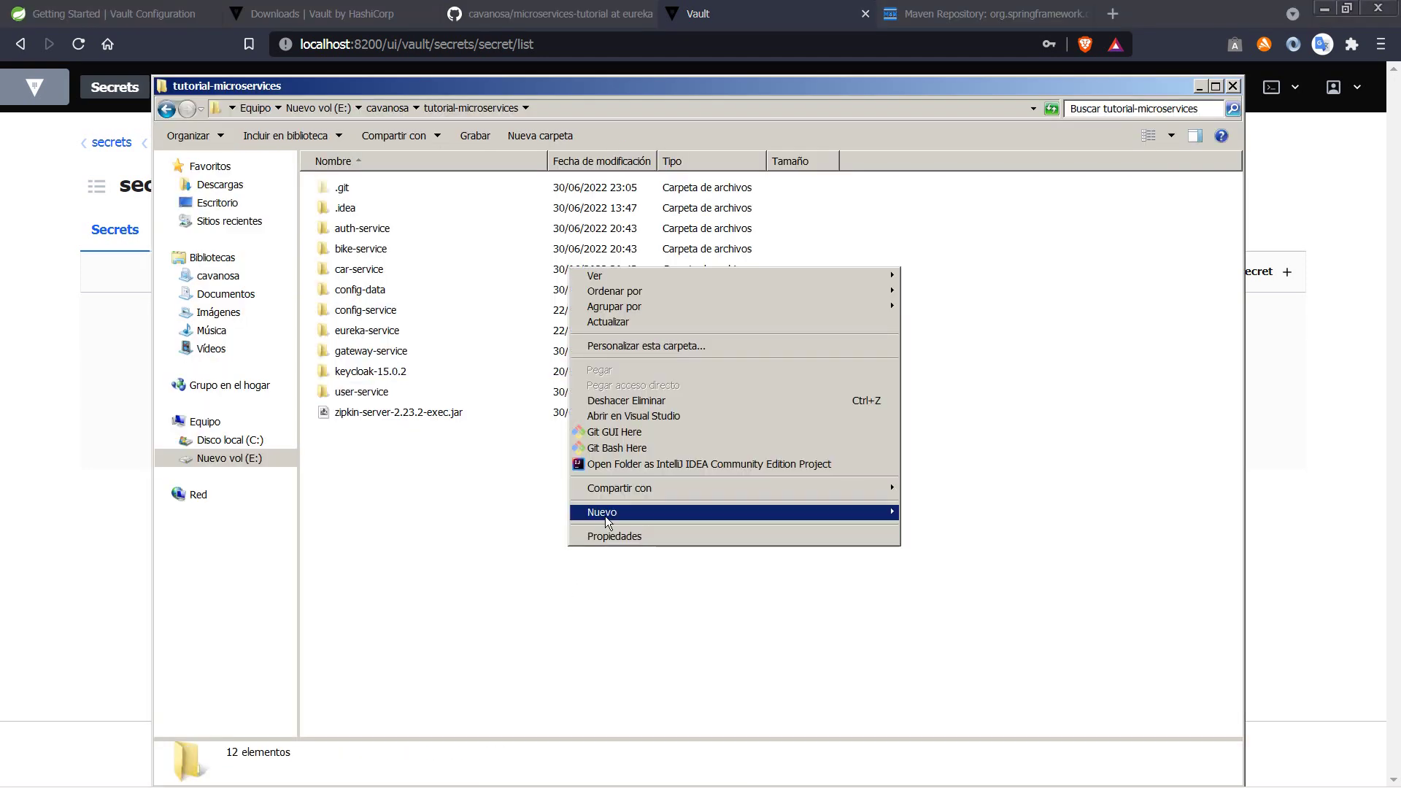
mouse_move(620, 512)
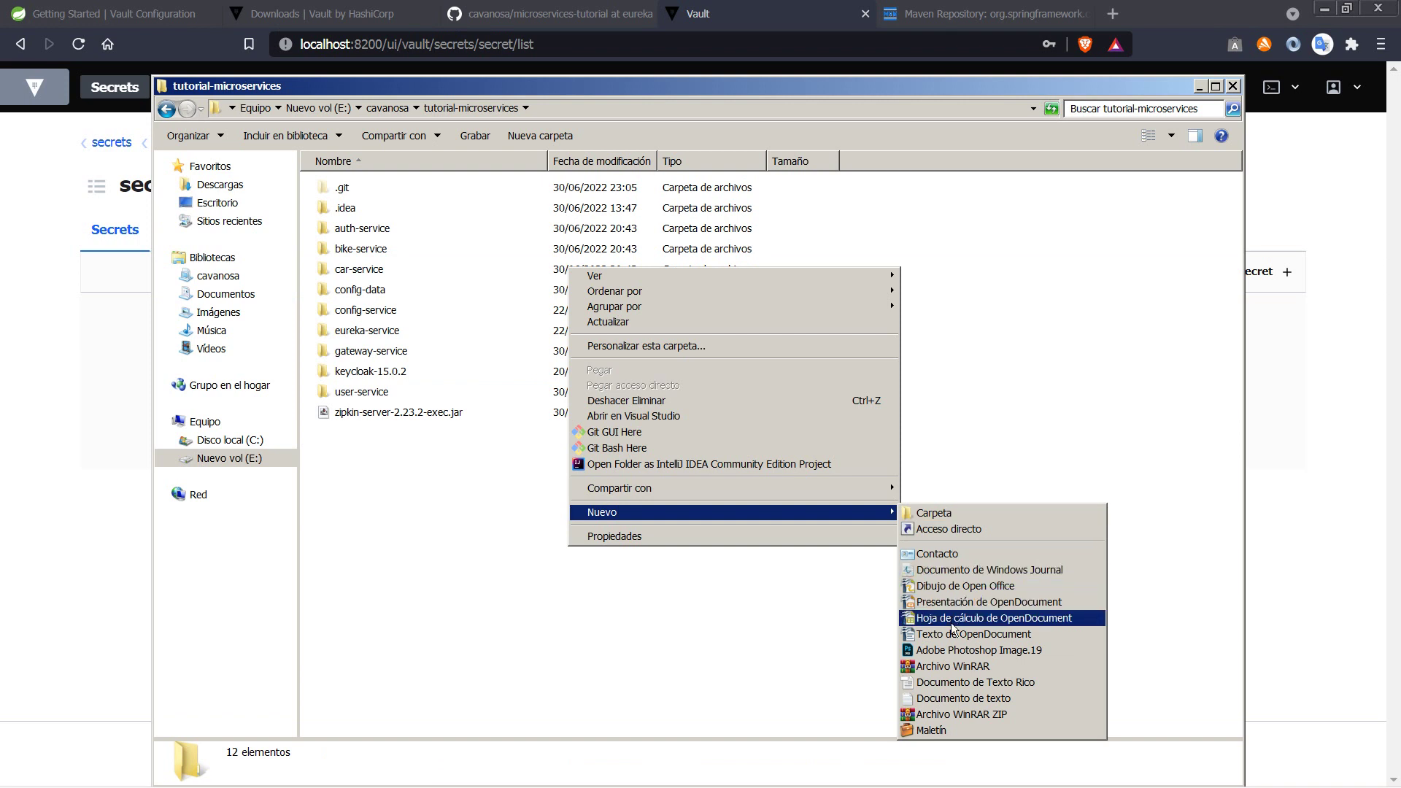
click(947, 698)
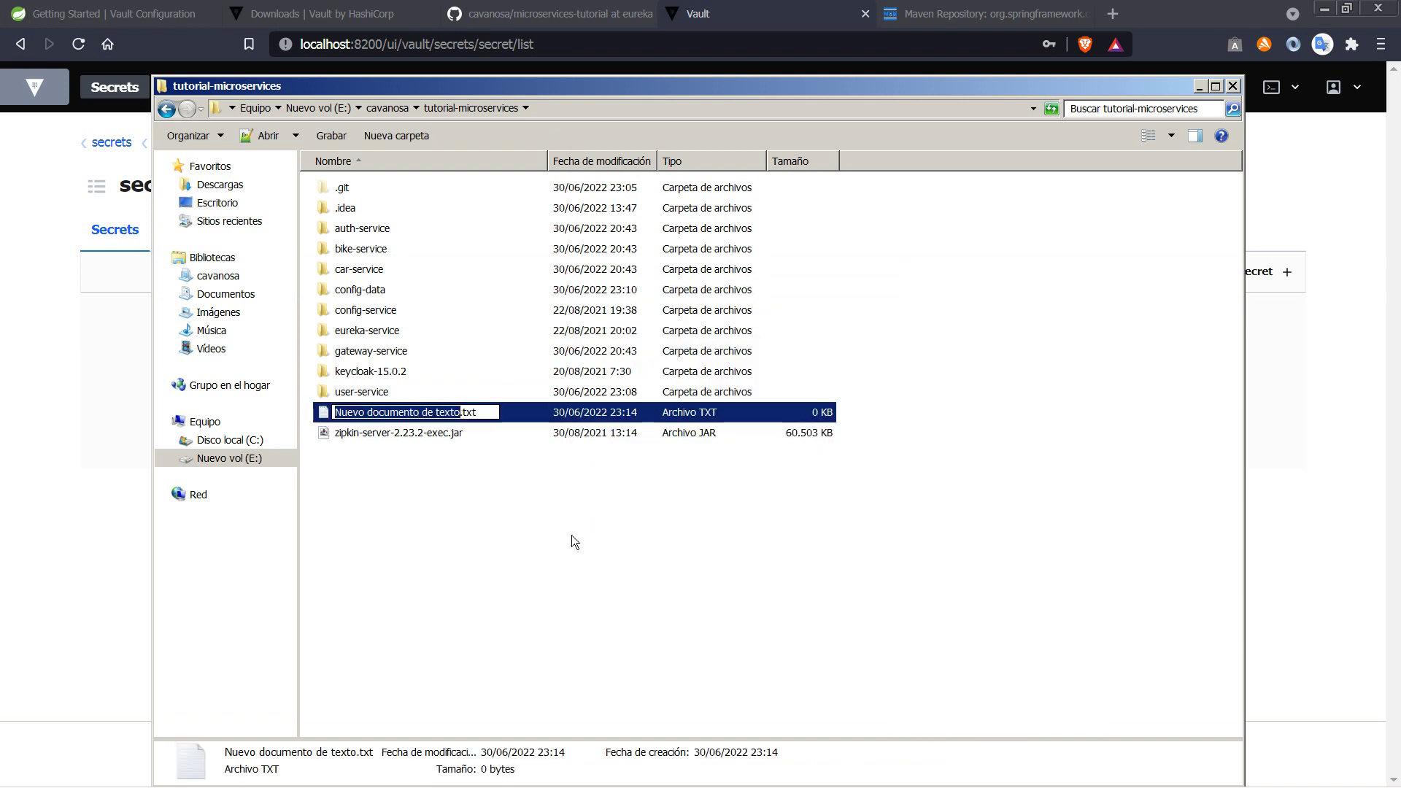
text(us)
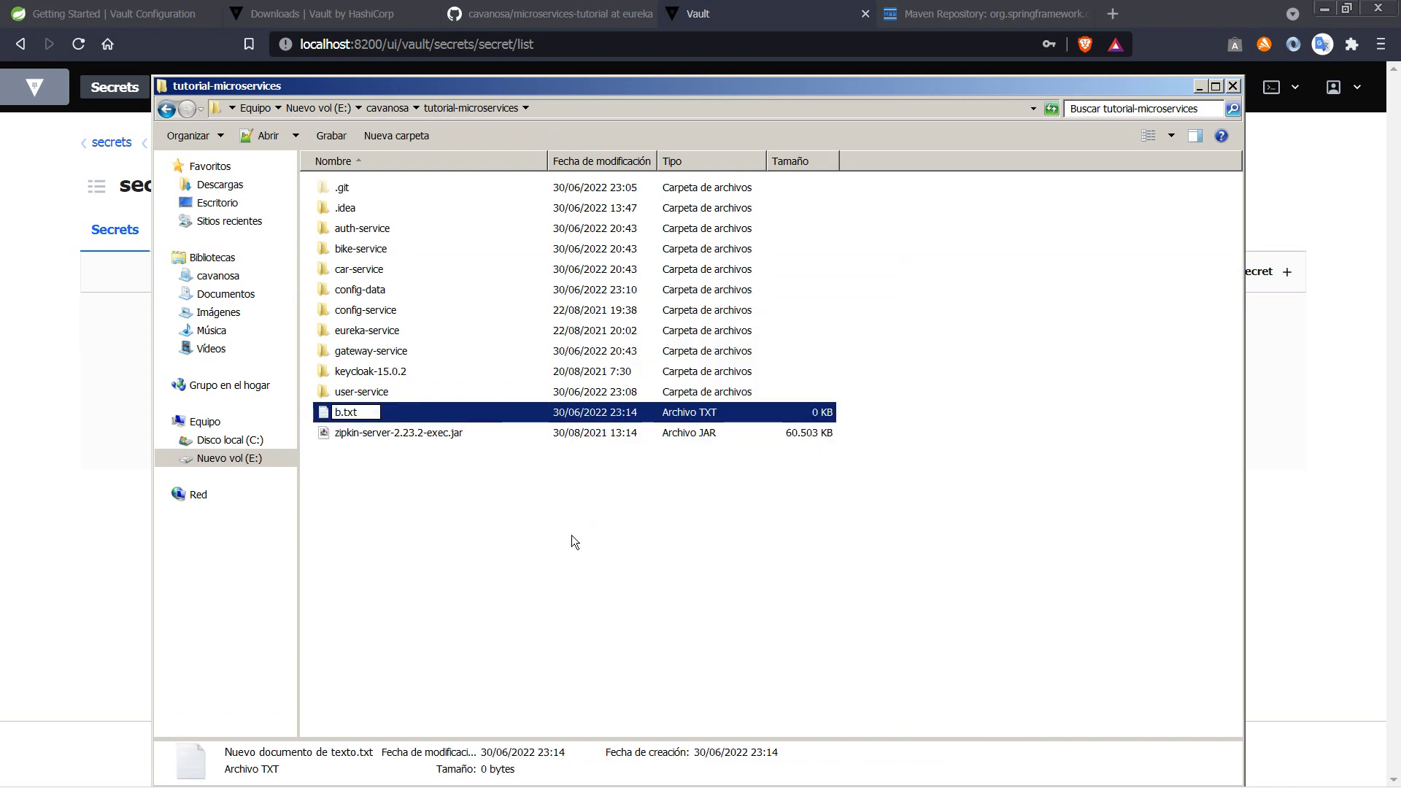
text(er-ser)
text(vice)
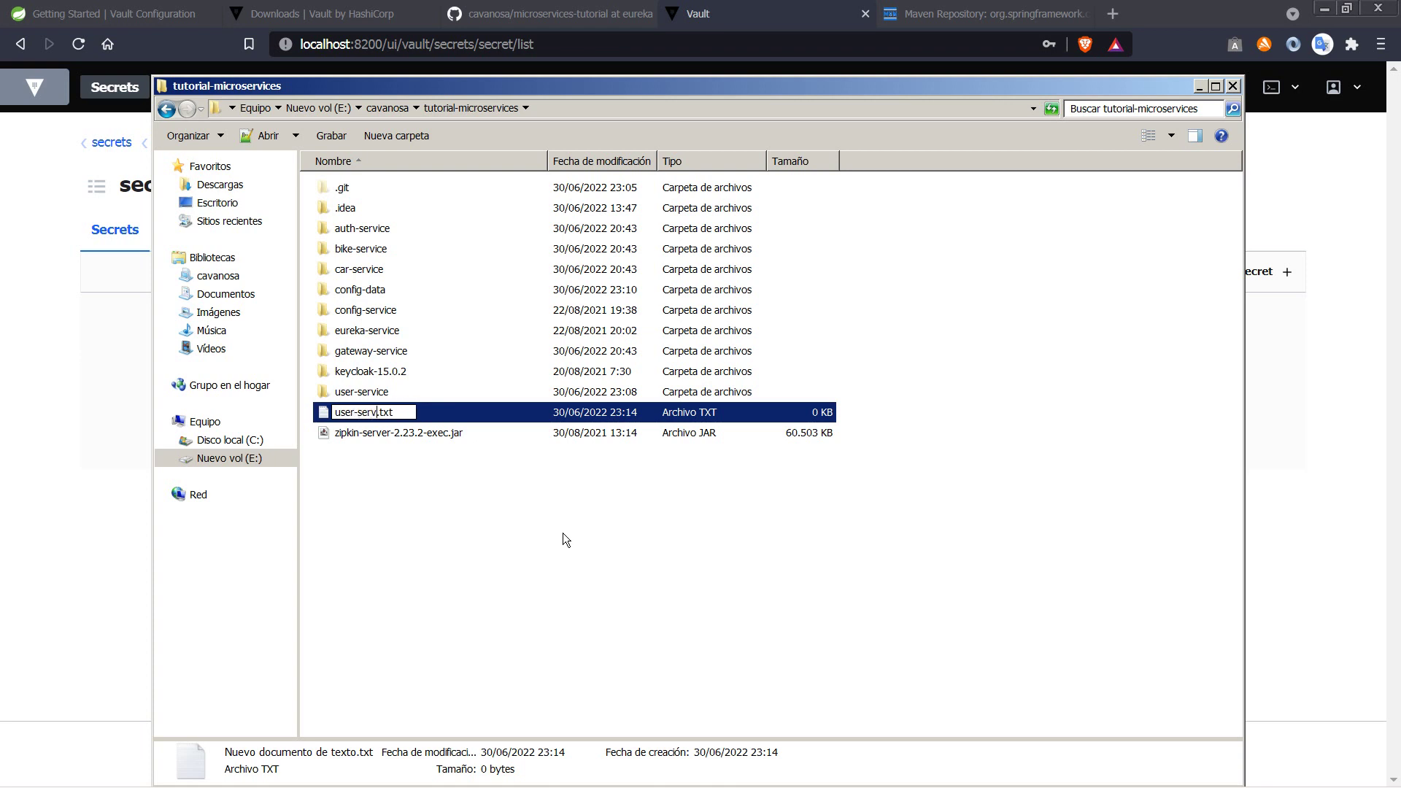
text(.json)
key(Delete)
key(Delete)
key(Delete)
key(Delete)
key(Return)
key(Return)
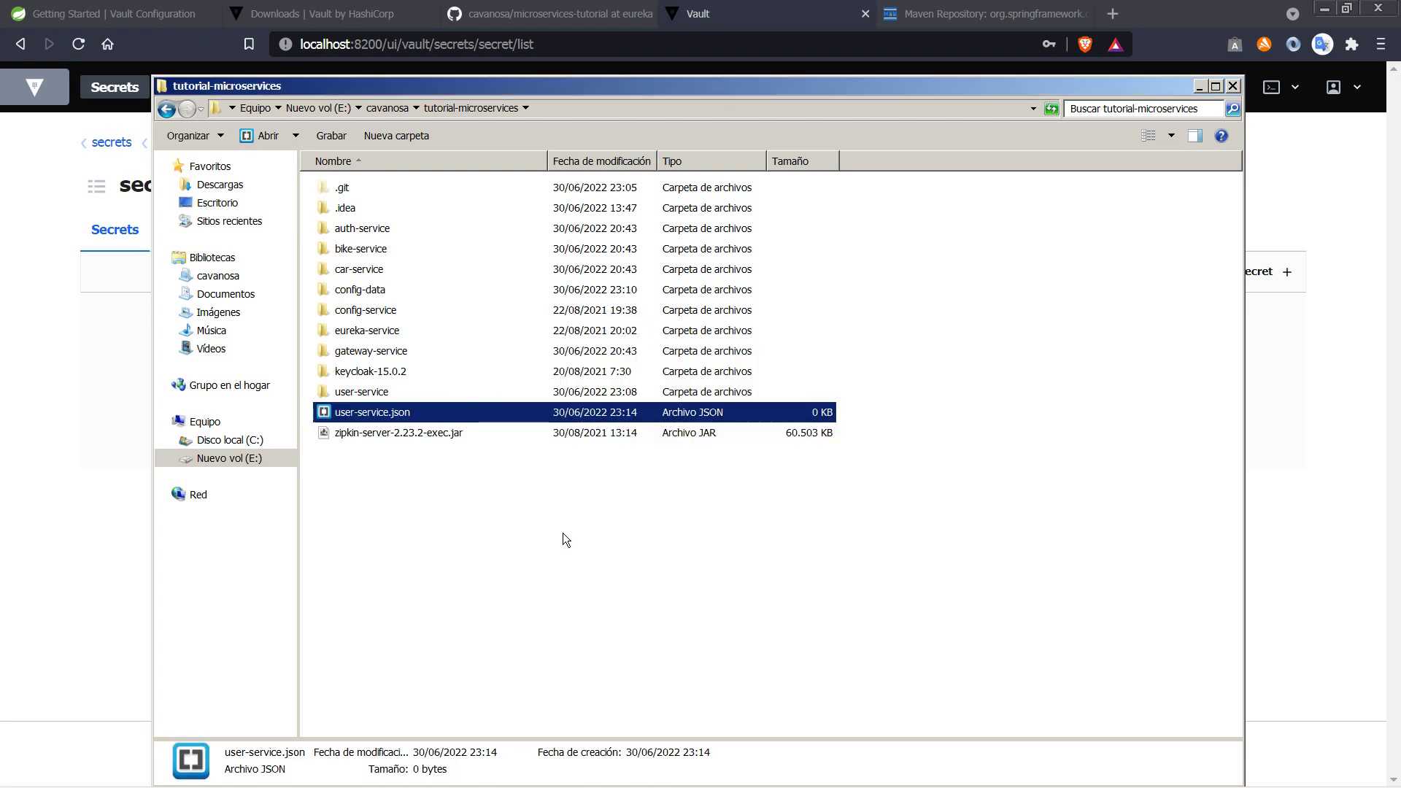
Step: Open user-service.json in Brackets and type a JSON object with "spring.datasource.username" : "user"
double_click(435, 413)
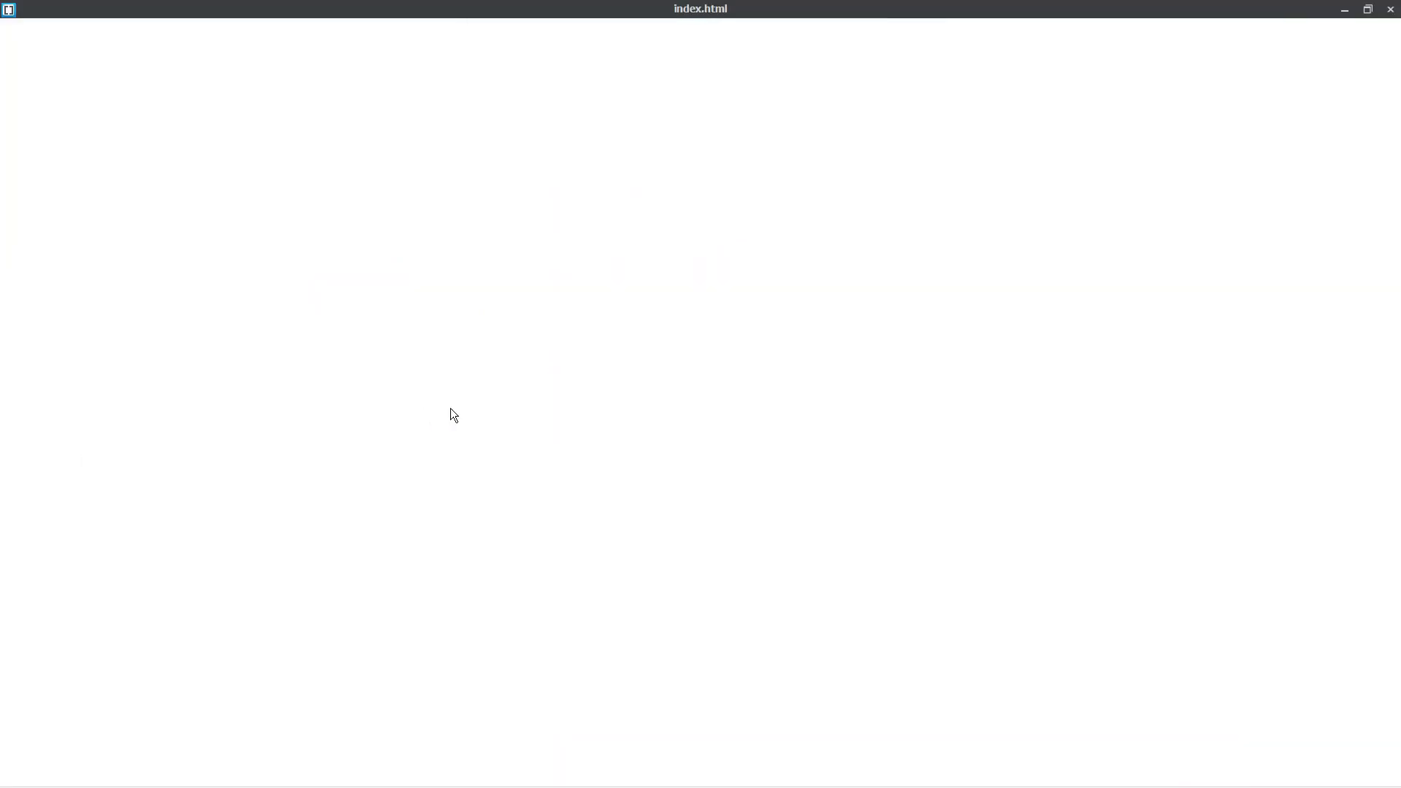
text({)
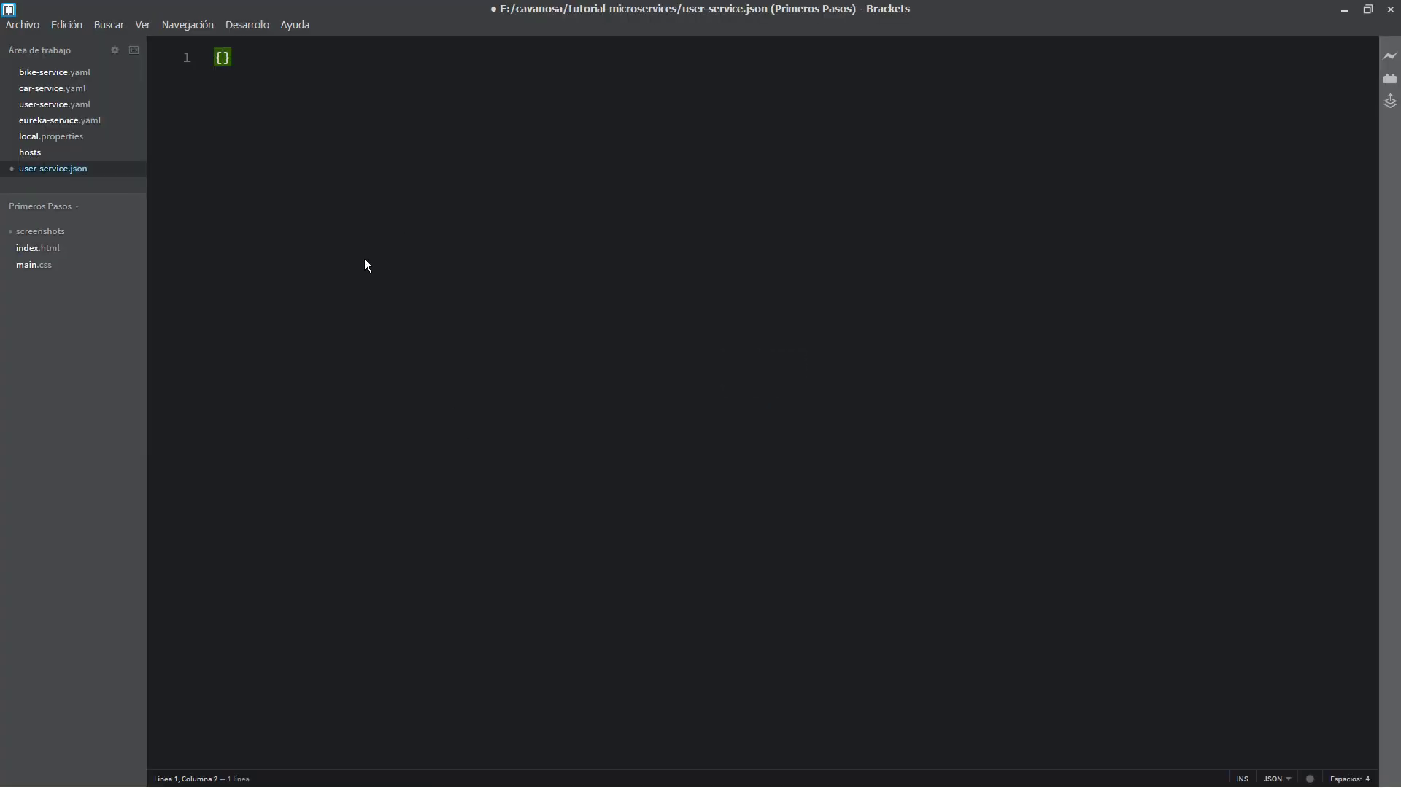
key(Return)
text("spring.)
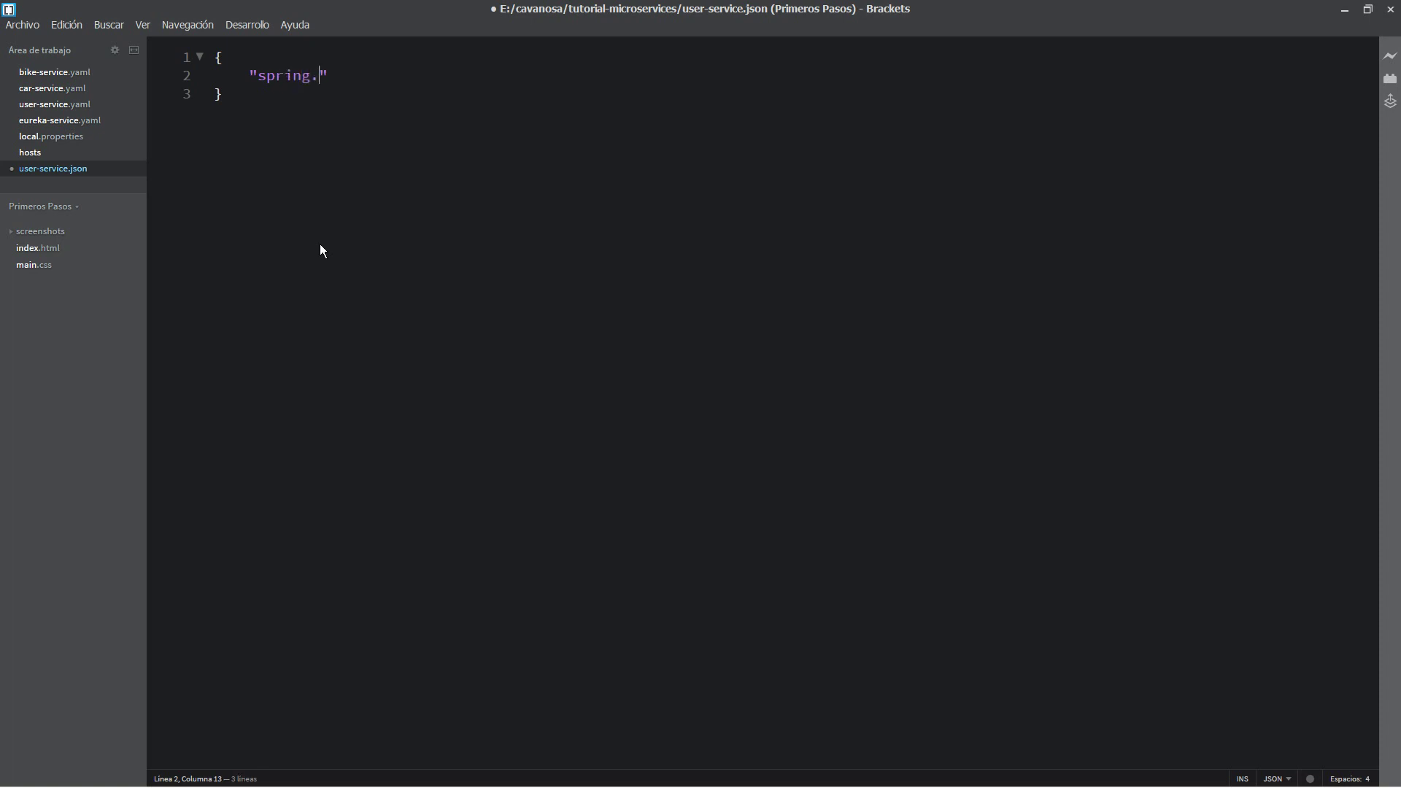
text(datasource.username" : "user)
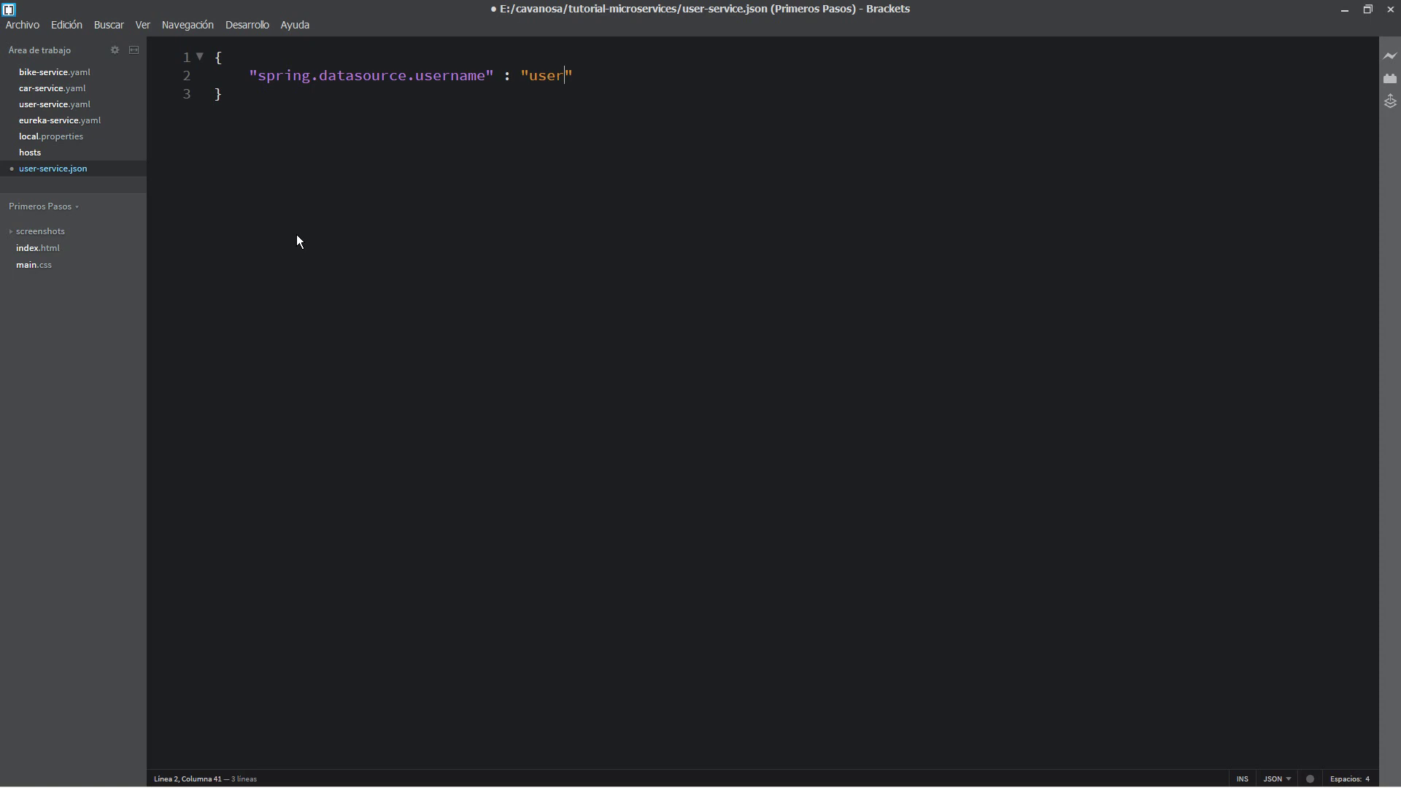
Step: Duplicate the username entry on a new line and rename its key to spring.datasource.password
drag(248, 78, 616, 68)
key(ctrl+c)
click(615, 68)
text(,)
key(Return)
key(ctrl+v)
double_click(435, 93)
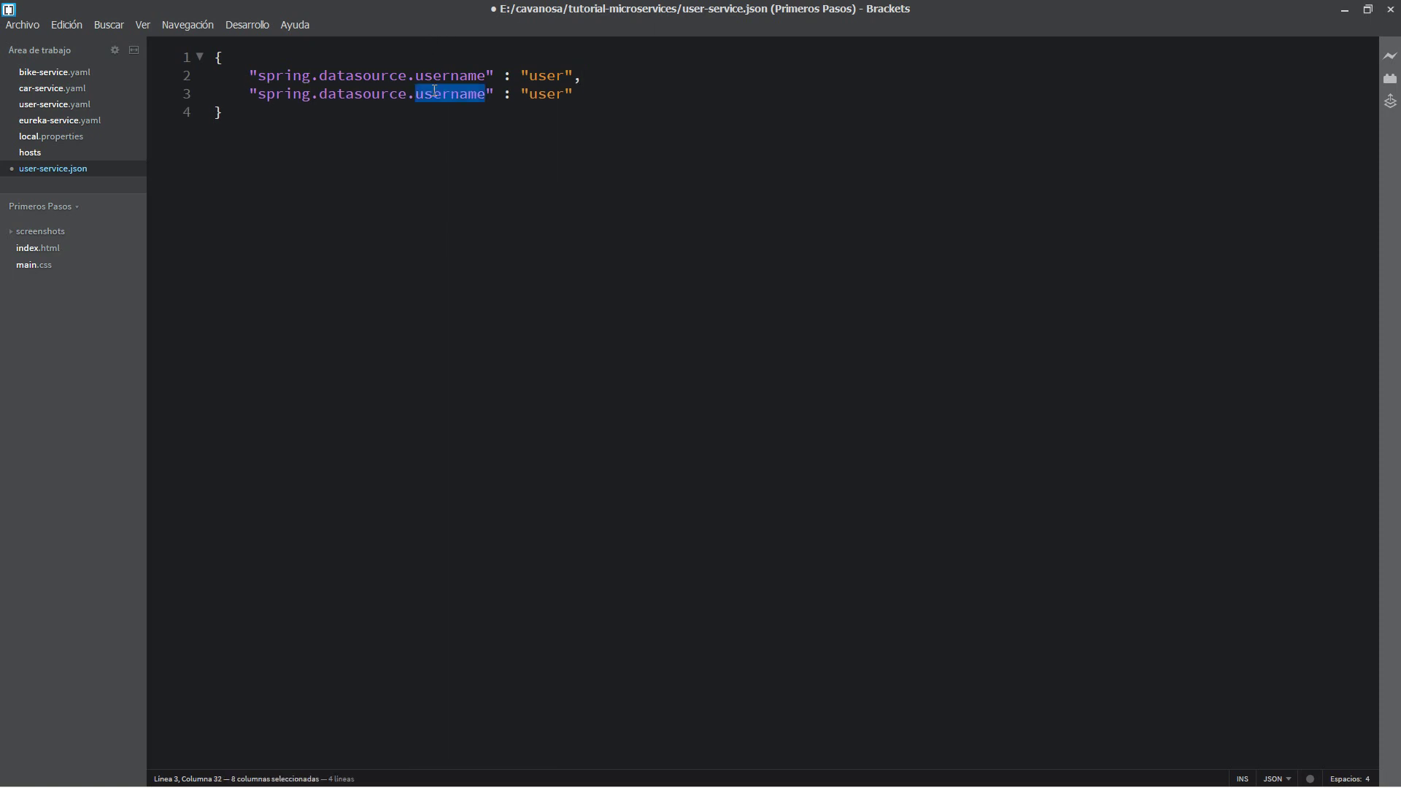
text(password)
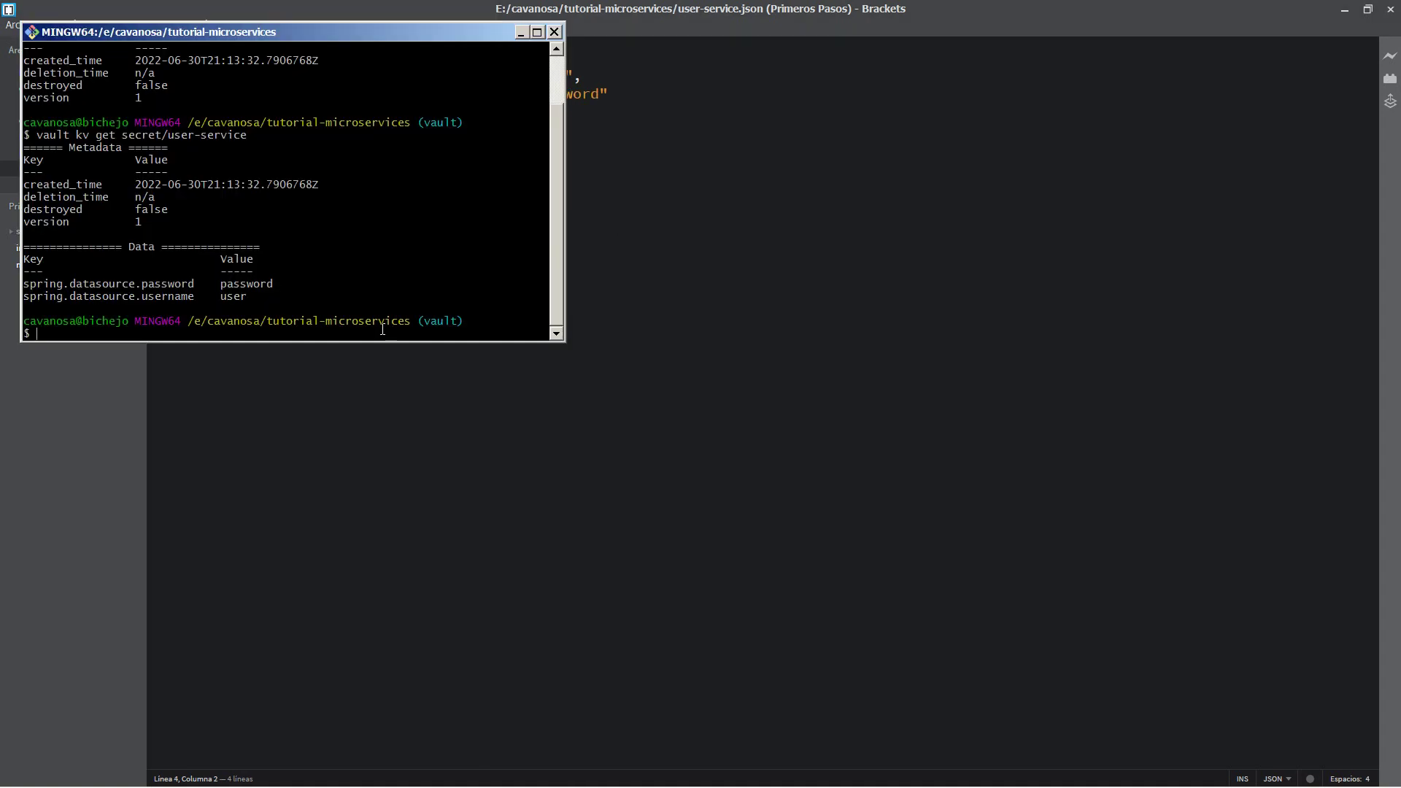
key(Up)
key(Up)
key(BackSpace)
key(BackSpace)
key(BackSpace)
key(BackSpace)
key(BackSpace)
key(BackSpace)
key(BackSpace)
key(BackSpace)
key(BackSpace)
key(BackSpace)
key(BackSpace)
key(BackSpace)
key(BackSpace)
key(BackSpace)
key(BackSpace)
key(BackSpace)
key(BackSpace)
key(BackSpace)
key(BackSpace)
key(BackSpace)
key(BackSpace)
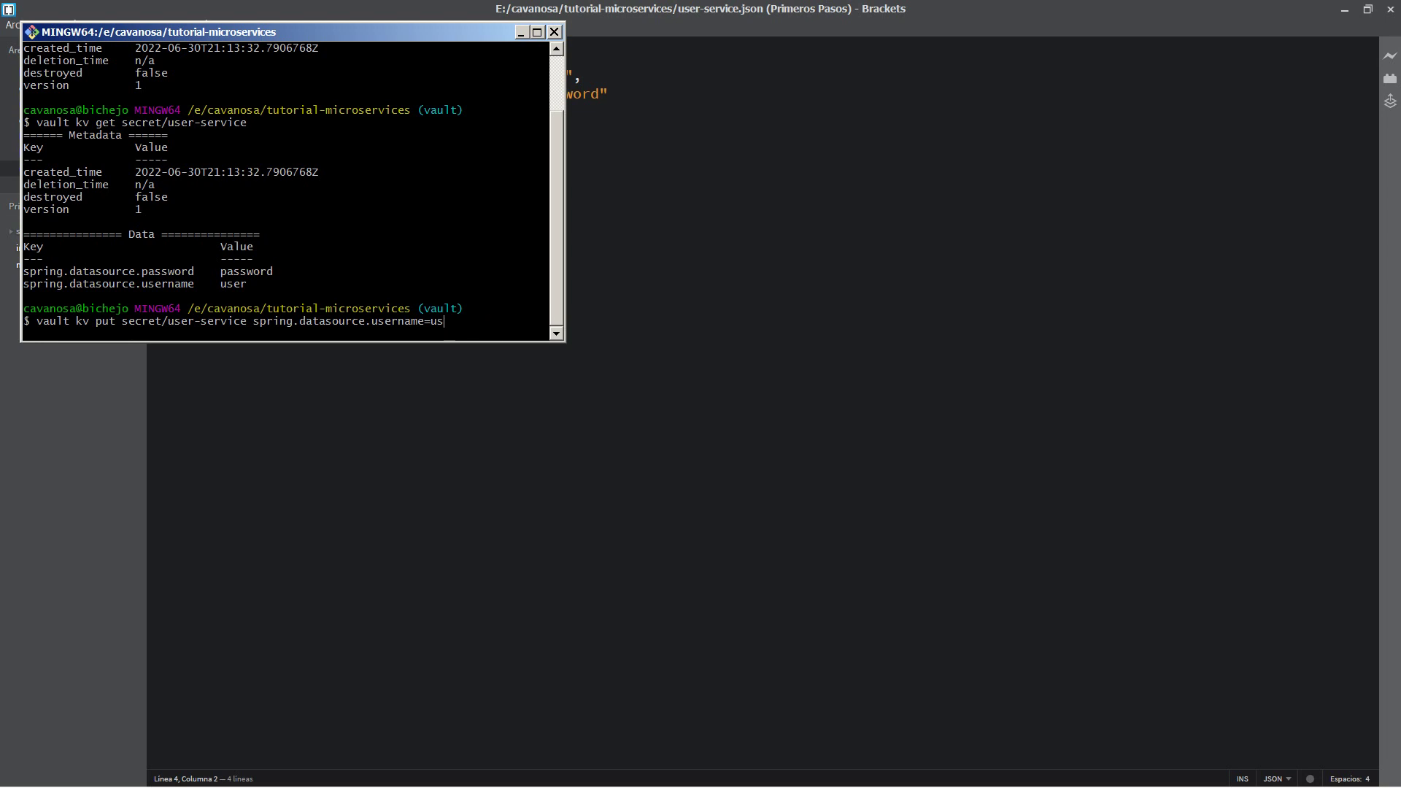
key(BackSpace)
key(BackSpace)
key(BackSpace)
key(BackSpace)
key(BackSpace)
key(BackSpace)
key(BackSpace)
key(BackSpace)
key(BackSpace)
key(BackSpace)
key(BackSpace)
key(BackSpace)
key(BackSpace)
key(BackSpace)
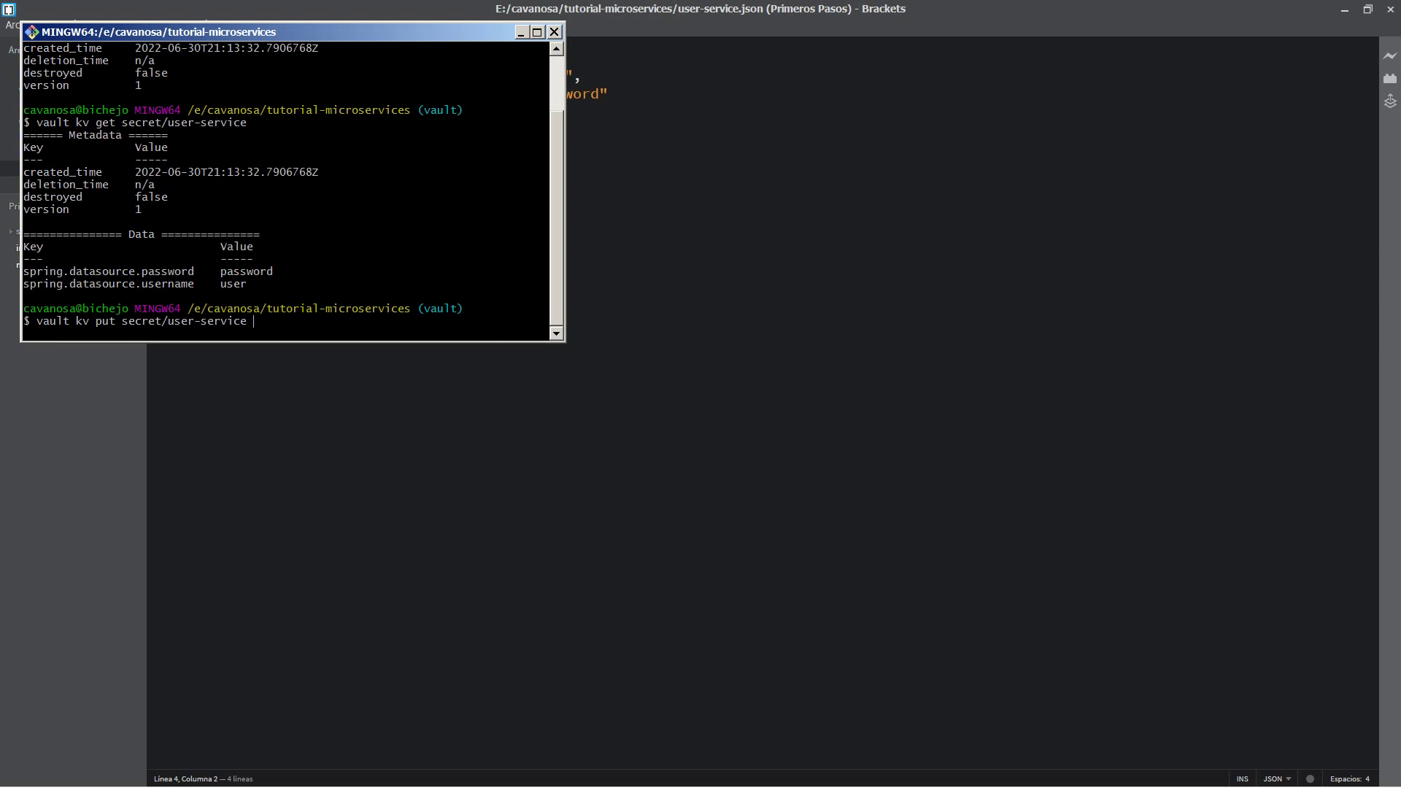
text(@user-service.json)
key(Up)
key(Up)
key(Return)
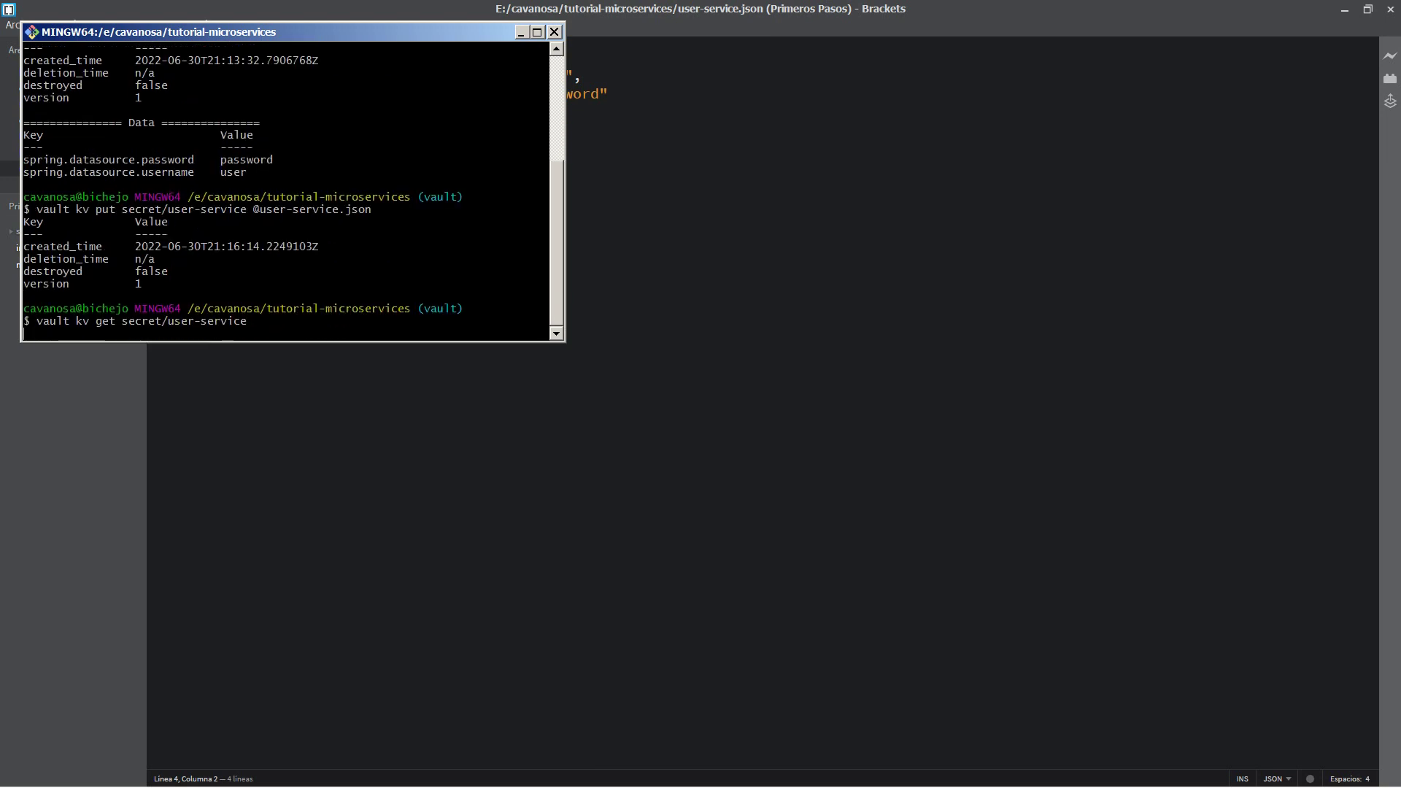
Step: Copy the root token from the spring.io guide and sign in to the reloaded Vault UI
key(alt+Tab)
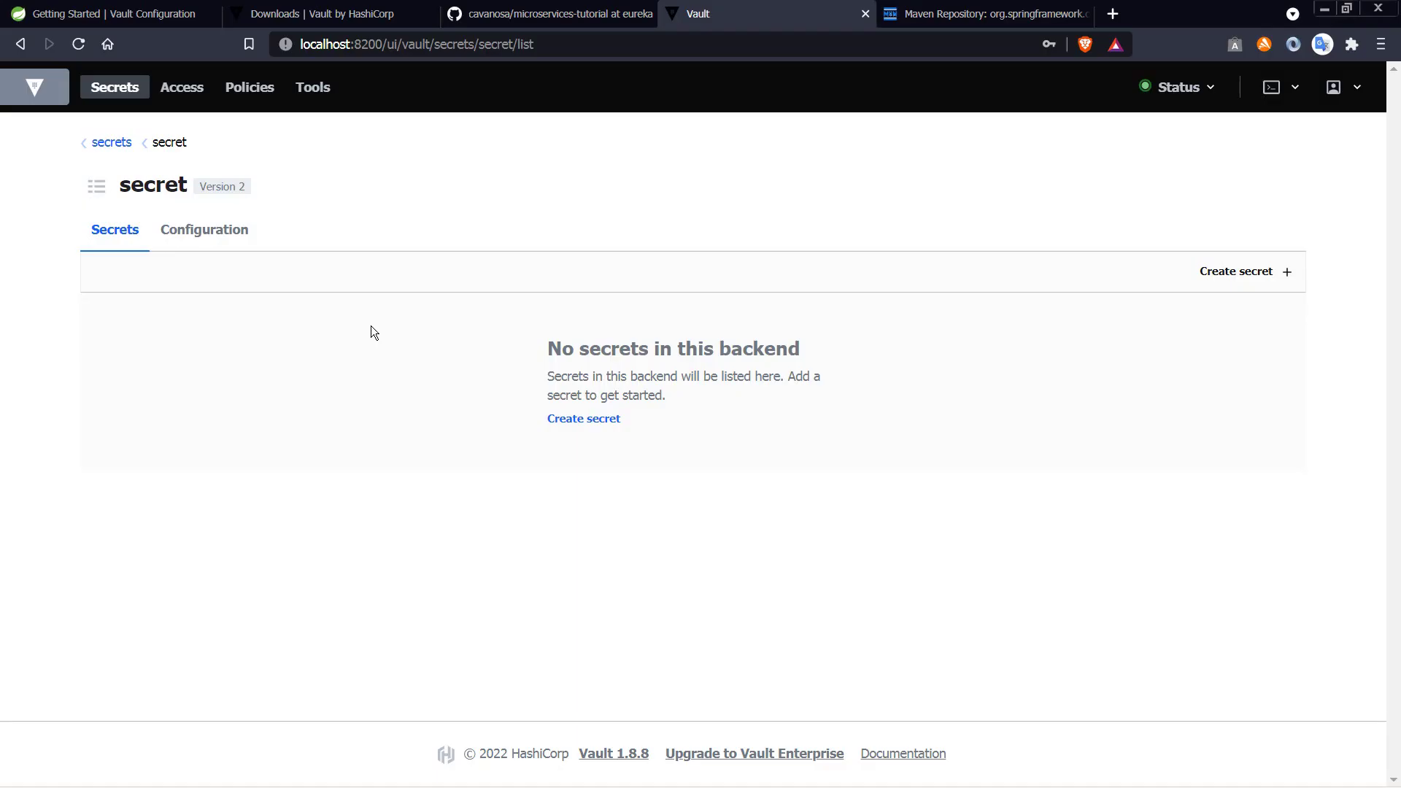
click(79, 44)
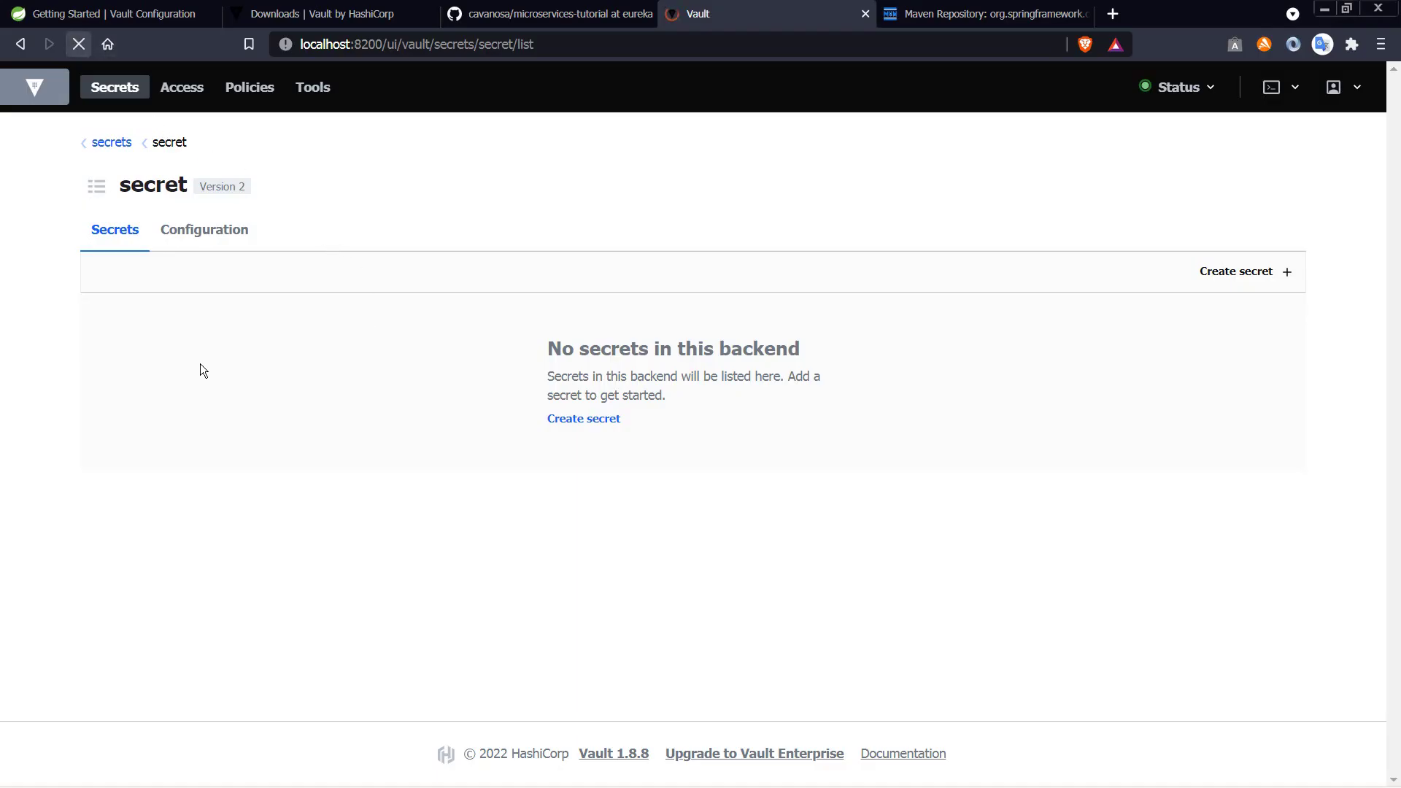
click(115, 6)
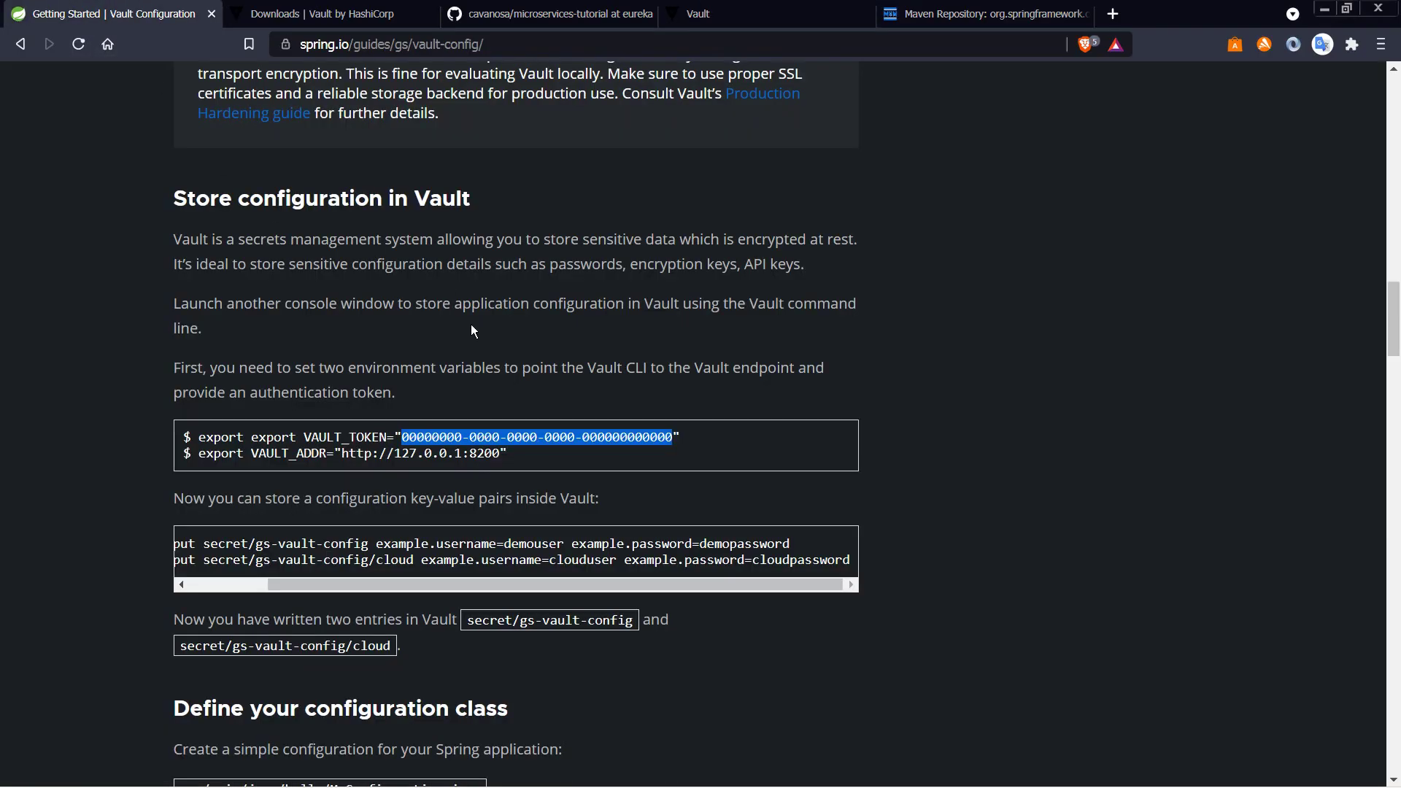
right_click(515, 432)
click(562, 444)
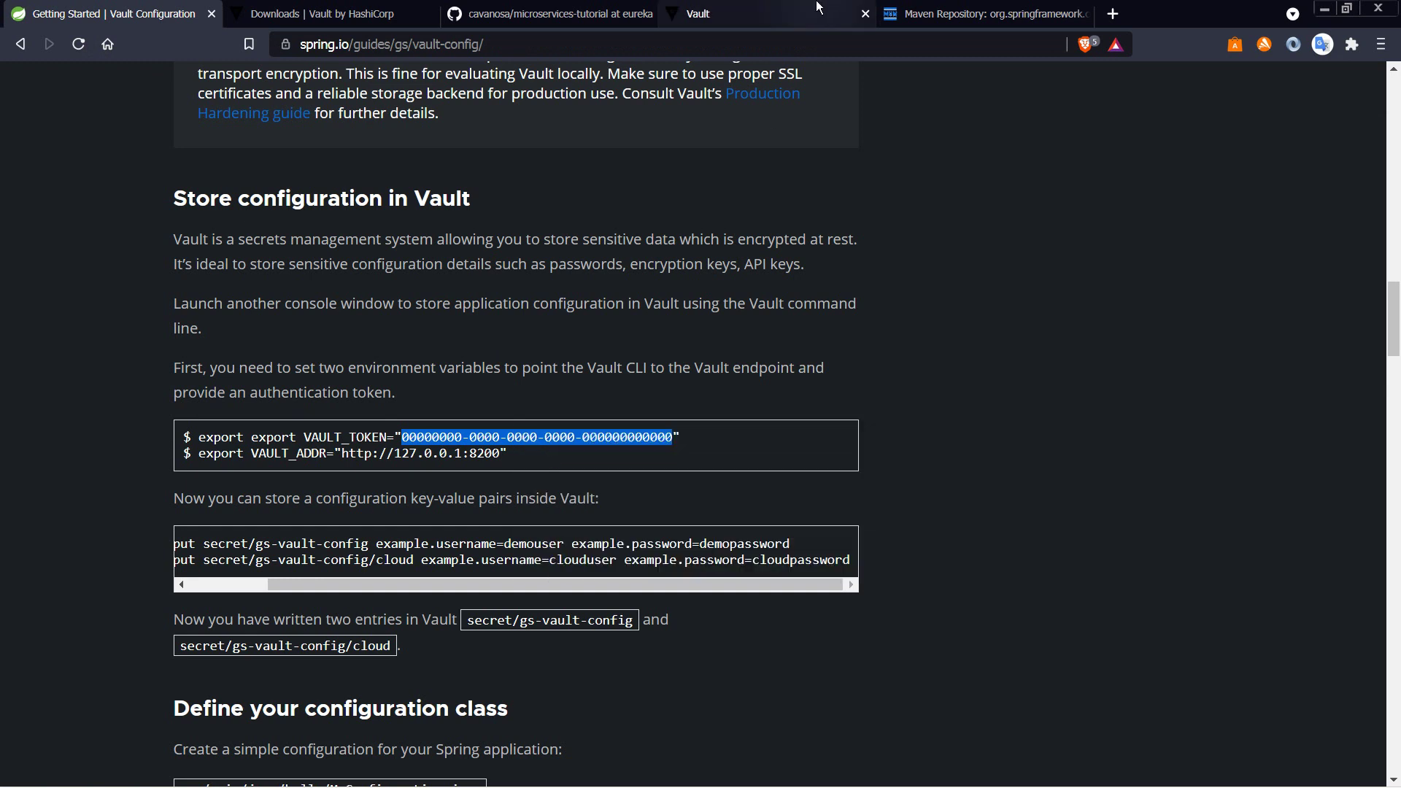
click(698, 13)
click(553, 446)
key(ctrl+v)
click(538, 498)
Step: Open user-service, toggle the JSON view on and off, and destroy all its versions
click(176, 355)
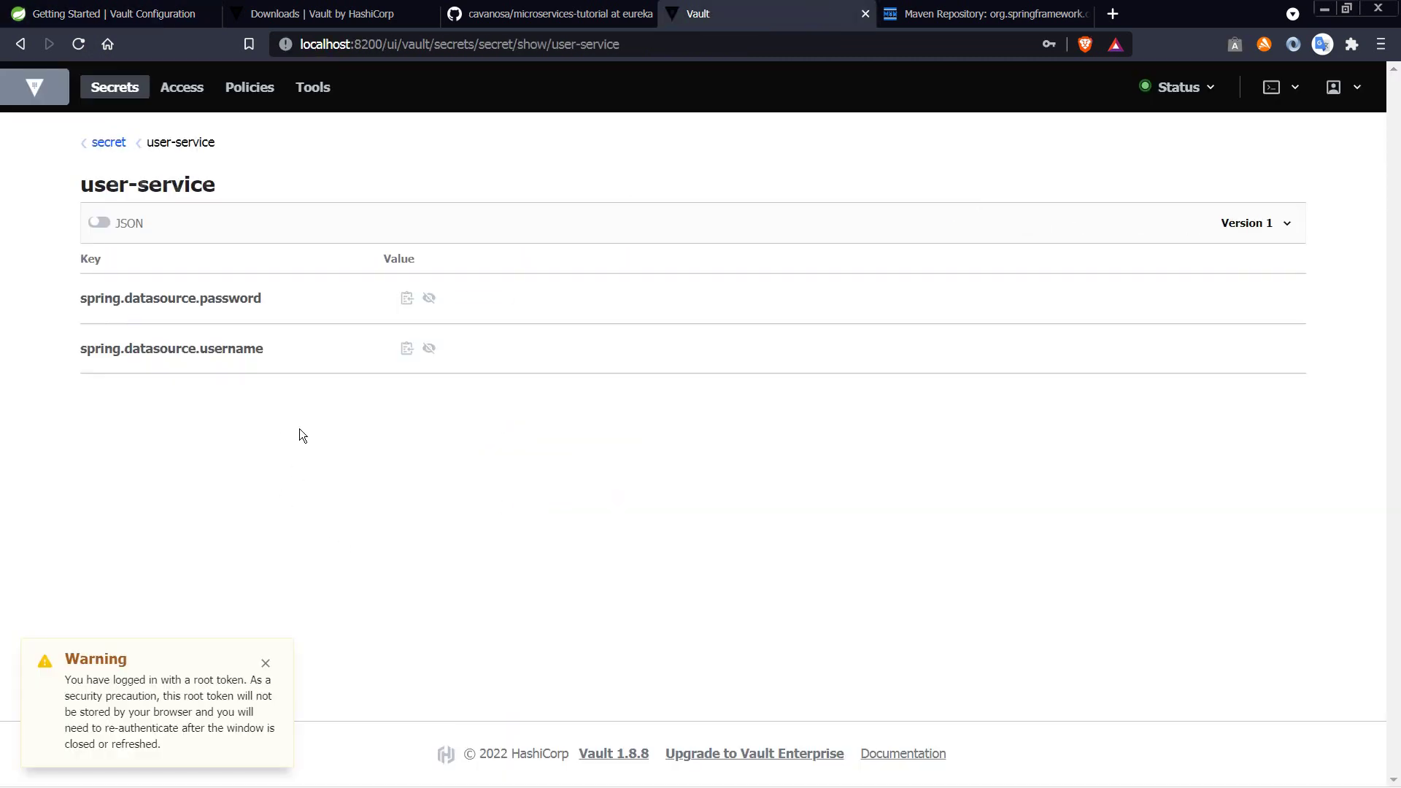
click(117, 227)
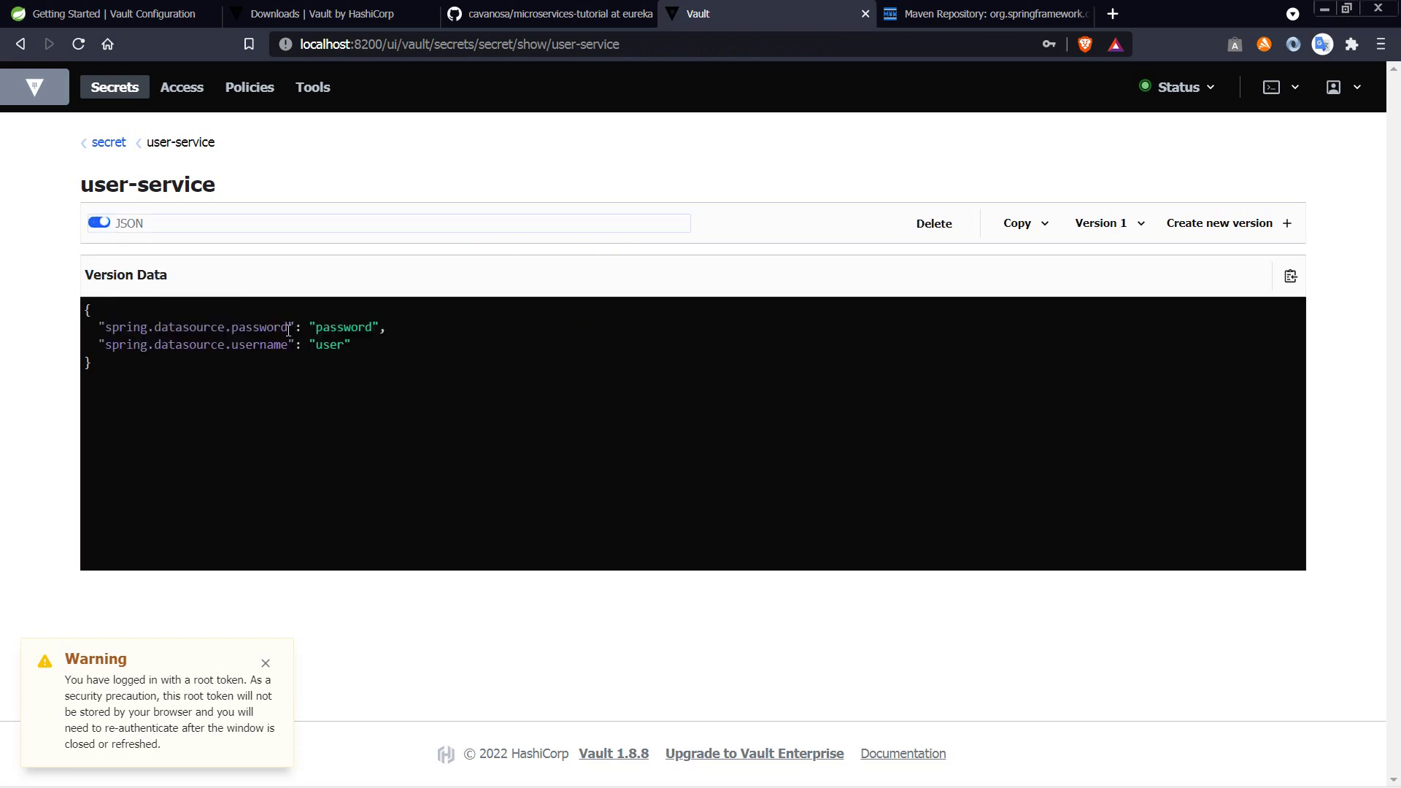
click(96, 223)
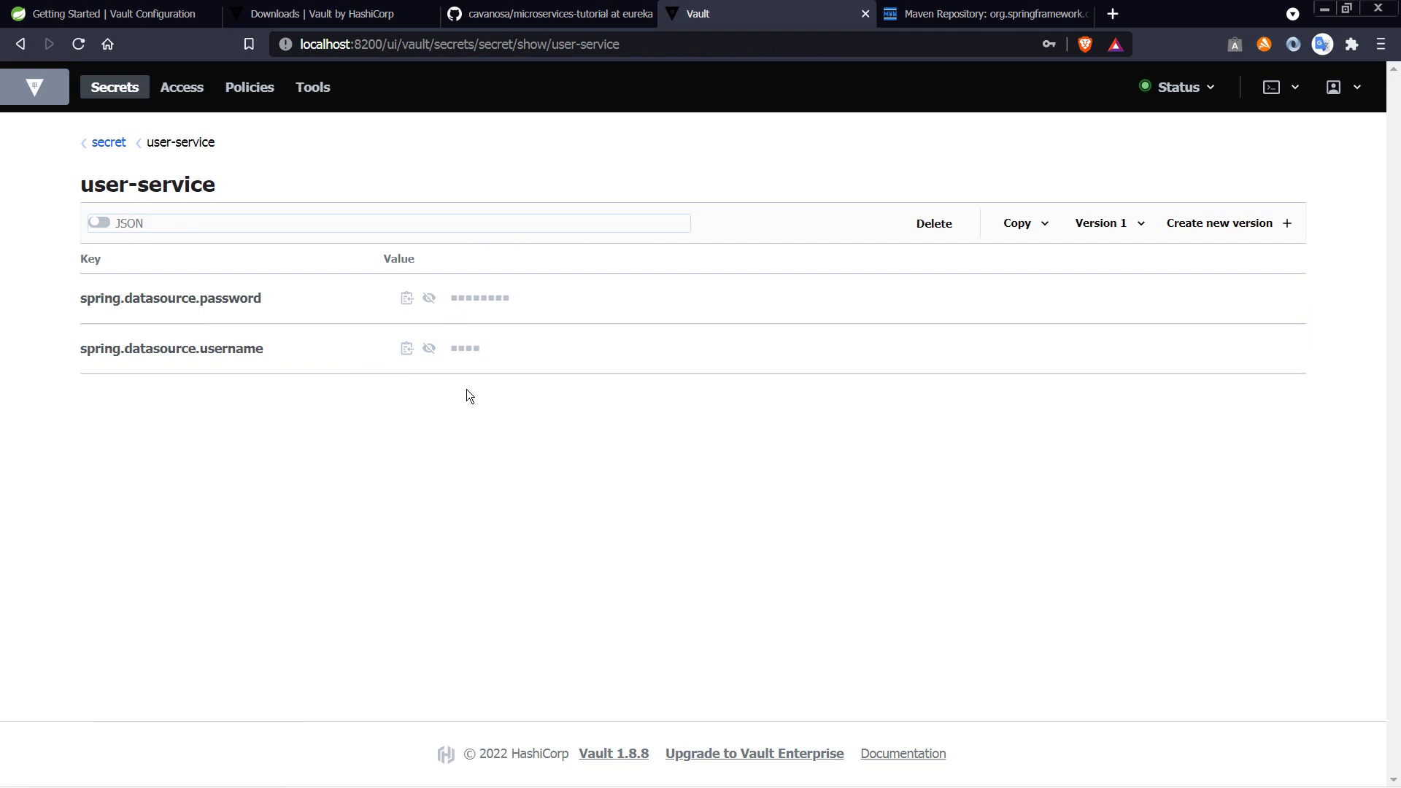
click(925, 225)
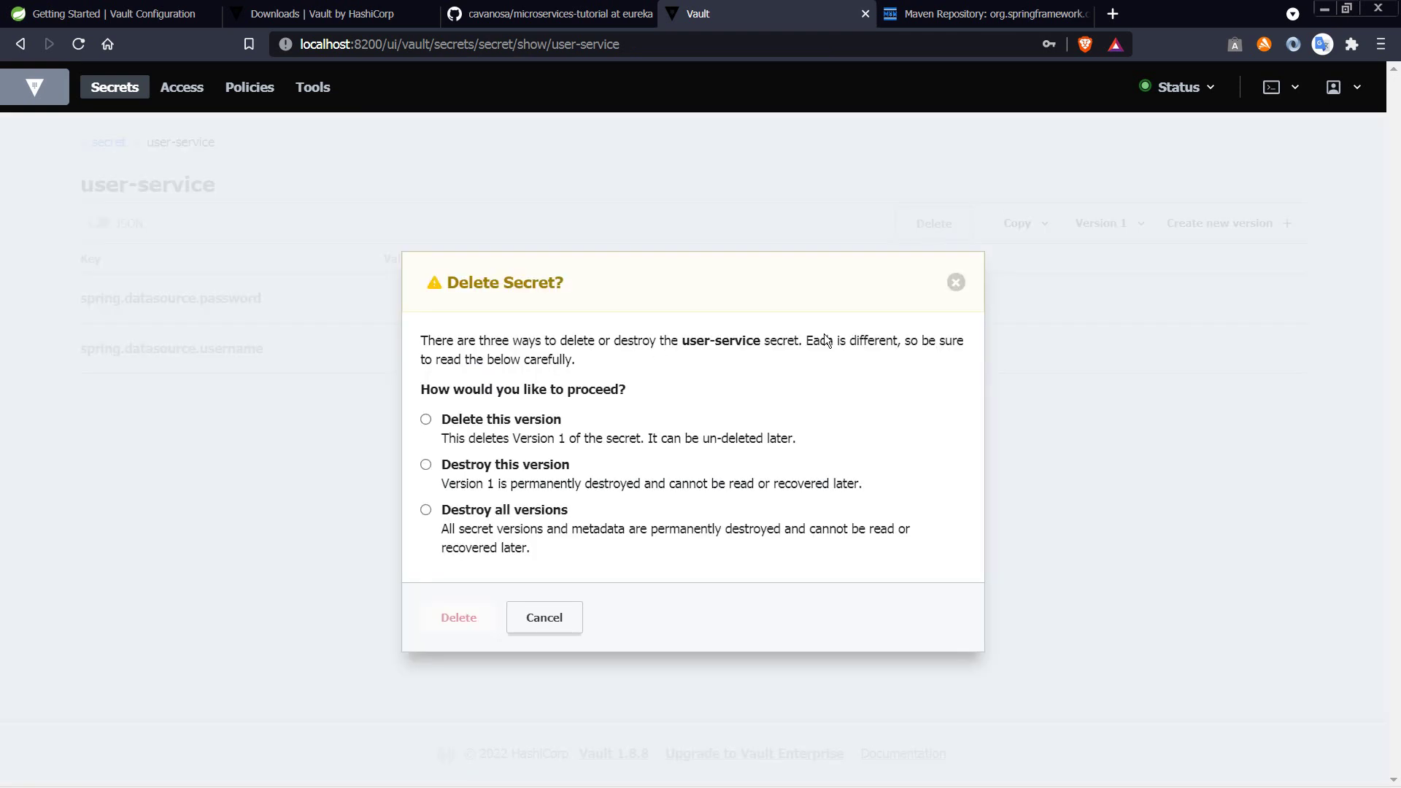
click(546, 617)
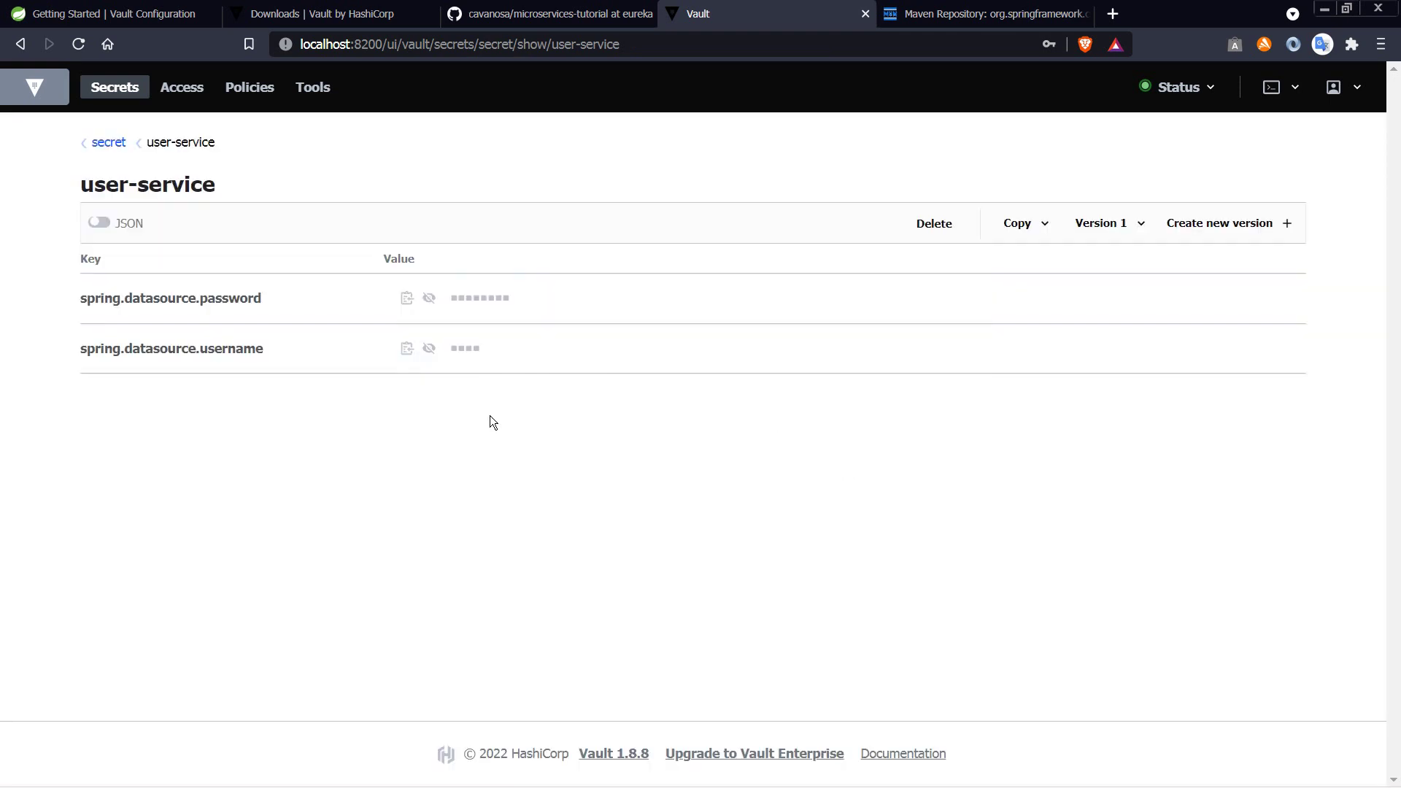
click(934, 225)
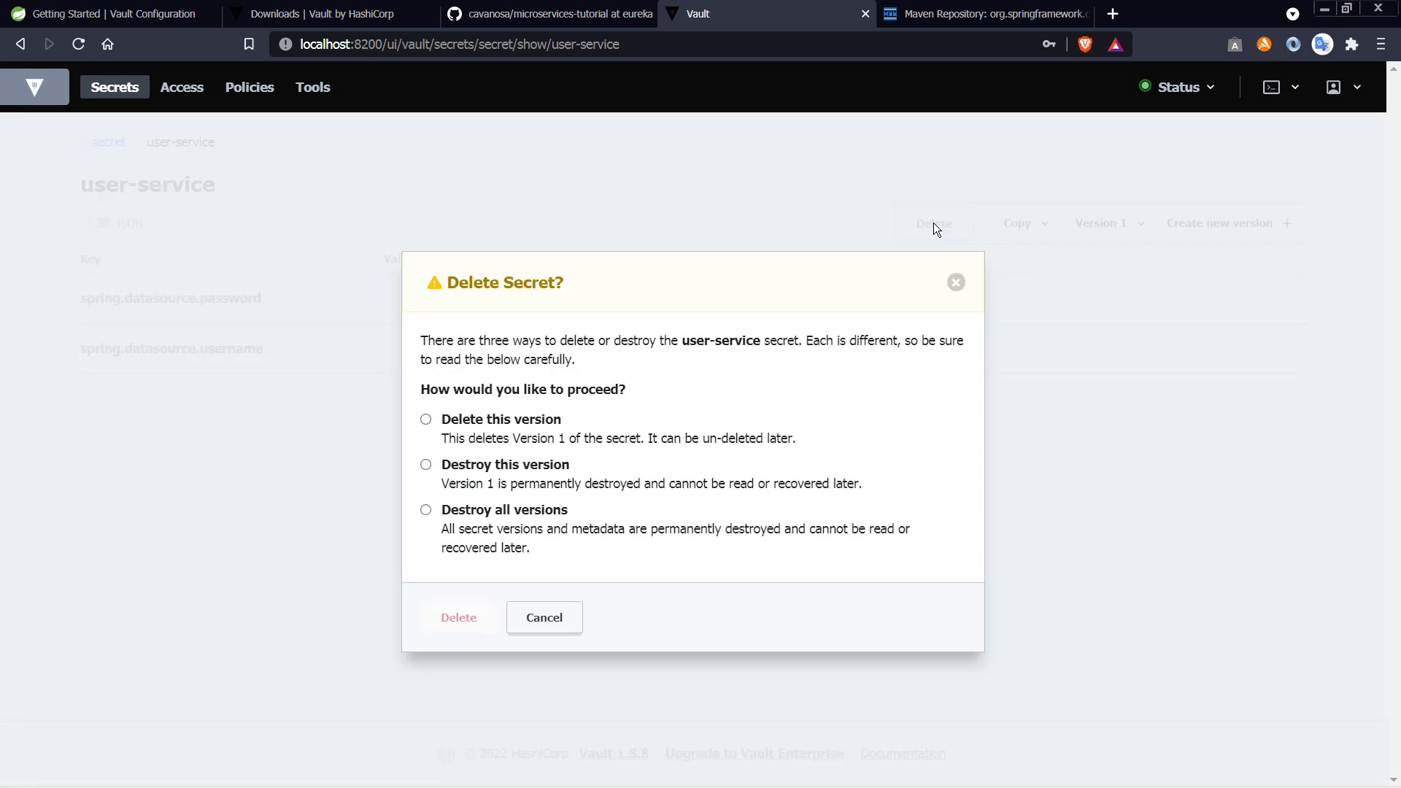
click(425, 510)
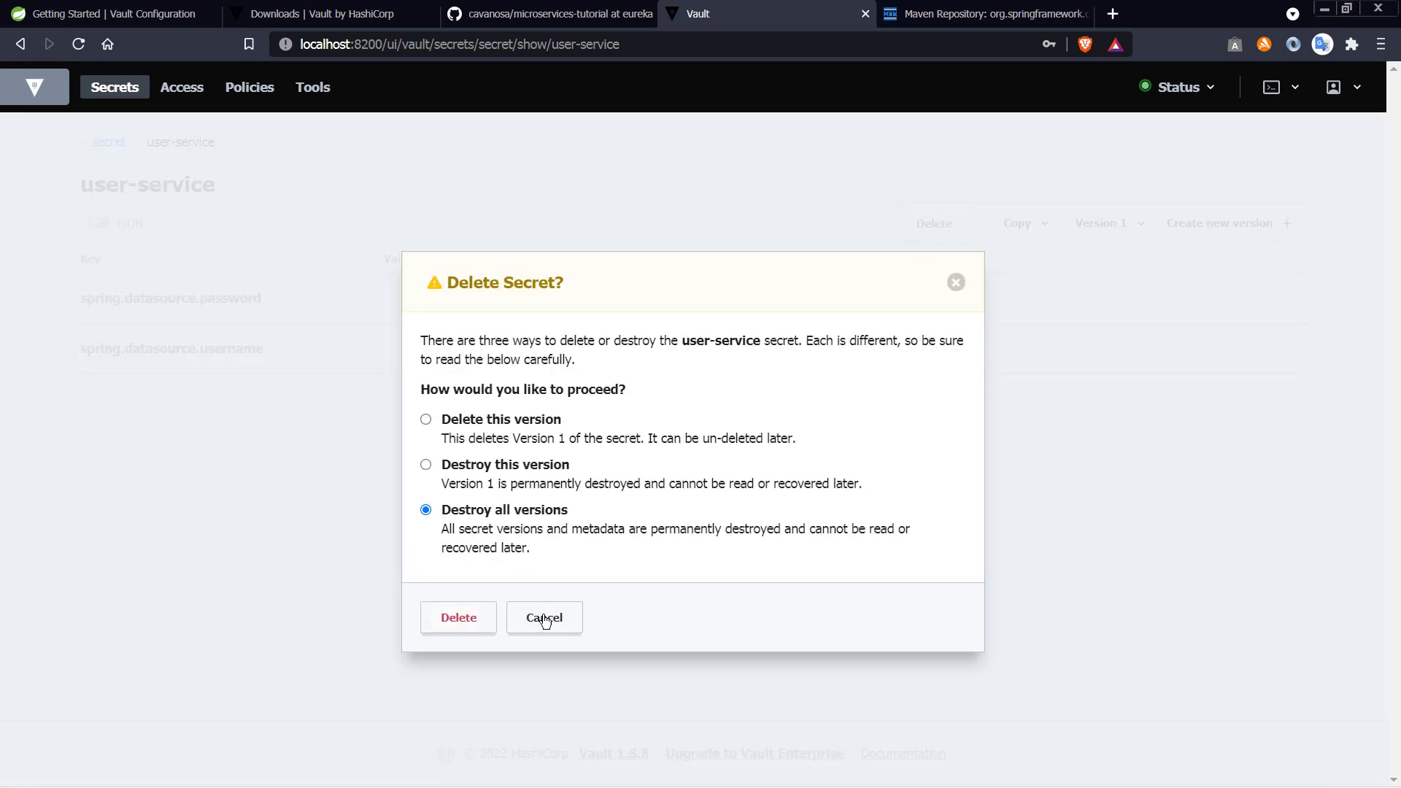
click(470, 619)
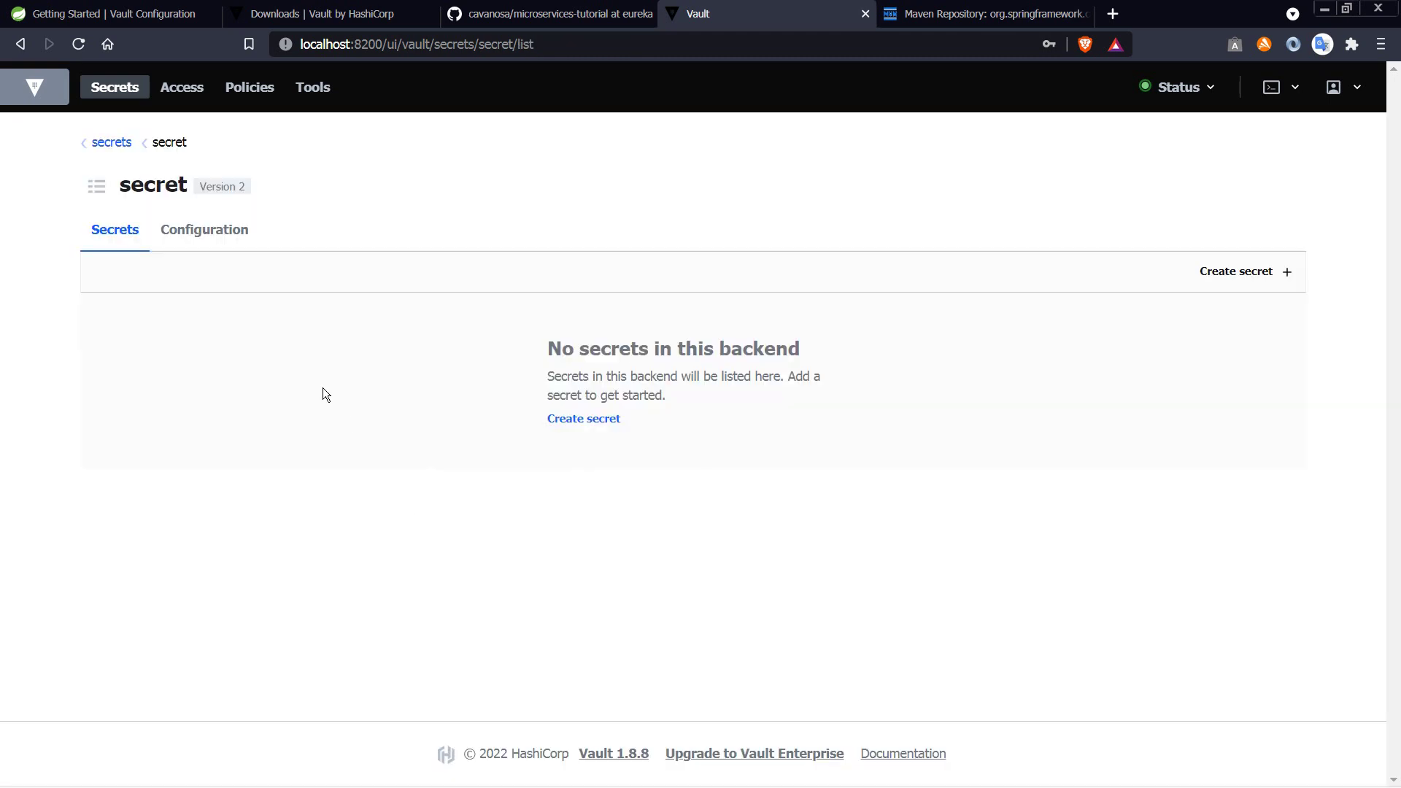
Step: Start a new secret at path user-service with key spring.datasource.username set to root
click(1212, 278)
text(user-service)
key(ctrl+a)
click(119, 587)
key(alt+Tab)
drag(482, 75, 486, 75)
key(ctrl+c)
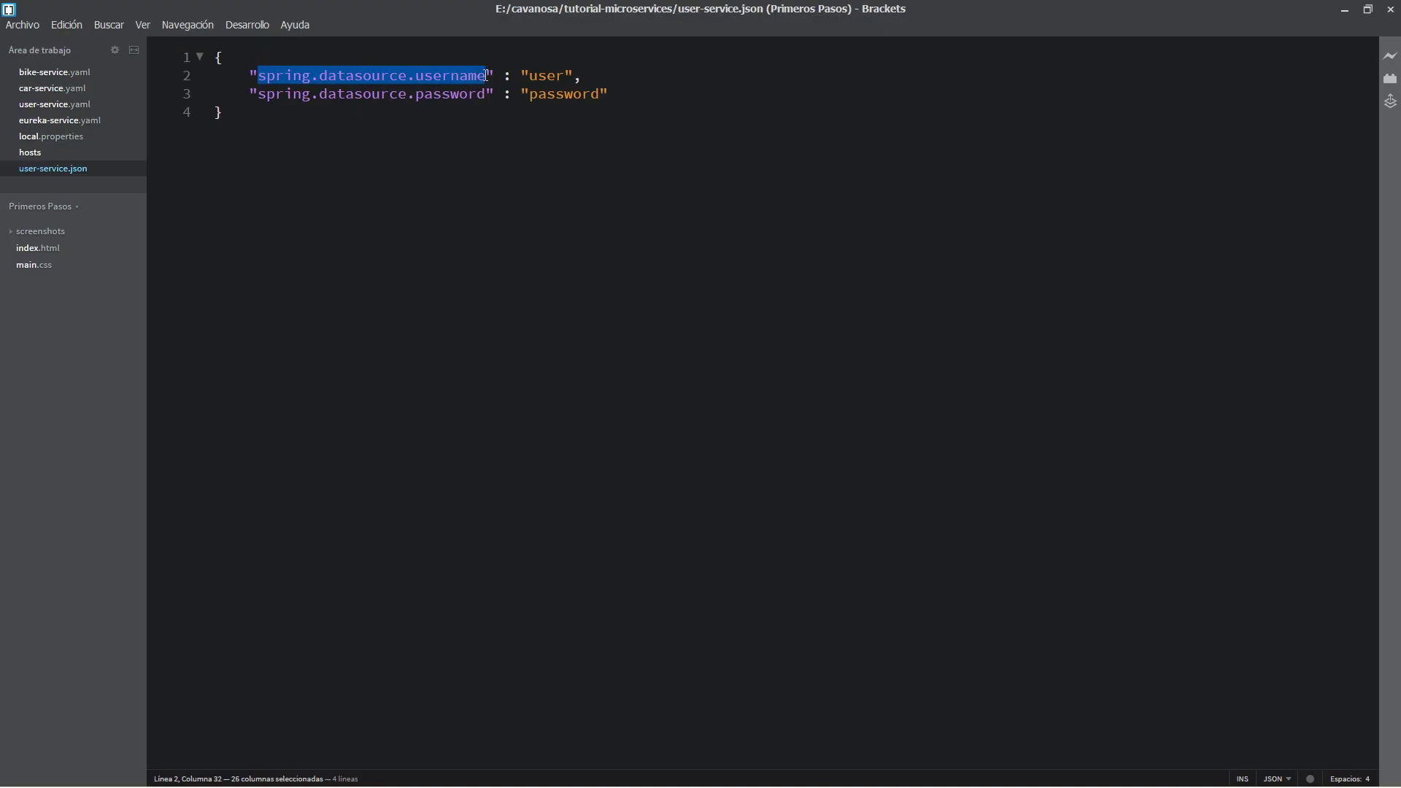
key(alt+Tab)
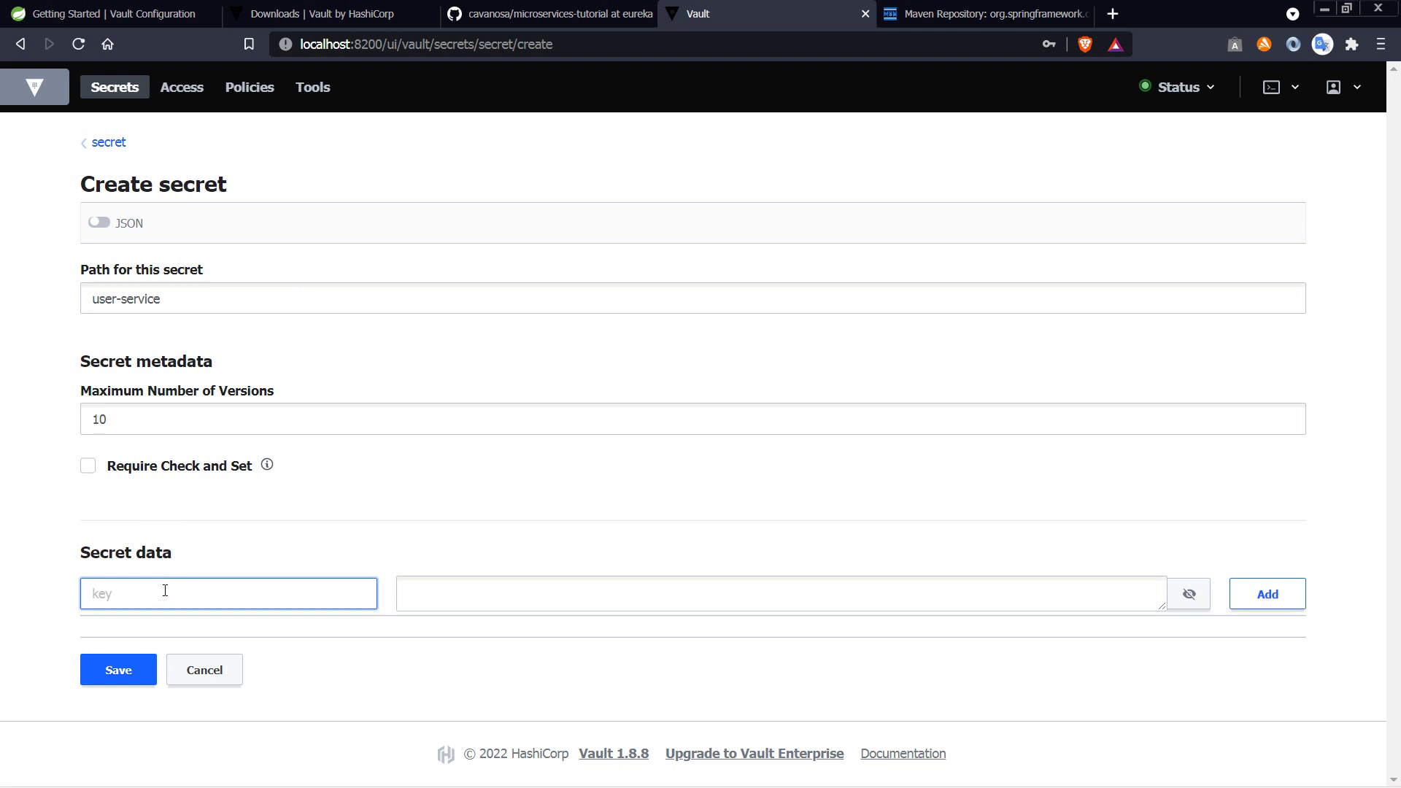
key(ctrl+v)
click(441, 595)
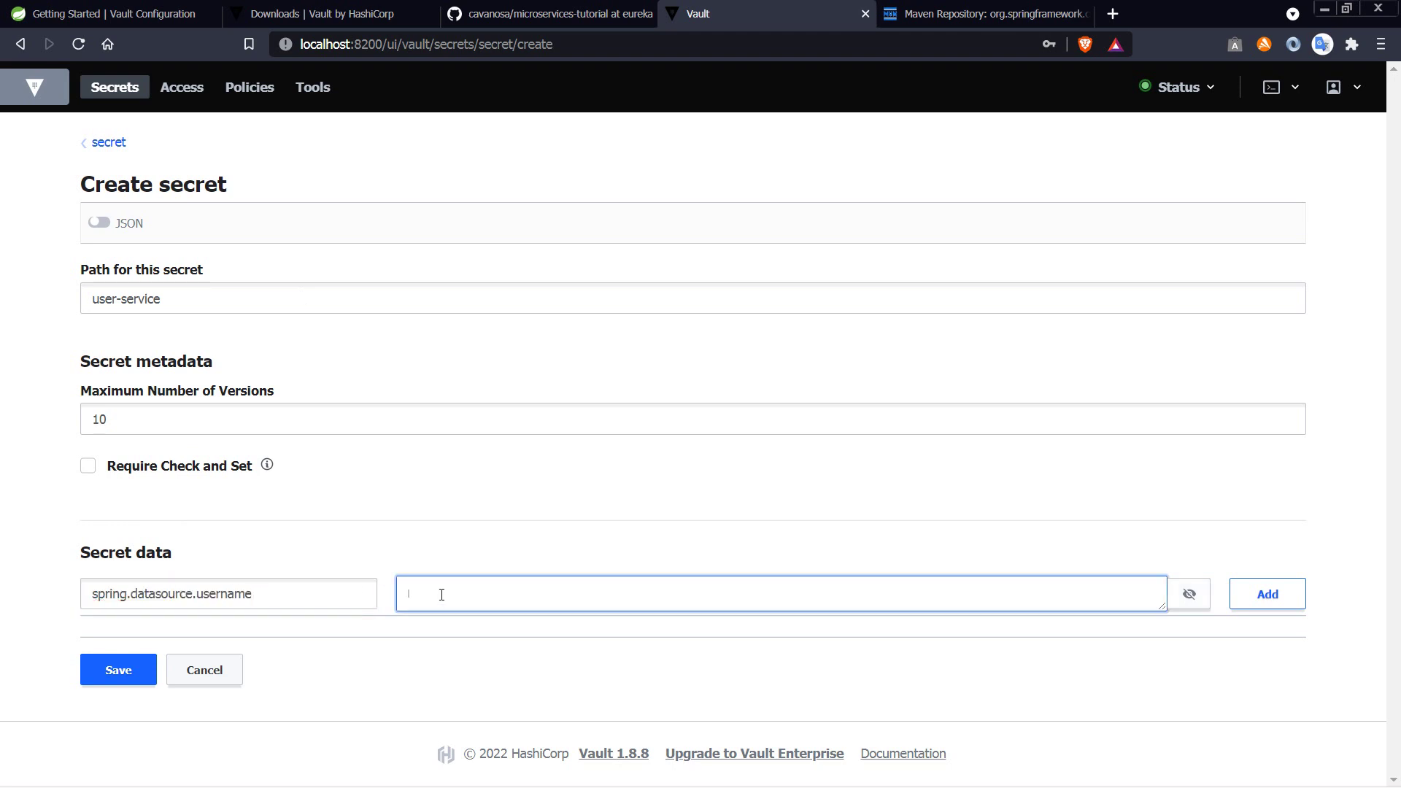
text(root)
click(1266, 593)
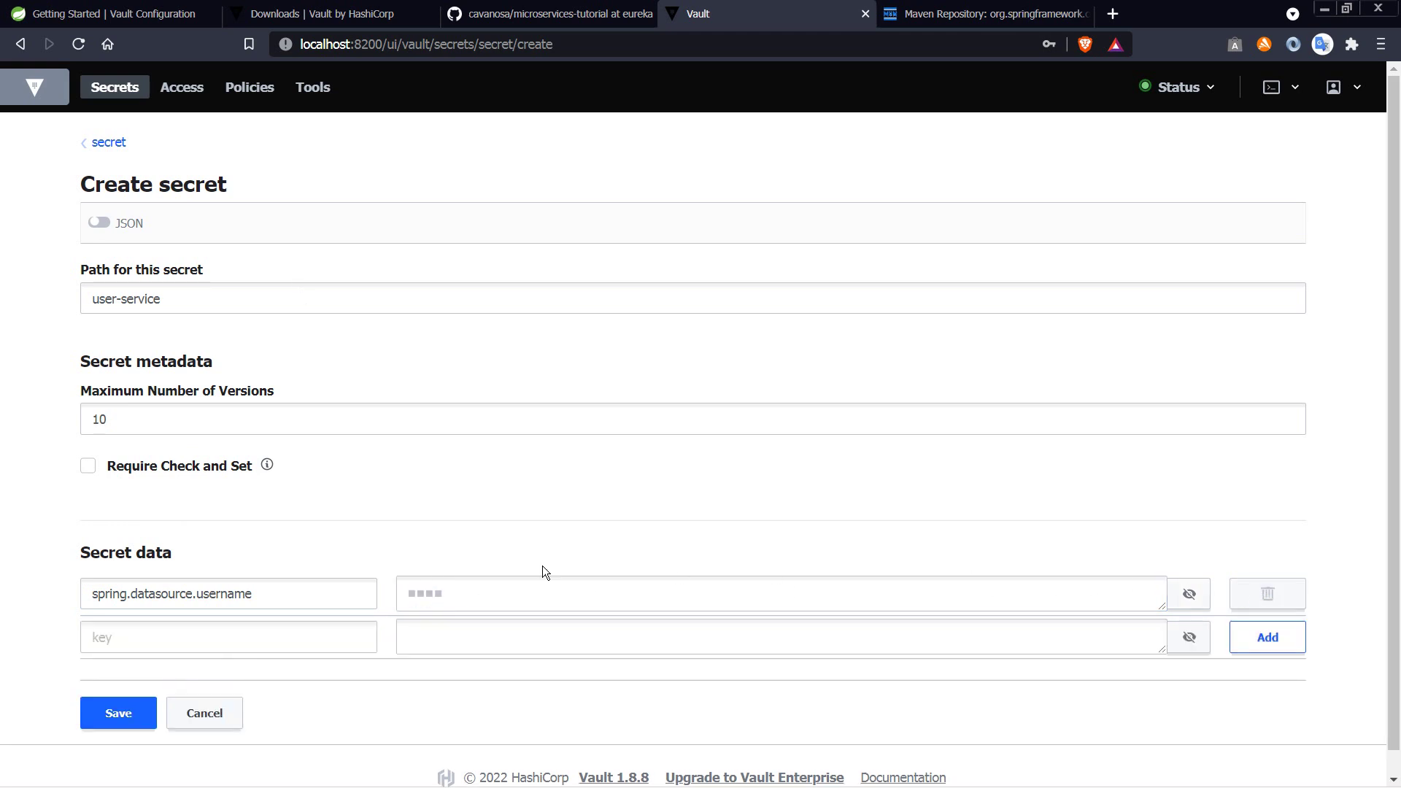
Step: Add key spring.datasource.password with the password value and save the secret
click(257, 634)
key(ctrl+v)
key(BackSpace)
key(BackSpace)
key(BackSpace)
key(BackSpace)
key(BackSpace)
key(BackSpace)
key(BackSpace)
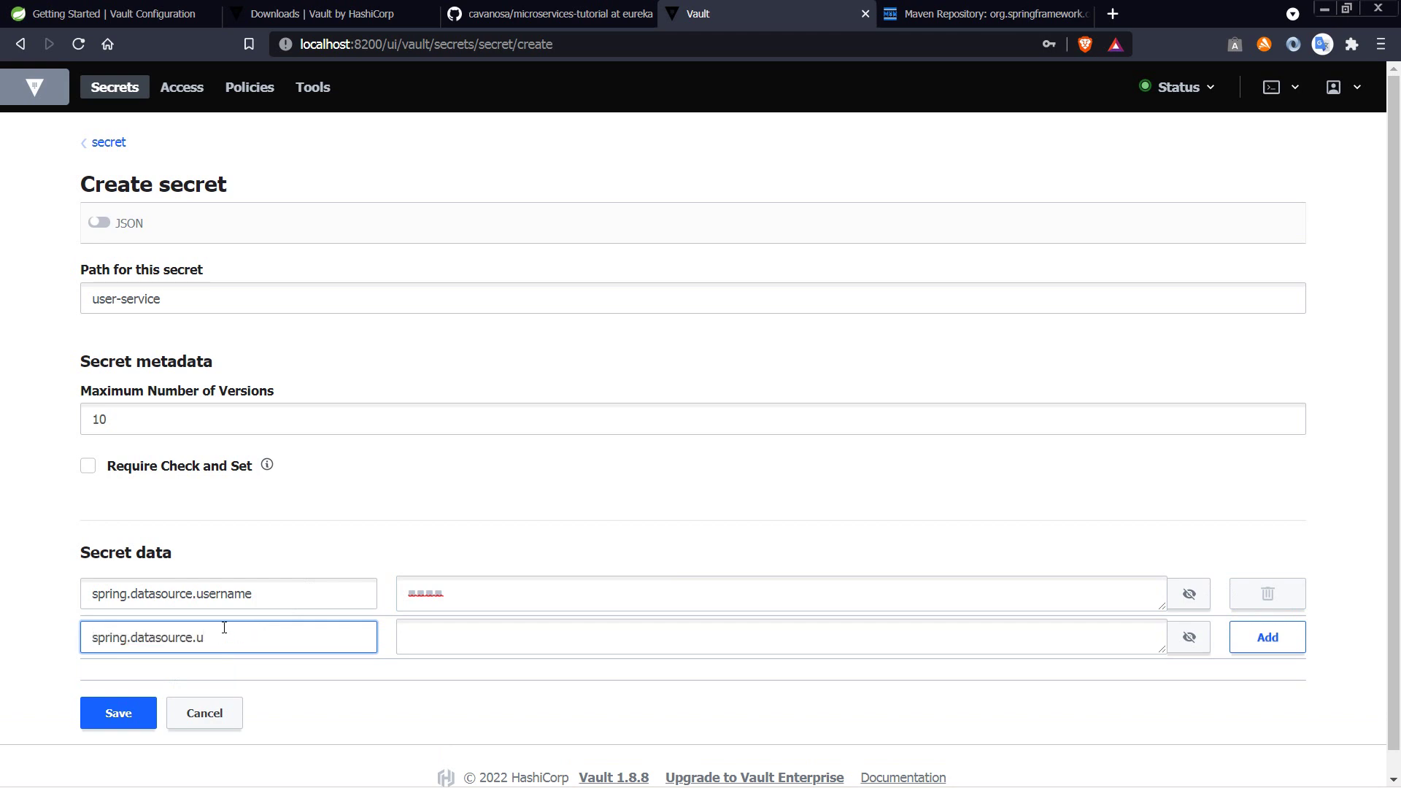
text(password)
click(429, 637)
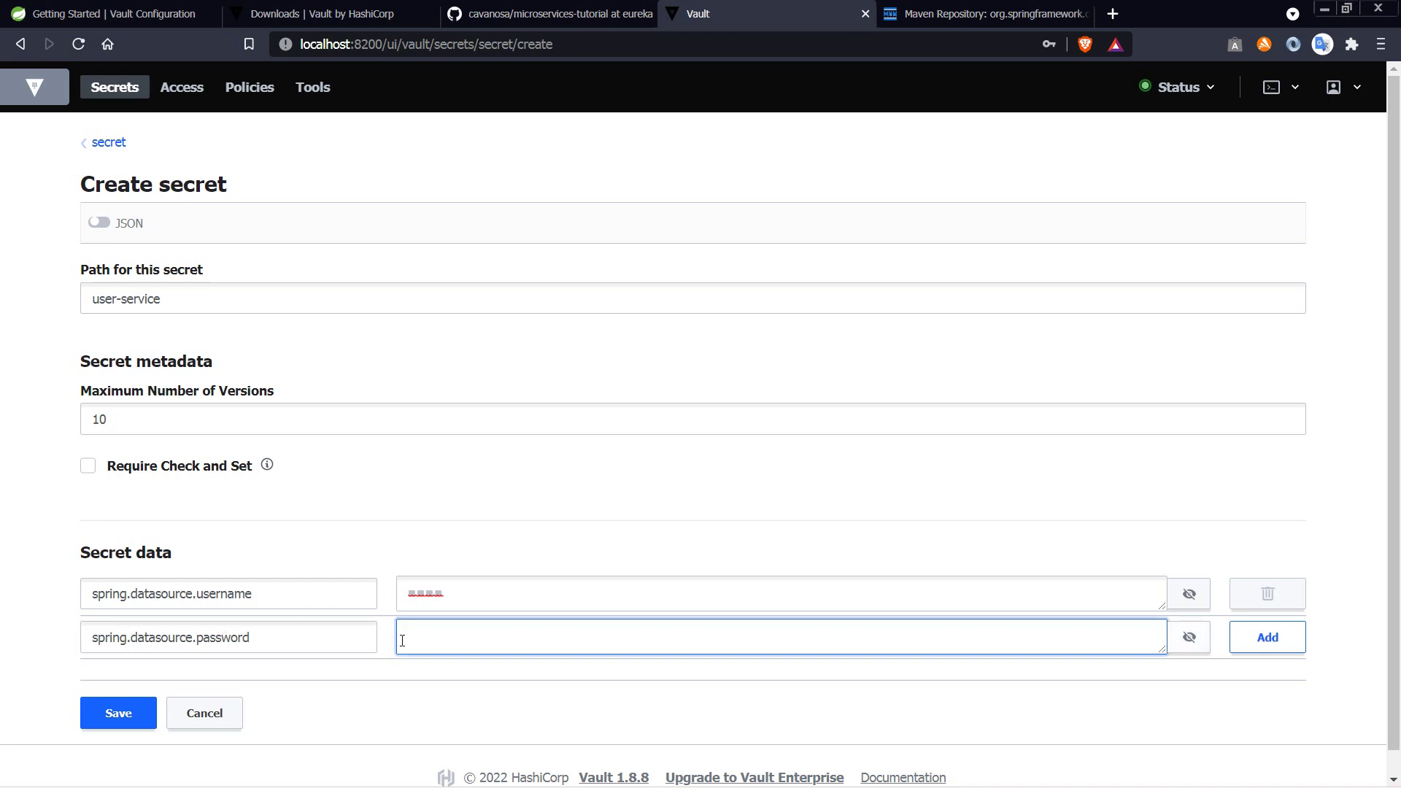
text(mypassword)
key(BackSpace)
key(BackSpace)
key(BackSpace)
key(BackSpace)
key(BackSpace)
key(BackSpace)
key(BackSpace)
key(BackSpace)
key(BackSpace)
key(BackSpace)
text(password1)
click(1256, 647)
scroll(903, 483, down, 1)
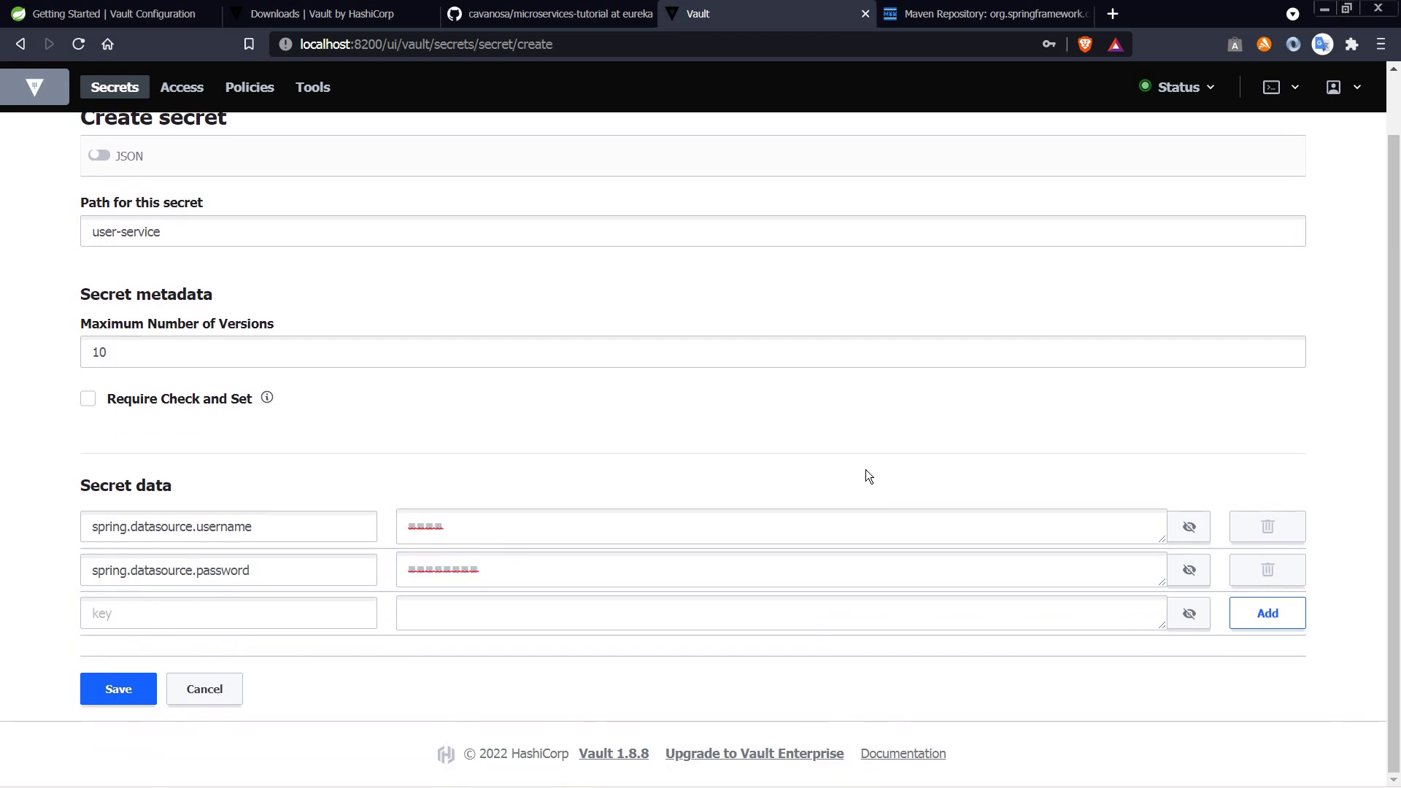
click(148, 682)
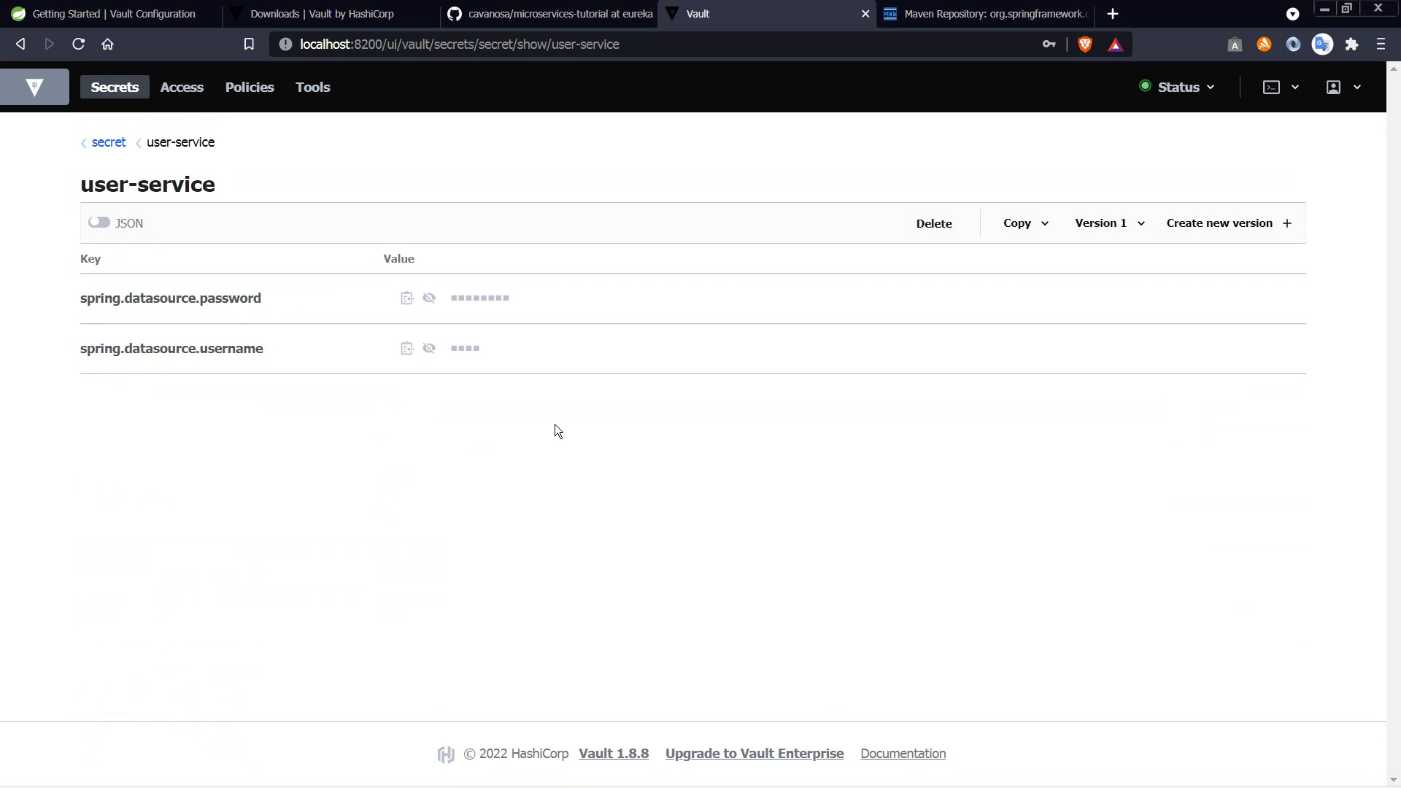
Step: Look through the GitHub repository's branch list, then return to IntelliJ IDEA
click(482, 13)
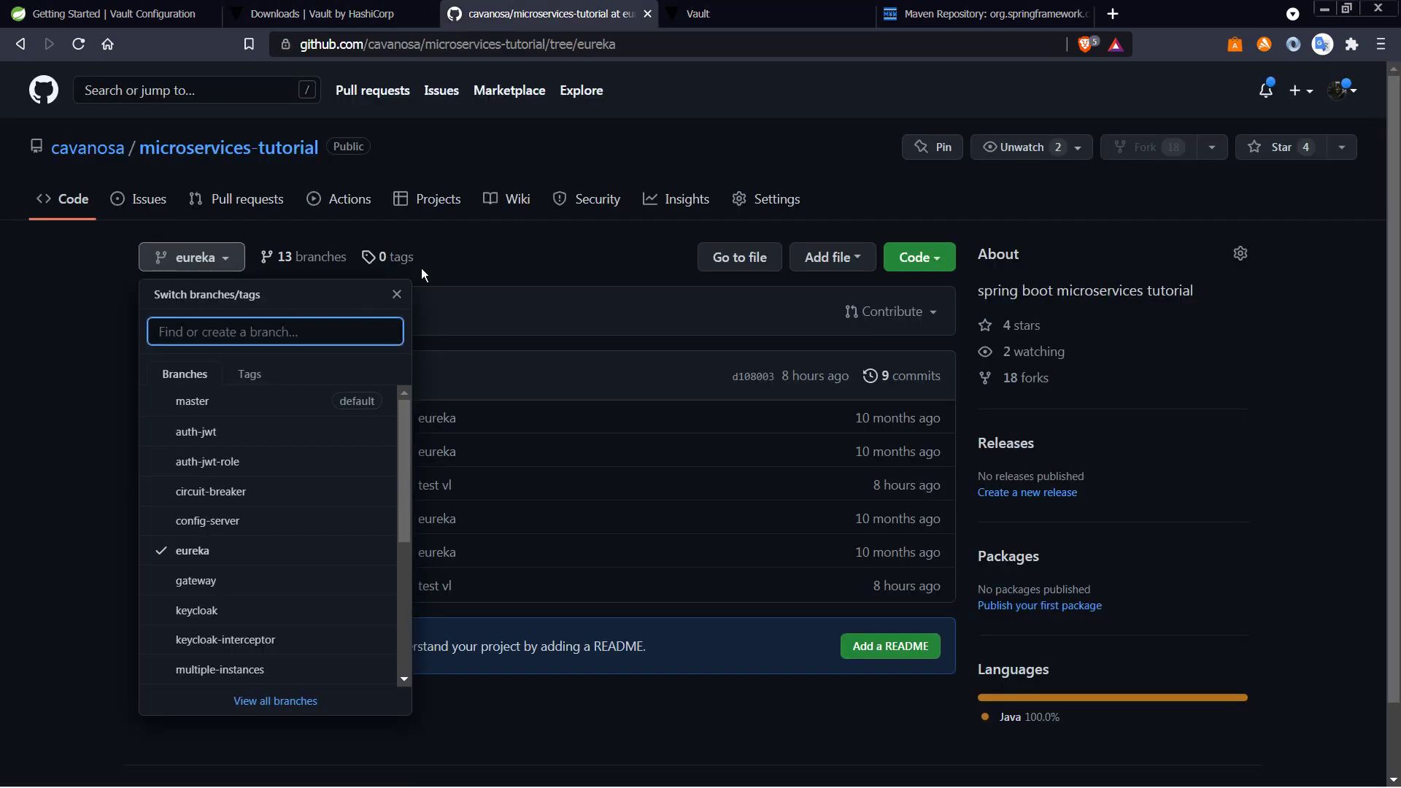
click(485, 261)
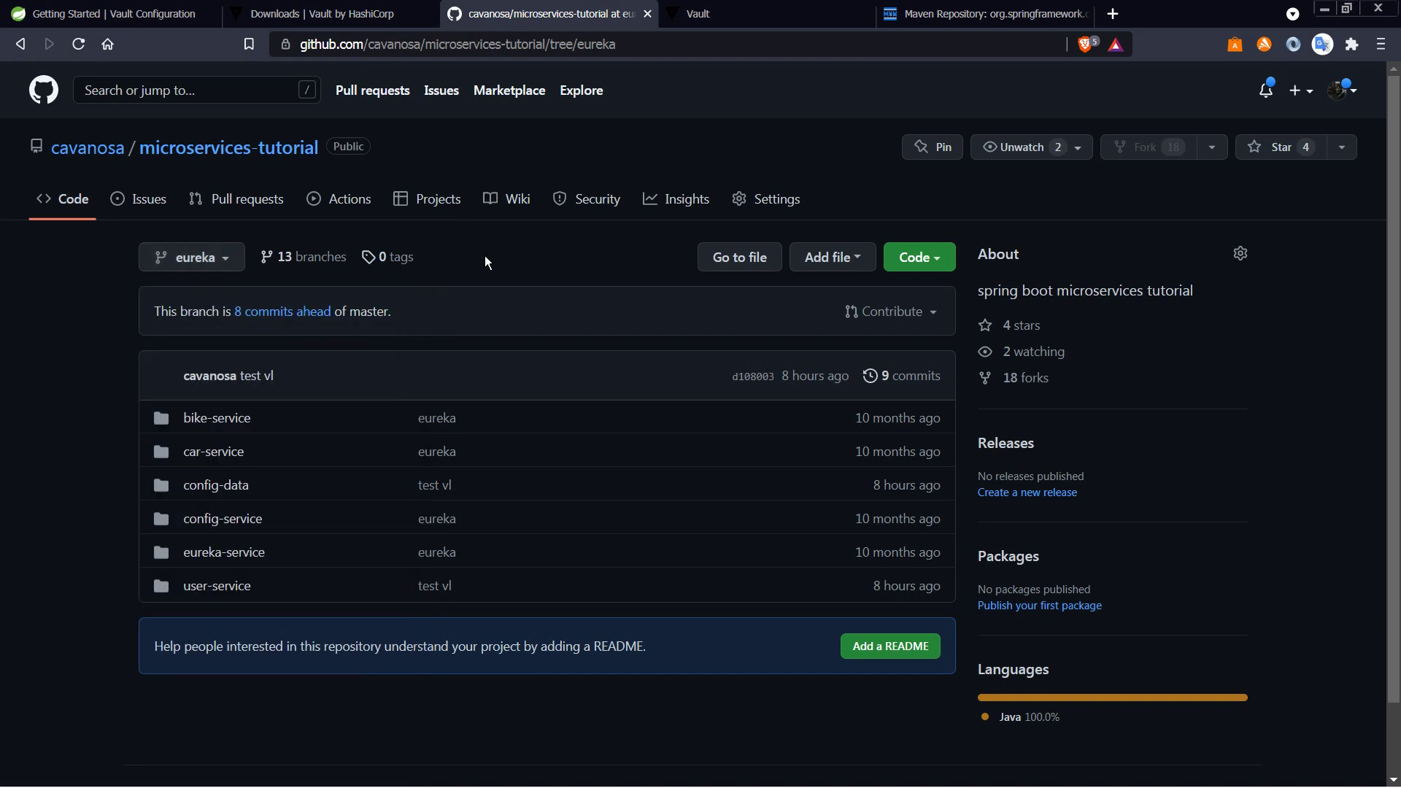
click(221, 256)
scroll(275, 554, down, 3)
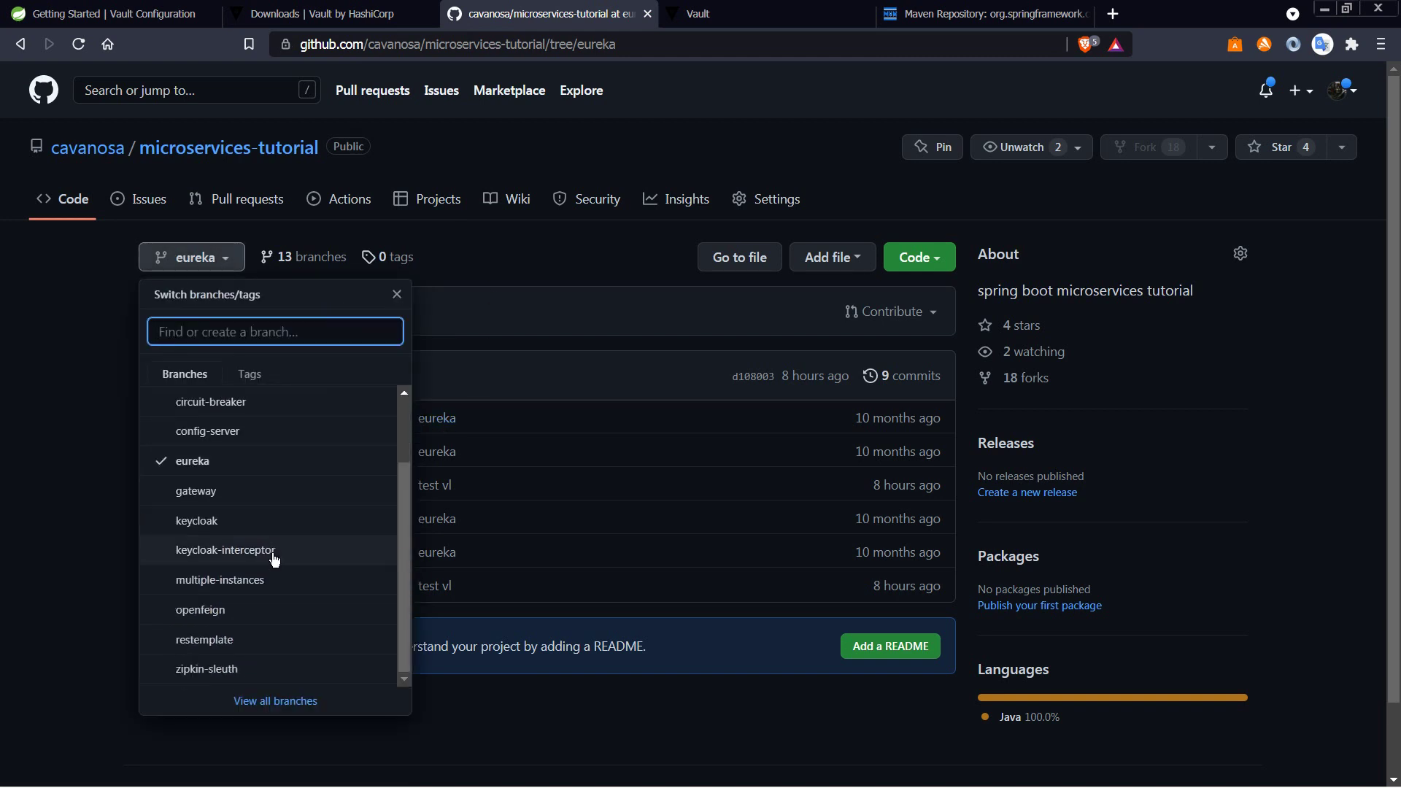
click(427, 646)
key(alt+Tab)
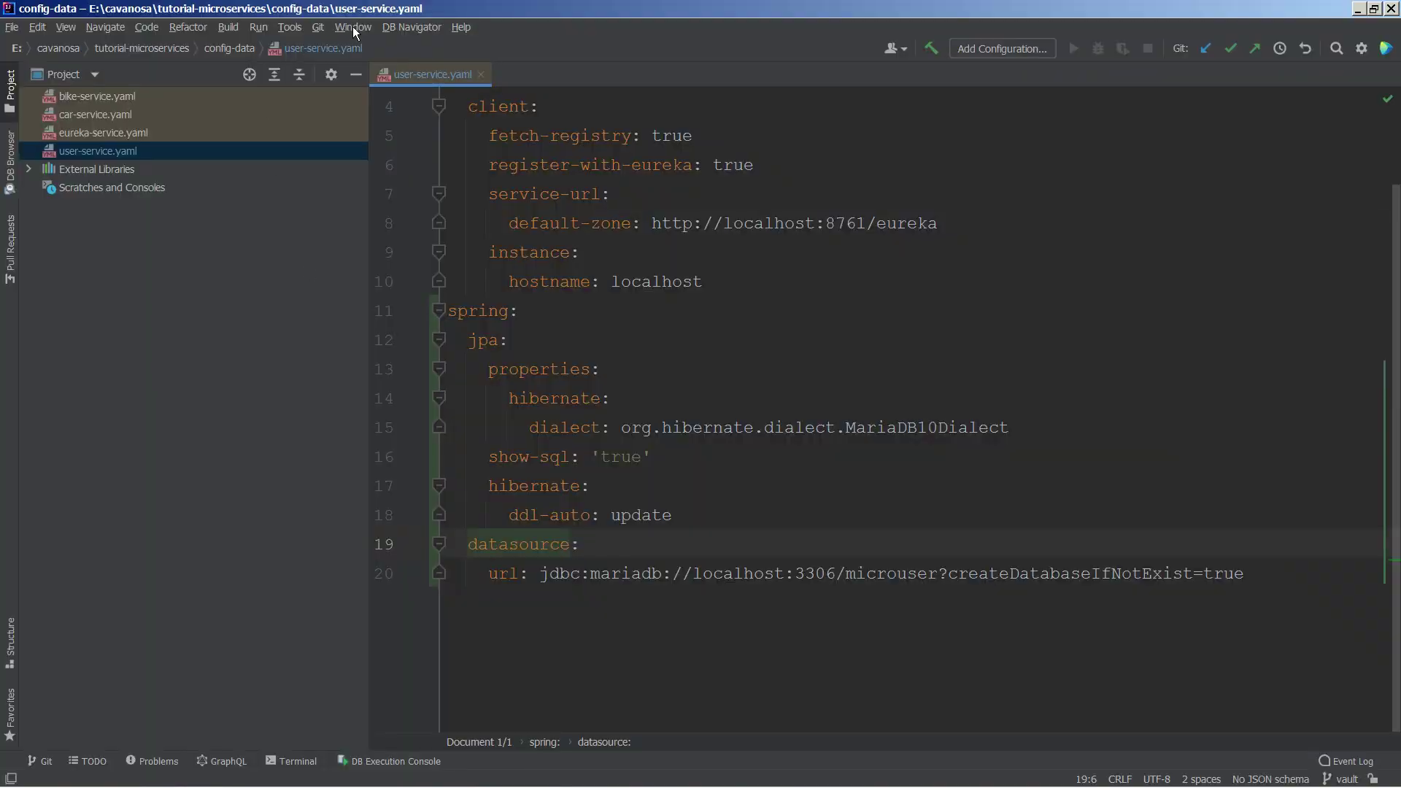
Step: Commit the four modified files, including user-service.yaml and pom.xml, with message "vault"
click(326, 26)
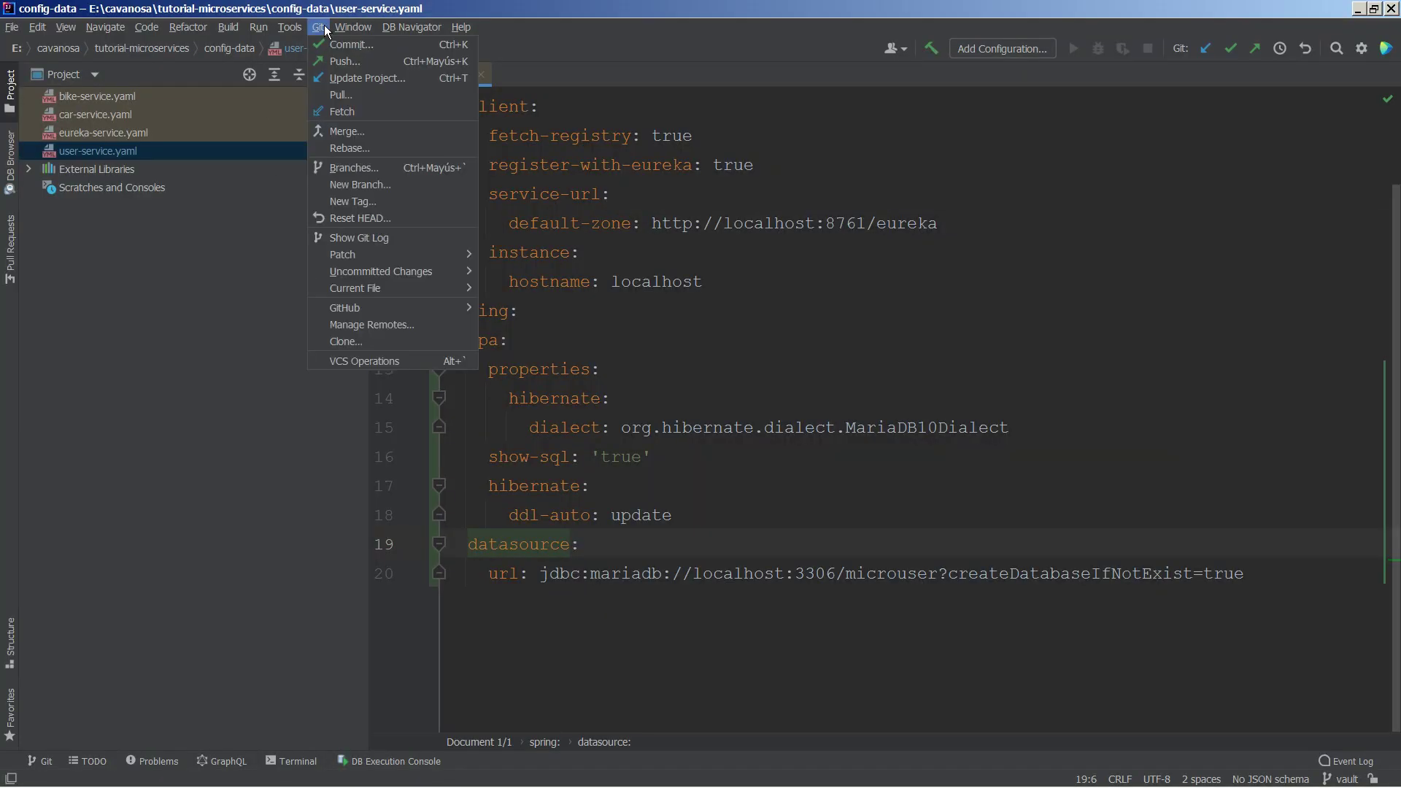
click(361, 85)
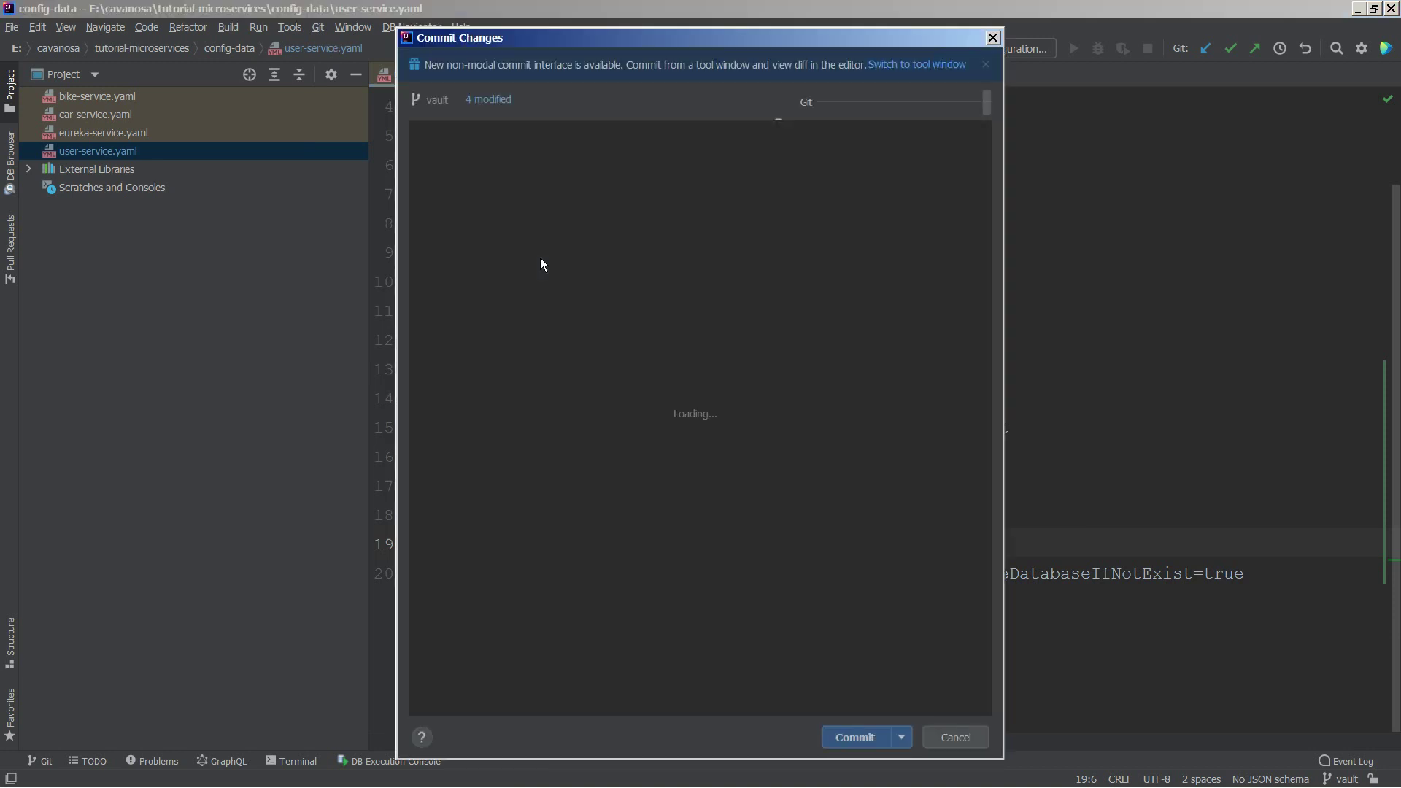
scroll(567, 215, up, 1)
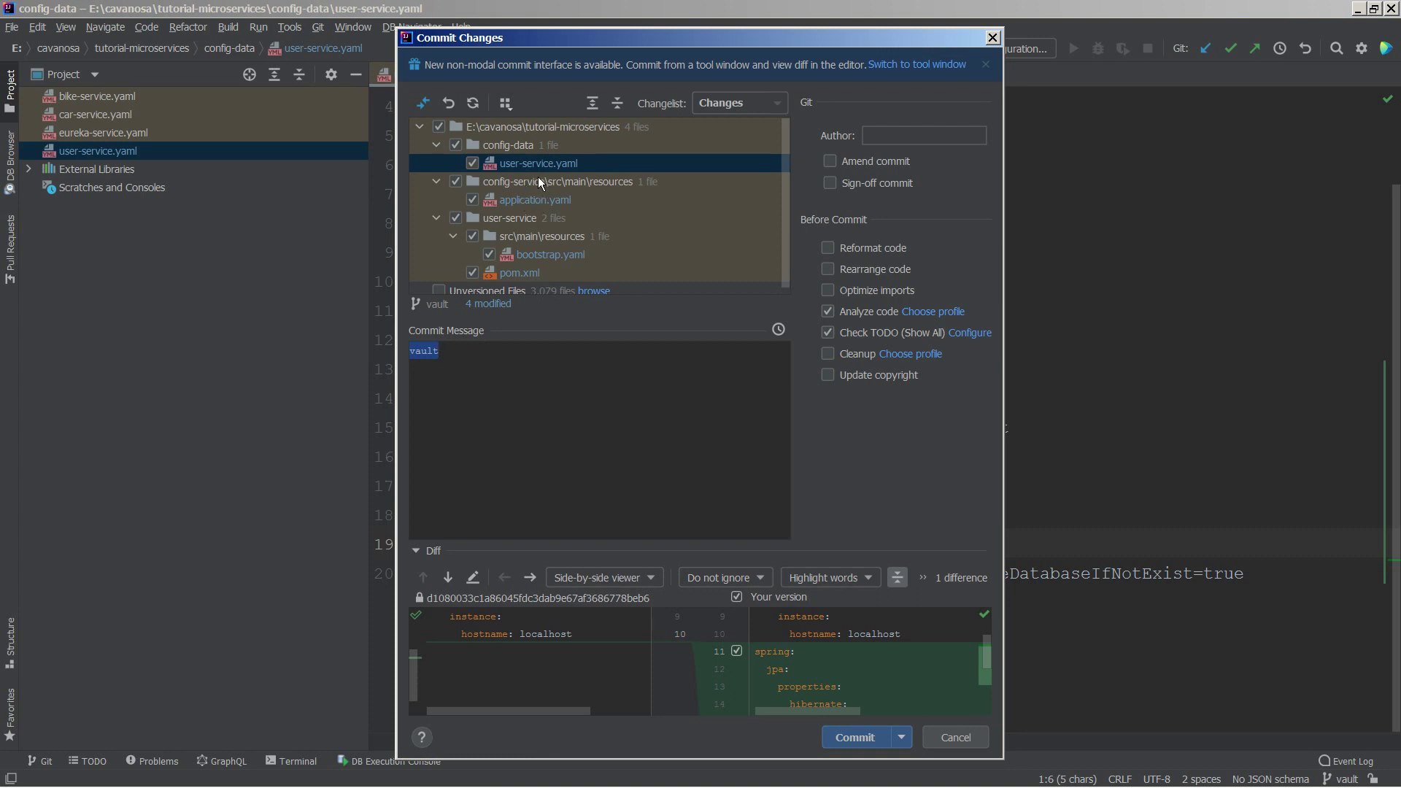
scroll(532, 231, down, 1)
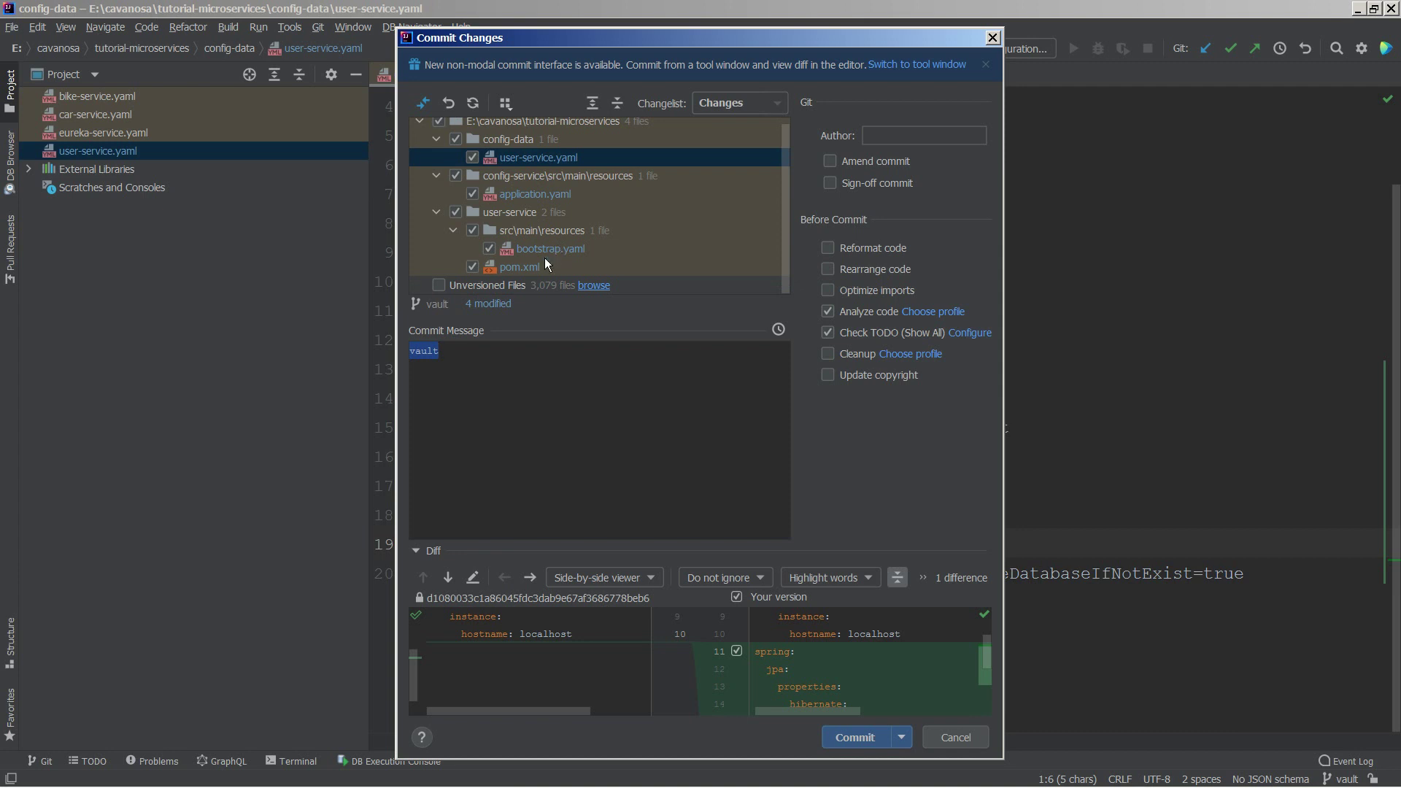
click(855, 736)
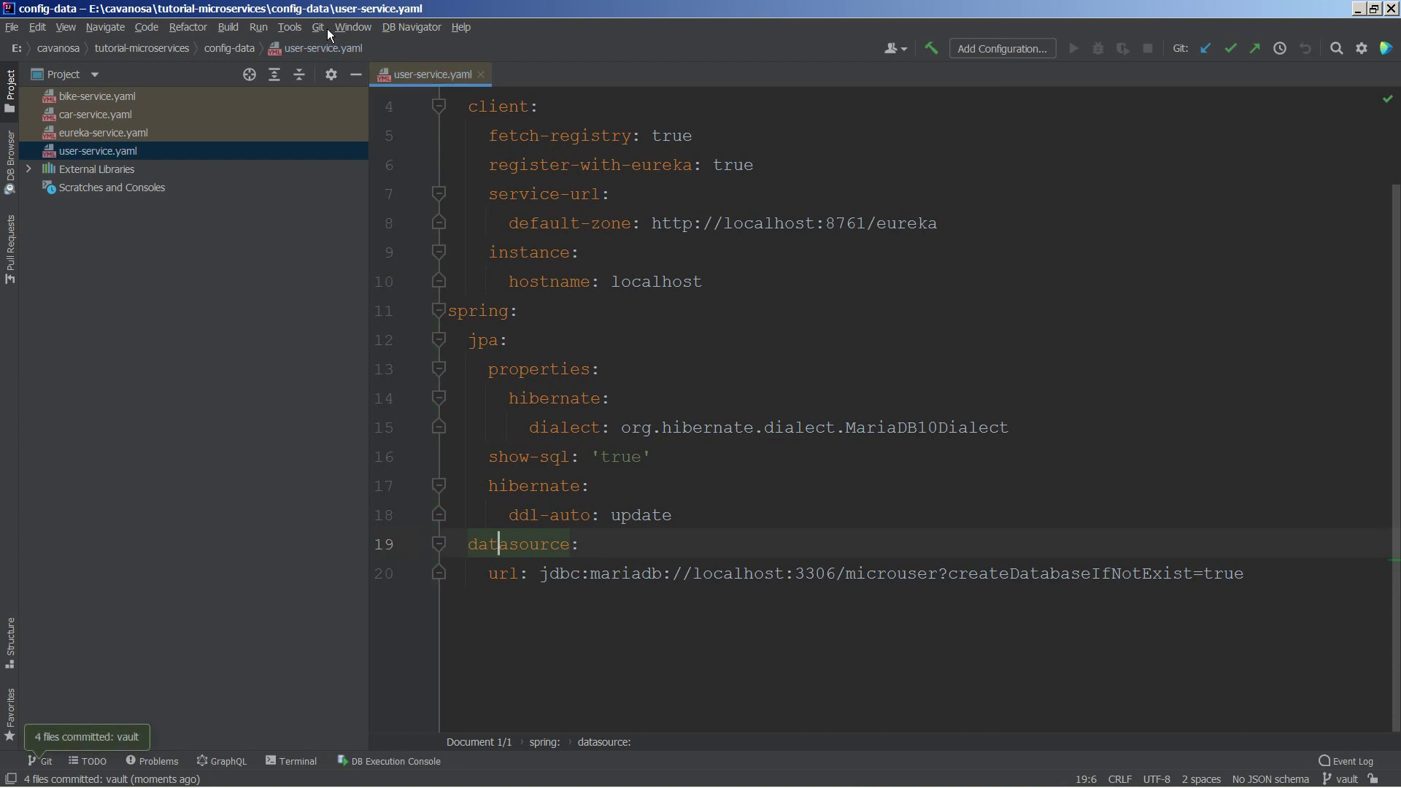
click(322, 26)
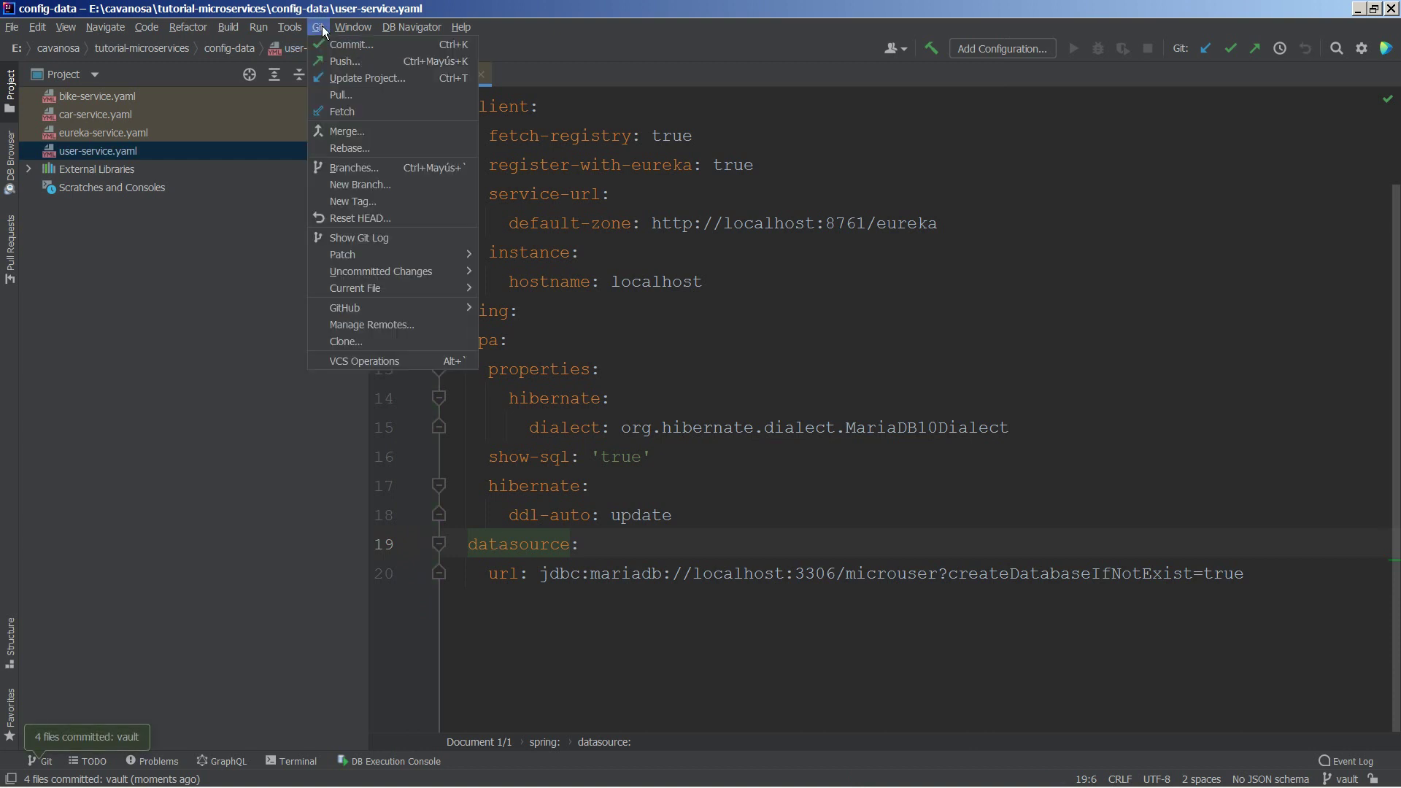
Step: Push the vault branch to origin as a new branch and run eureka-service
click(346, 66)
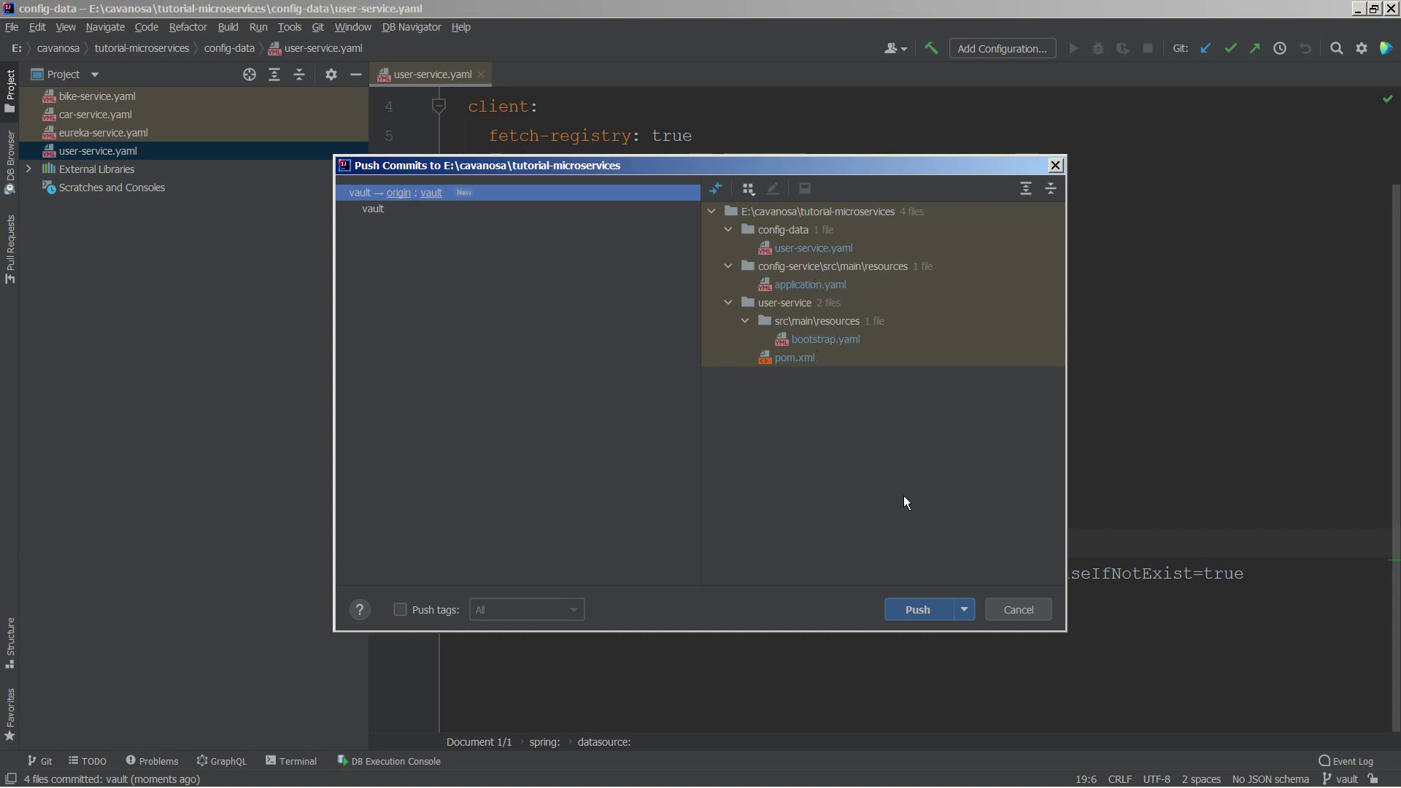
click(916, 608)
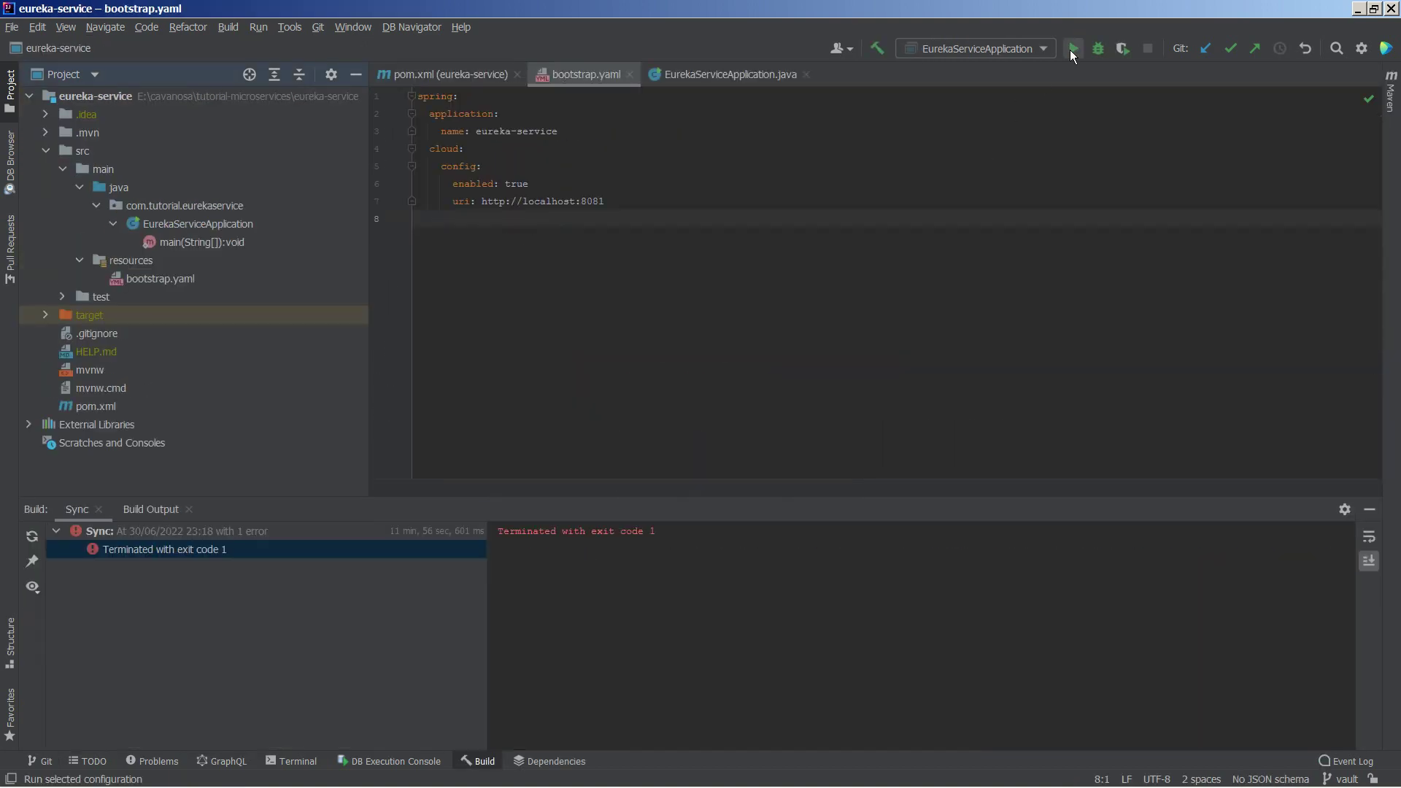
click(1071, 48)
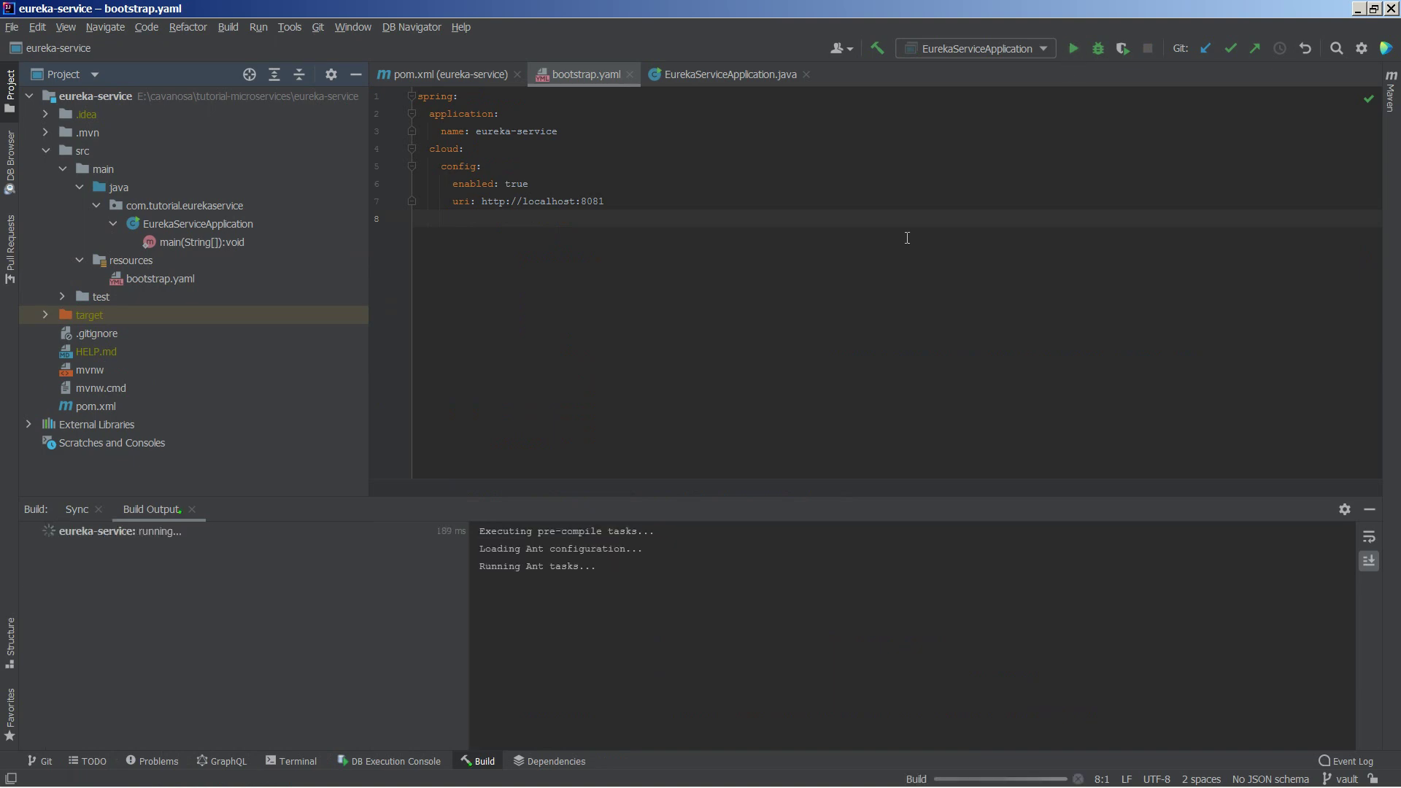
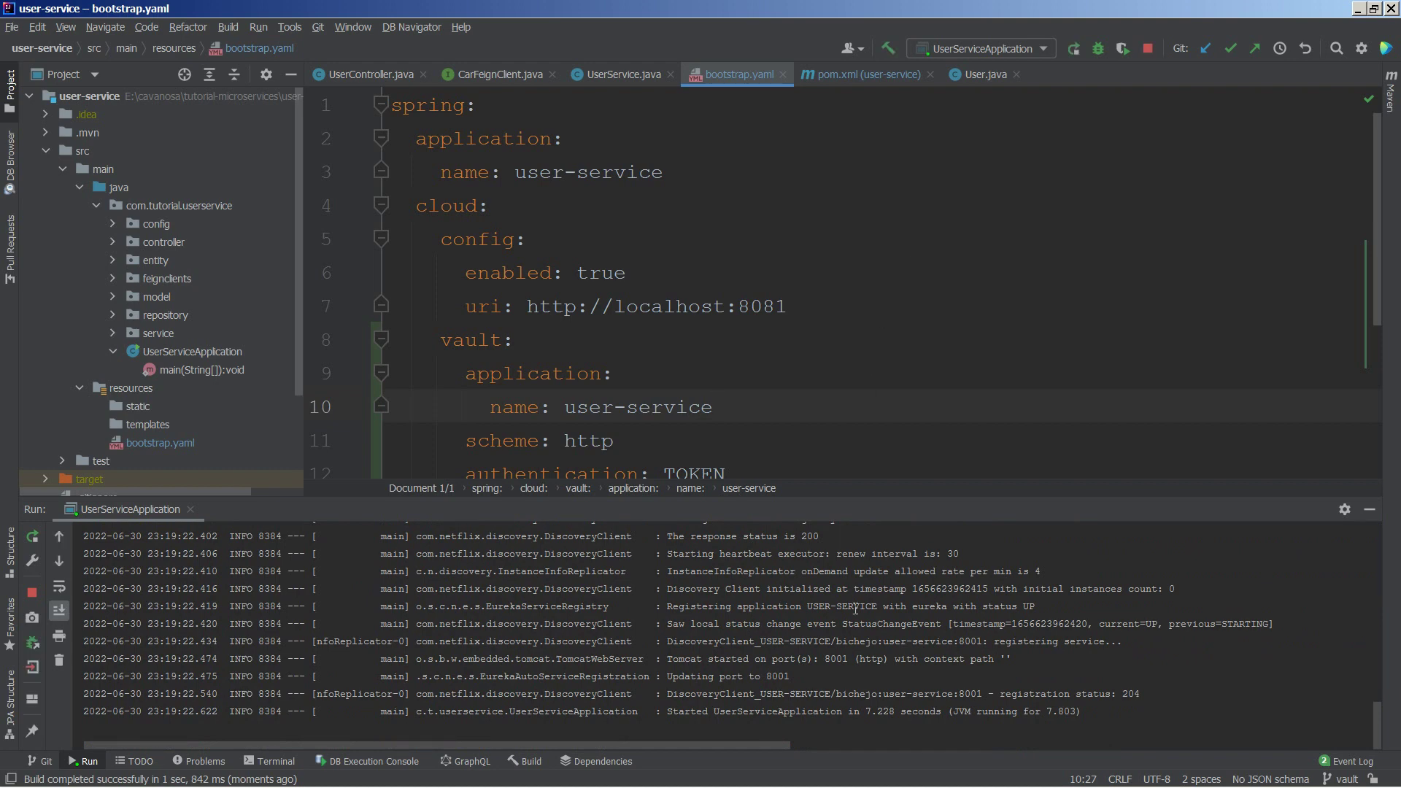
Step: Review the user-service startup log, then view the microuser database structure in phpMyAdmin
scroll(856, 608, up, 1)
scroll(856, 608, up, 4)
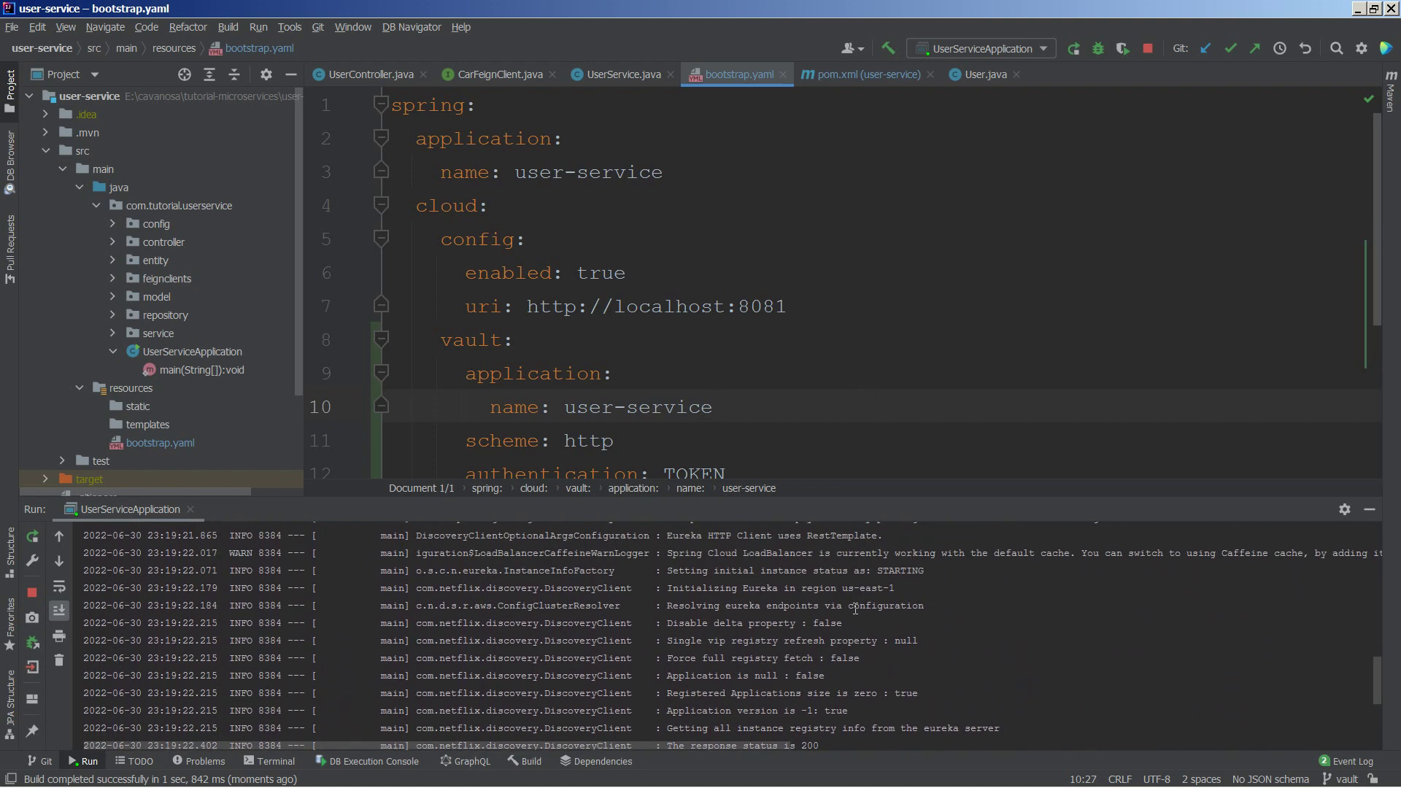
scroll(856, 607, up, 7)
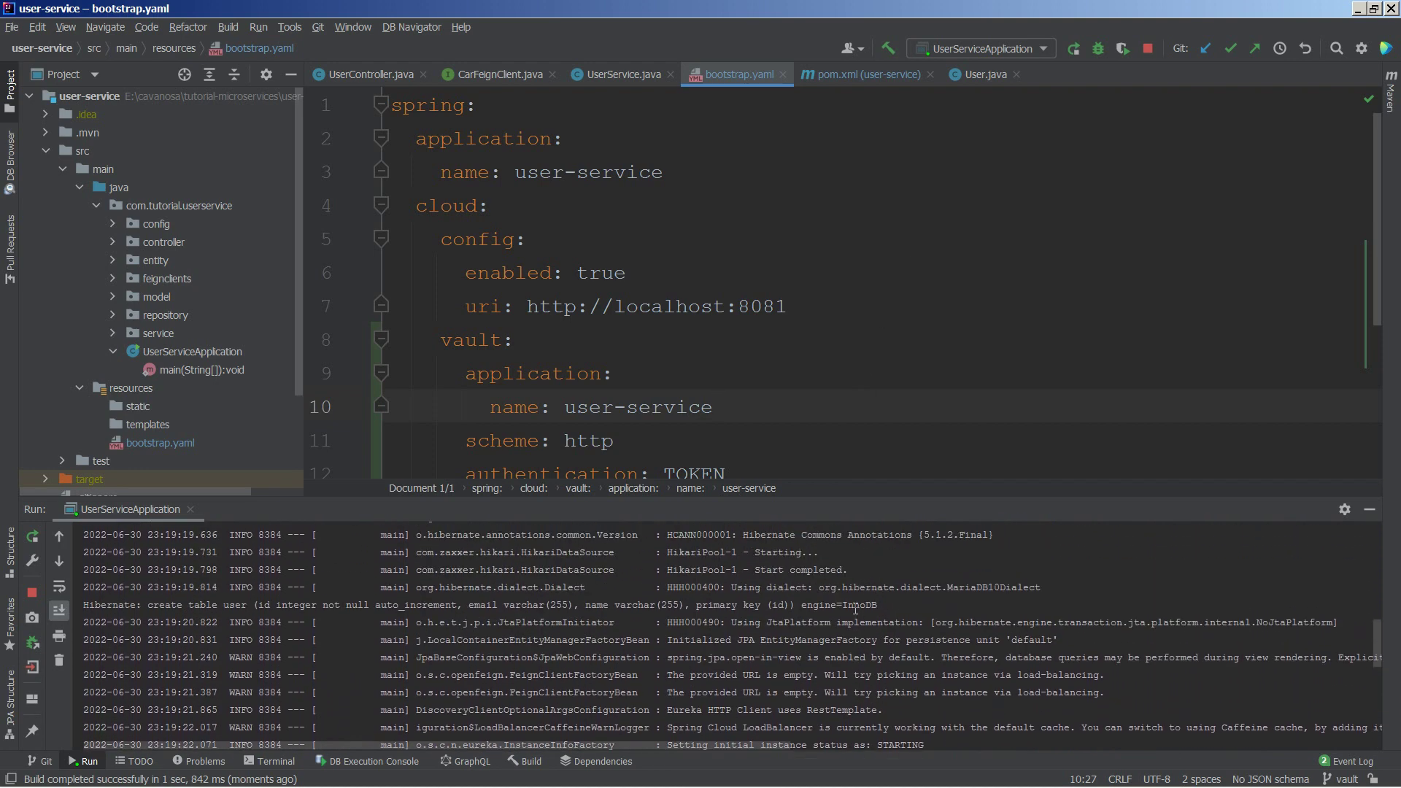
scroll(856, 607, down, 12)
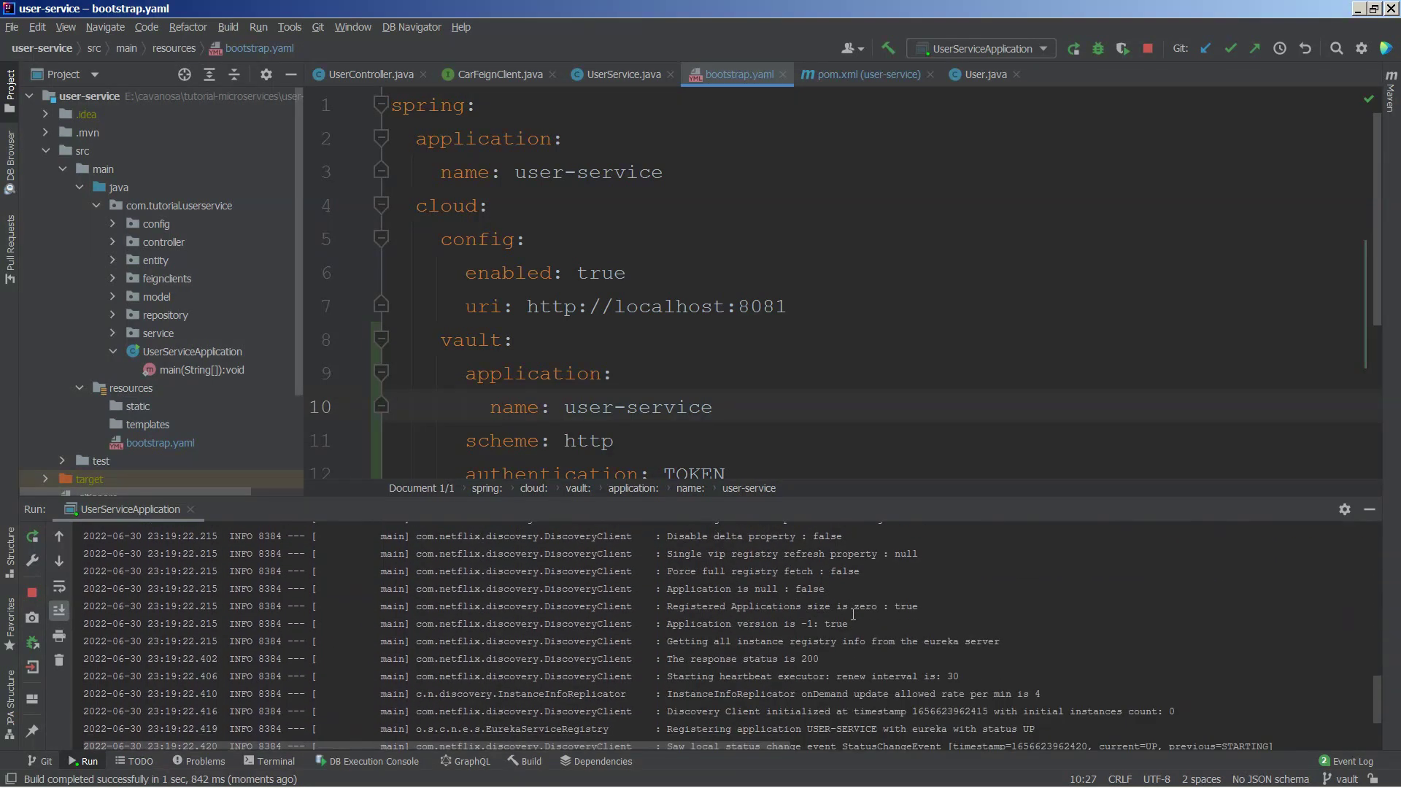
key(alt+Tab)
click(65, 436)
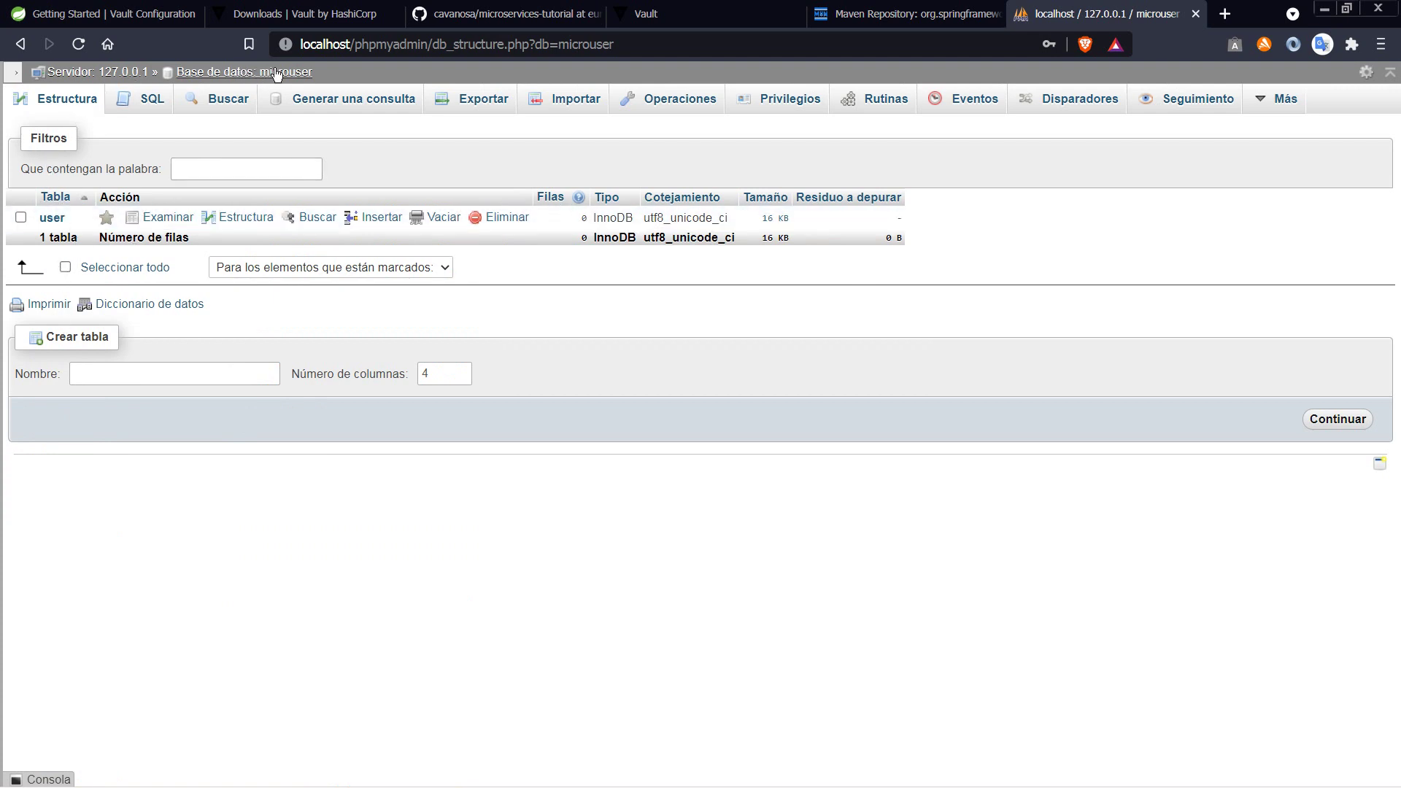
Step: Load the Eureka dashboard at localhost:8761 in a new browser tab
click(1224, 14)
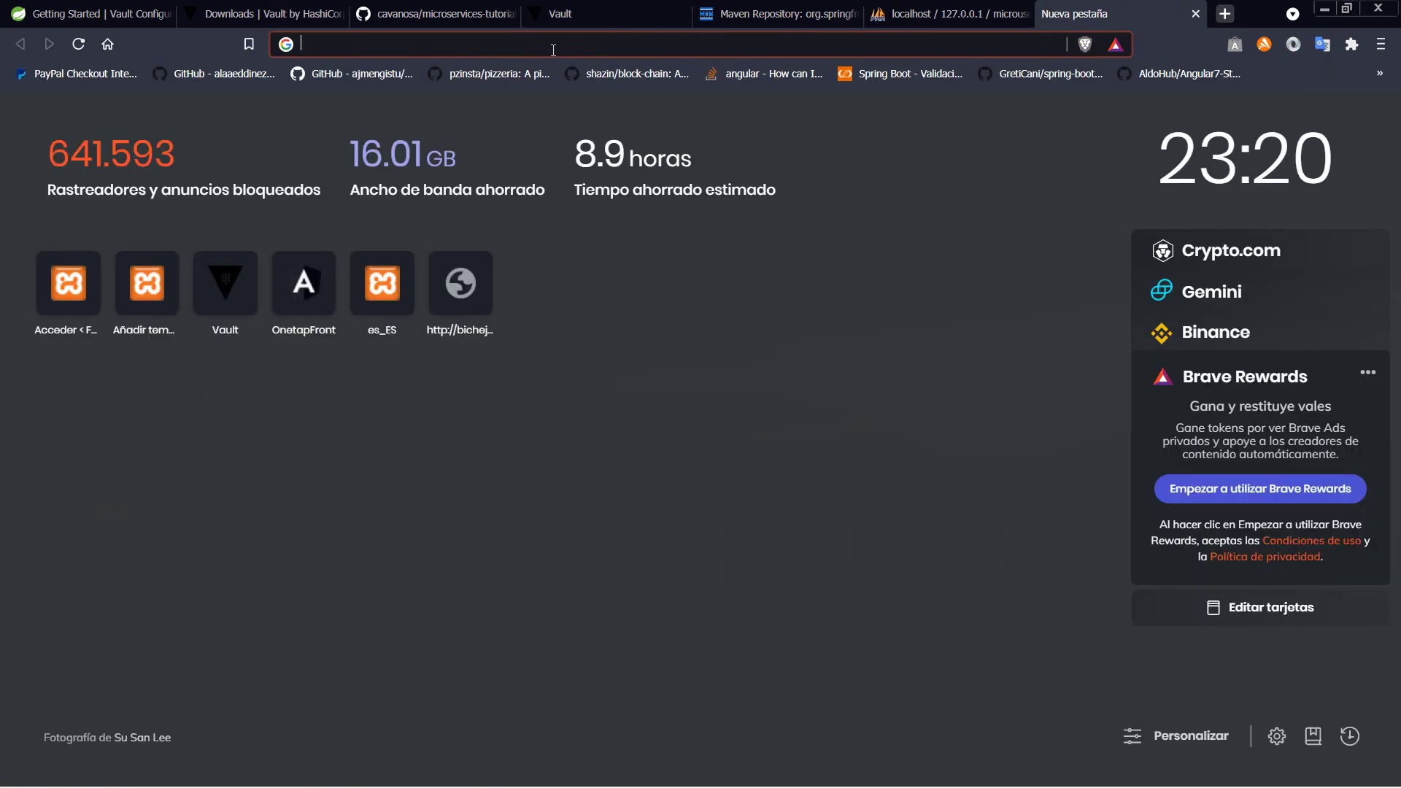
text(localhost)
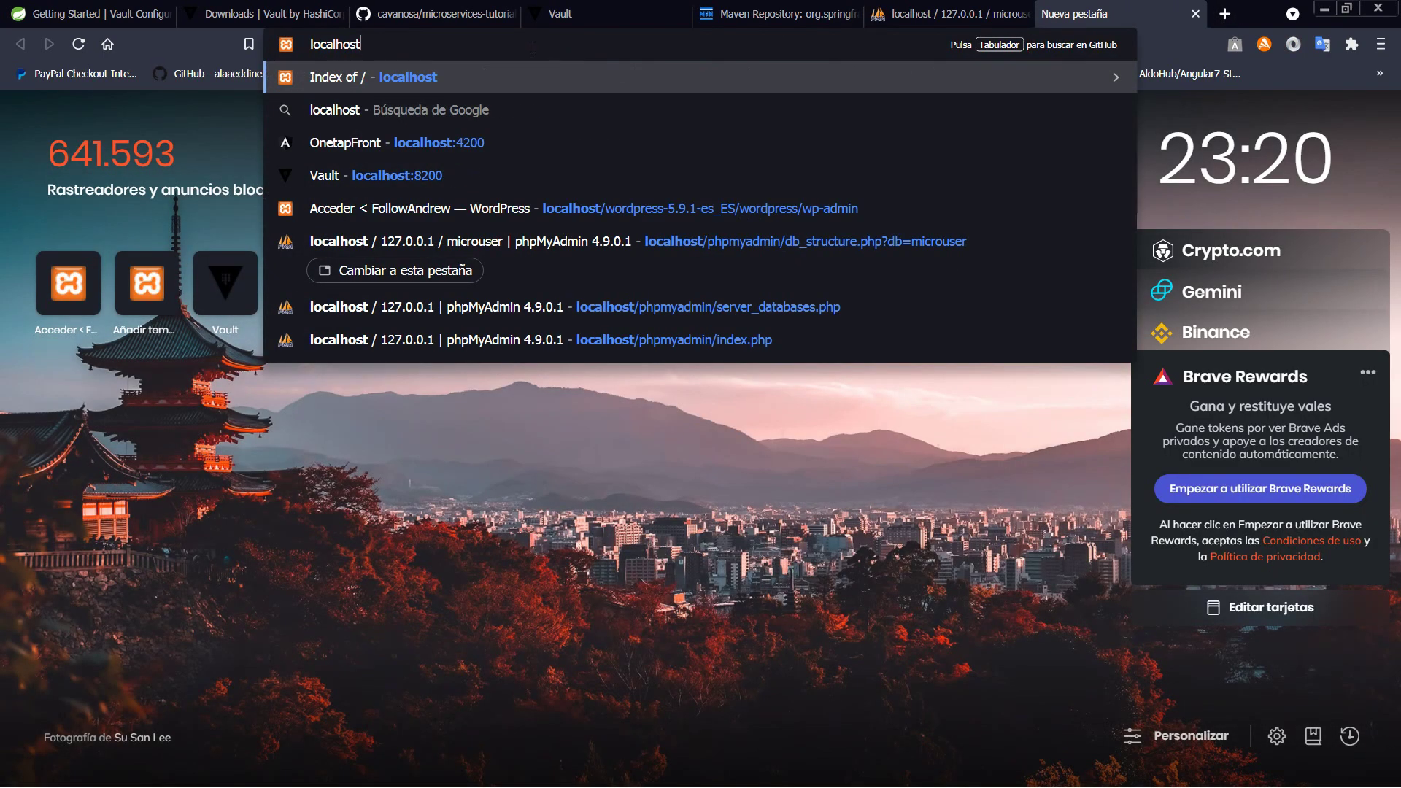
text(:8761)
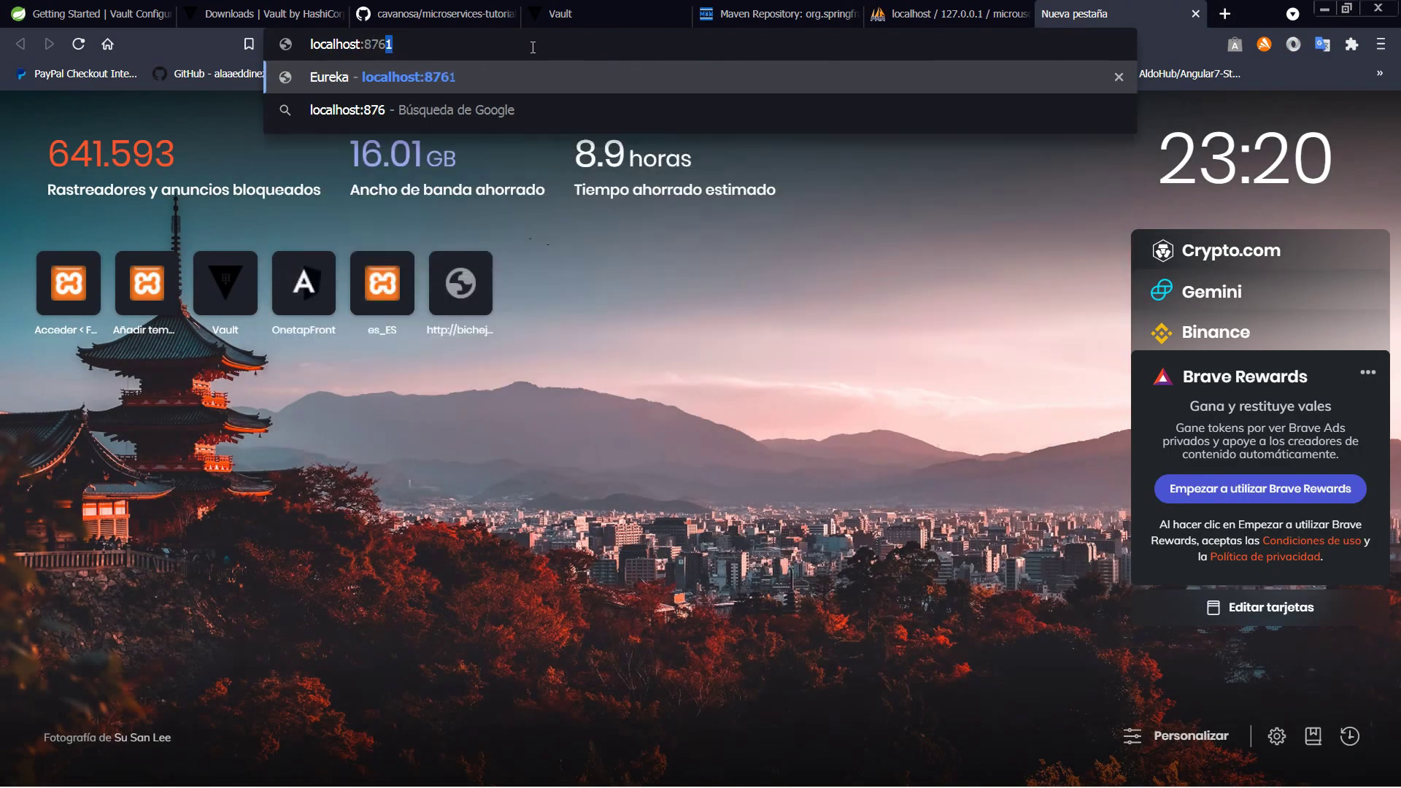
key(Return)
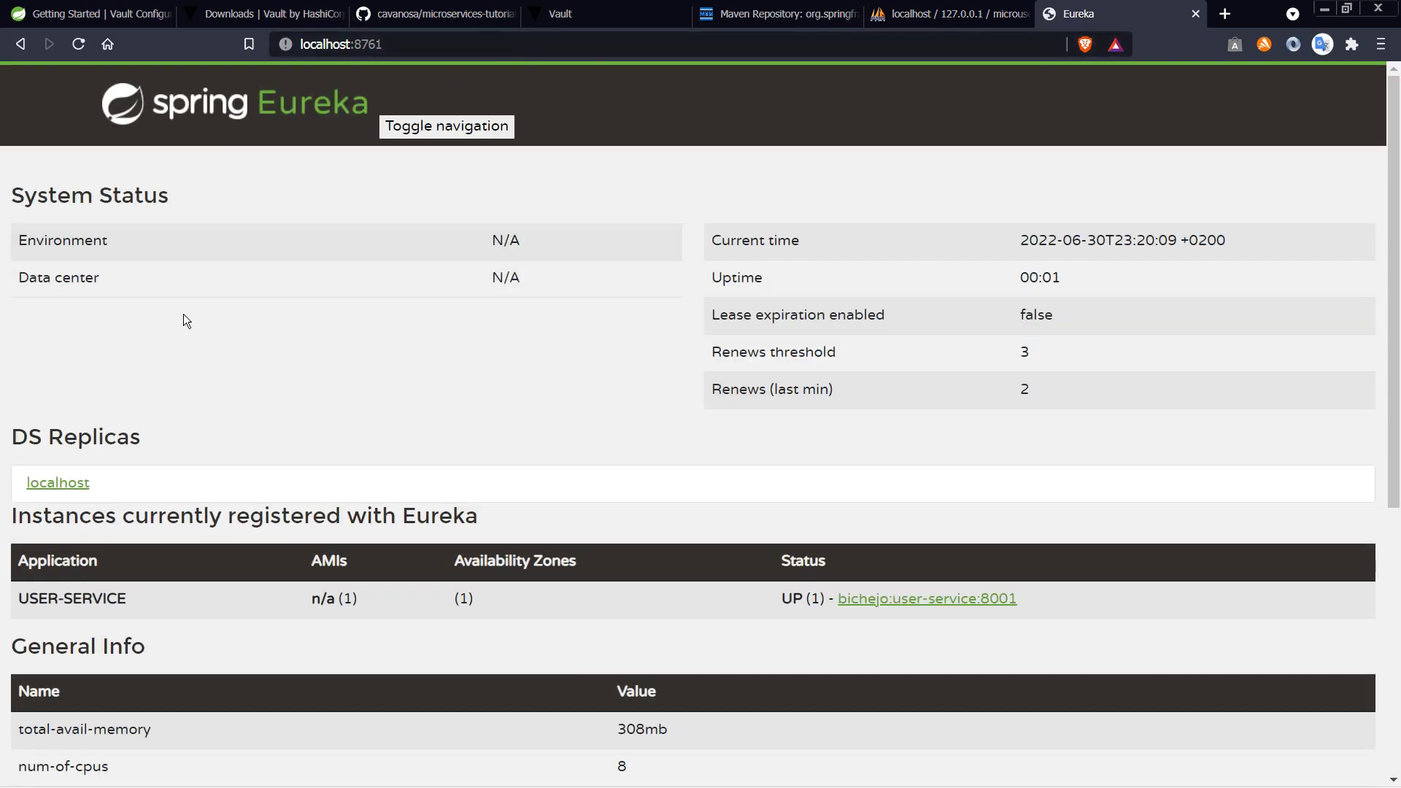
Step: Check the USER-SERVICE instance info page, which returns a 404, and return to IntelliJ IDEA
click(863, 602)
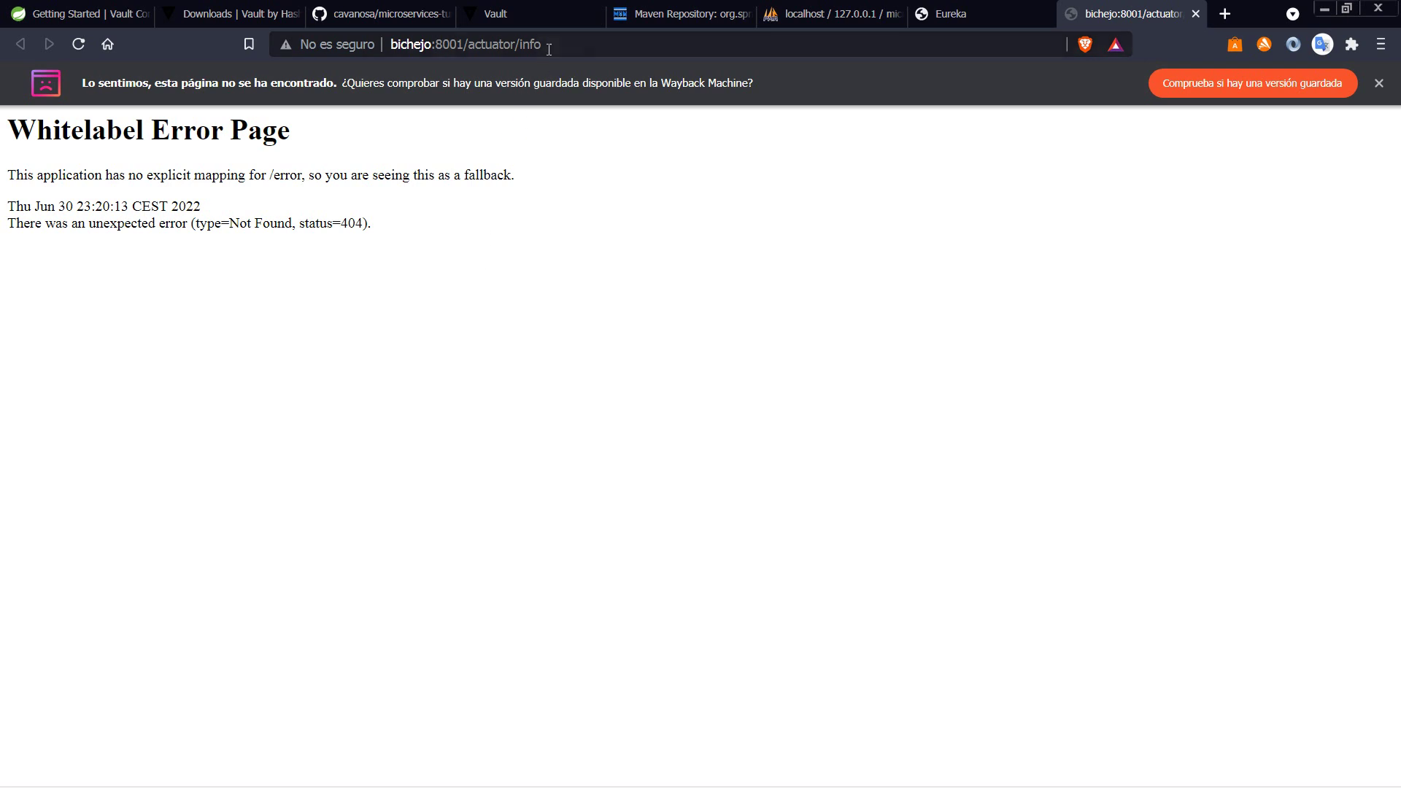
drag(469, 45, 541, 44)
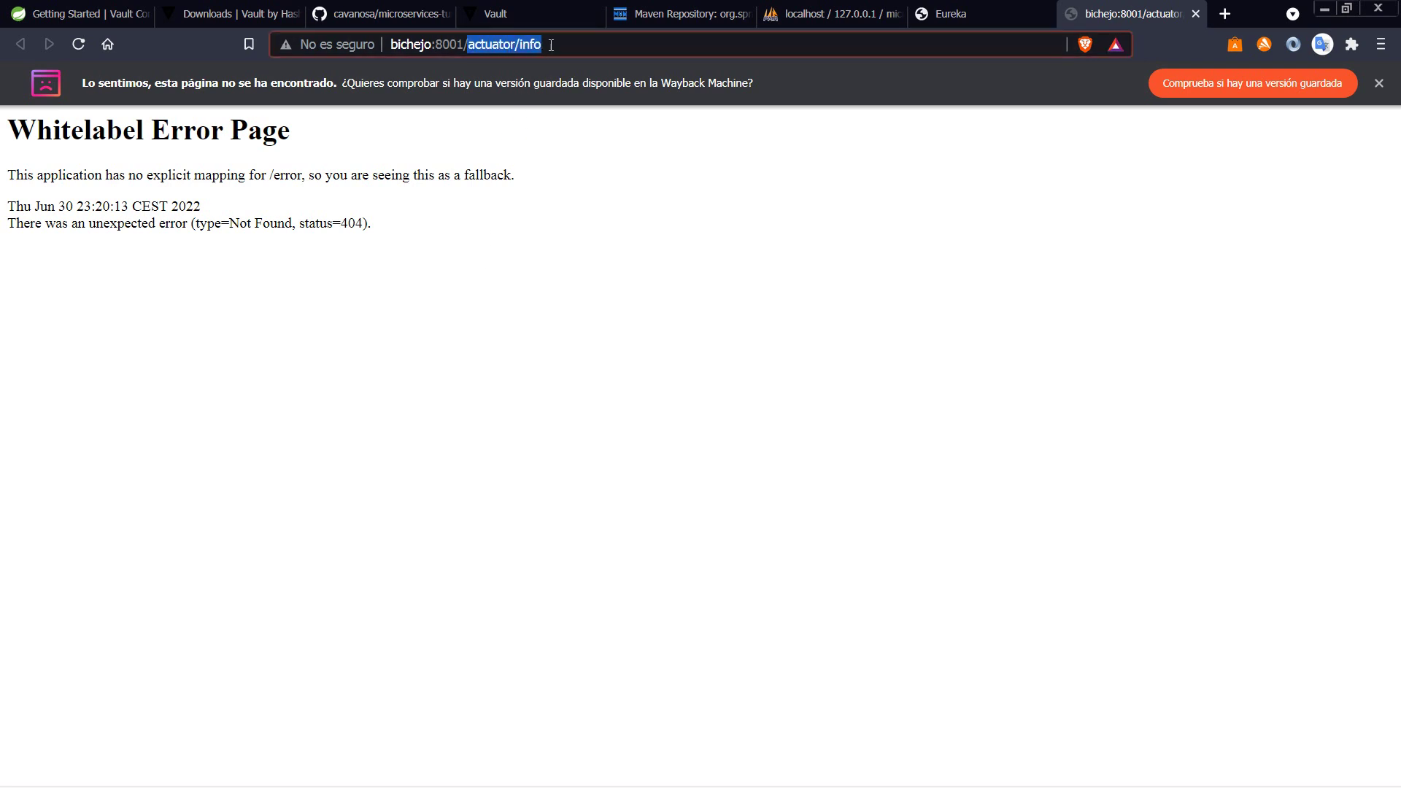
key(alt+Tab)
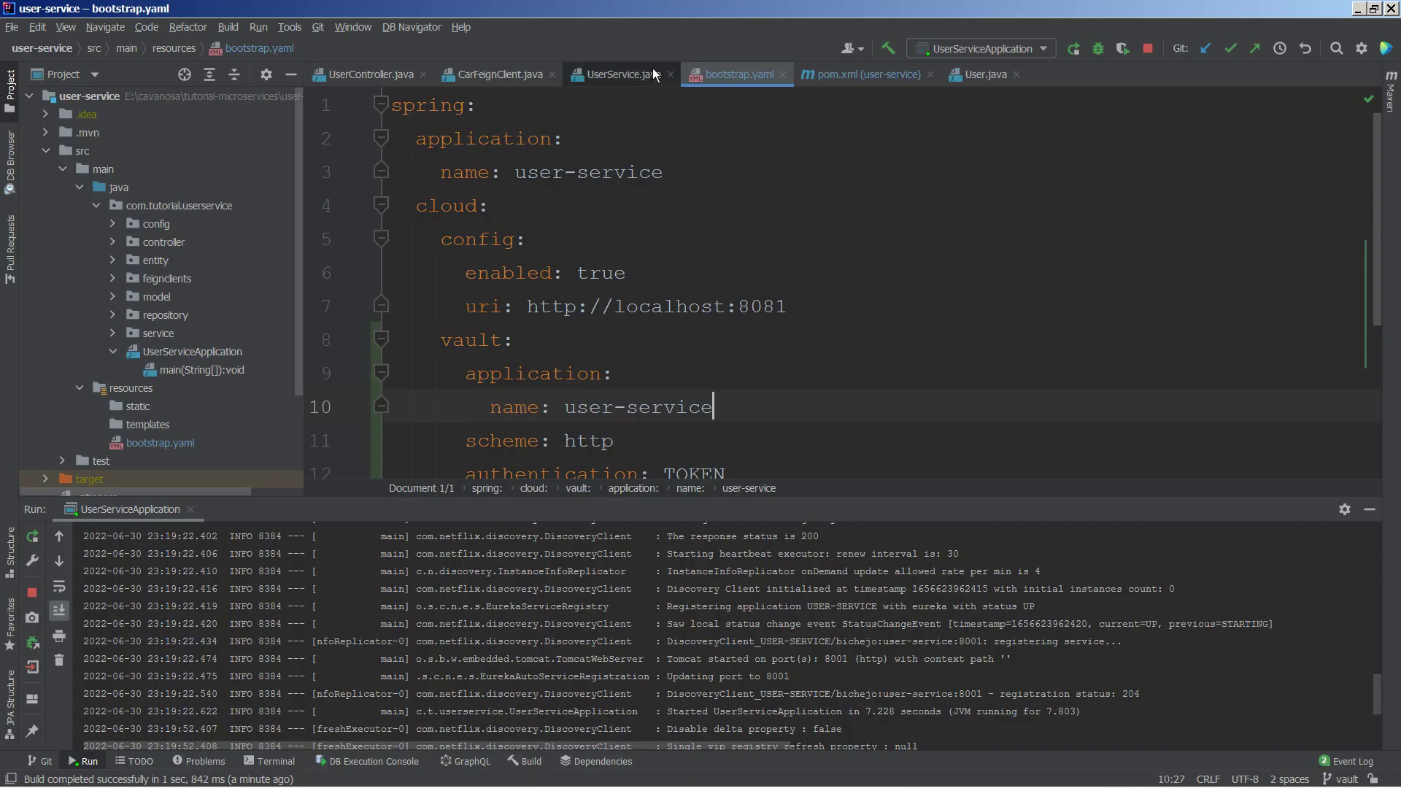
Step: Open UserController.java from the controller package and scroll up through its /user endpoints
click(112, 241)
double_click(182, 261)
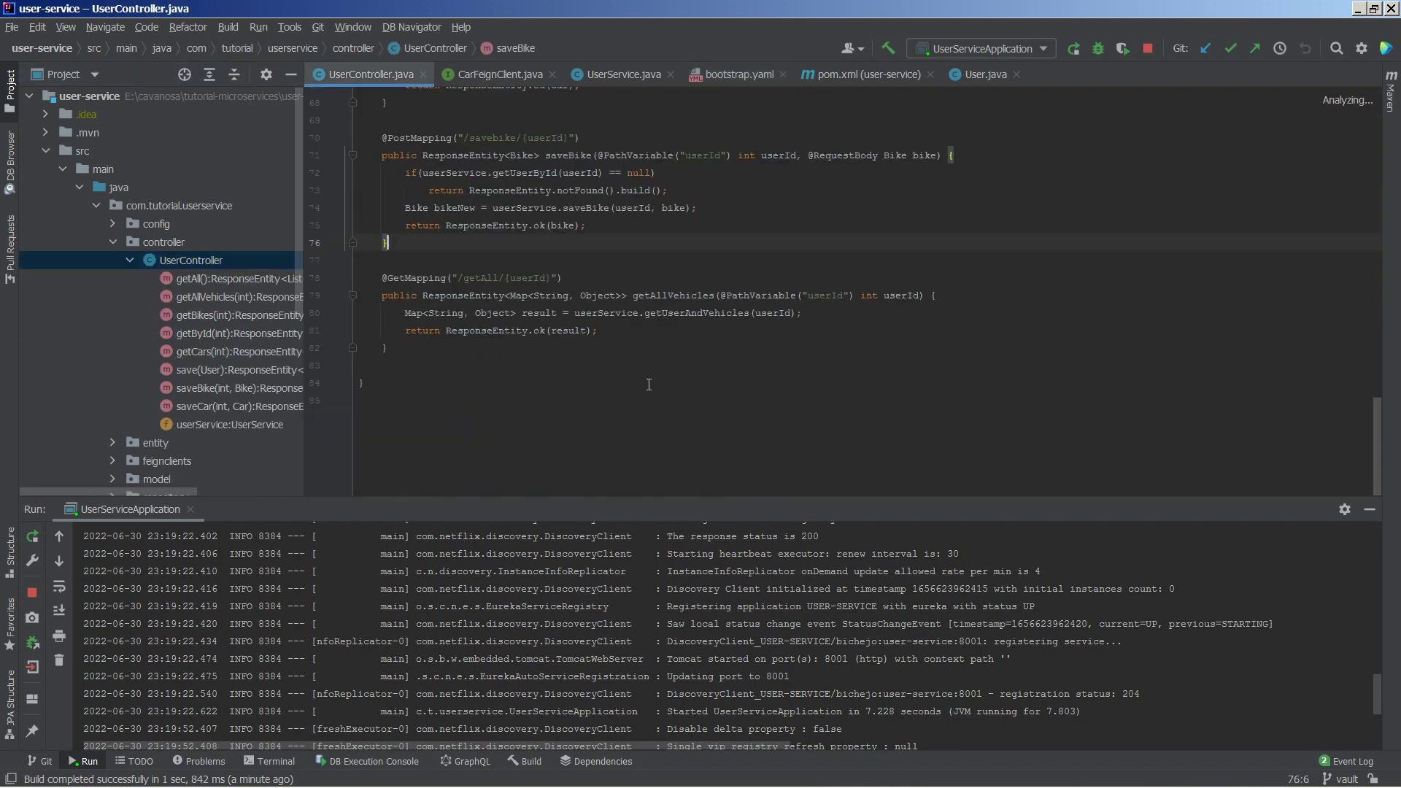
scroll(643, 392, up, 8)
scroll(643, 392, up, 4)
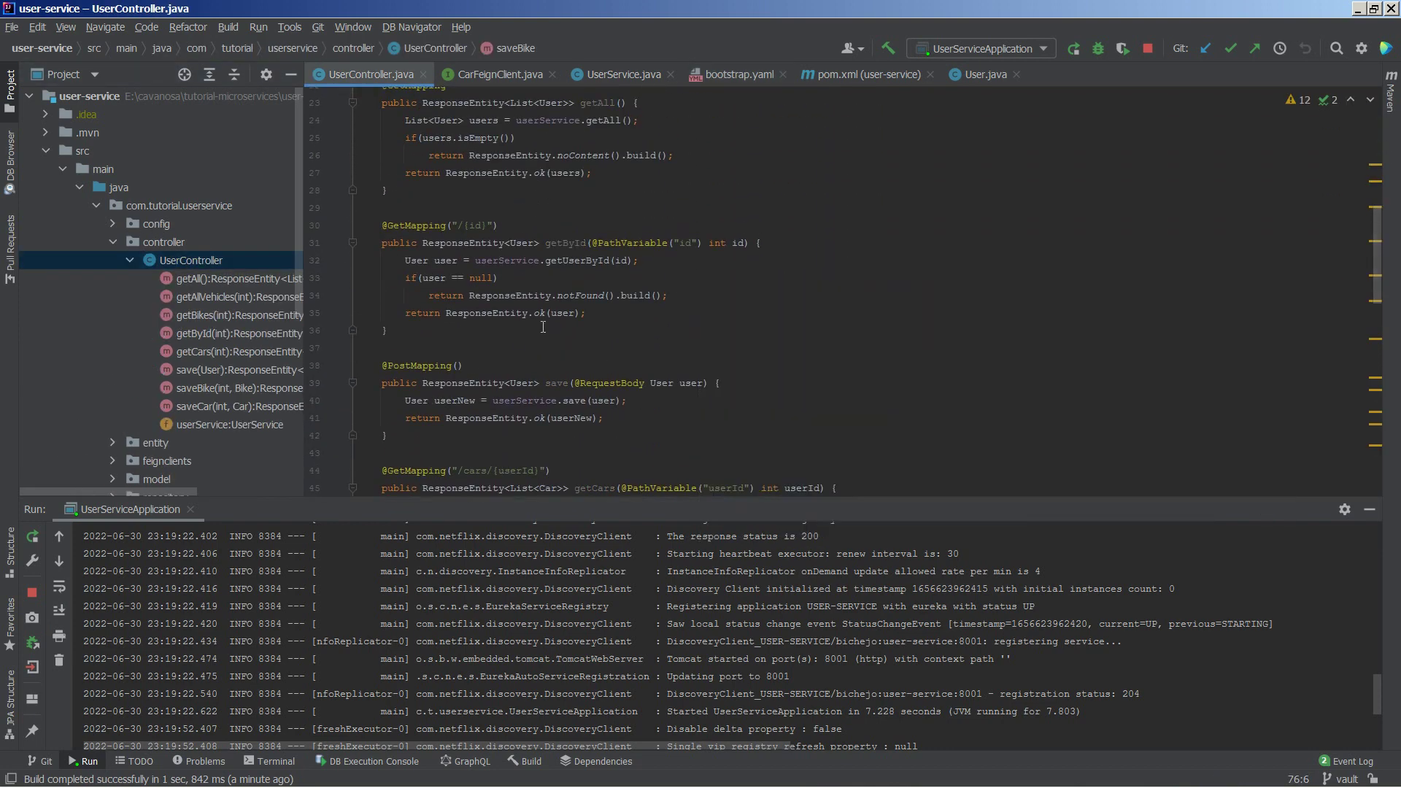
scroll(527, 310, up, 3)
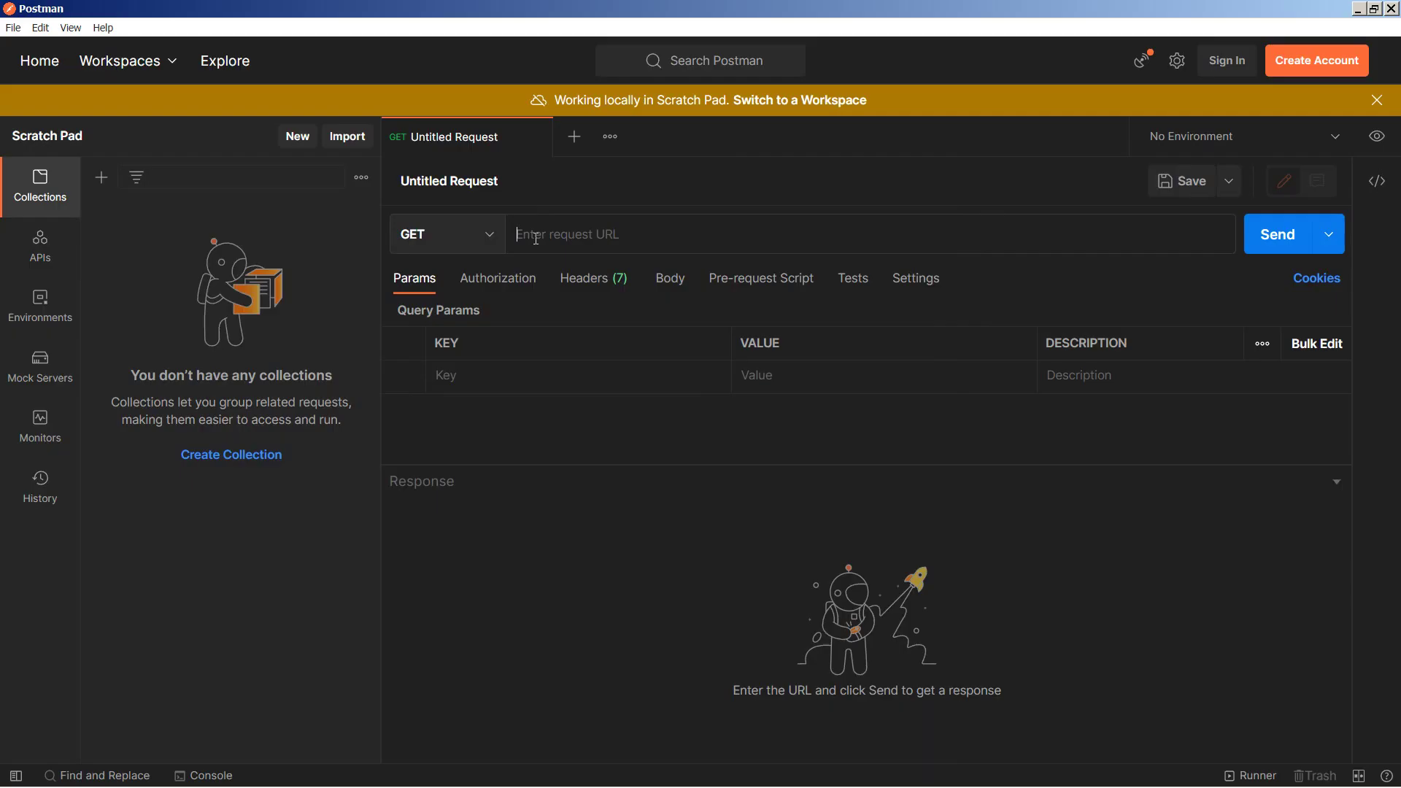
Step: Send a GET request to localhost:8001/user in Postman, returning 204 No Content
text(lo)
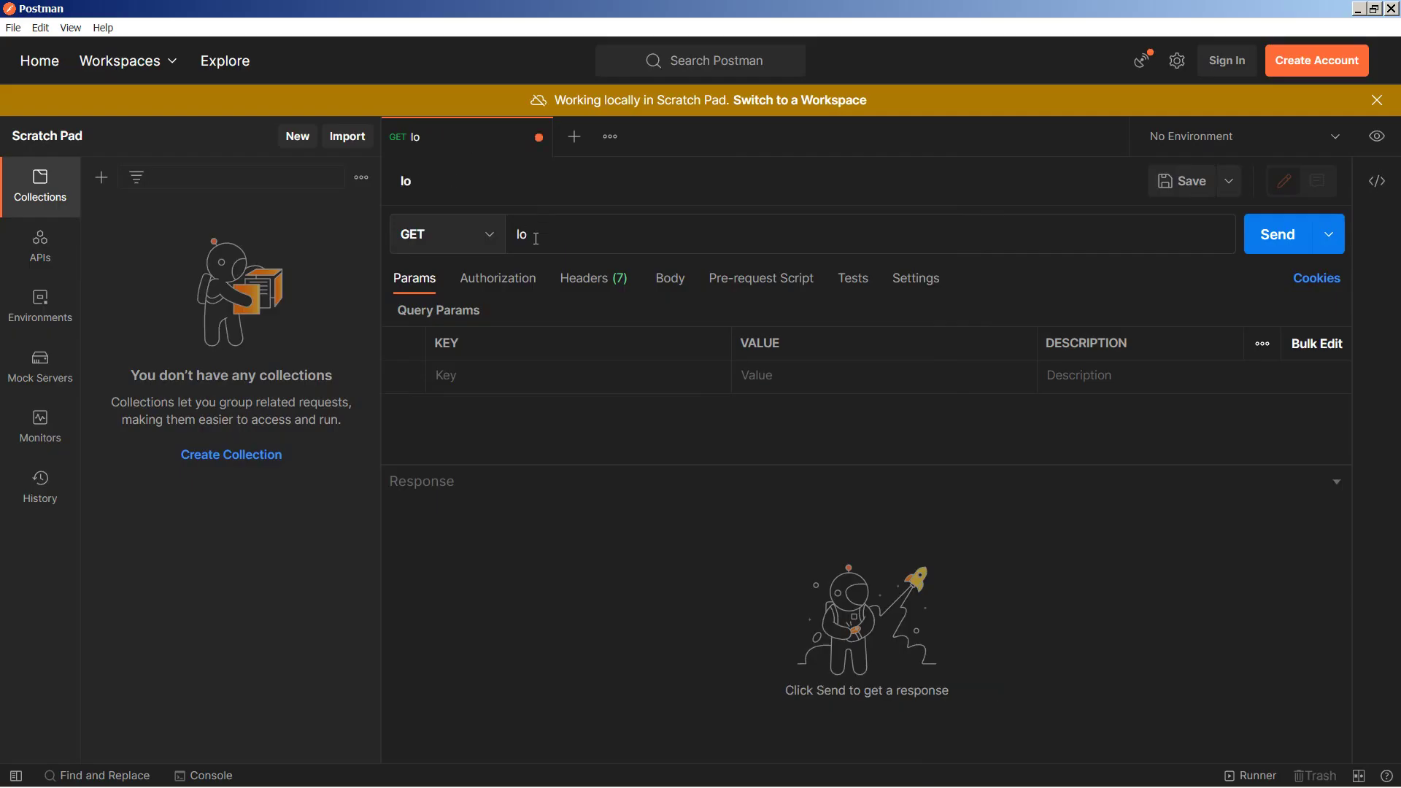
text(calhost)
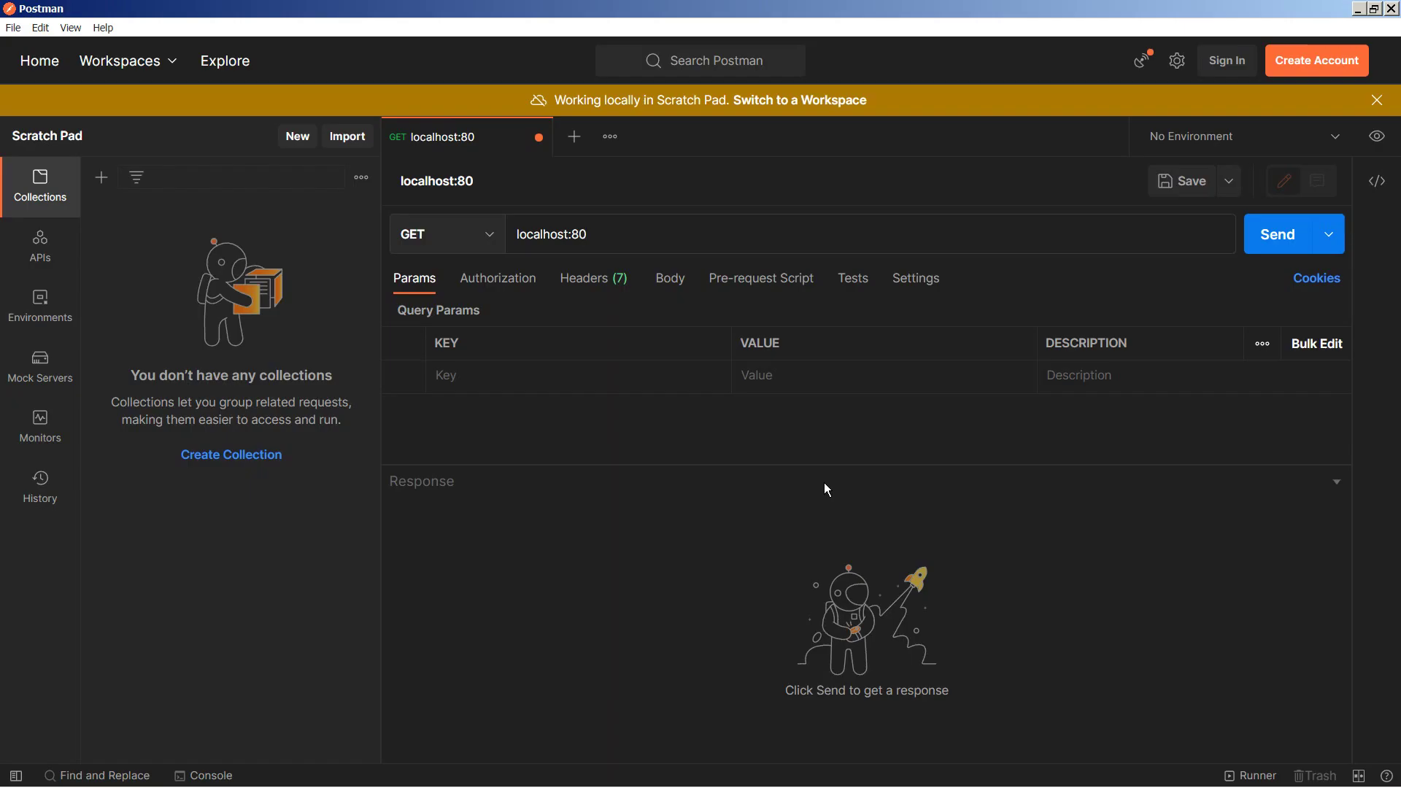
text(01/user)
click(1277, 234)
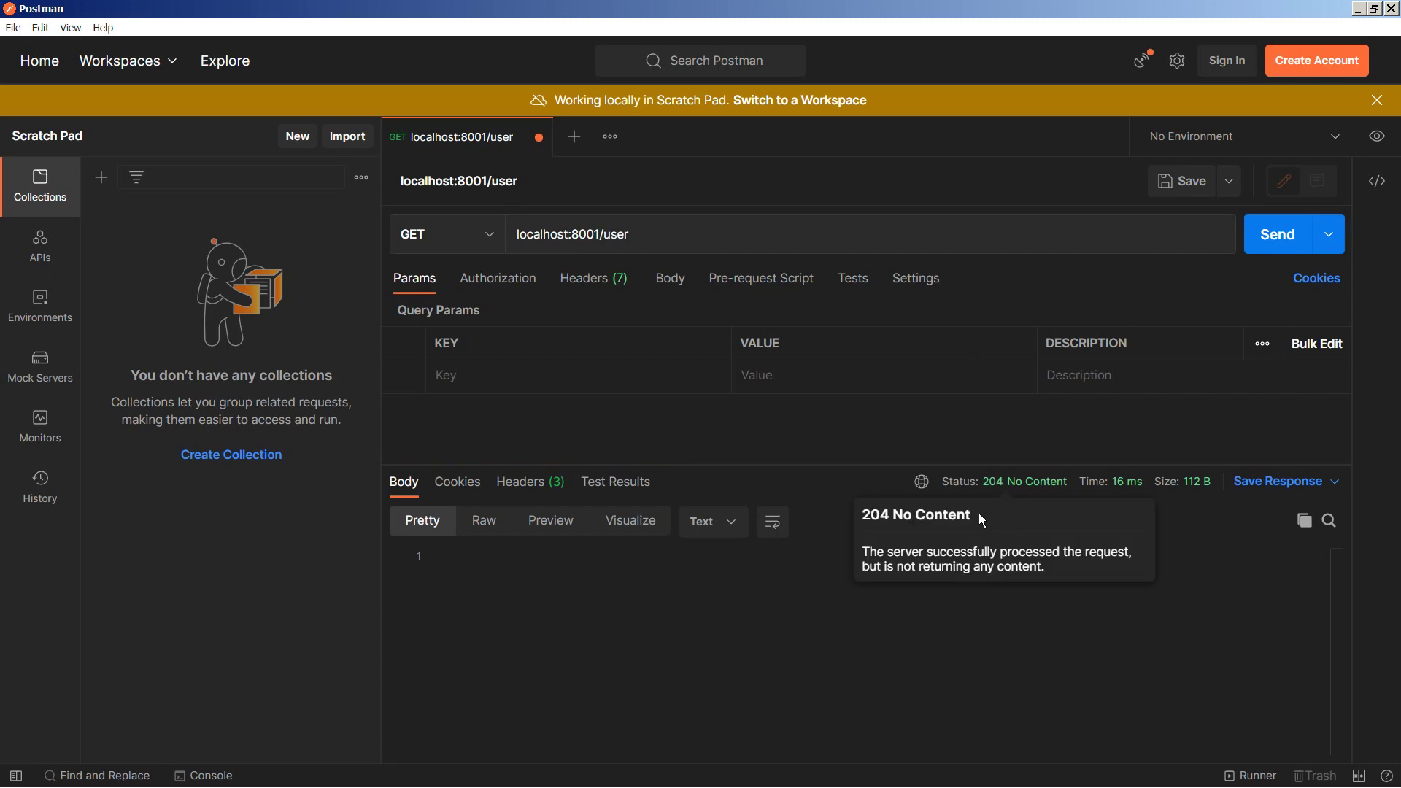
key(alt+Tab)
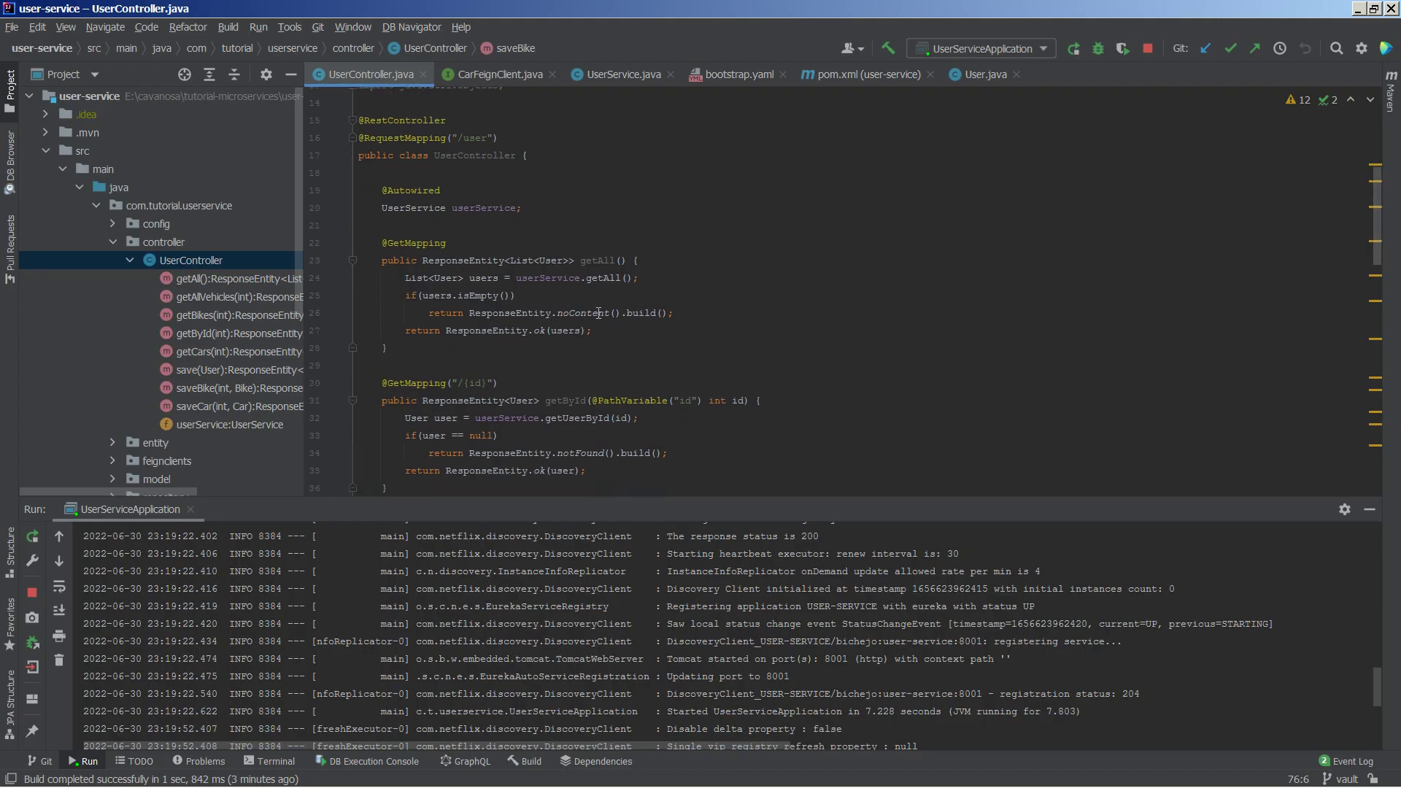
Step: Scroll UserController, then open User.java to view the id, name and email fields
scroll(594, 313, down, 4)
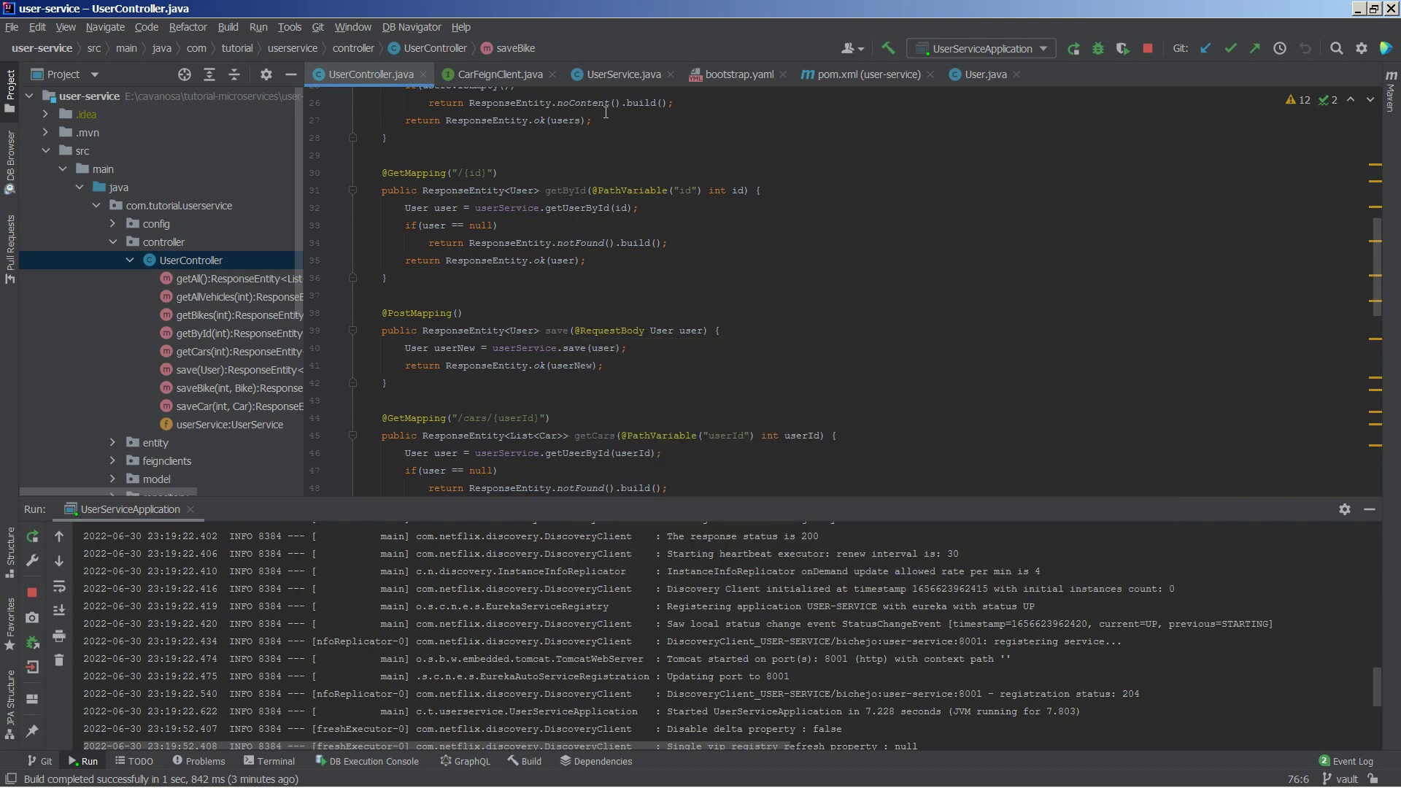
click(984, 75)
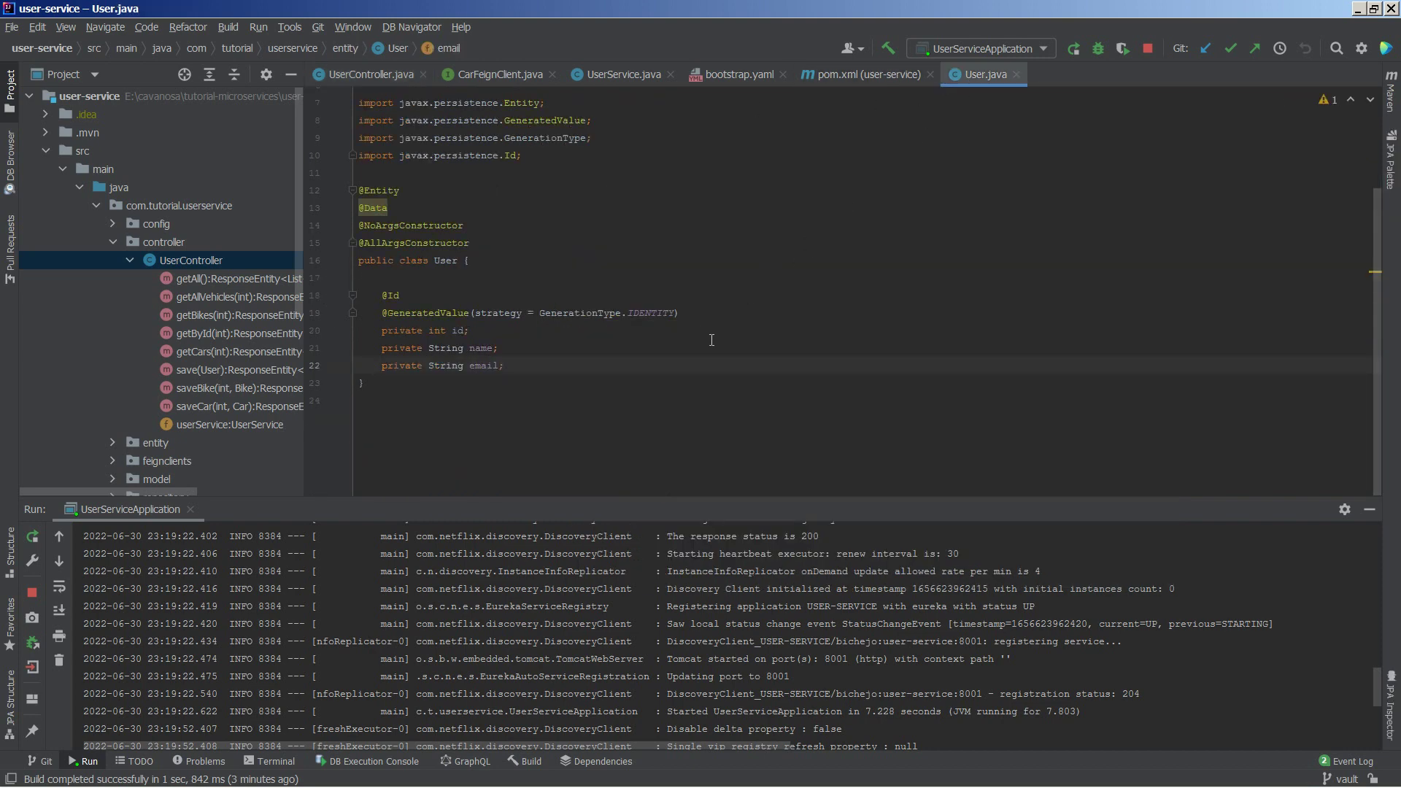
Step: Create a new POST request to localhost:8001/user with a raw JSON body
key(alt+Tab)
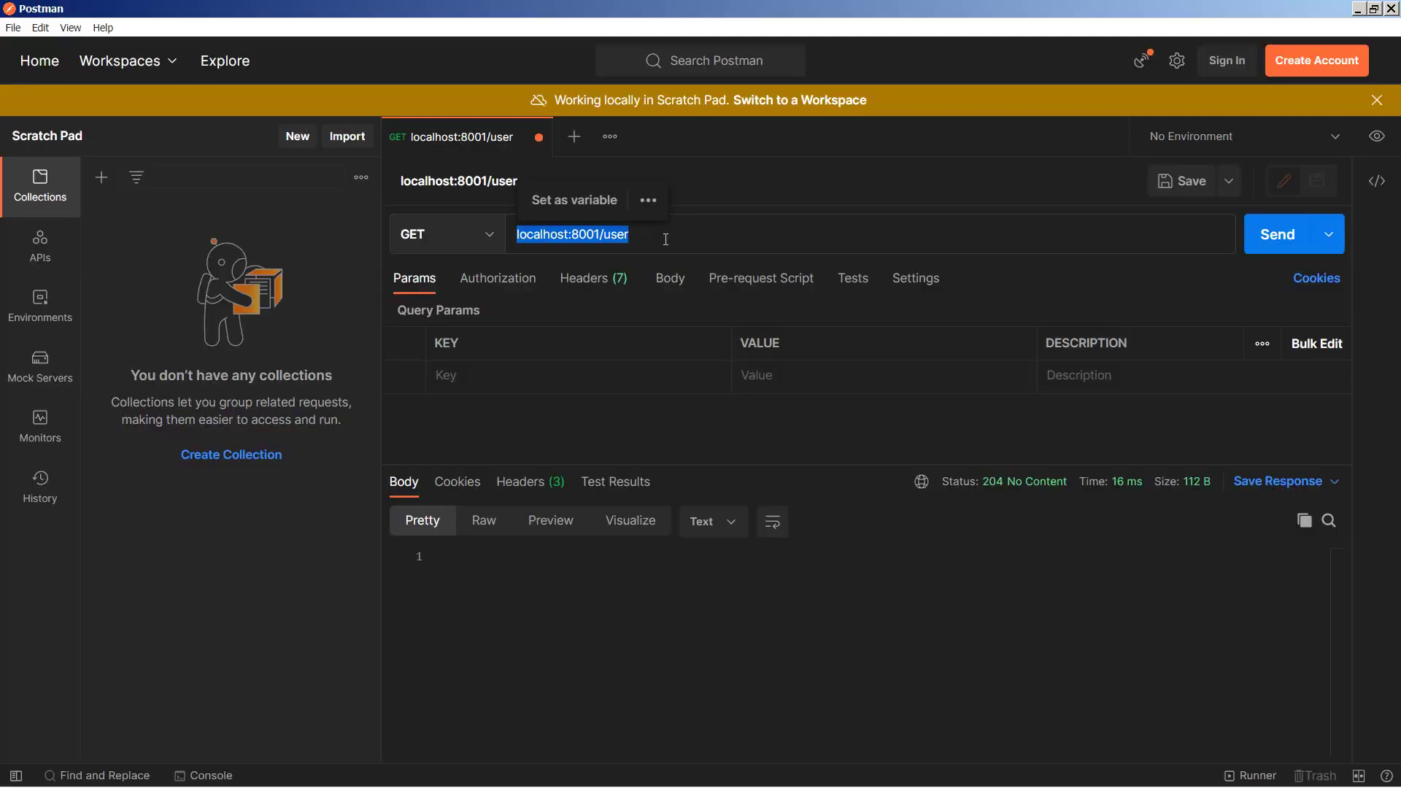
click(571, 136)
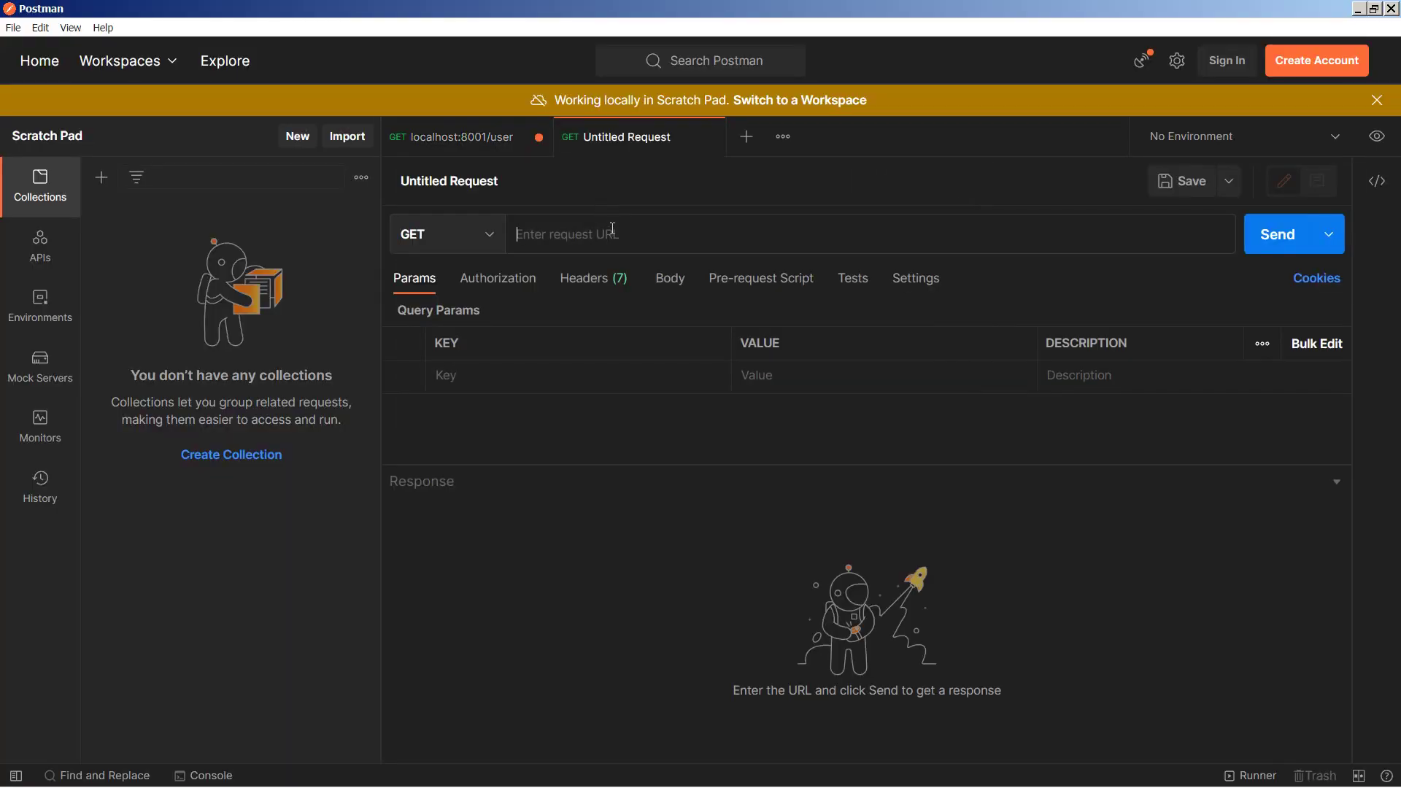
text(localhost:8001/user)
click(668, 278)
click(730, 315)
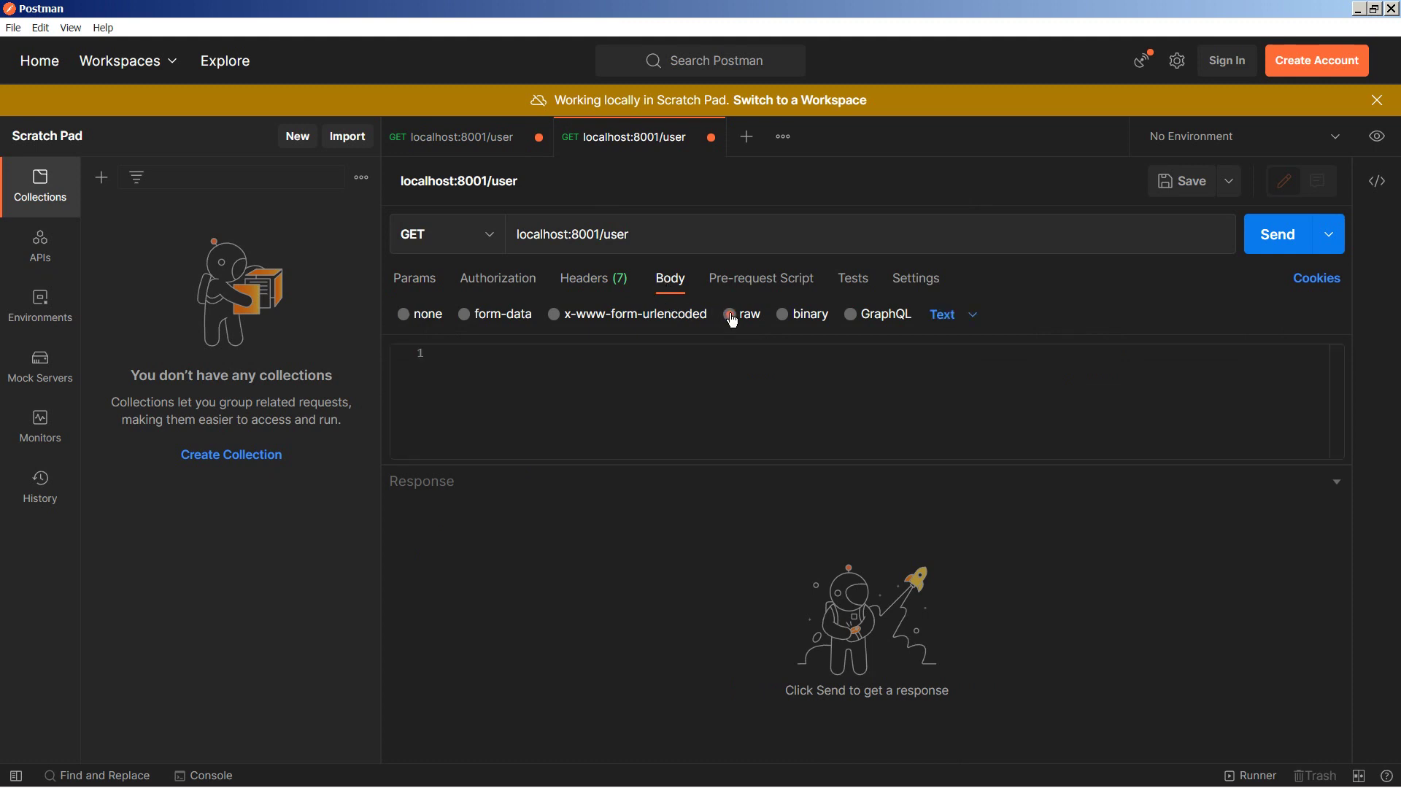
click(473, 242)
click(457, 311)
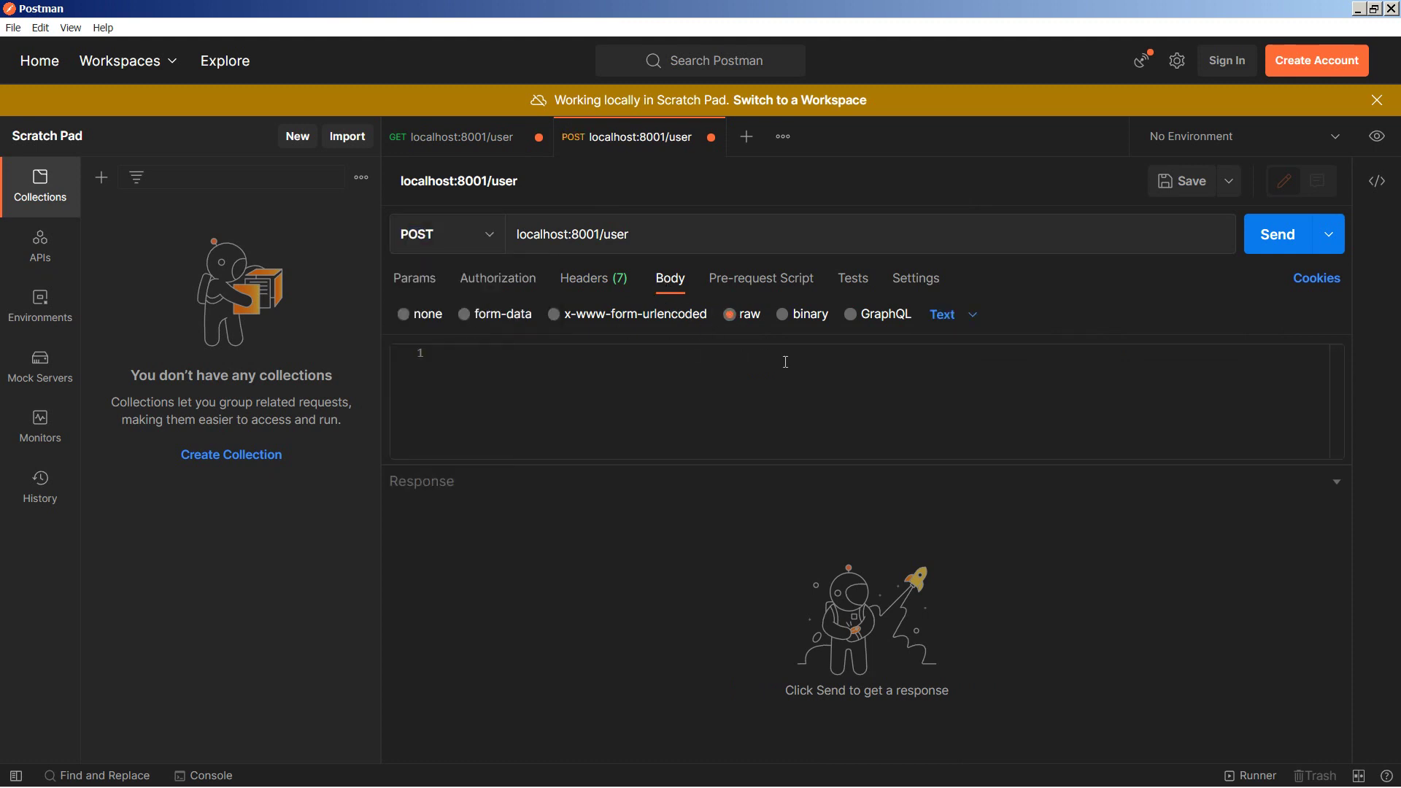
click(943, 314)
click(952, 409)
Step: Begin the JSON body with name set to pepe
click(717, 350)
text({")
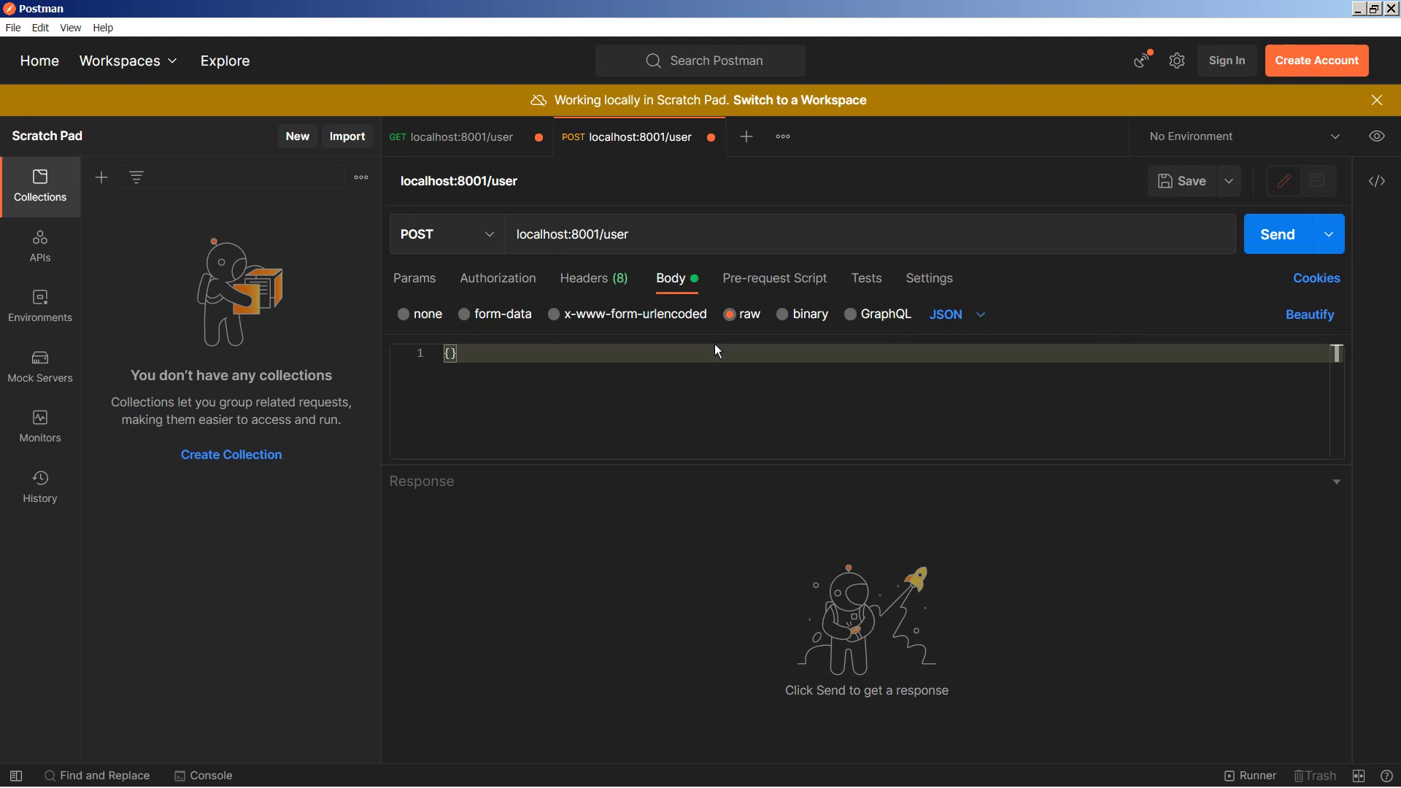
text(name")
text(:)
text(pepe")
text(, ")
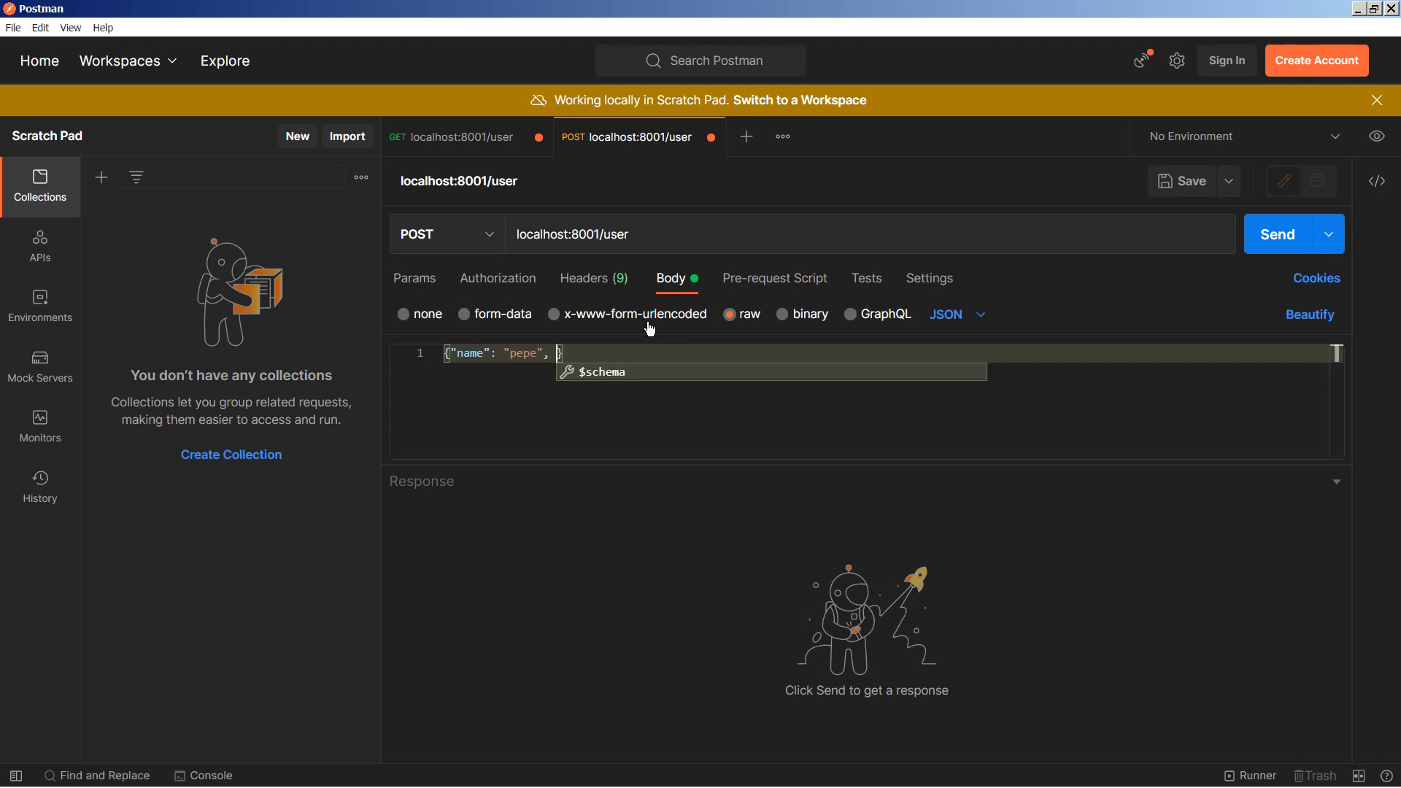